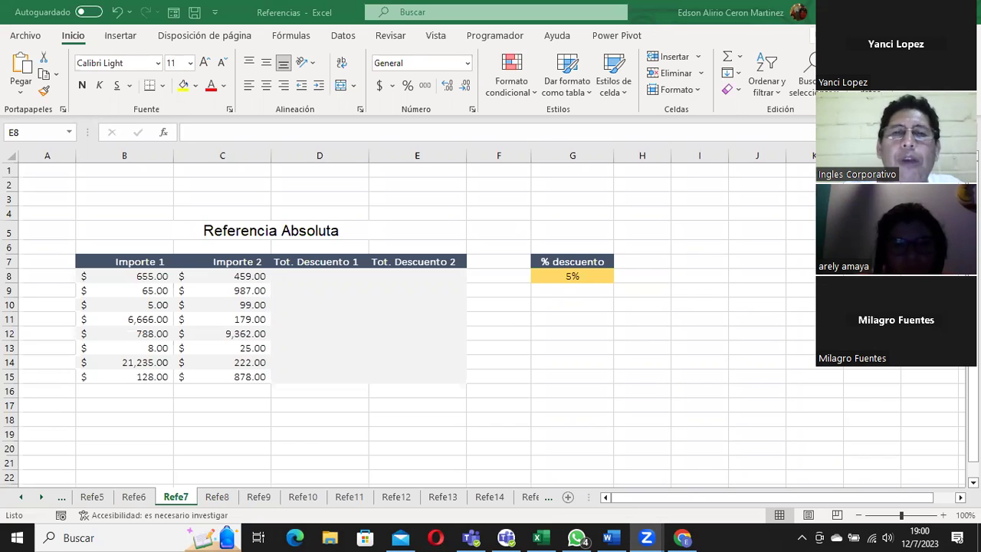
# - Enter the absolute-reference example $C$4 as text in cell F2 and recheck it
pyautogui.click(476, 193)
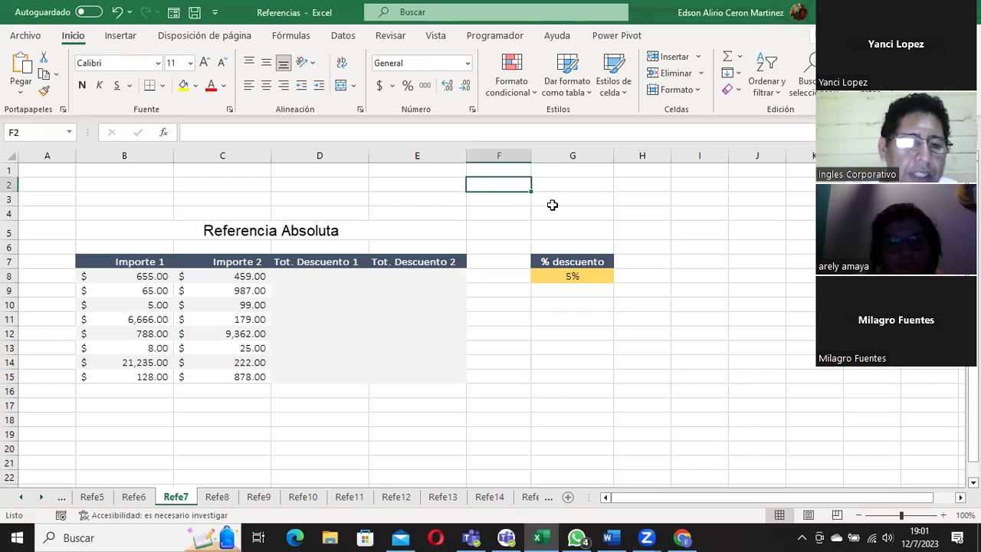
pyautogui.write('$C')
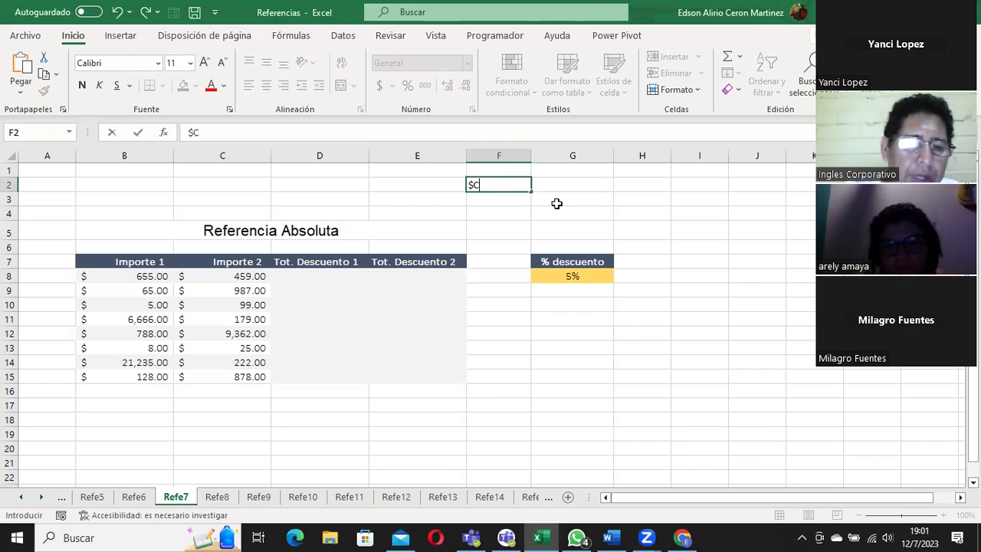
pyautogui.write('$%')
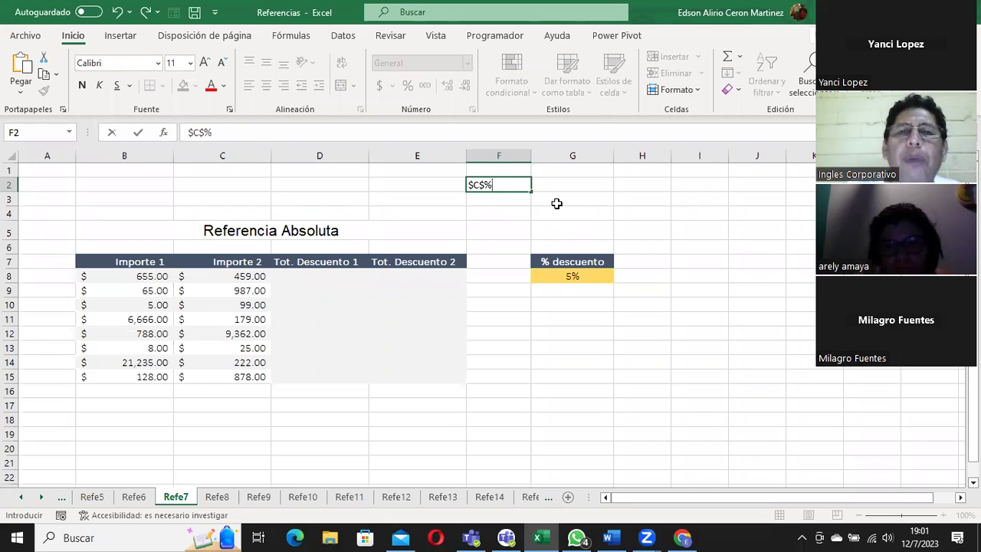
pyautogui.press('BackSpace')
pyautogui.write('4')
pyautogui.press('Return')
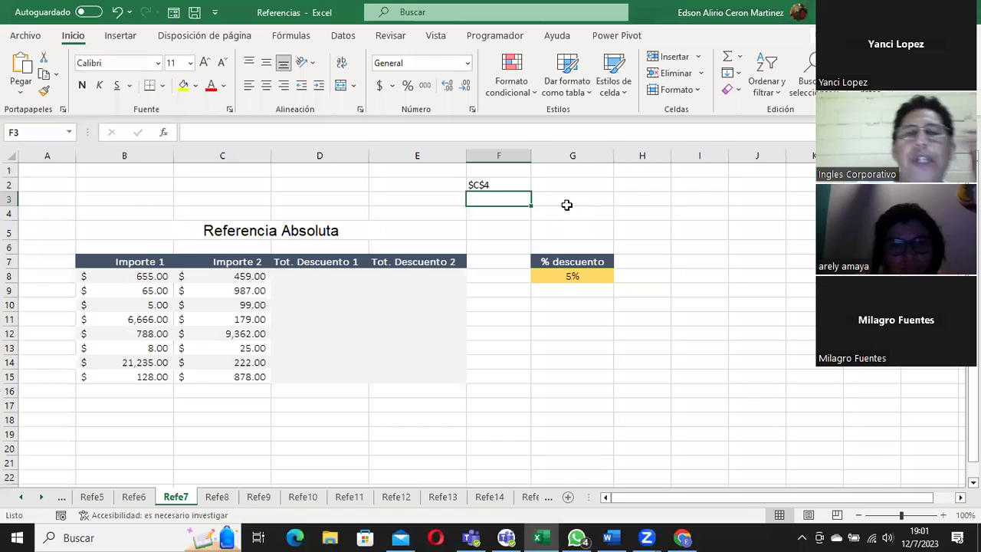
pyautogui.click(482, 183)
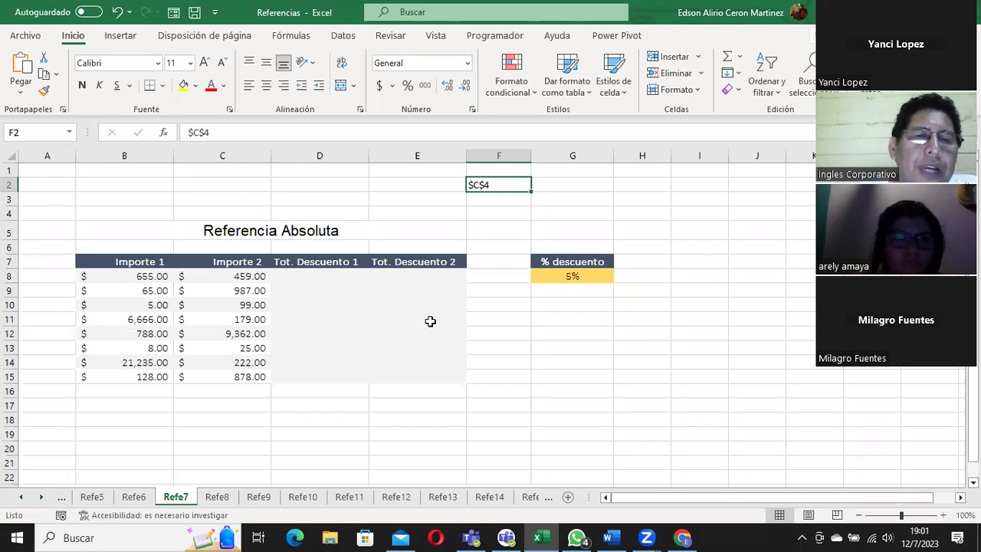
pyautogui.click(307, 277)
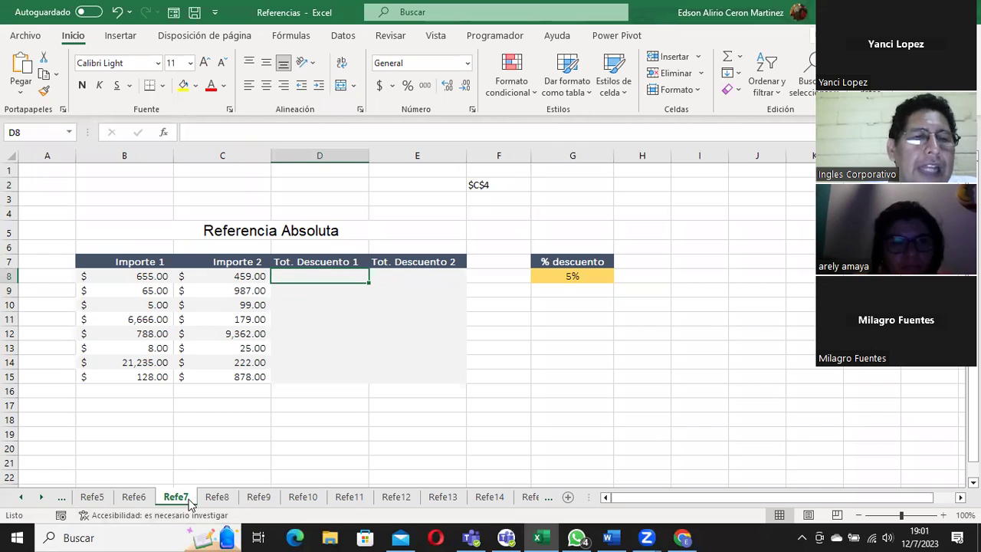
pyautogui.click(134, 497)
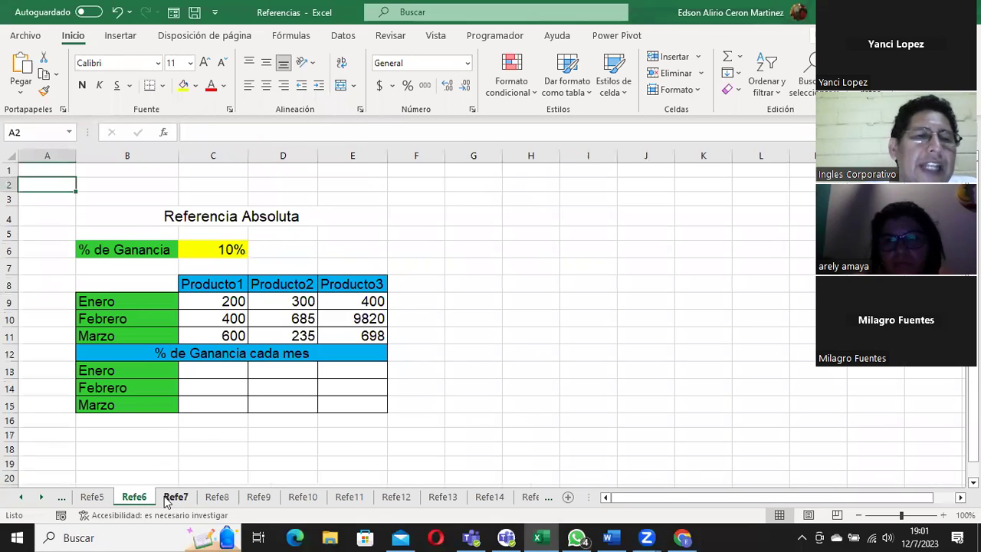
pyautogui.click(172, 498)
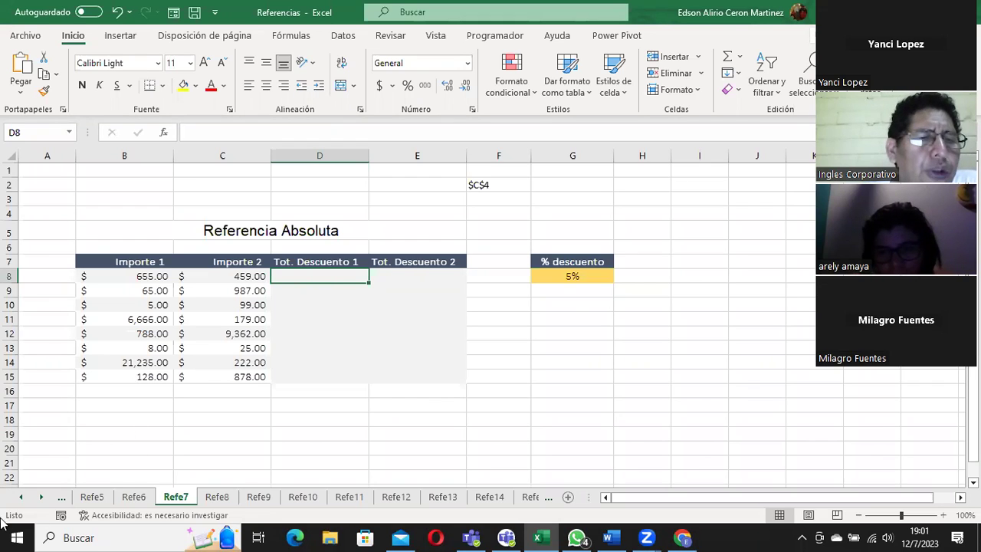
pyautogui.click(20, 497)
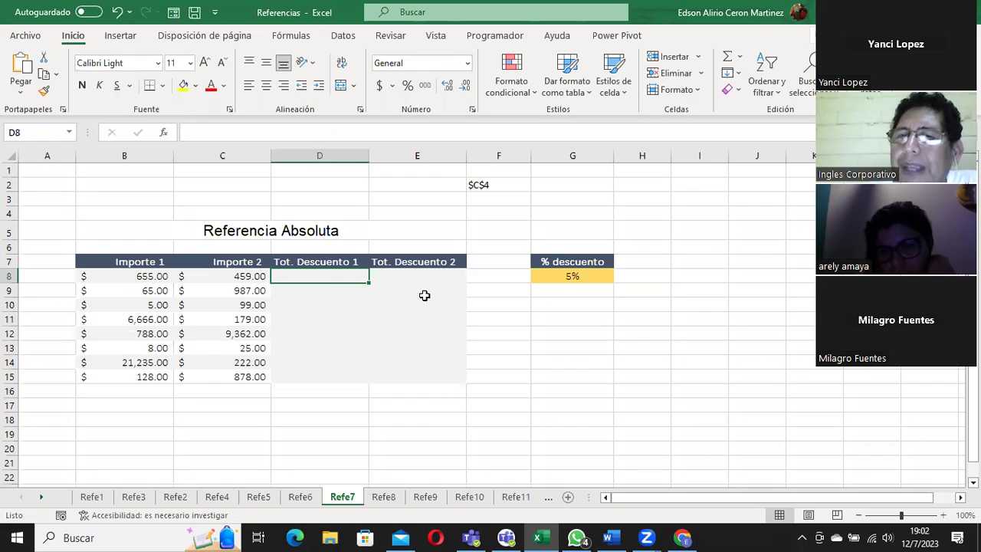
pyautogui.click(688, 214)
pyautogui.click(762, 212)
pyautogui.click(754, 245)
pyautogui.click(696, 241)
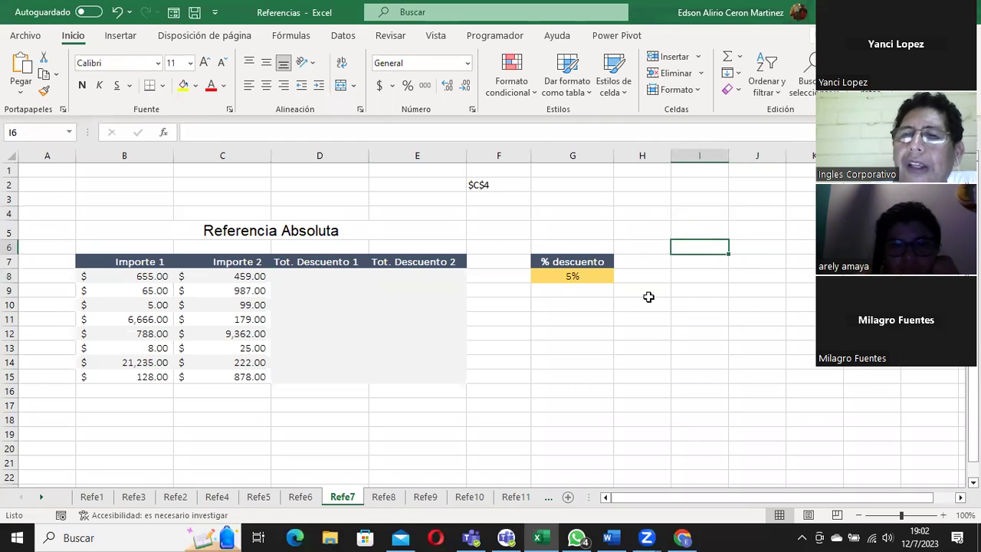
pyautogui.click(307, 281)
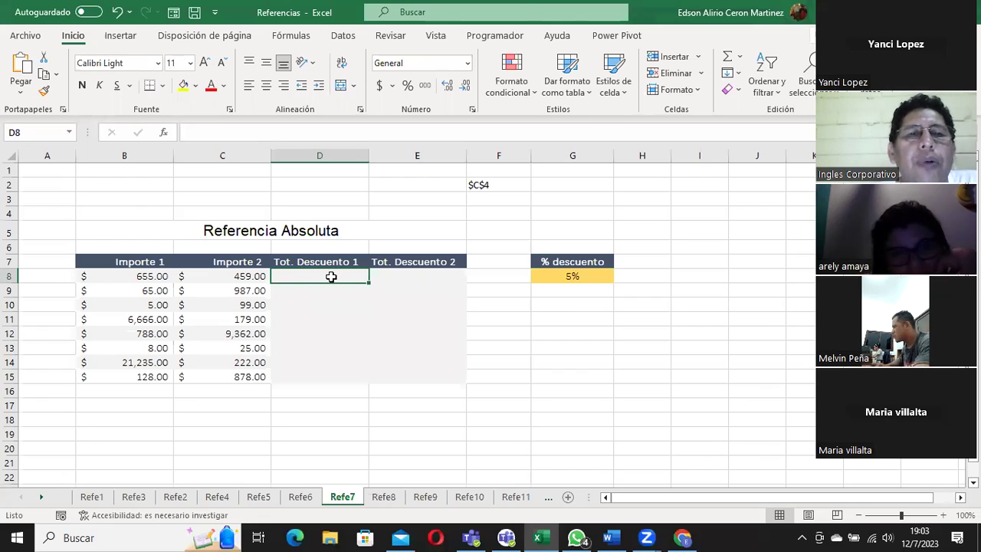
pyautogui.click(155, 277)
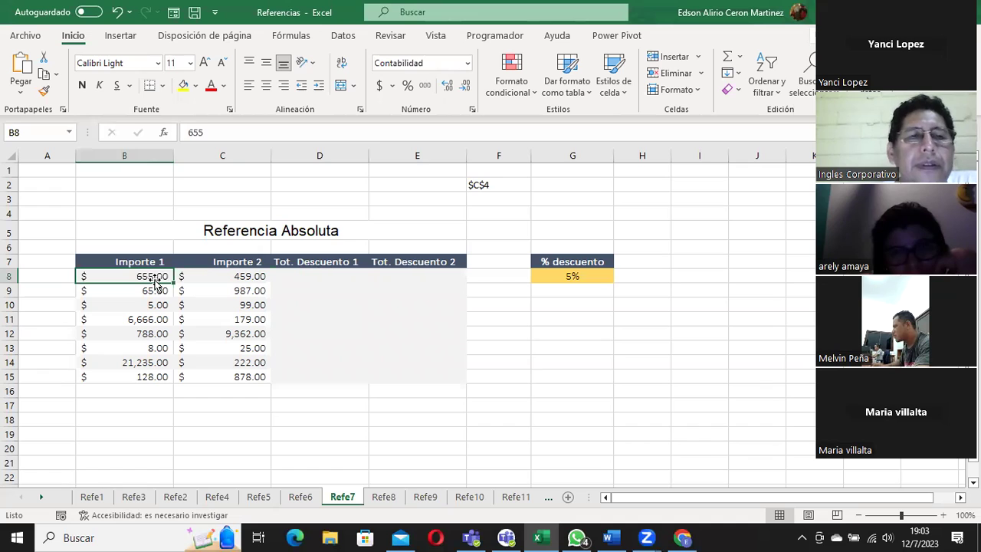
pyautogui.click(310, 280)
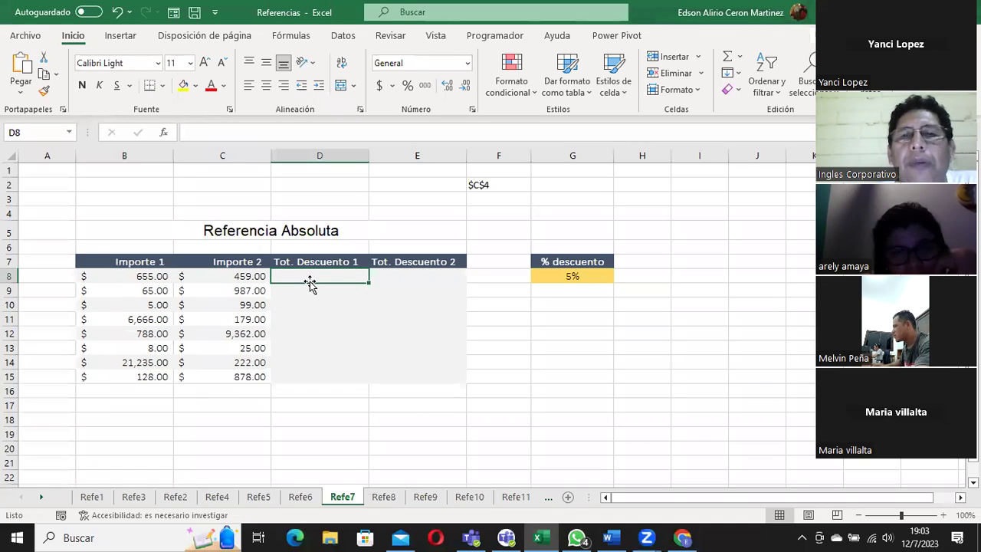
pyautogui.click(568, 276)
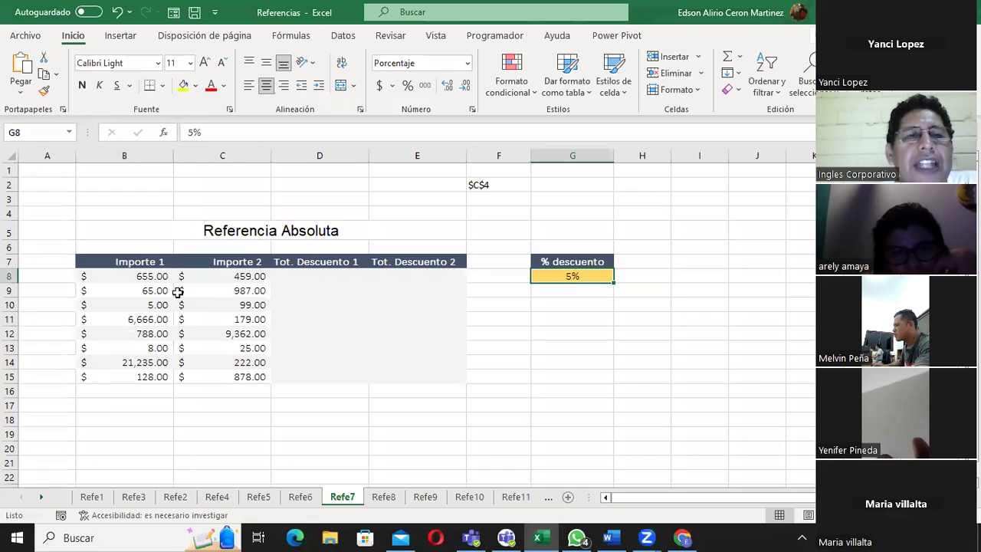
pyautogui.click(144, 276)
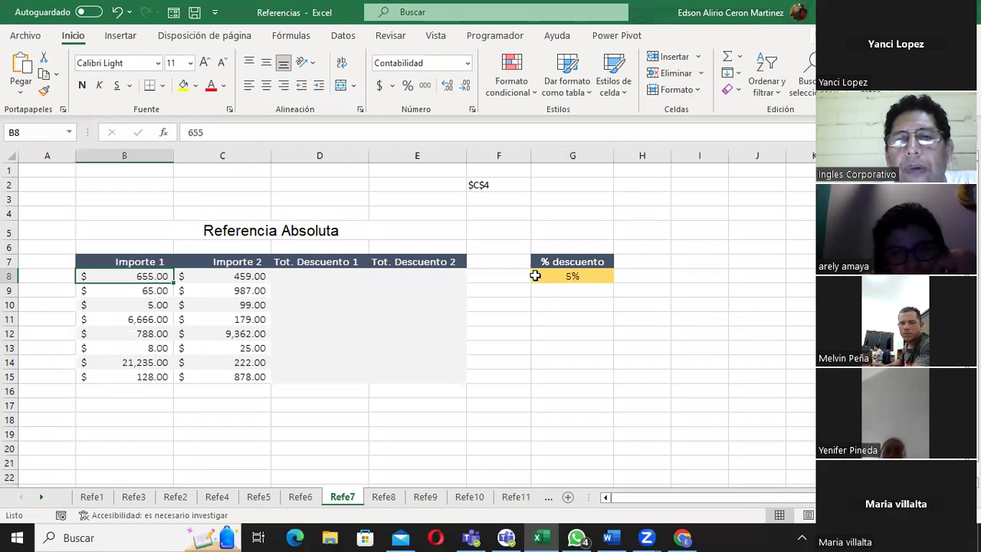
pyautogui.click(572, 274)
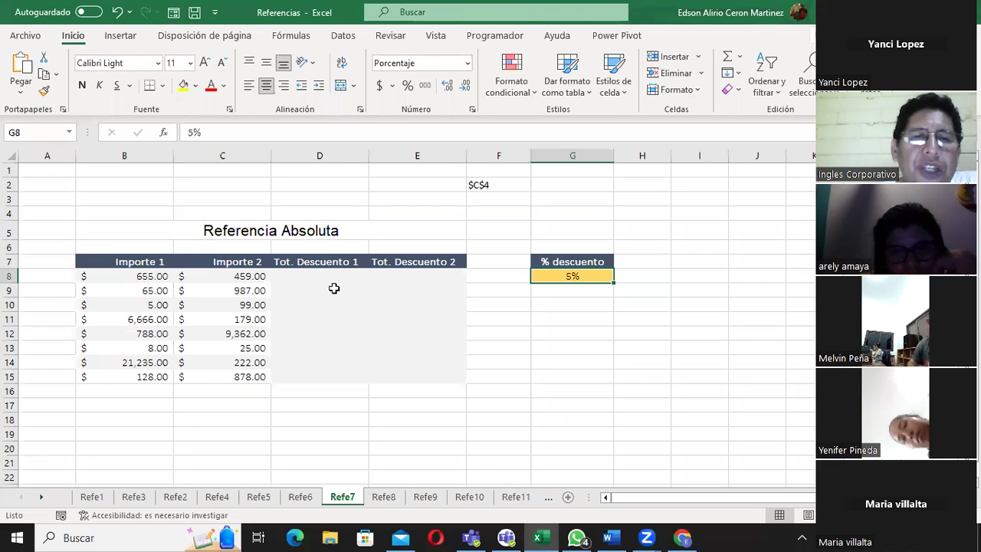
pyautogui.click(330, 284)
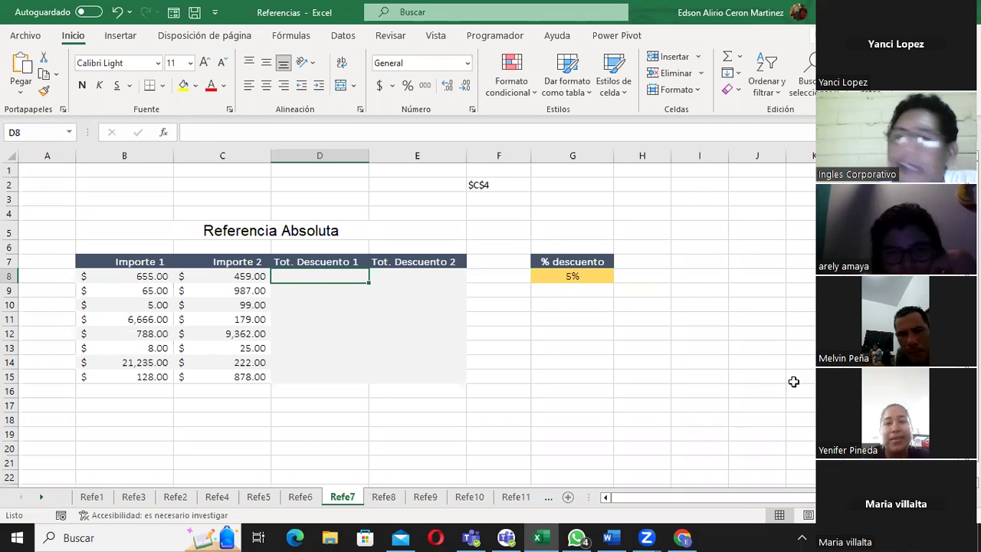
pyautogui.doubleClick(326, 278)
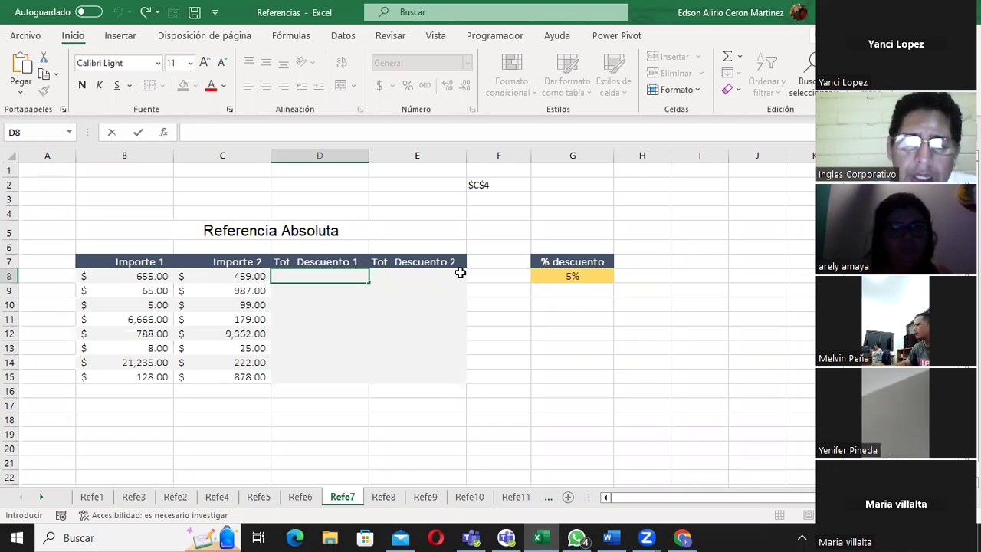
pyautogui.write('=(')
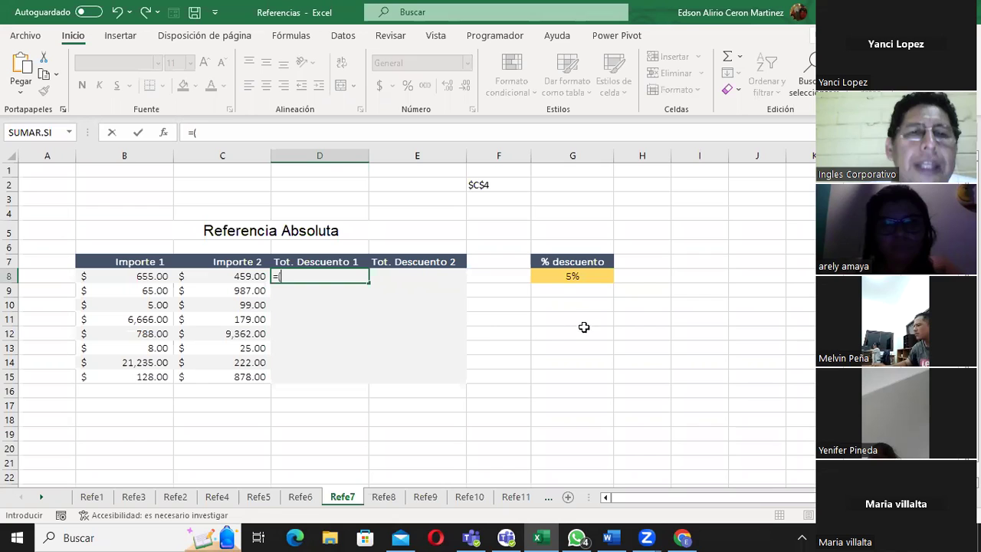
pyautogui.press('Escape')
pyautogui.click(578, 197)
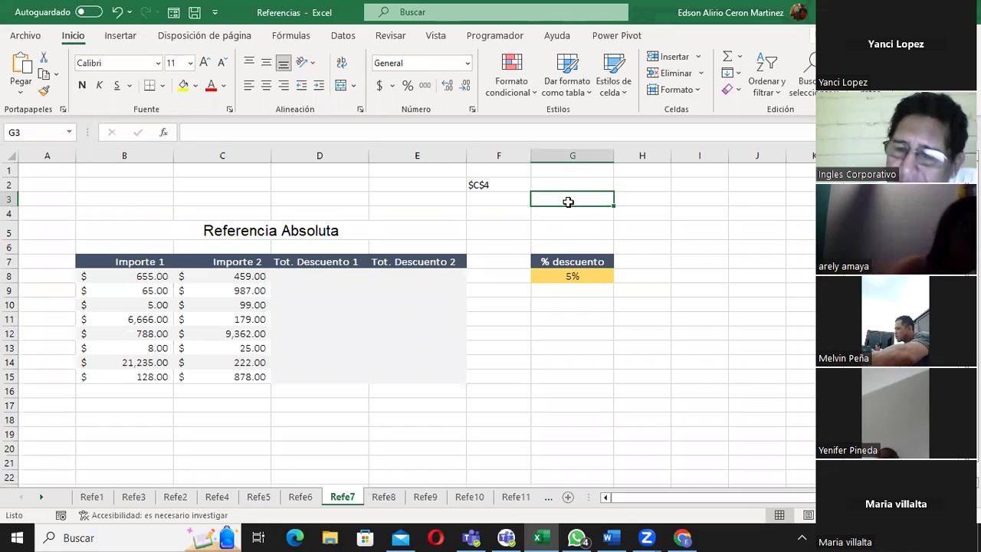
# - Enter 0.05 in G3 (correcting 0.5), 5/100 in G4 and 5% in G5
pyautogui.write('0.5')
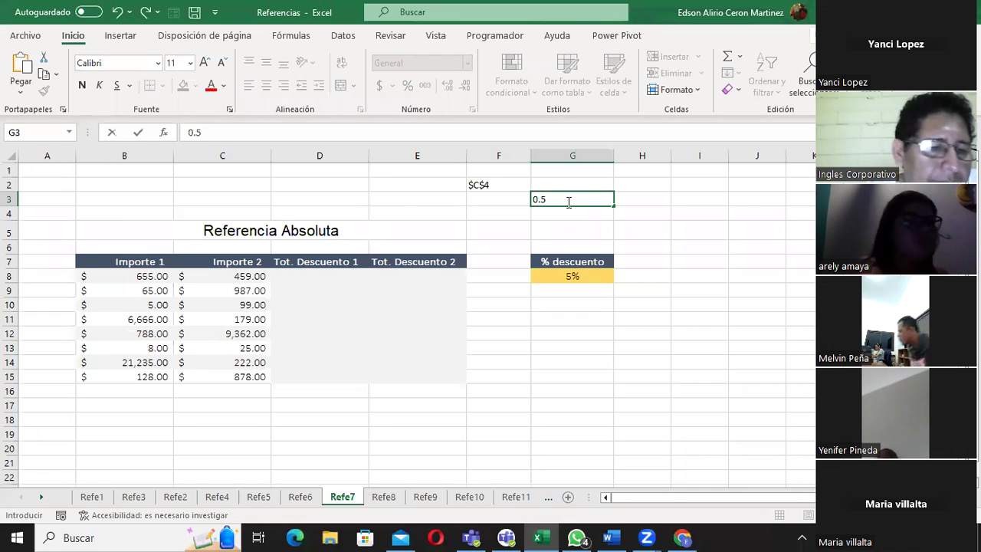
pyautogui.press('Tab')
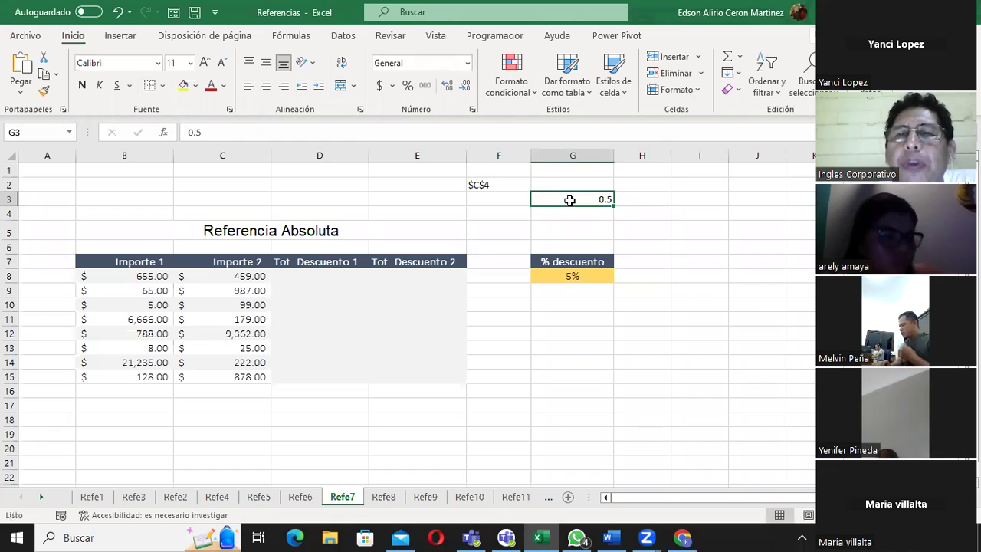
pyautogui.doubleClick(568, 199)
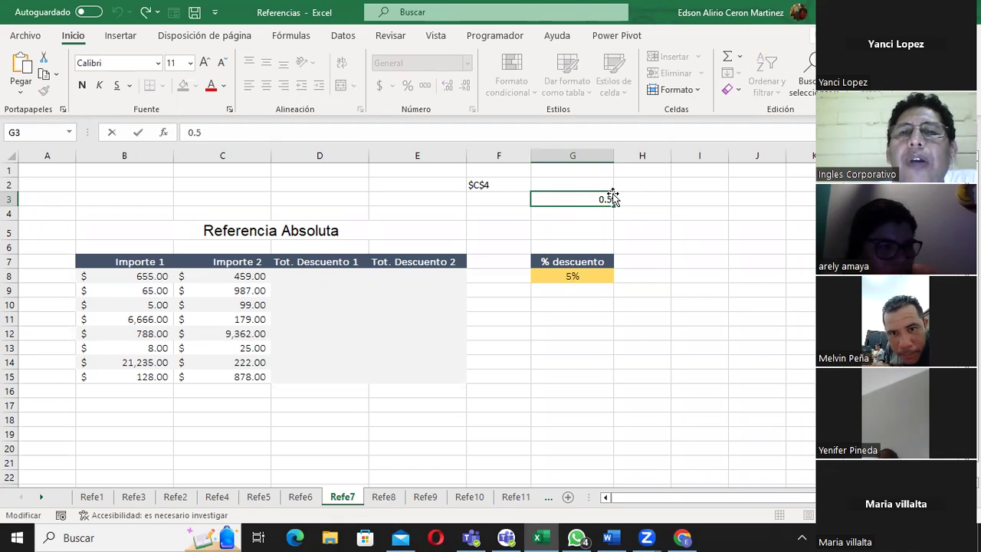
pyautogui.press('Return')
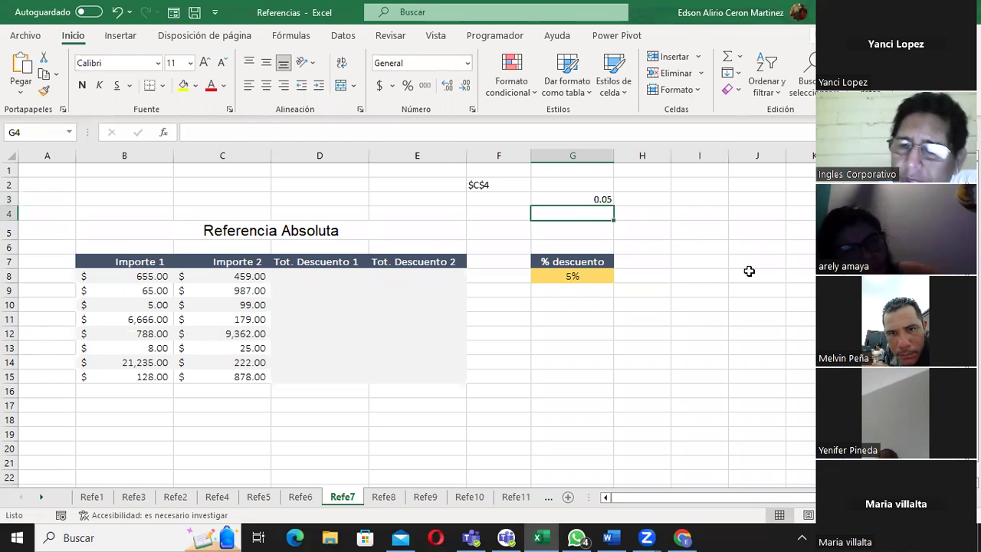
pyautogui.write('5/100')
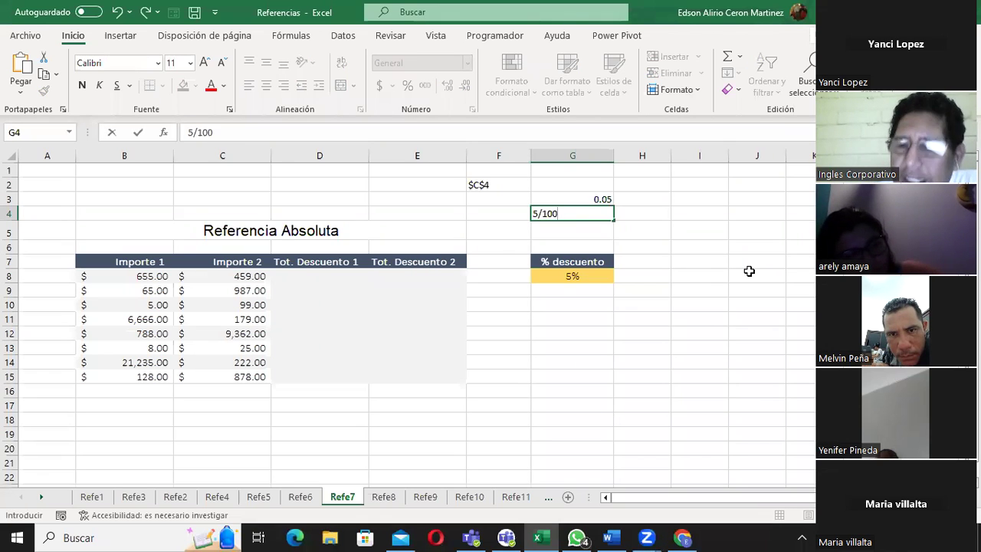
pyautogui.press('Return')
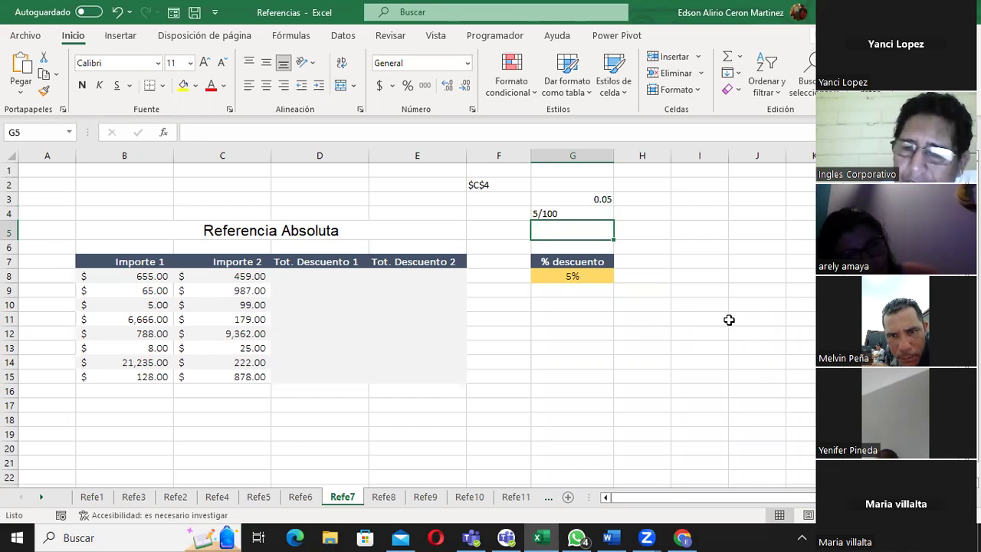
pyautogui.write('55')
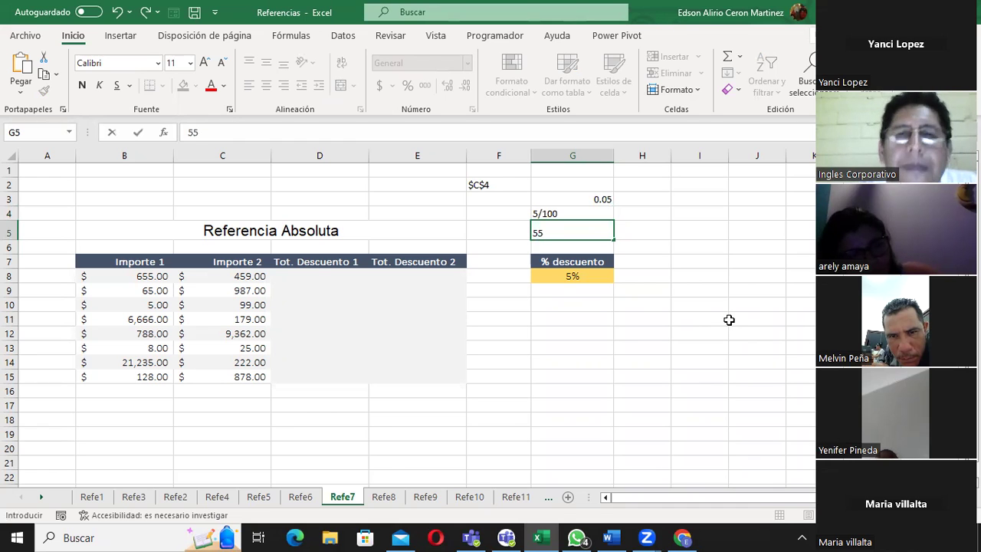
pyautogui.press('BackSpace')
pyautogui.press('BackSpace')
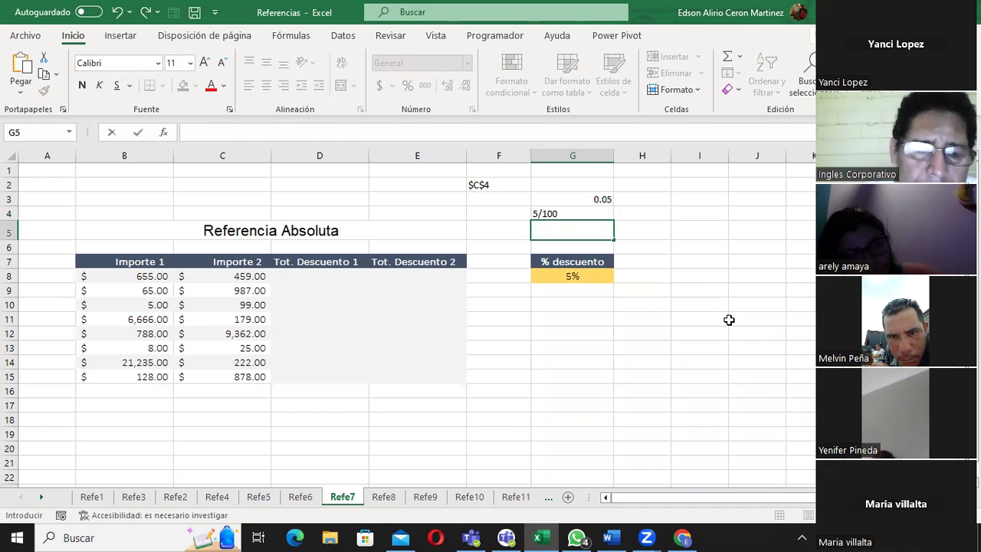
pyautogui.write('5%')
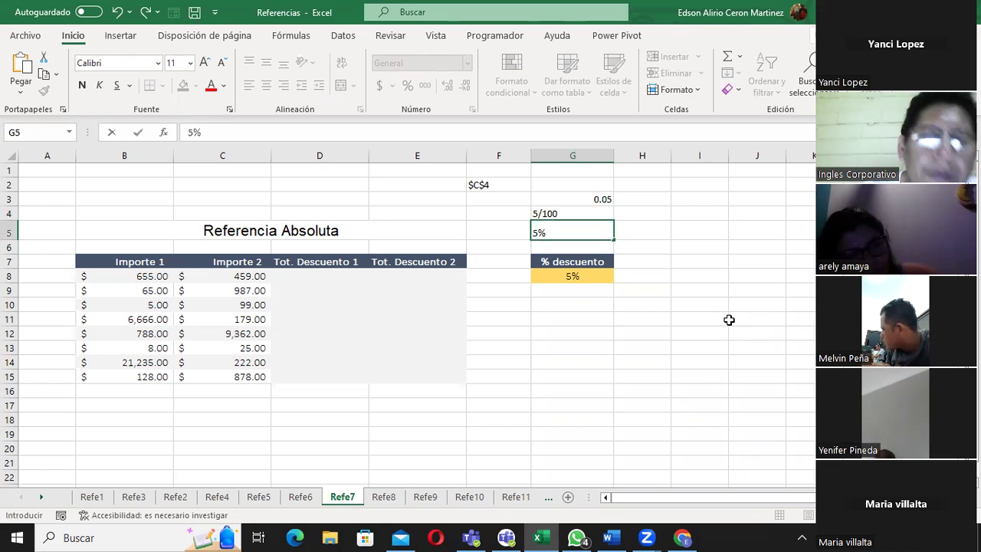
pyautogui.press('Return')
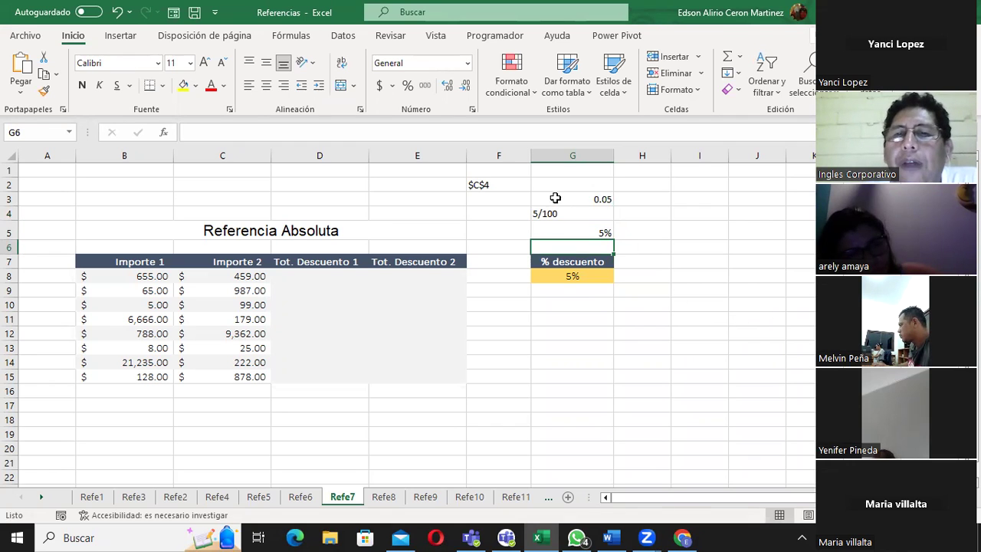
pyautogui.moveTo(555, 197); pyautogui.dragTo(557, 229)
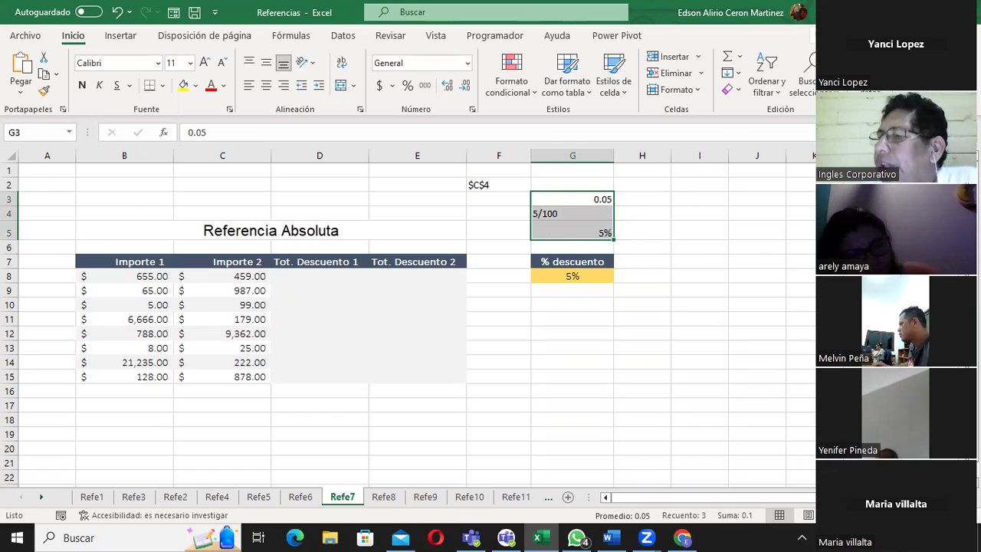
pyautogui.click(717, 245)
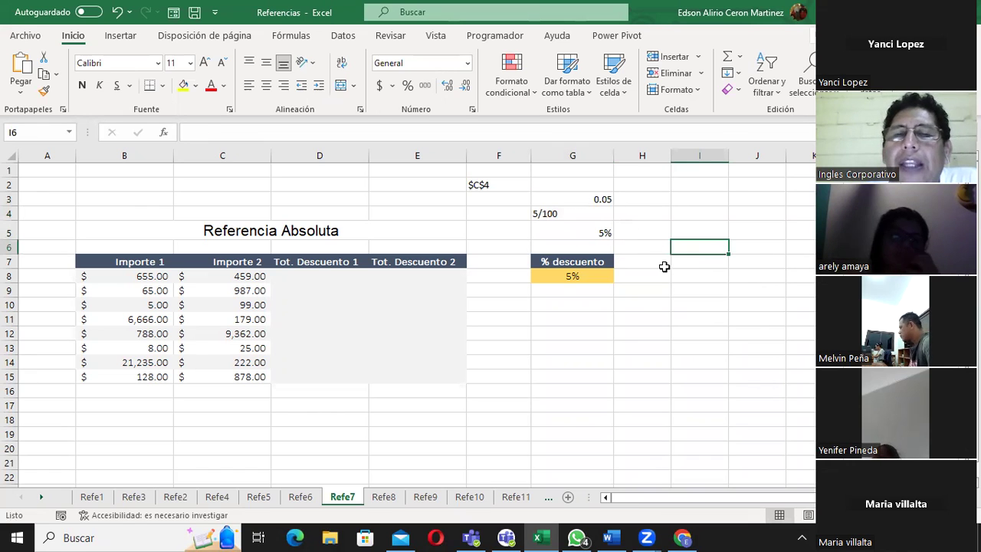
pyautogui.click(599, 232)
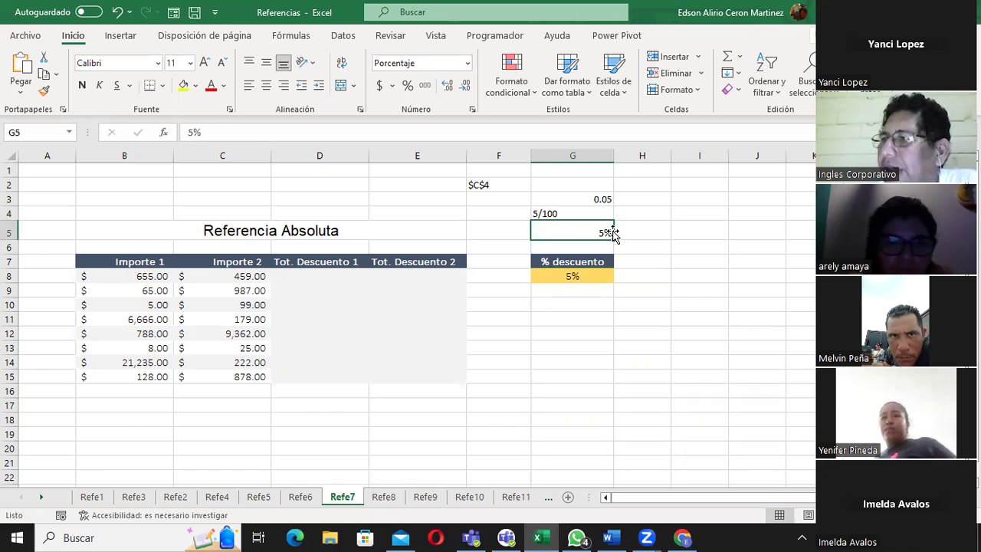
pyautogui.click(542, 213)
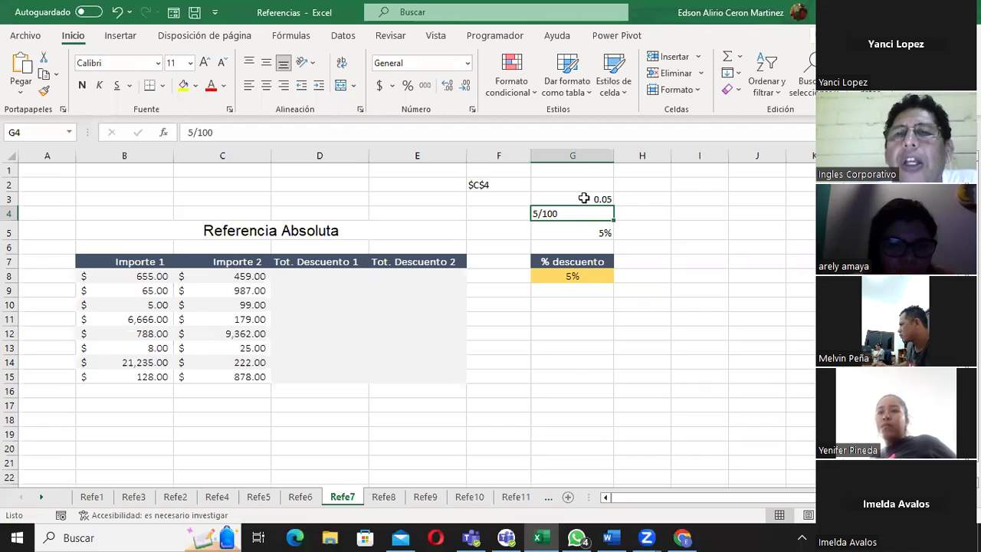
pyautogui.click(589, 198)
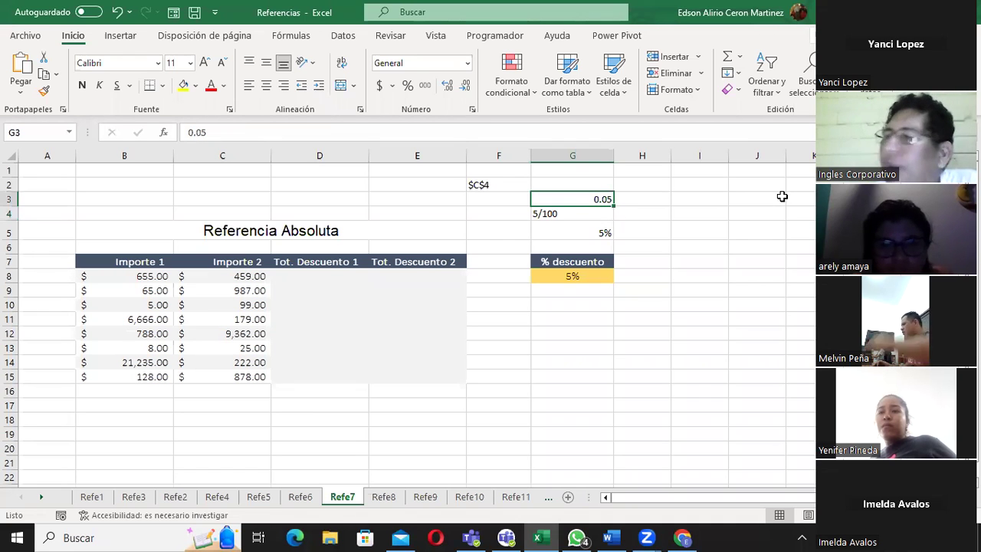
pyautogui.moveTo(586, 206); pyautogui.dragTo(587, 233)
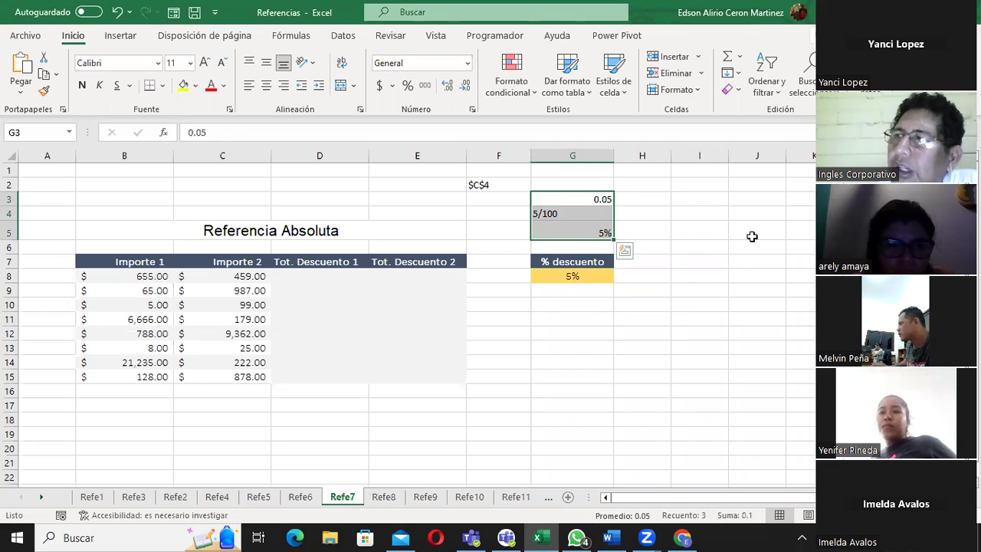
pyautogui.click(661, 286)
pyautogui.click(586, 232)
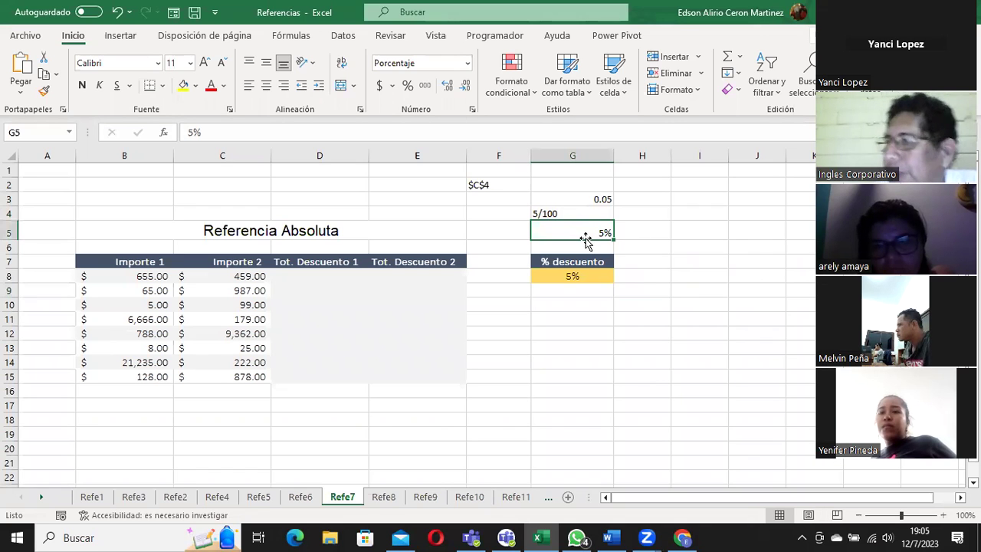
pyautogui.moveTo(565, 199); pyautogui.dragTo(562, 233)
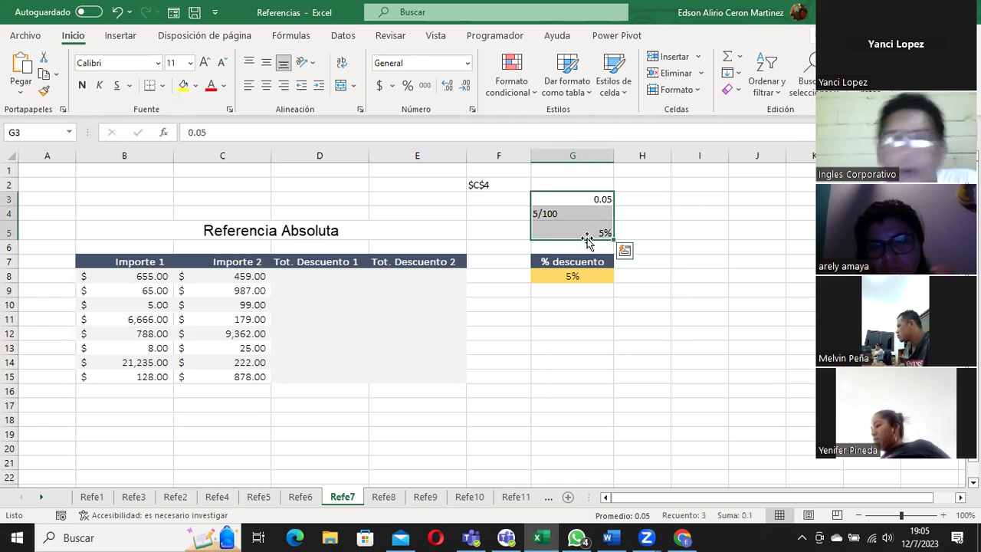
pyautogui.click(684, 210)
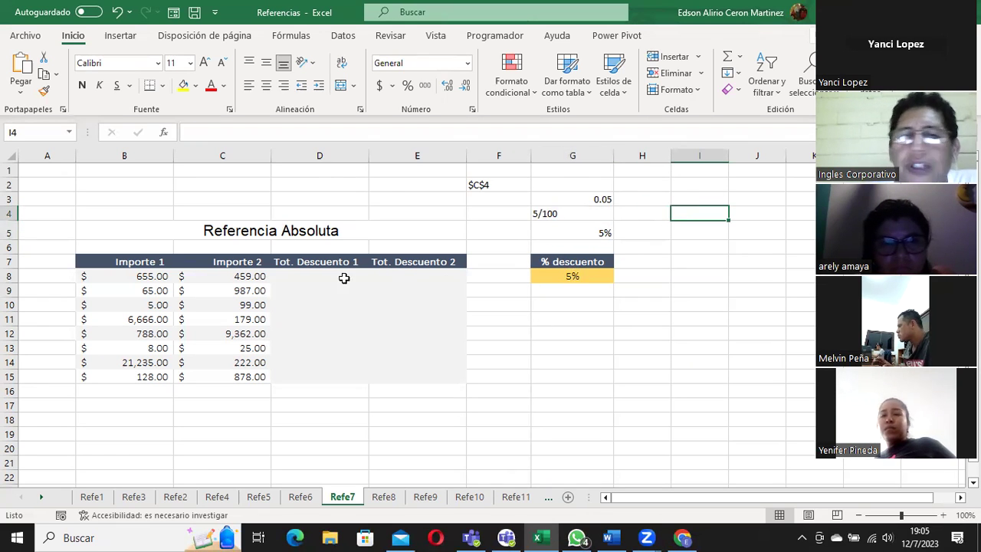
pyautogui.click(320, 279)
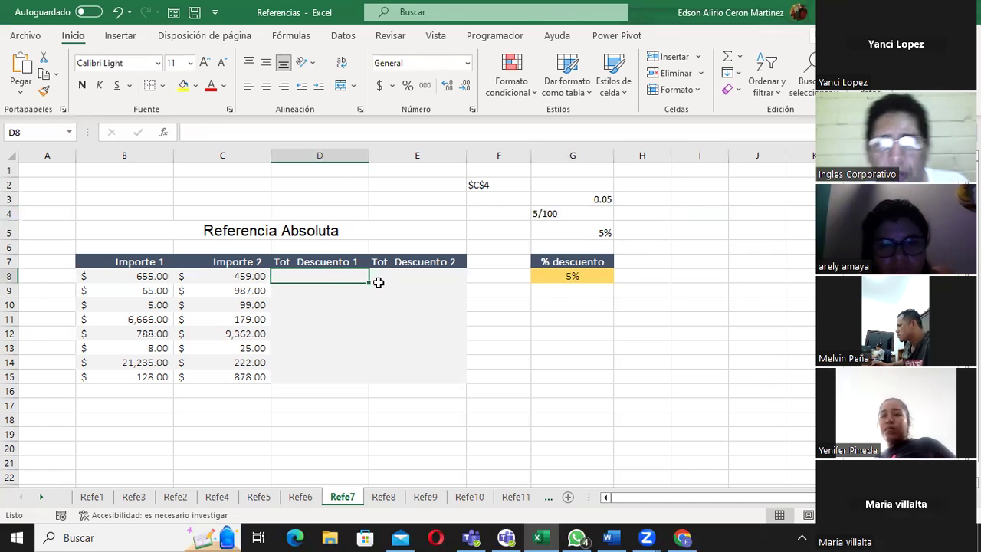
# - Enter =(B8*$G8) in D8 to get the $32.75 discount on Importe 1
pyautogui.write('=(')
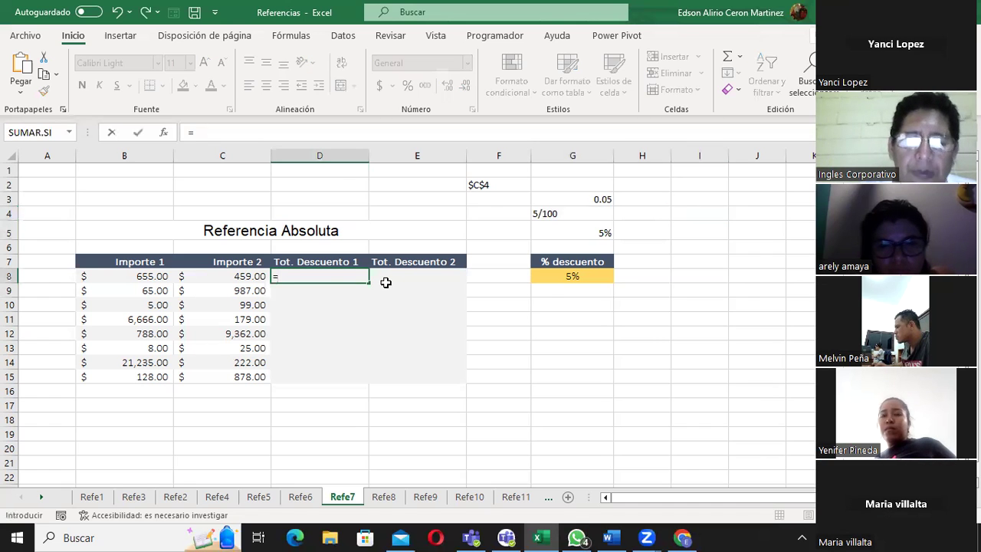
pyautogui.click(123, 275)
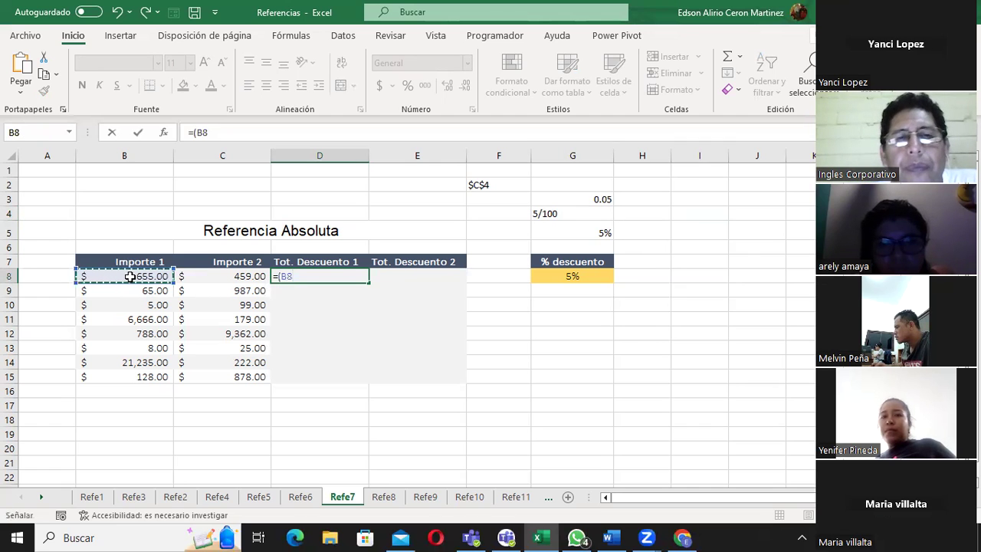
pyautogui.click(306, 276)
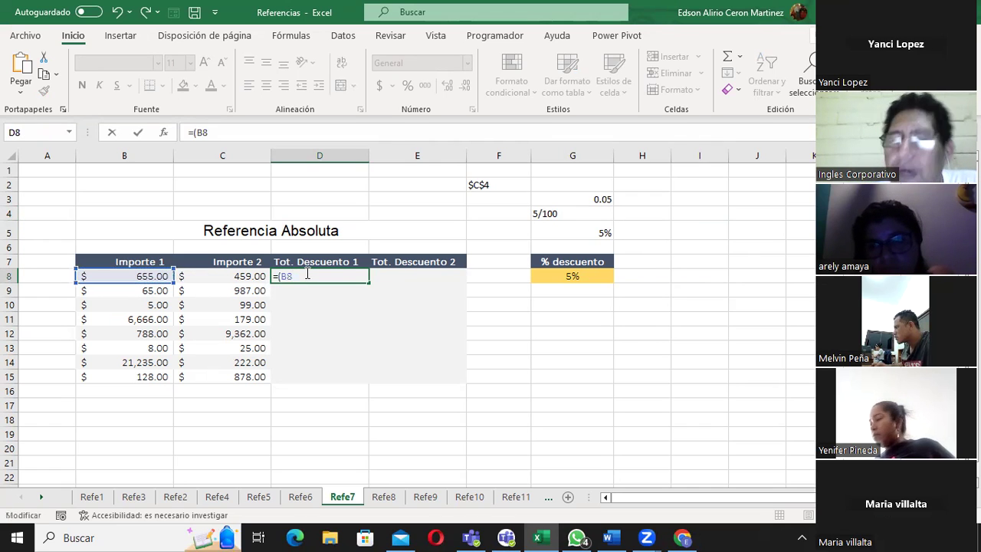
pyautogui.write('*')
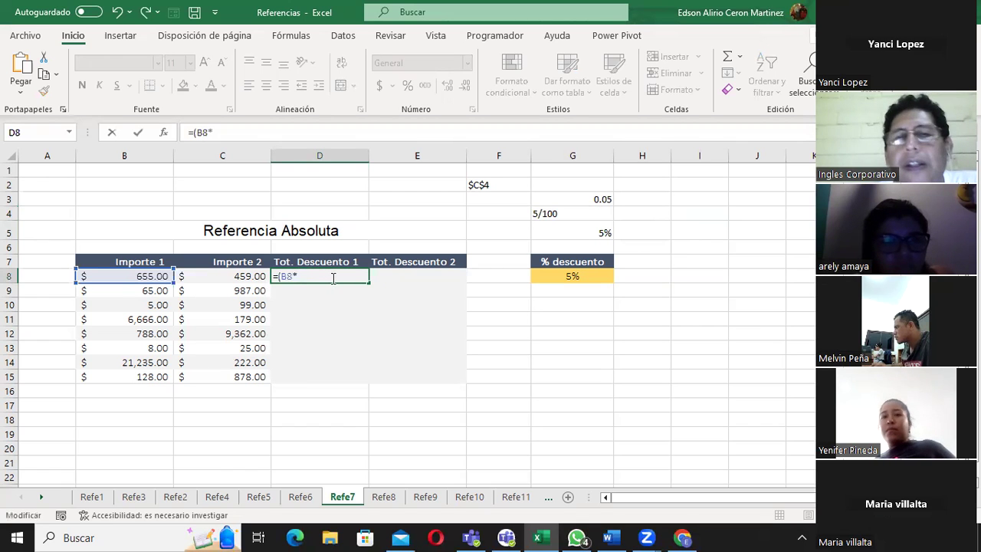
pyautogui.click(588, 276)
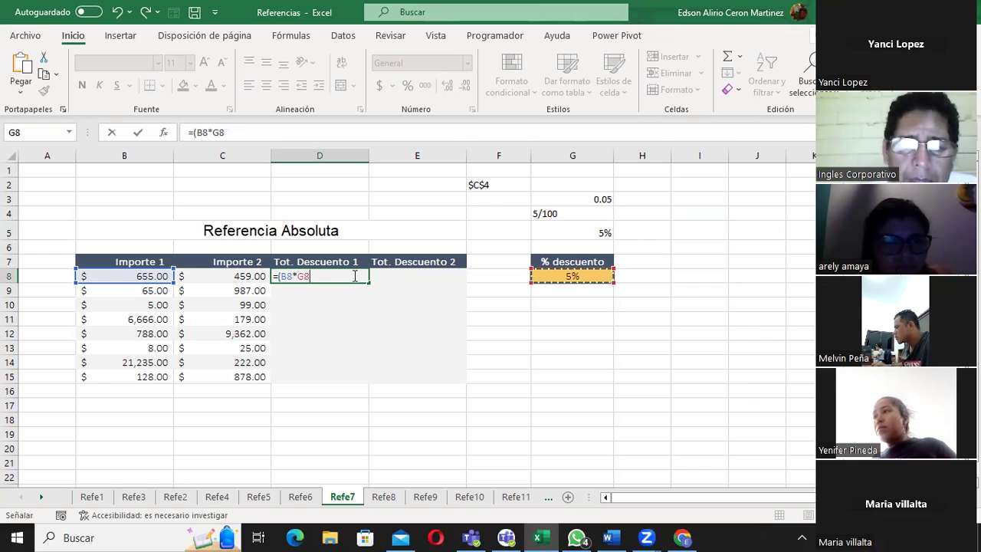
pyautogui.write(')')
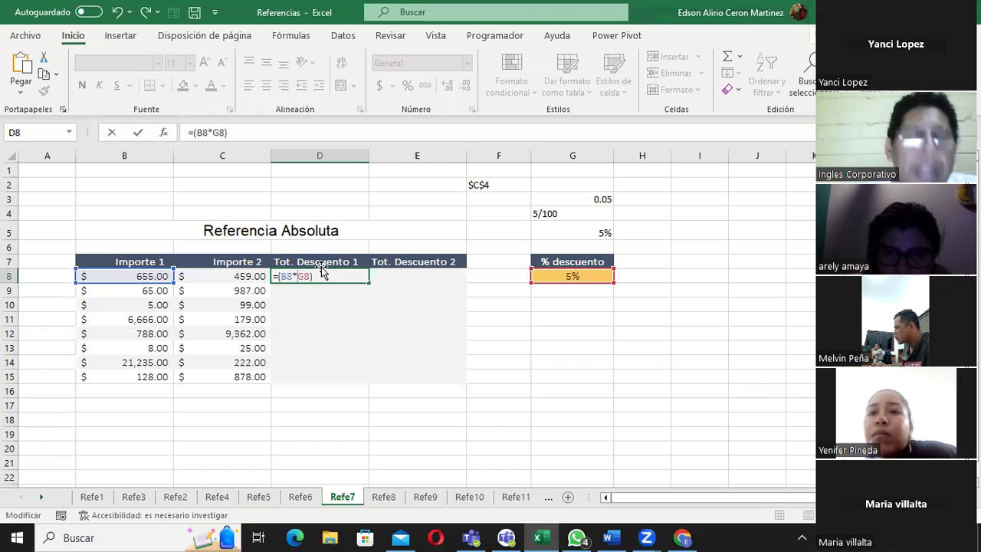
pyautogui.write('$')
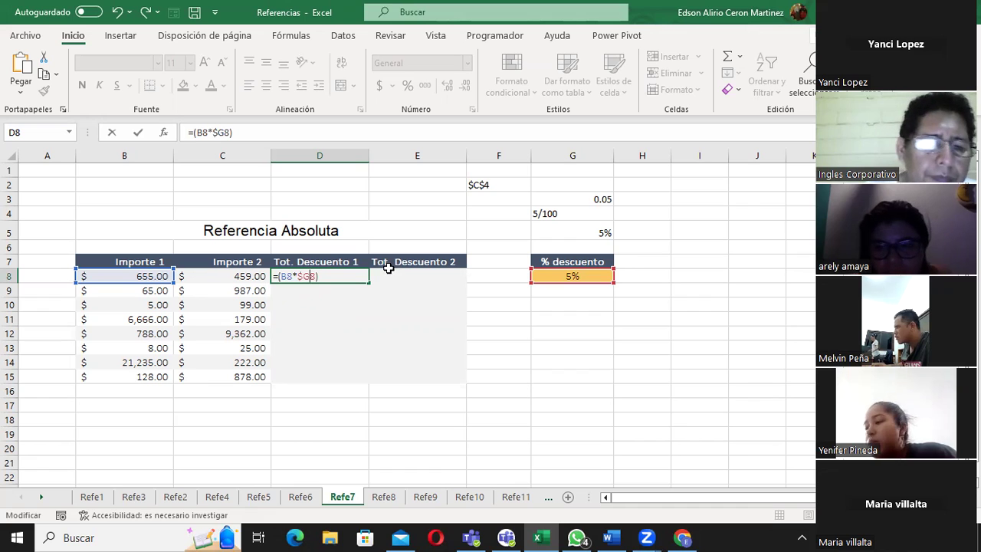
pyautogui.press('Return')
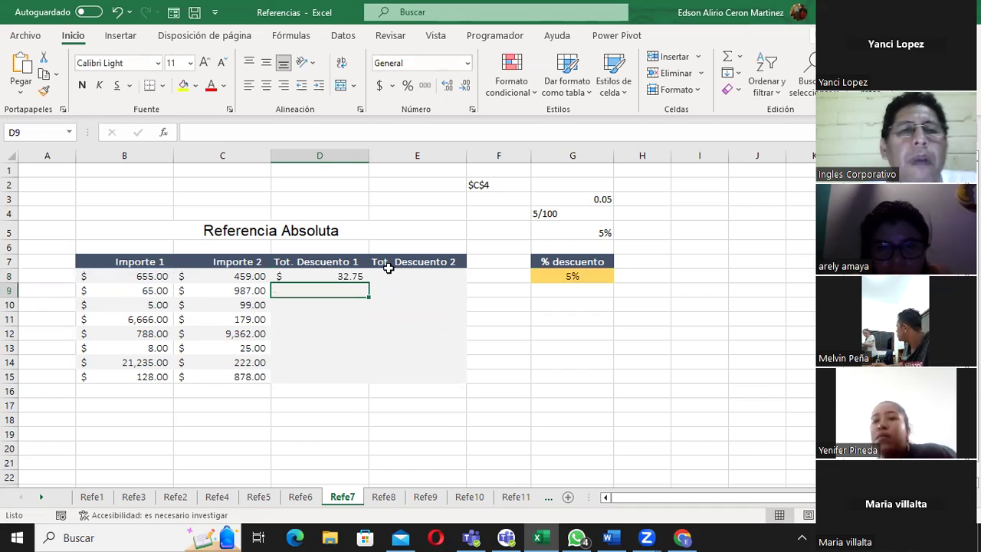
pyautogui.click(340, 276)
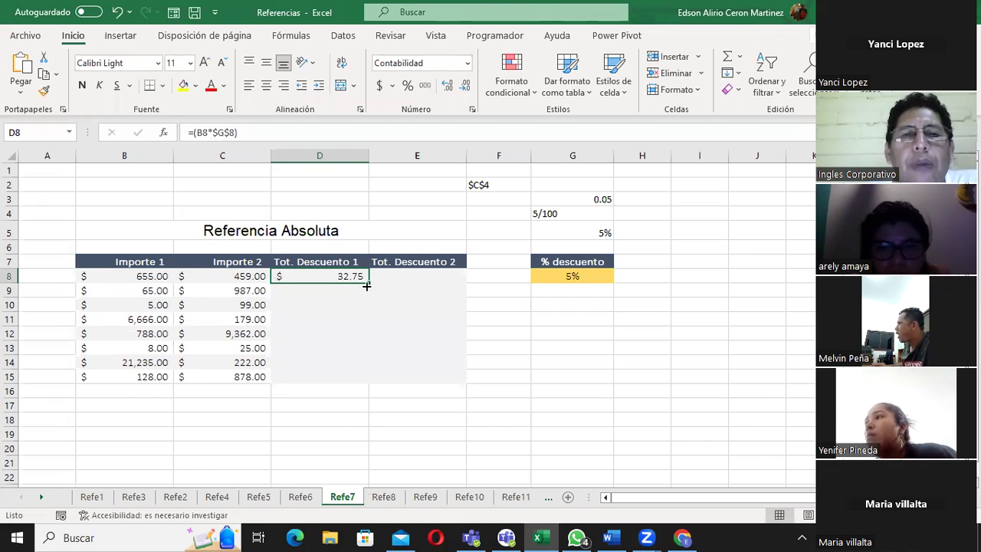
# - Fill the D8 discount formula down to D15 and review the copied results
pyautogui.moveTo(366, 281); pyautogui.dragTo(368, 383)
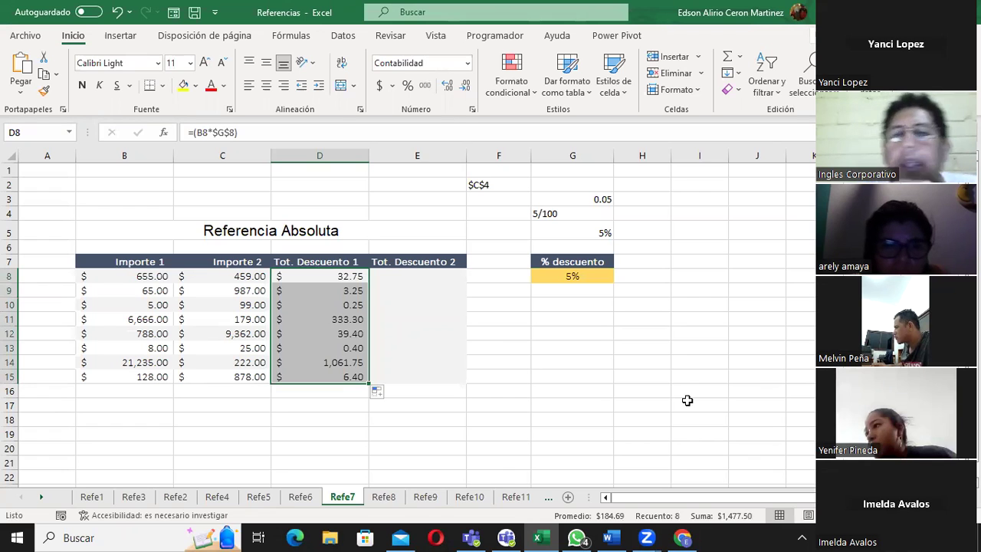
pyautogui.click(588, 290)
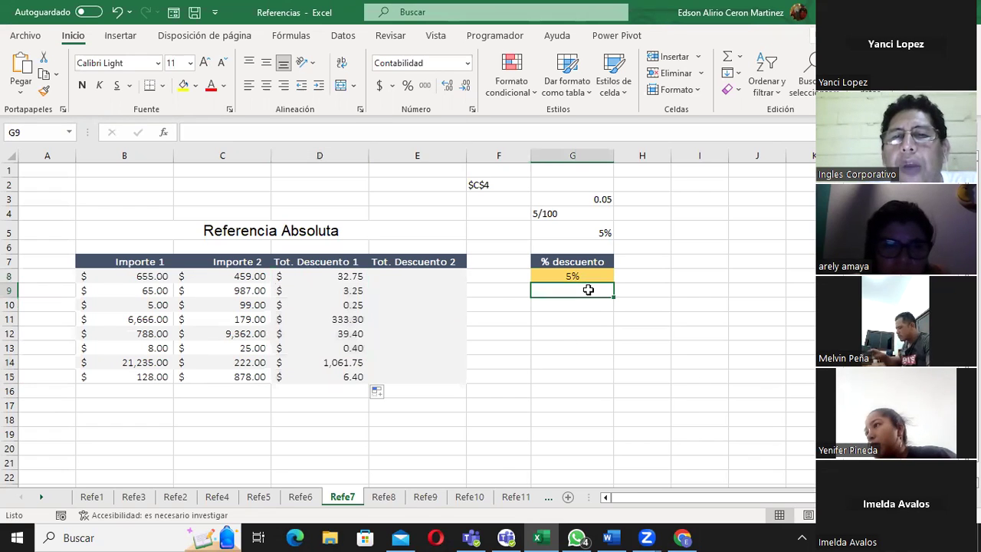
pyautogui.click(577, 307)
pyautogui.click(575, 317)
pyautogui.click(571, 333)
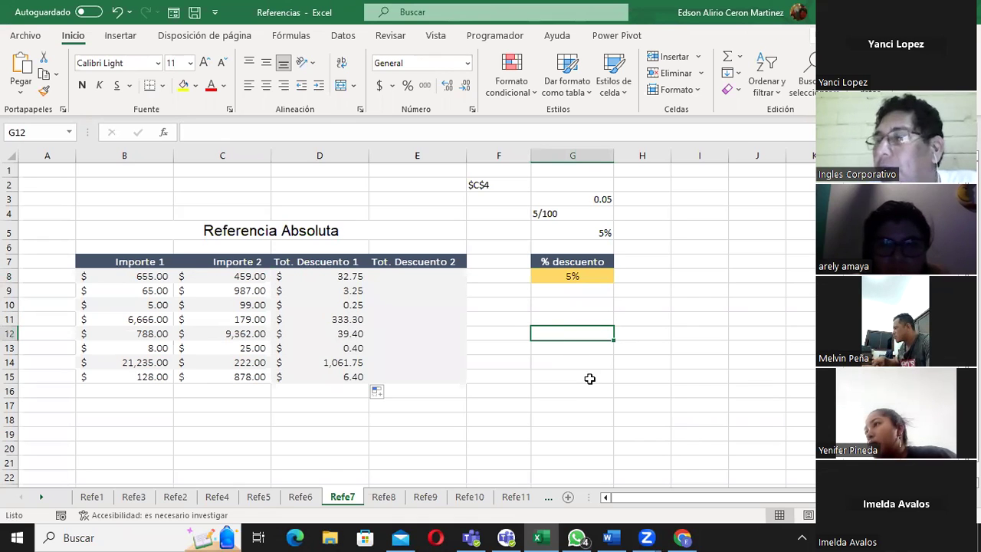
pyautogui.moveTo(319, 292)
pyautogui.mouseDown()
pyautogui.moveTo(321, 388)
pyautogui.moveTo(325, 366)
pyautogui.mouseUp()
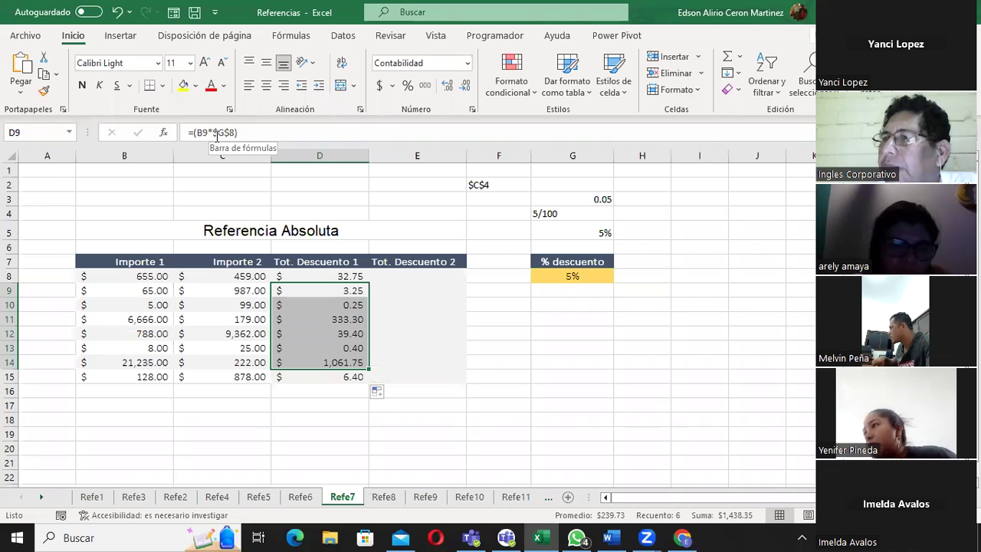
pyautogui.click(403, 278)
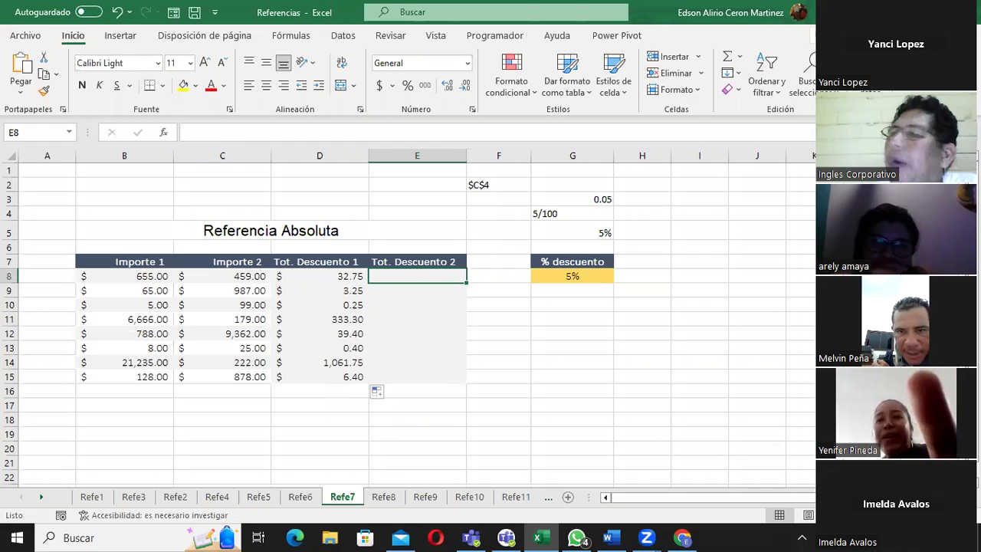
pyautogui.click(322, 276)
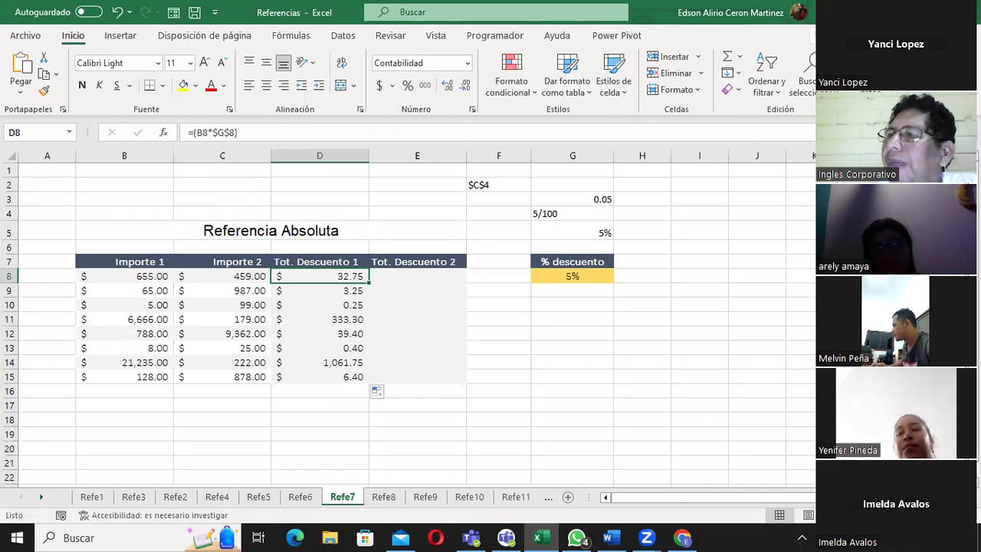
pyautogui.click(381, 276)
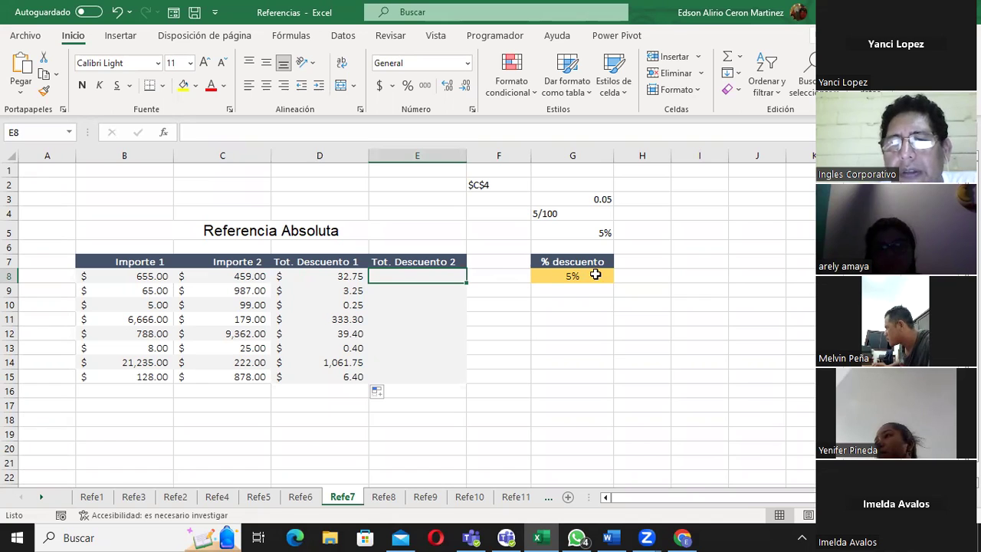
pyautogui.click(222, 277)
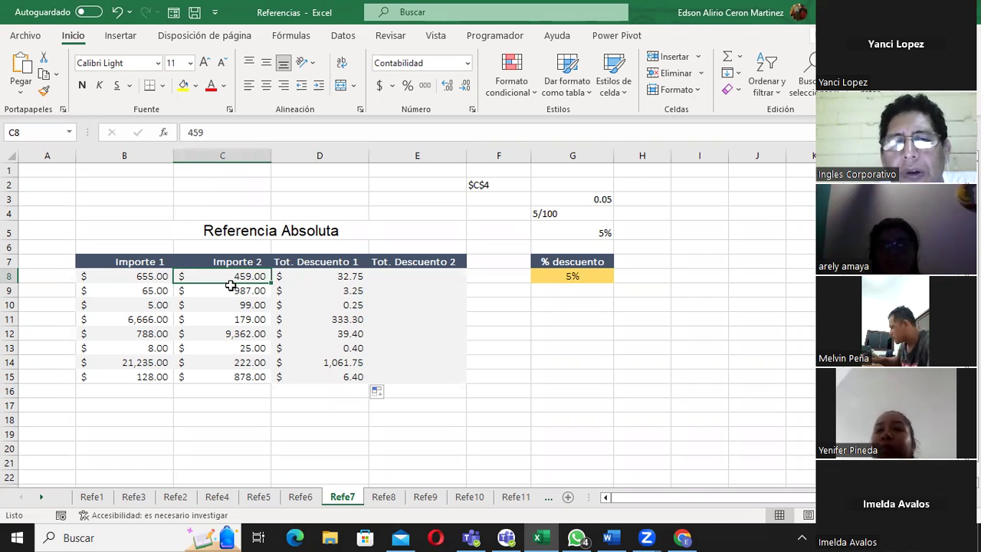
pyautogui.click(570, 276)
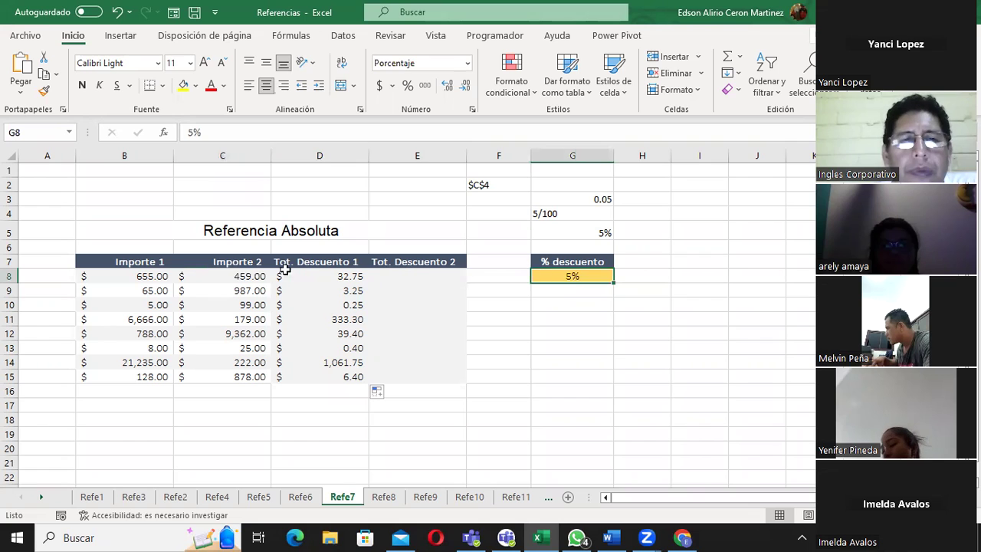
pyautogui.click(417, 276)
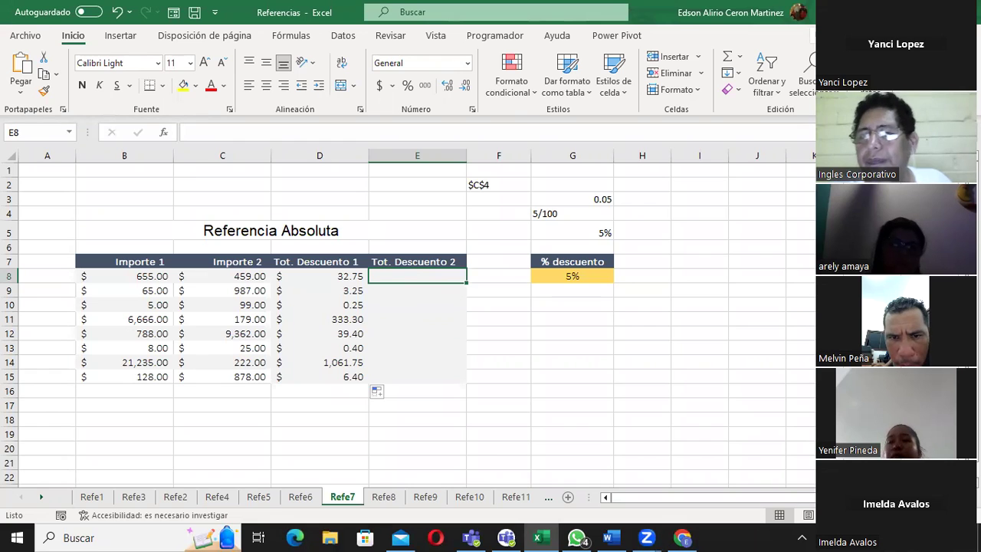
# - Enter =(C8*G8) in E8 to get the $22.95 Tot. Descuento 2 value
pyautogui.hscroll(3, 729, 497)
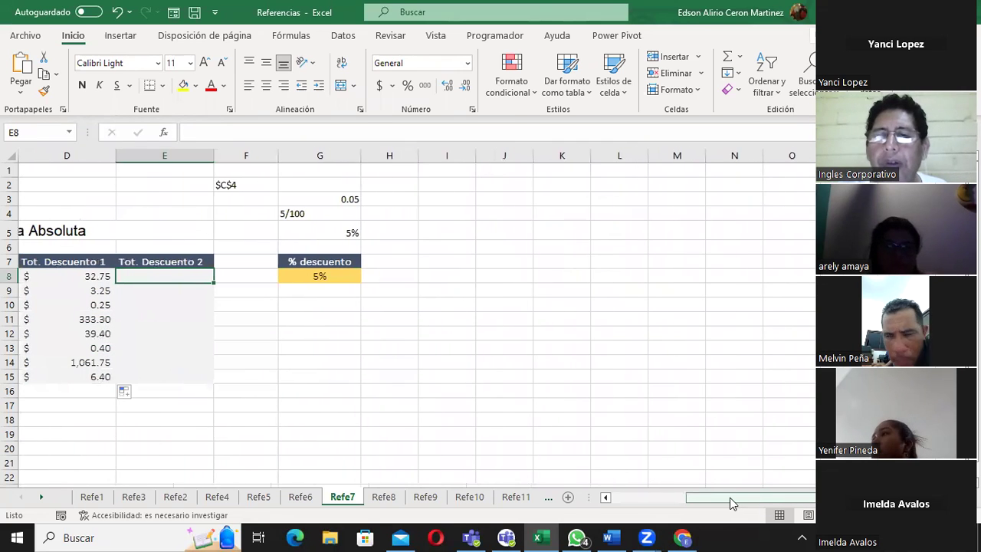
pyautogui.hscroll(-3, 729, 497)
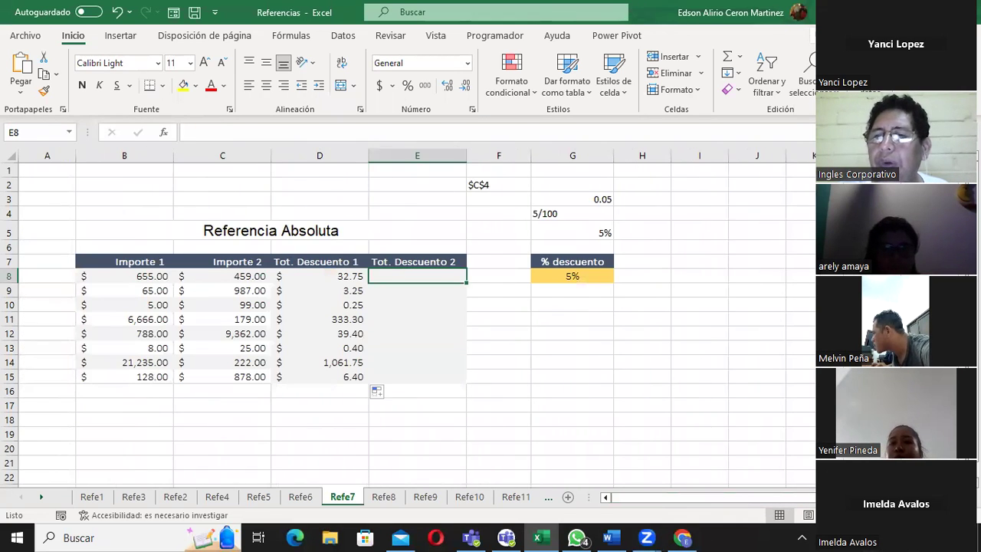
pyautogui.scroll(1, 407, 318)
pyautogui.scroll(2, 407, 318)
pyautogui.scroll(2, 408, 318)
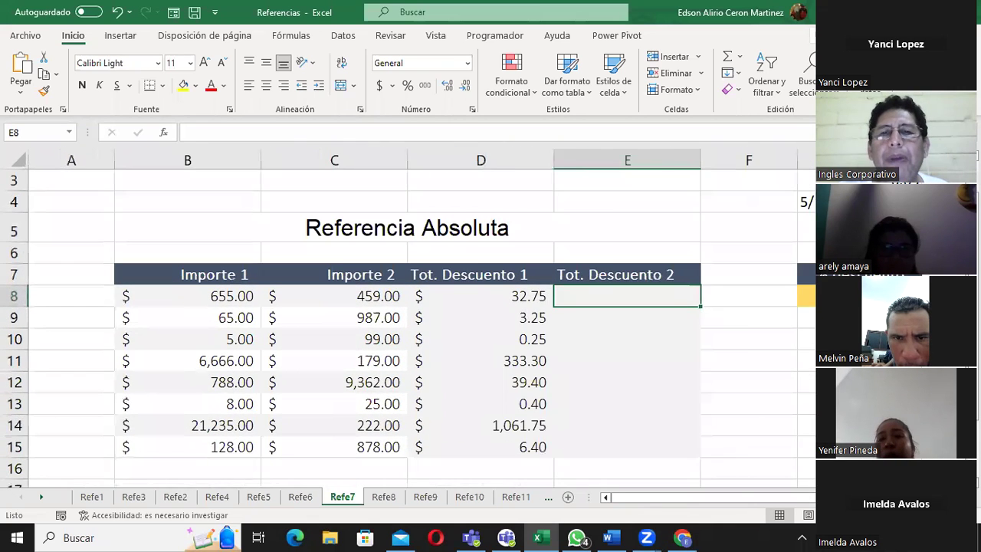
pyautogui.scroll(1, 717, 373)
pyautogui.doubleClick(631, 309)
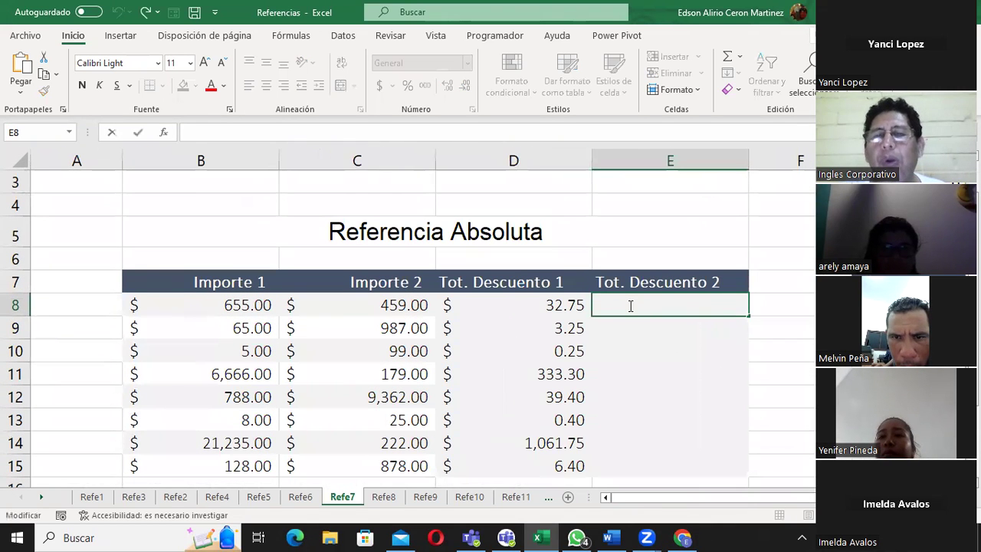
pyautogui.write('=(')
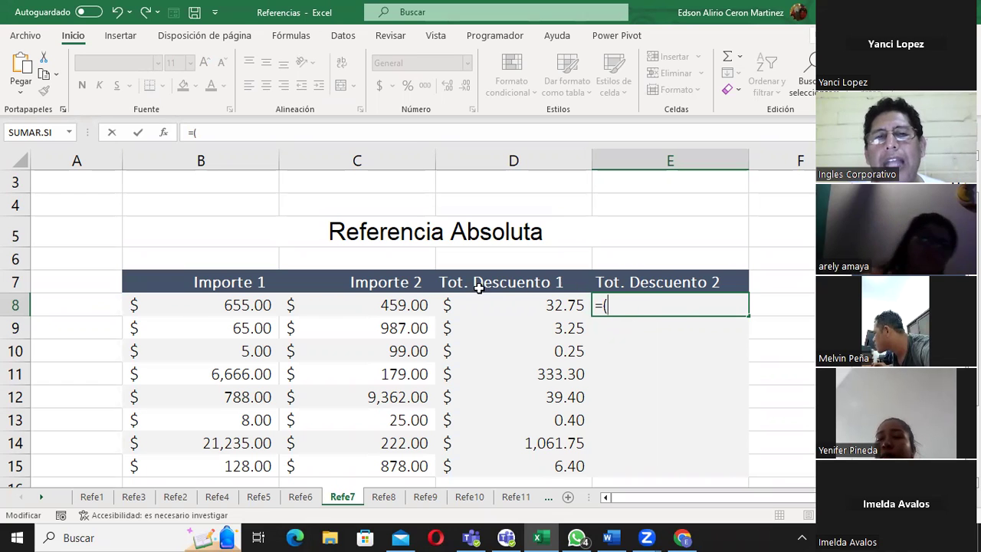
pyautogui.click(376, 305)
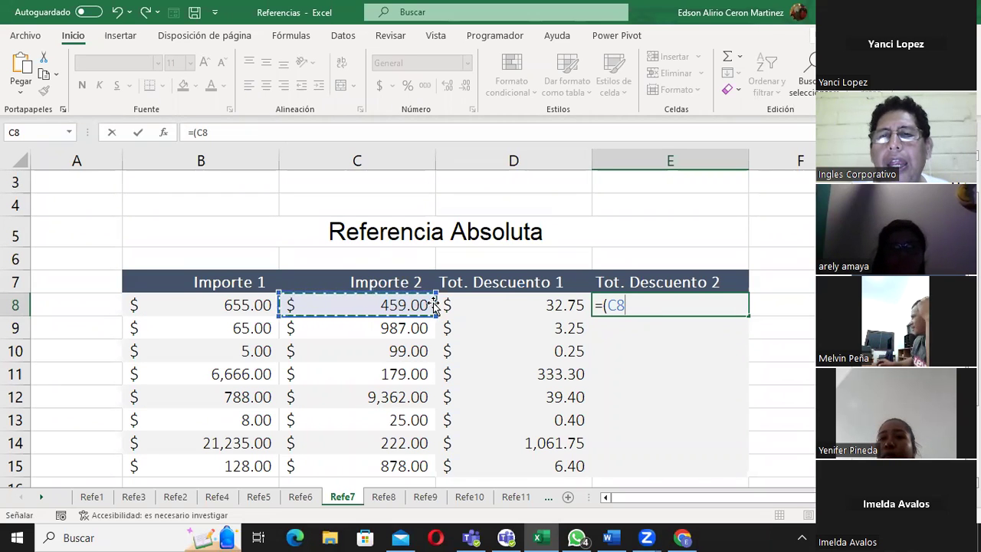
pyautogui.write('*')
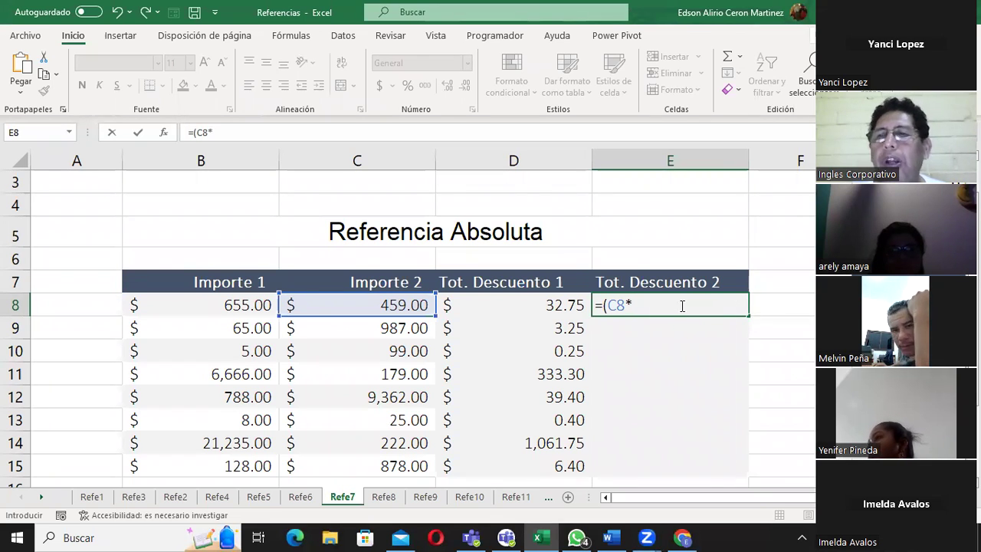
pyautogui.press('Right')
pyautogui.press('Right')
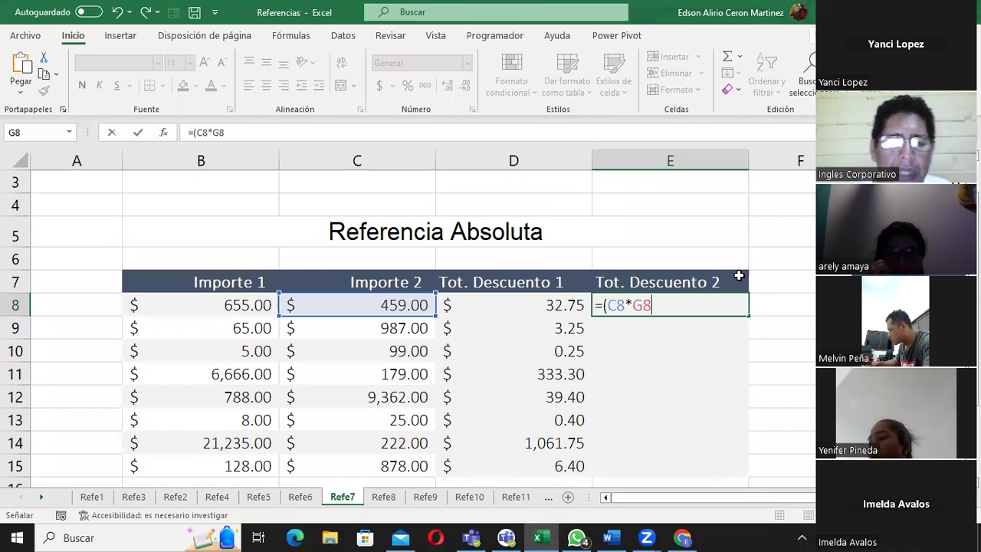
pyautogui.write(')')
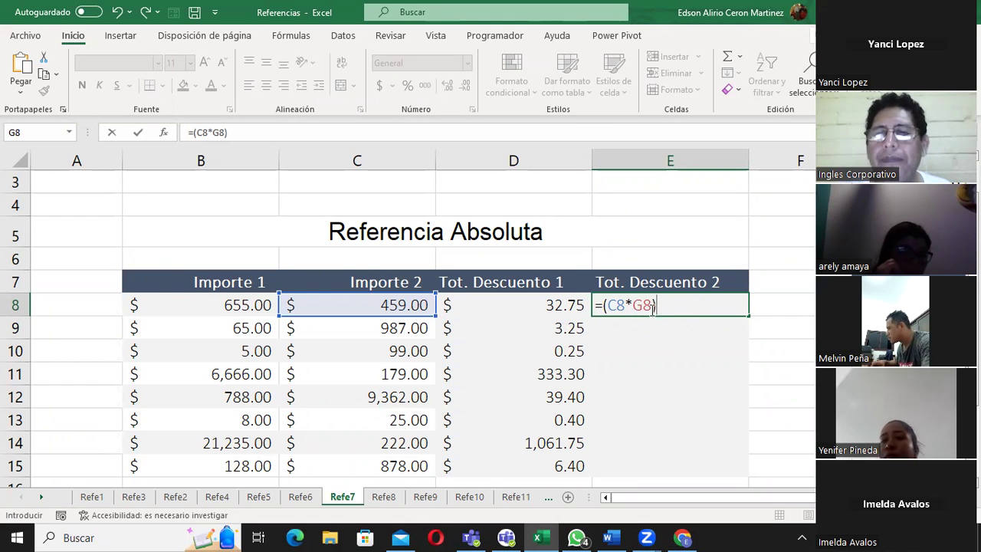
pyautogui.press('Return')
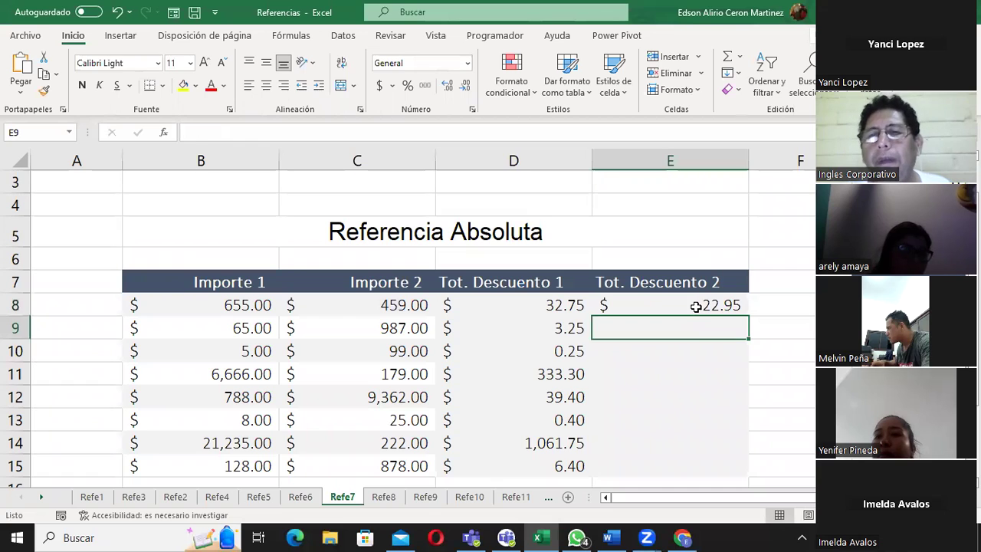
# - Check E8's formula references against the values in C8, G8 and C9
pyautogui.click(694, 305)
pyautogui.click(392, 306)
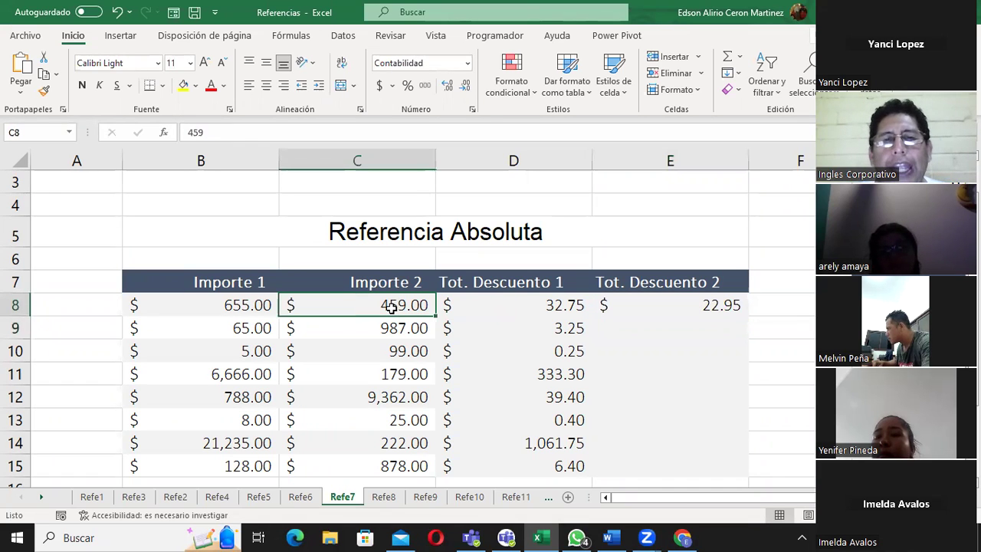
pyautogui.click(919, 305)
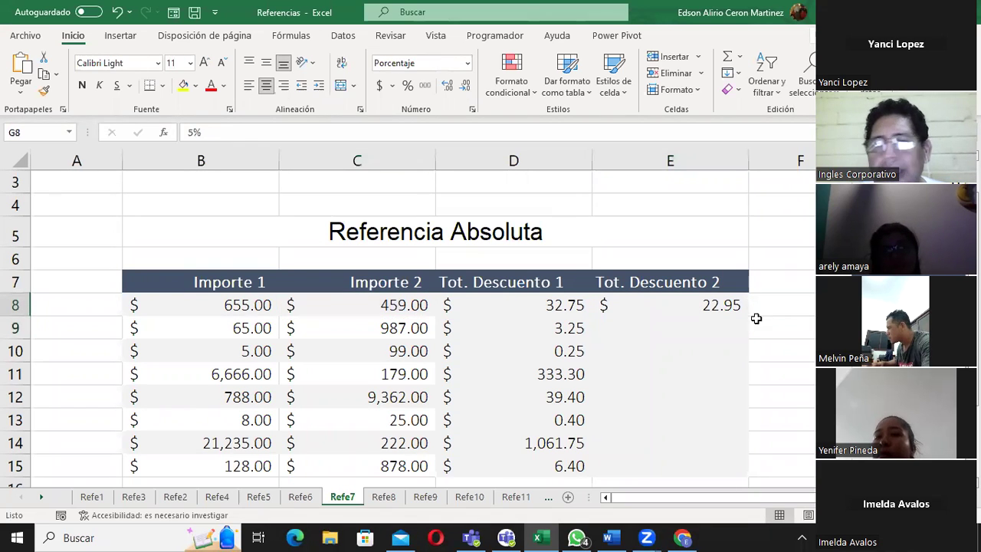
pyautogui.click(407, 330)
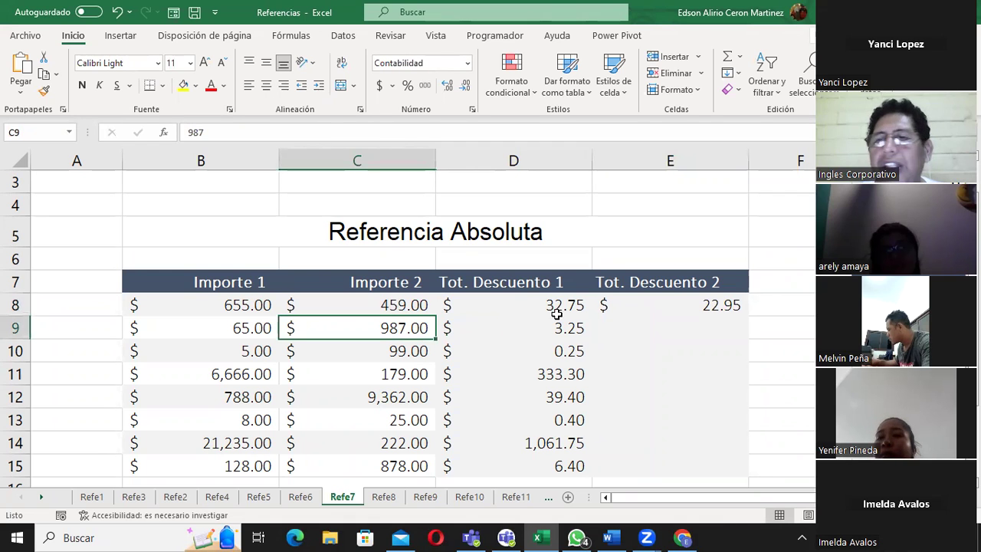
pyautogui.click(920, 305)
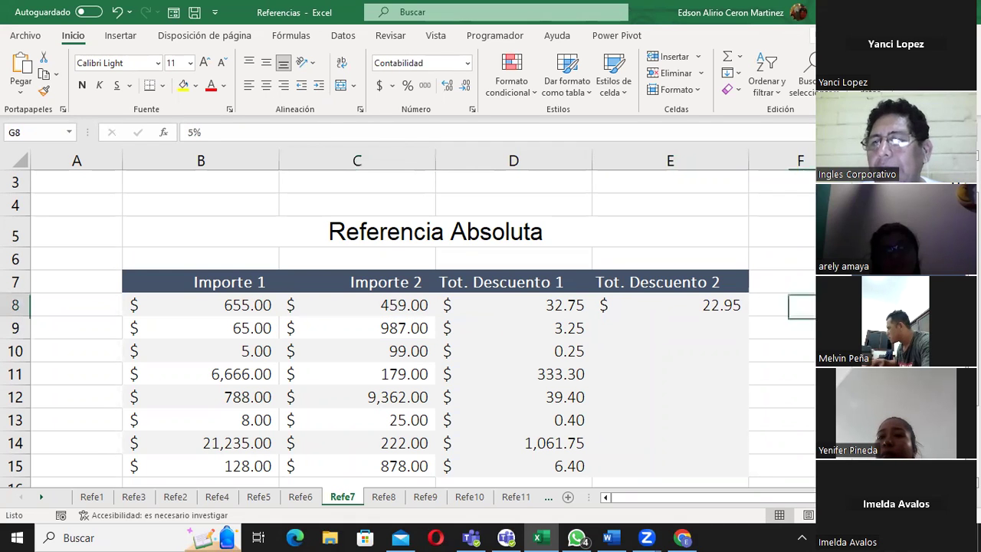
pyautogui.click(411, 309)
# - Fill E8's formula down to E15, which returns zeros in E9:E15
pyautogui.click(657, 304)
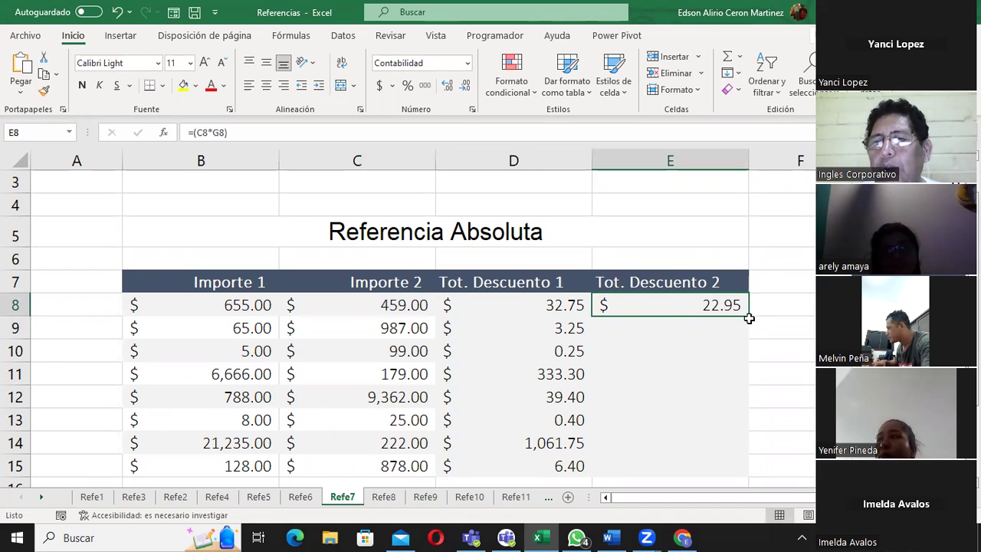
pyautogui.moveTo(749, 316); pyautogui.dragTo(757, 471)
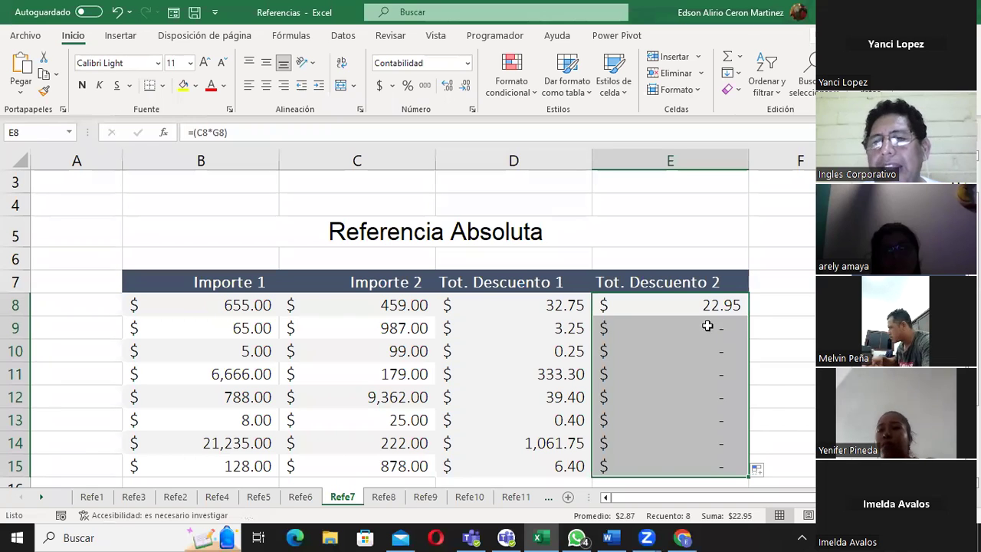
pyautogui.moveTo(707, 326); pyautogui.dragTo(716, 461)
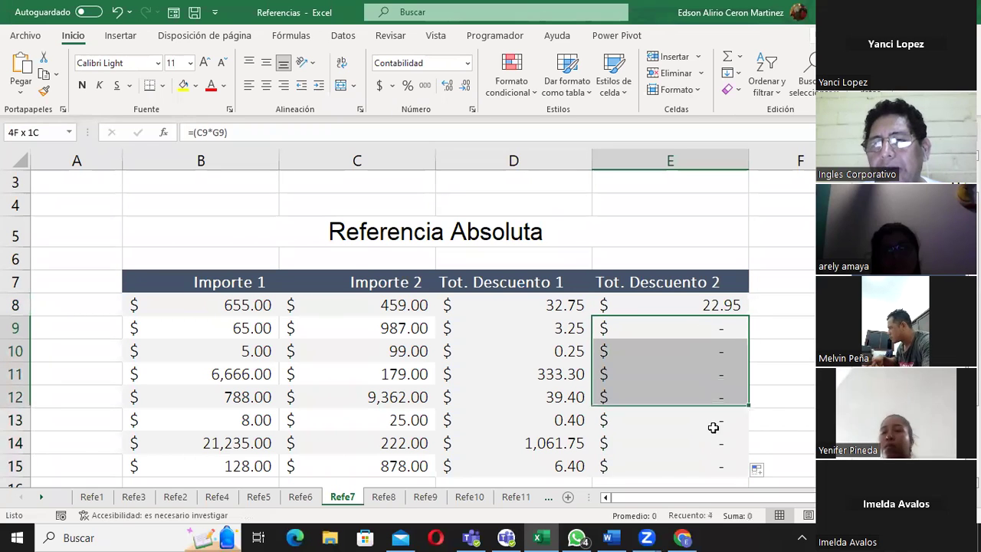
# - Inspect E9's copied formula to see its shifted references, leaving it unchanged
pyautogui.doubleClick(683, 327)
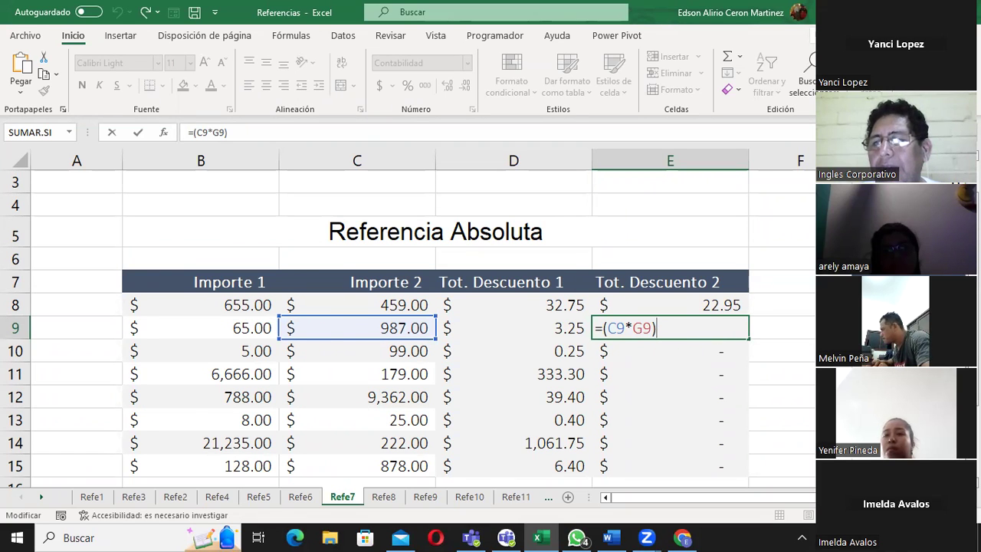
pyautogui.hscroll(1, 406, 322)
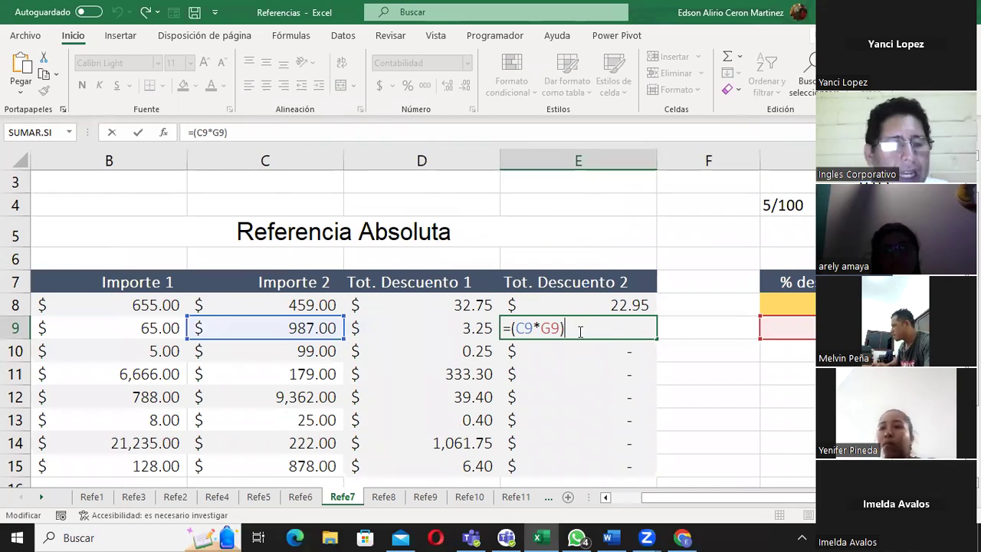
pyautogui.hotkey('ctrl', 'Return')
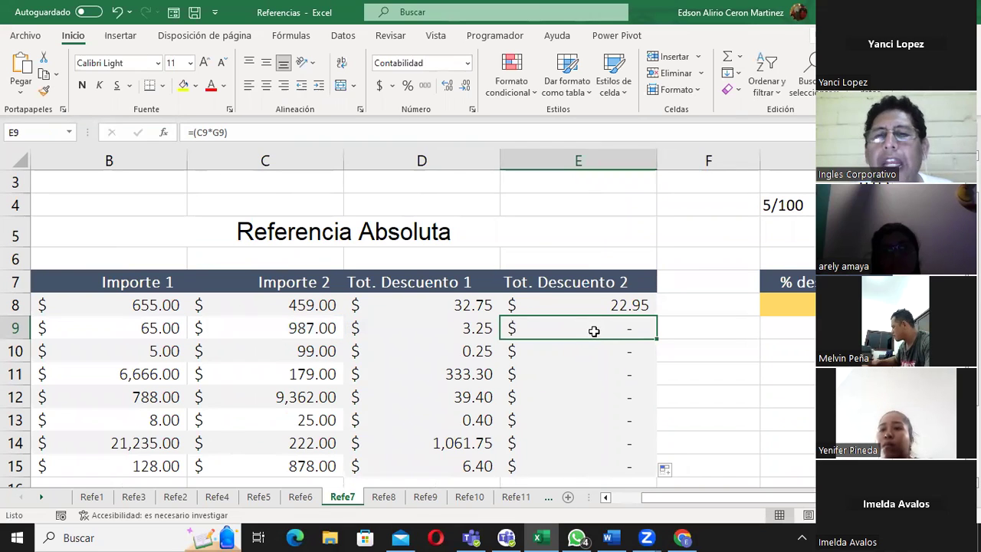
# - Change E8's formula to =(C8*$G$8) so the rate reference is absolute
pyautogui.click(606, 306)
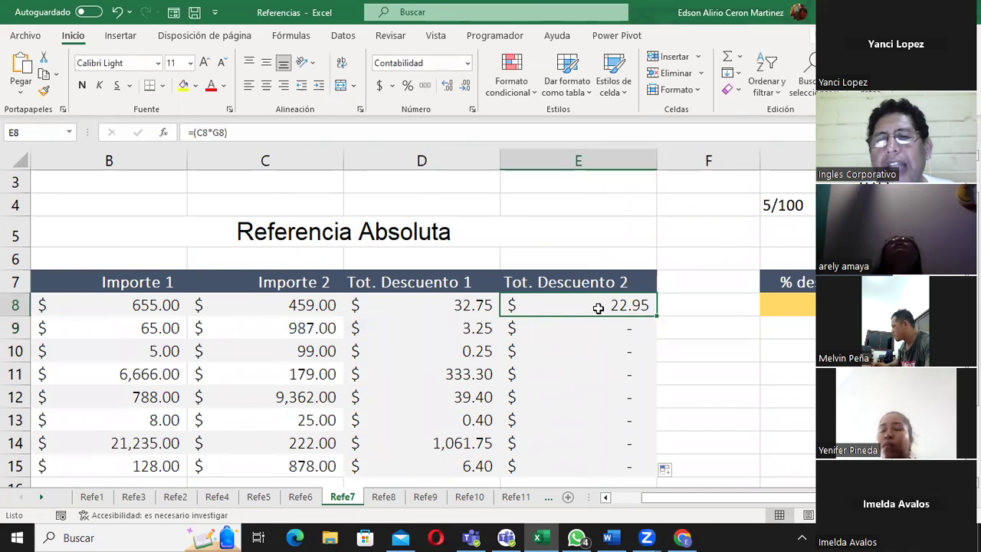
pyautogui.doubleClick(597, 308)
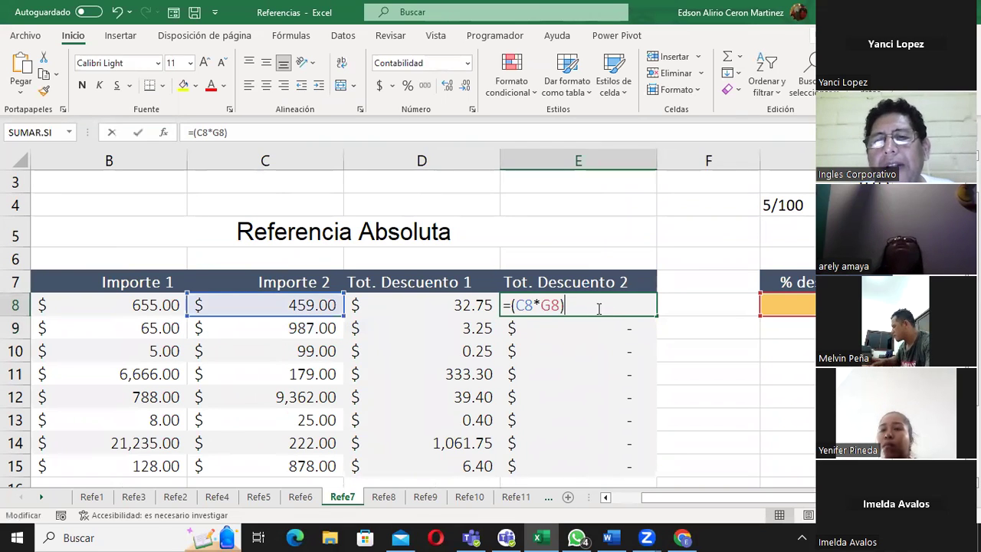
pyautogui.doubleClick(552, 302)
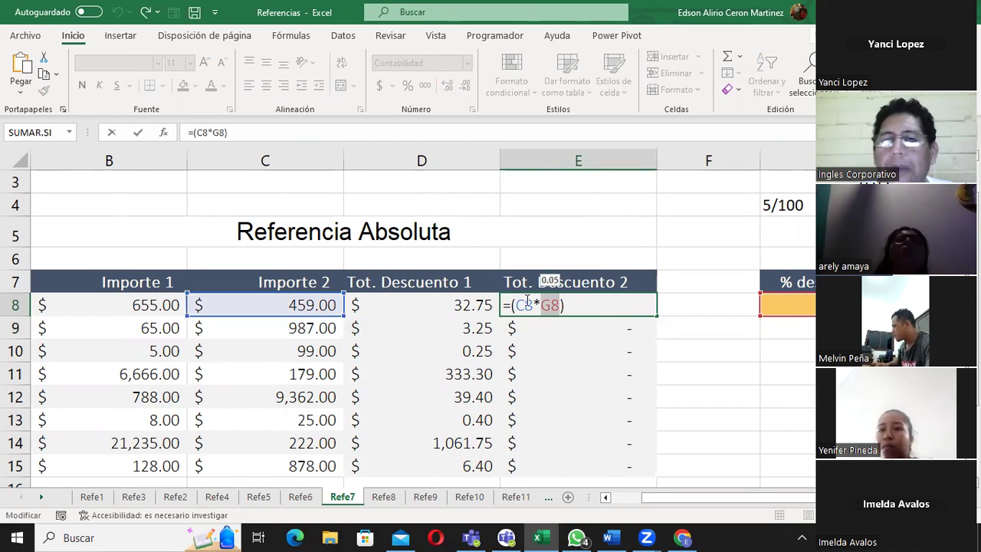
pyautogui.click(564, 302)
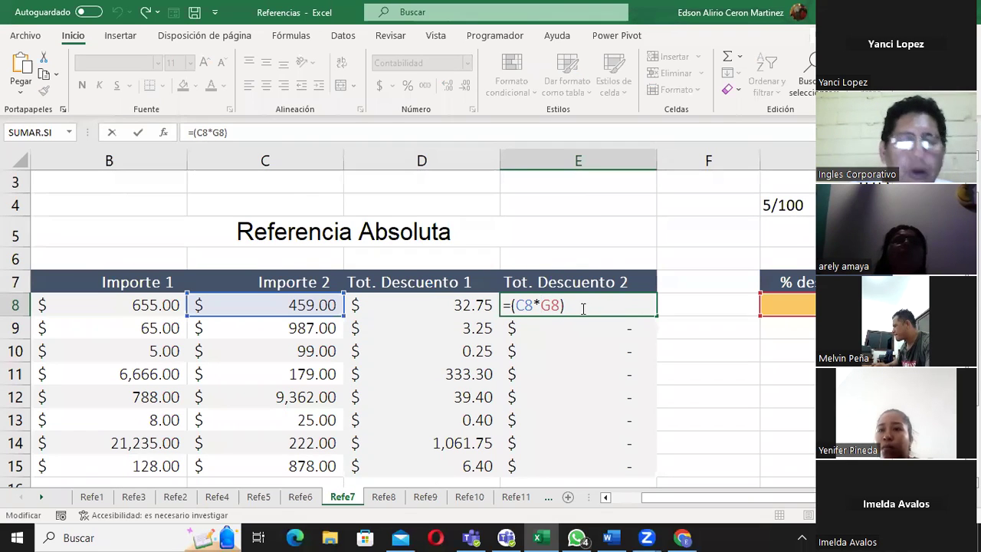
pyautogui.write('$G')
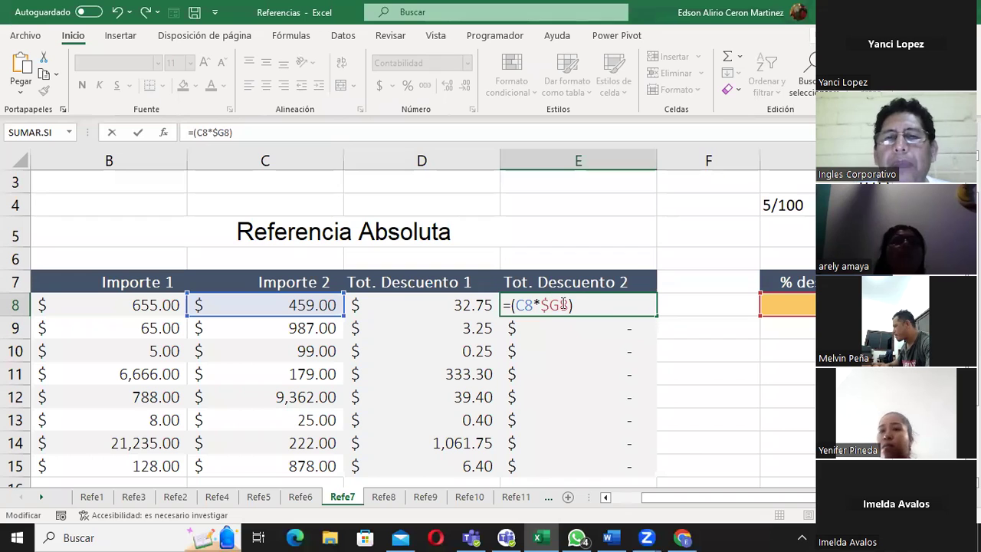
pyautogui.write('$')
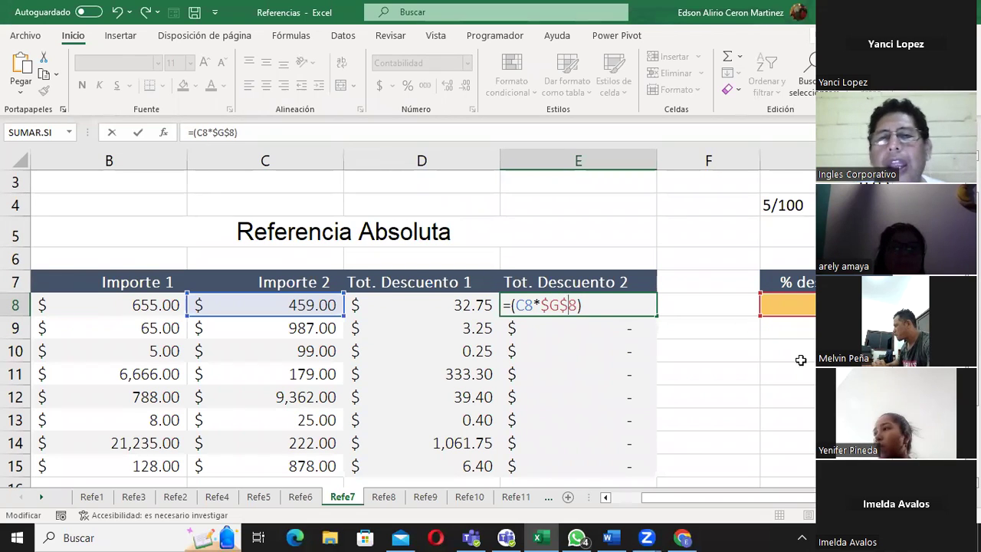
pyautogui.press('Return')
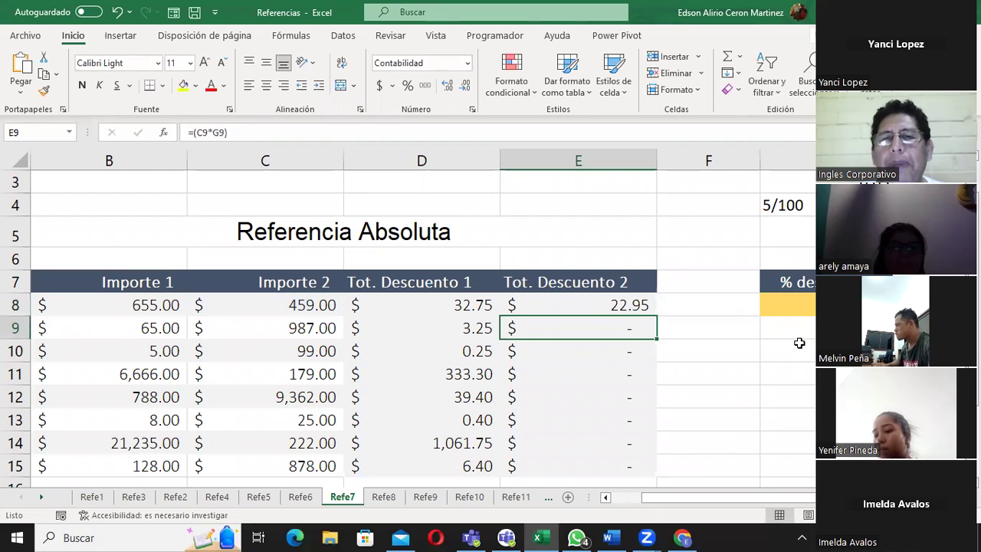
pyautogui.click(635, 308)
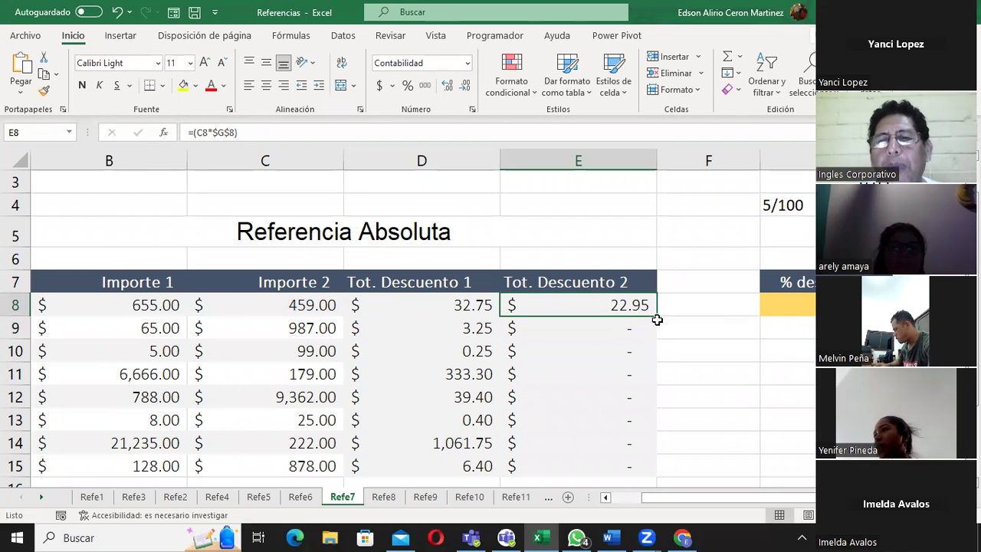
# - Copy the corrected =(C8*$G$8) formula from E8 down through E15
pyautogui.moveTo(657, 315)
pyautogui.mouseDown()
pyautogui.moveTo(657, 472)
pyautogui.moveTo(694, 457)
pyautogui.mouseUp()
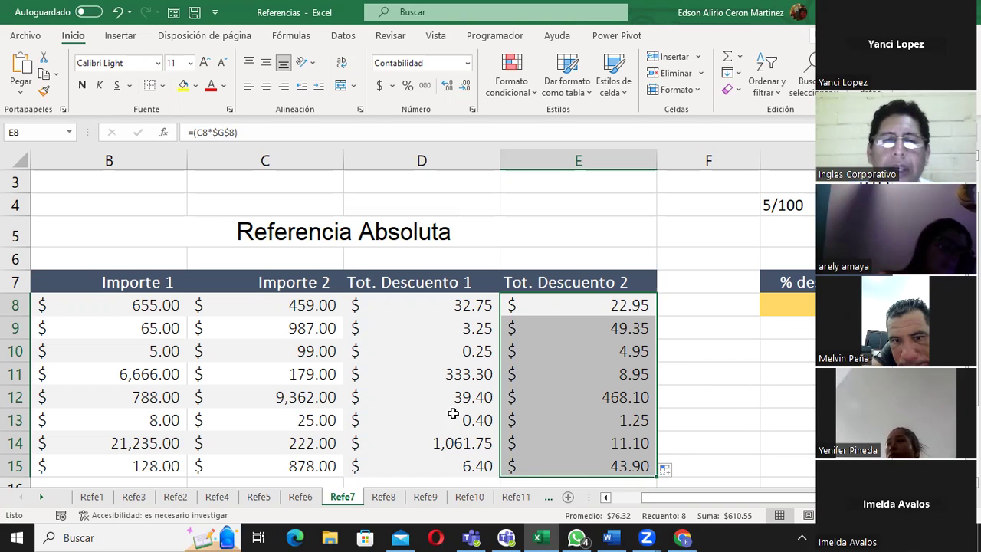
pyautogui.click(385, 497)
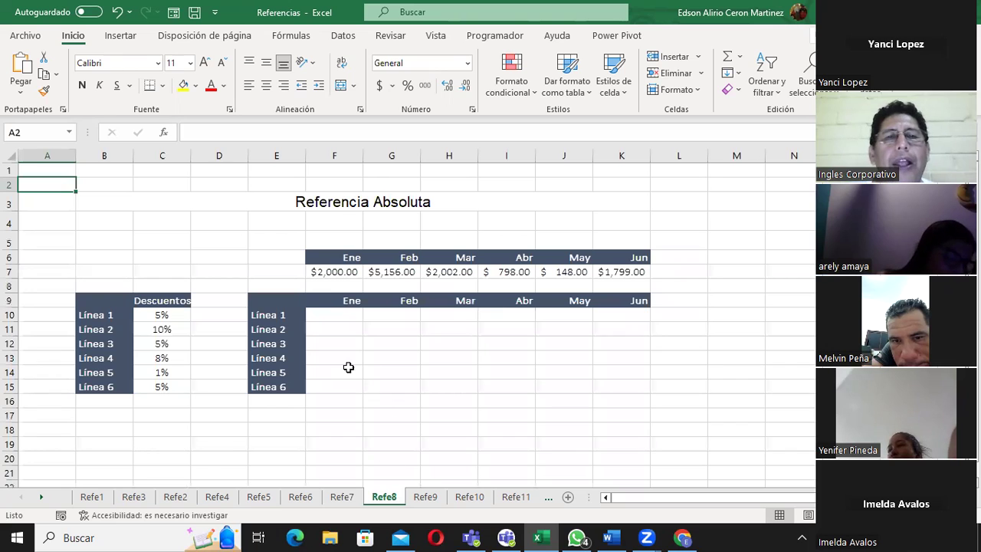
pyautogui.click(334, 316)
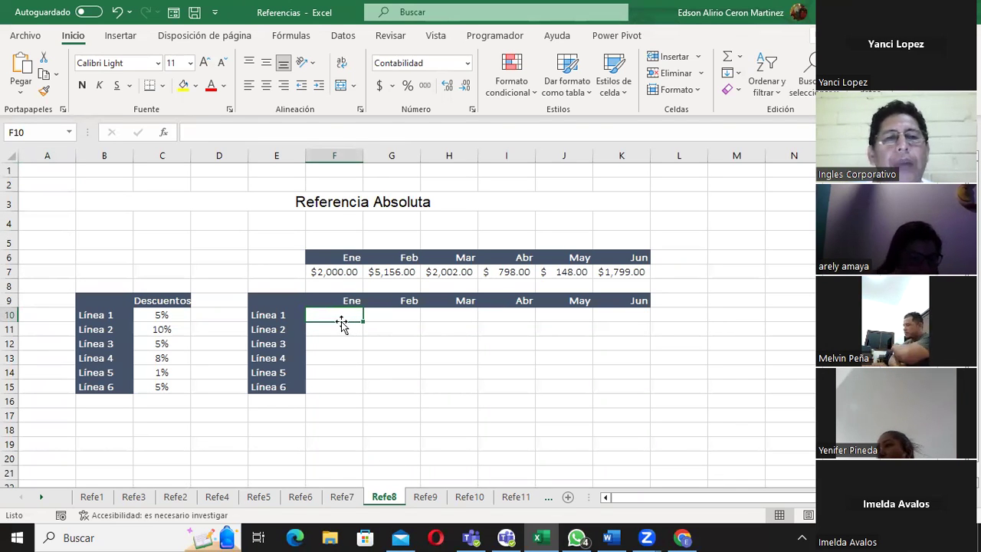
pyautogui.click(163, 314)
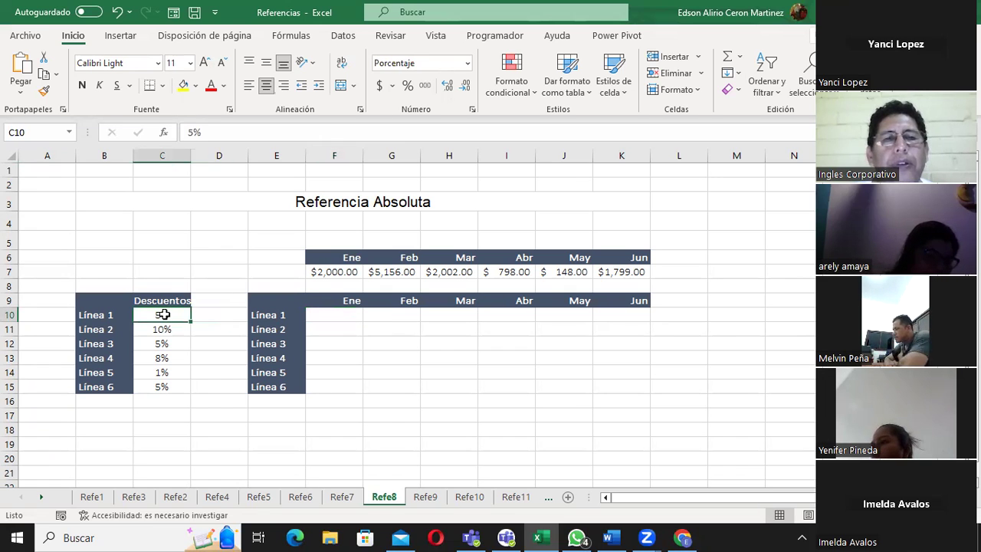
pyautogui.click(345, 272)
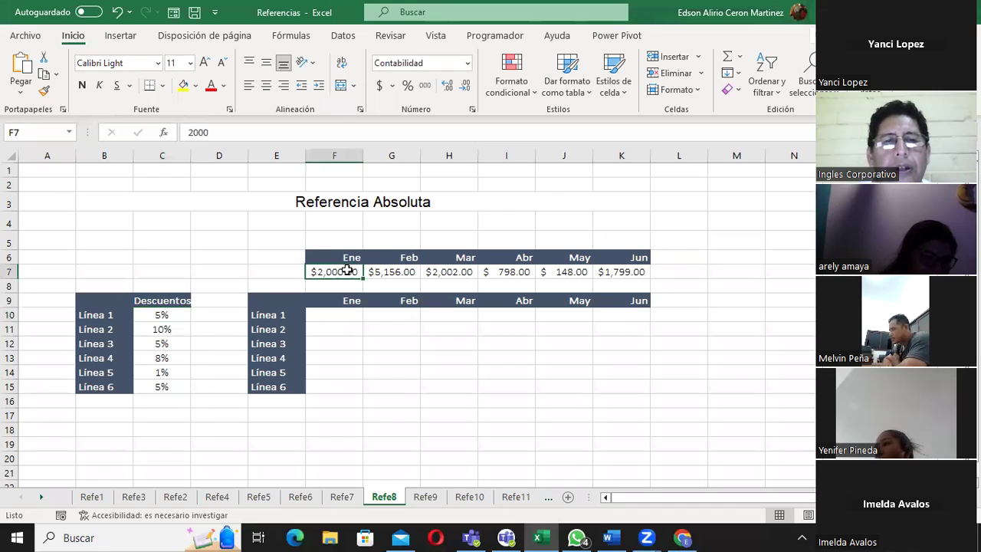
pyautogui.click(403, 326)
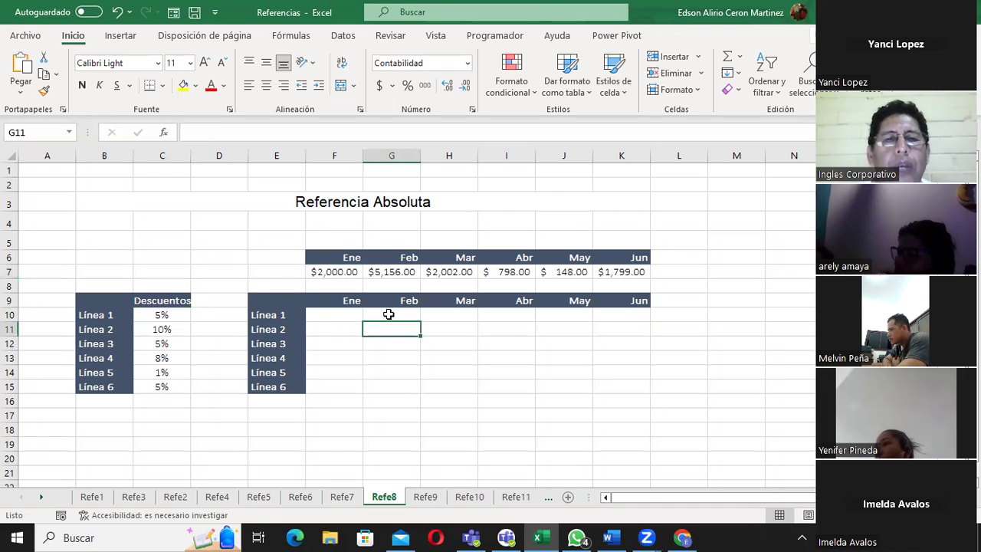
pyautogui.click(185, 314)
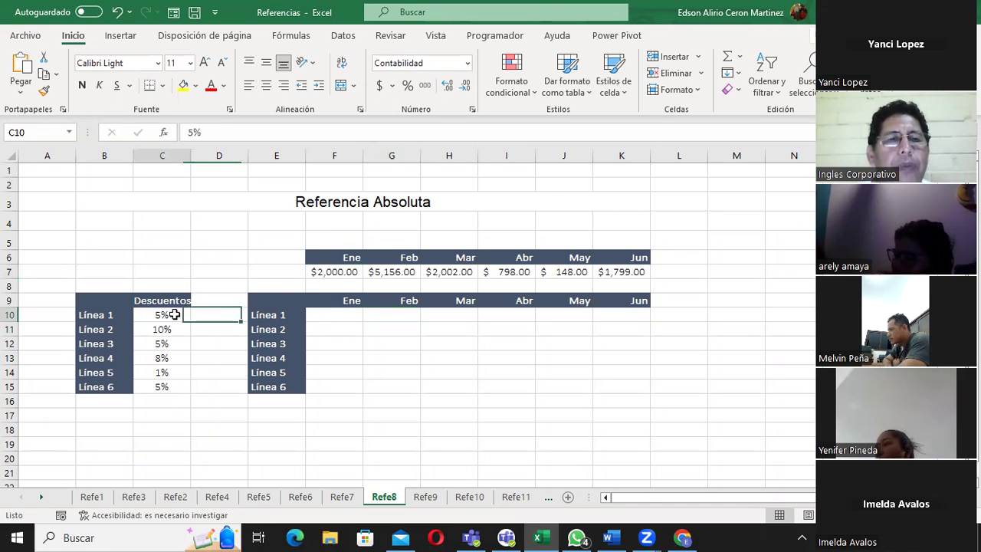
pyautogui.click(412, 274)
pyautogui.click(395, 316)
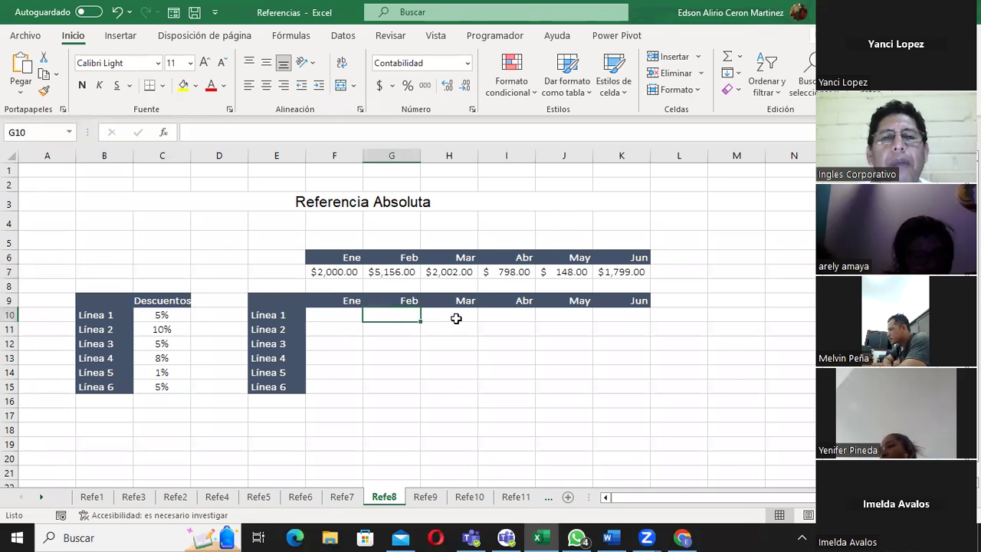
pyautogui.click(457, 318)
pyautogui.click(168, 315)
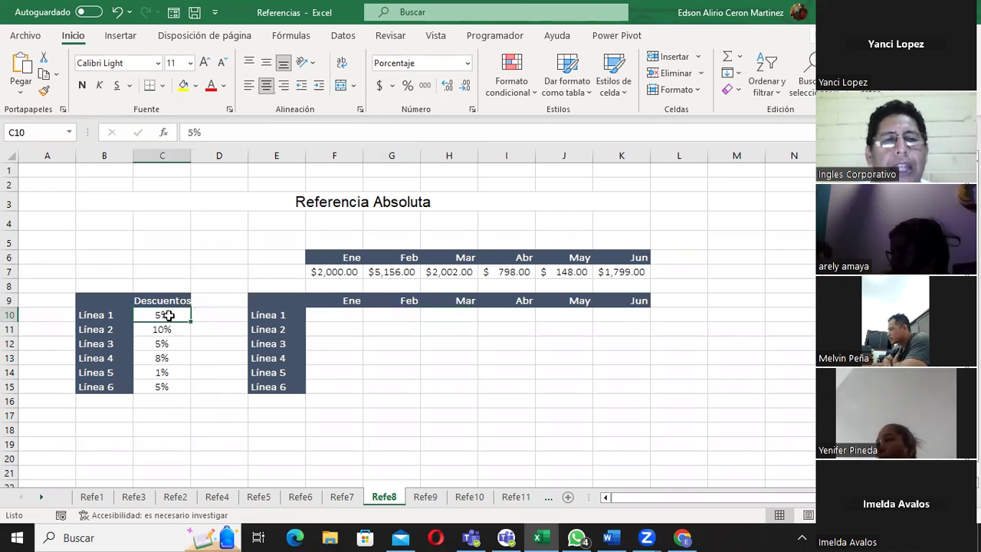
pyautogui.click(468, 276)
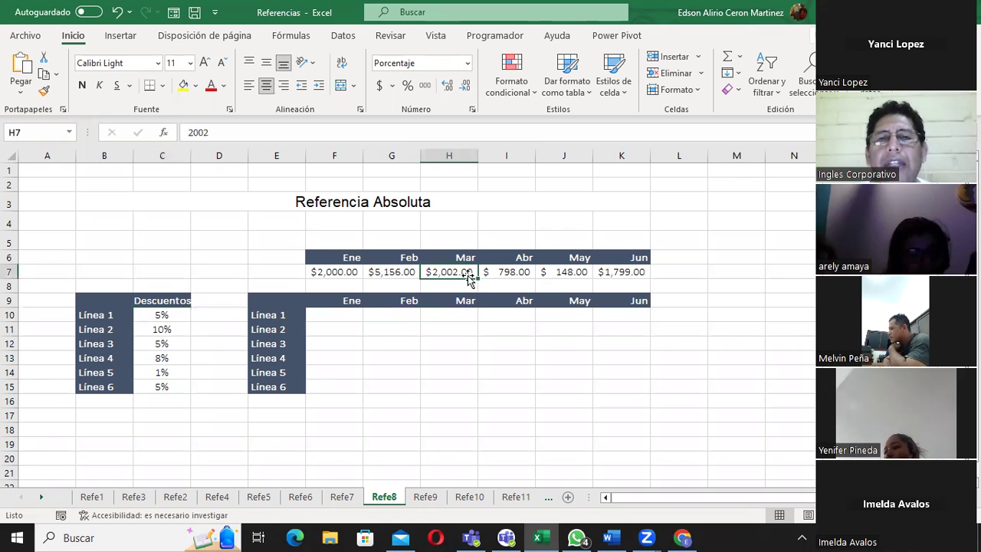
pyautogui.moveTo(163, 329); pyautogui.dragTo(159, 386)
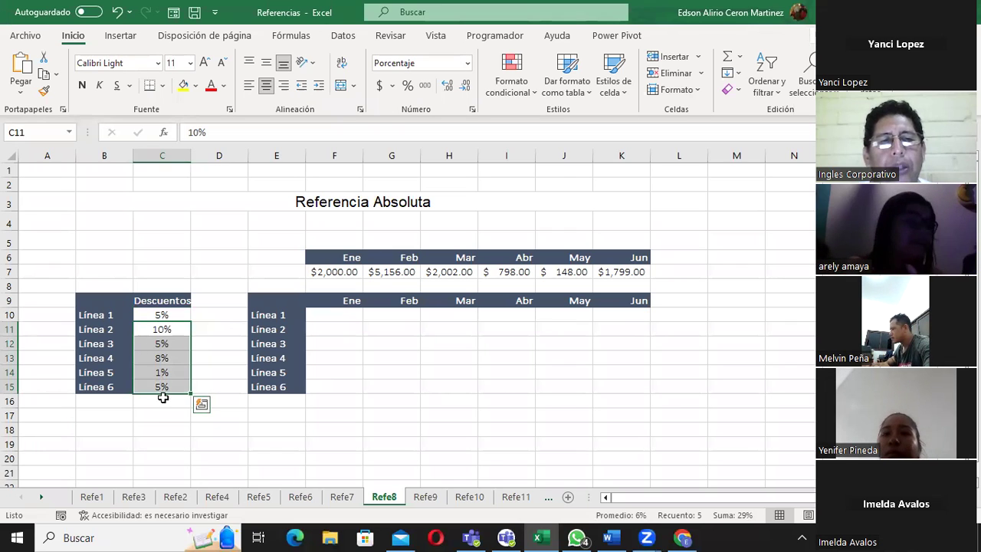
pyautogui.moveTo(318, 271); pyautogui.dragTo(647, 276)
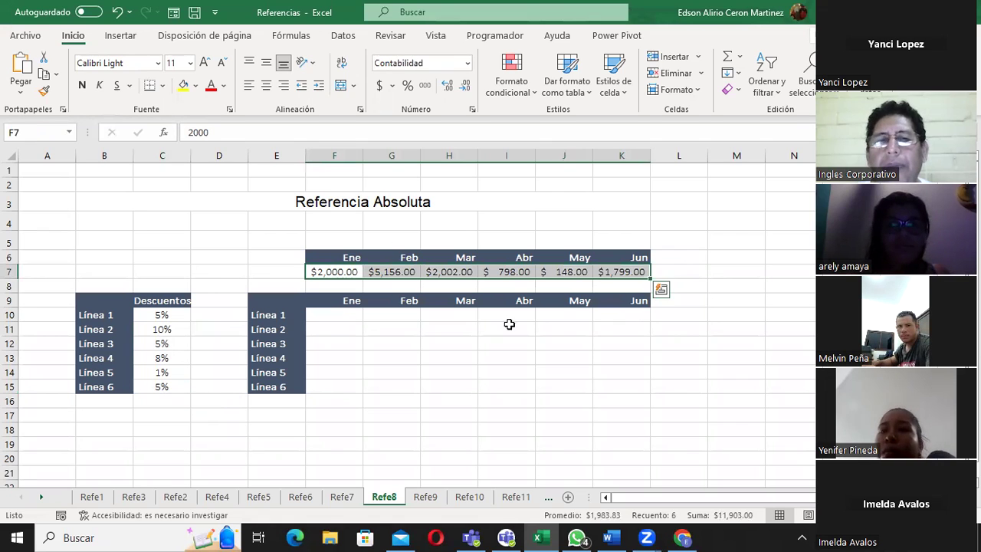
pyautogui.click(351, 318)
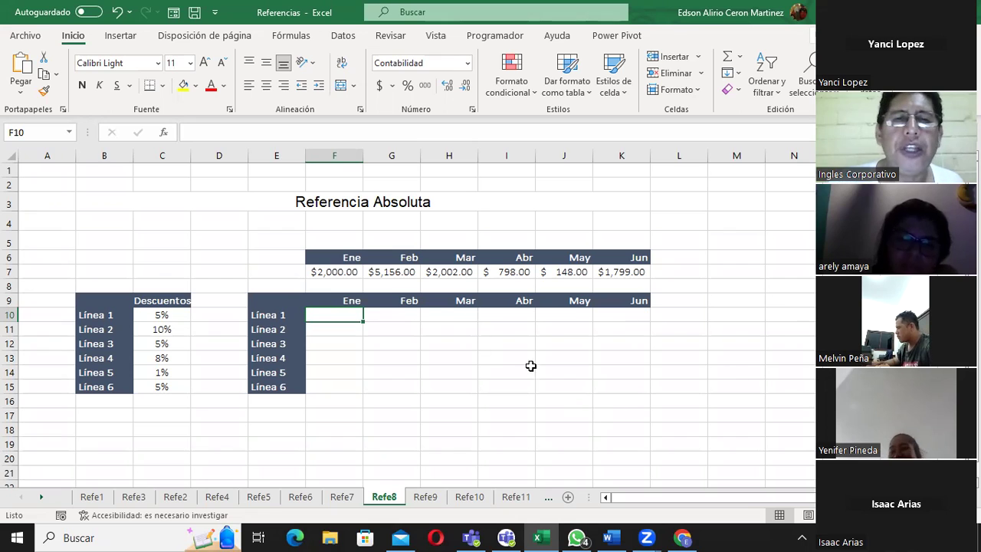
pyautogui.click(180, 315)
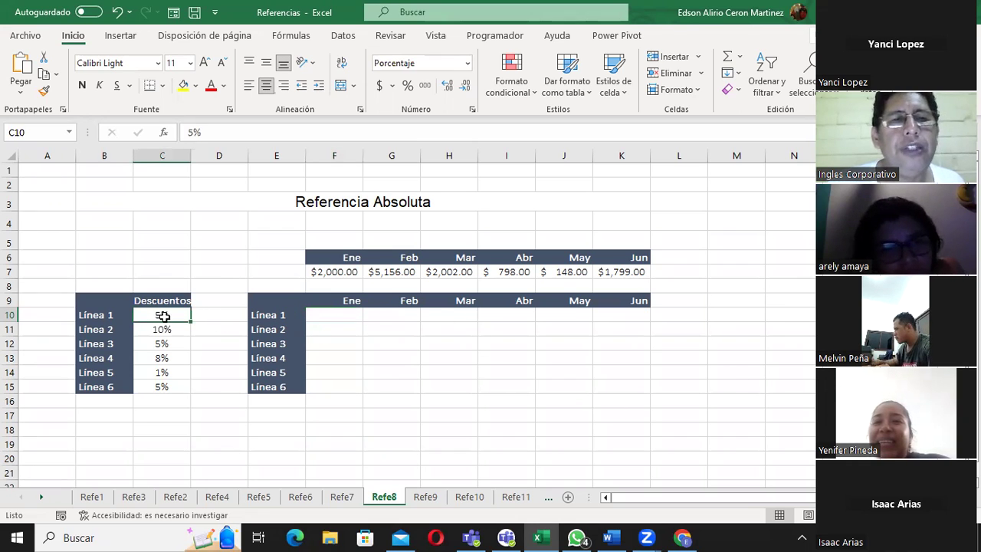
pyautogui.click(356, 272)
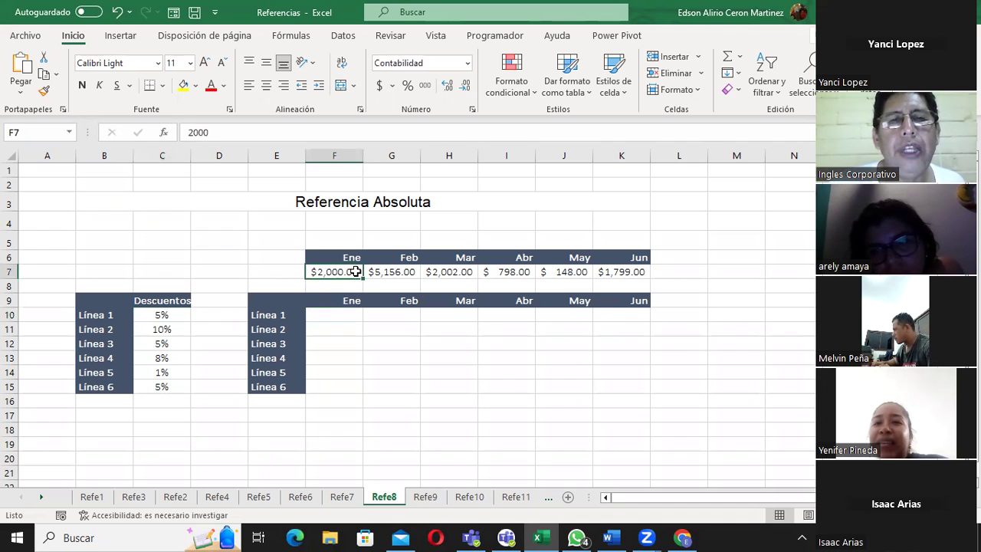
pyautogui.click(176, 321)
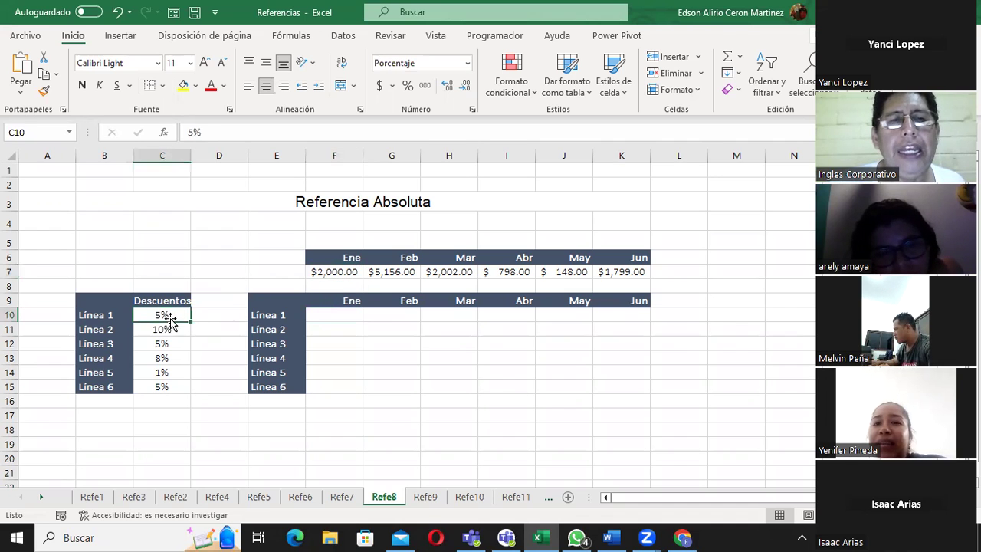
pyautogui.click(336, 273)
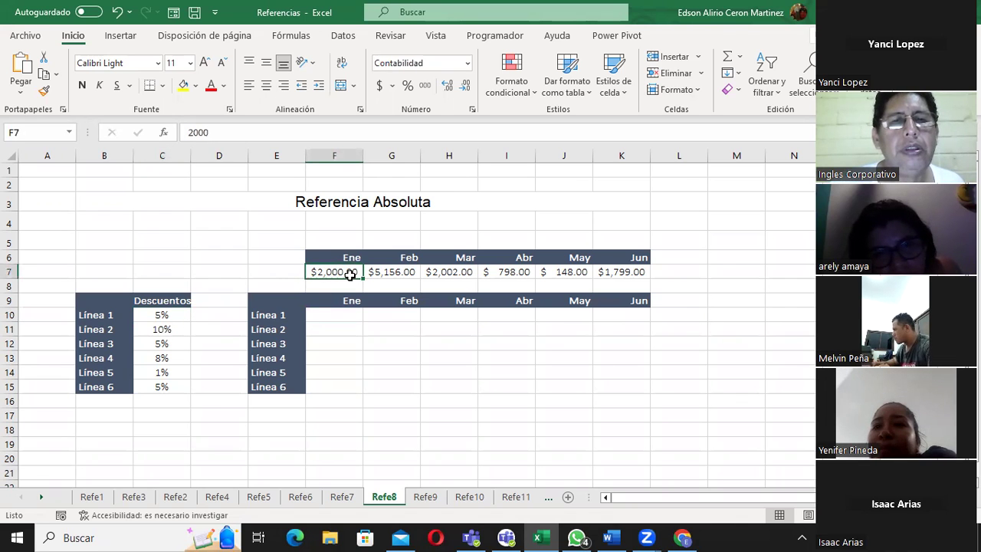
pyautogui.click(390, 273)
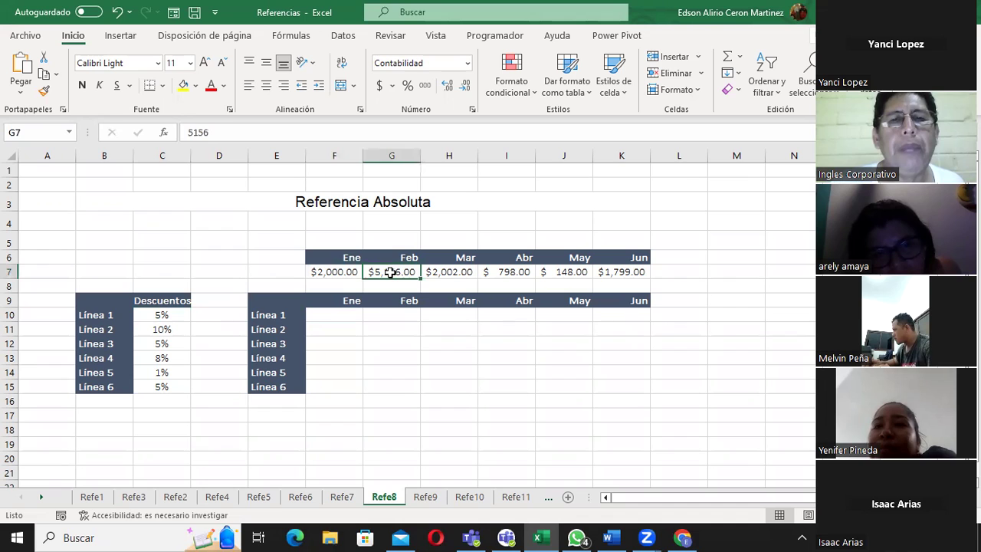
pyautogui.click(462, 275)
pyautogui.click(509, 274)
pyautogui.click(561, 273)
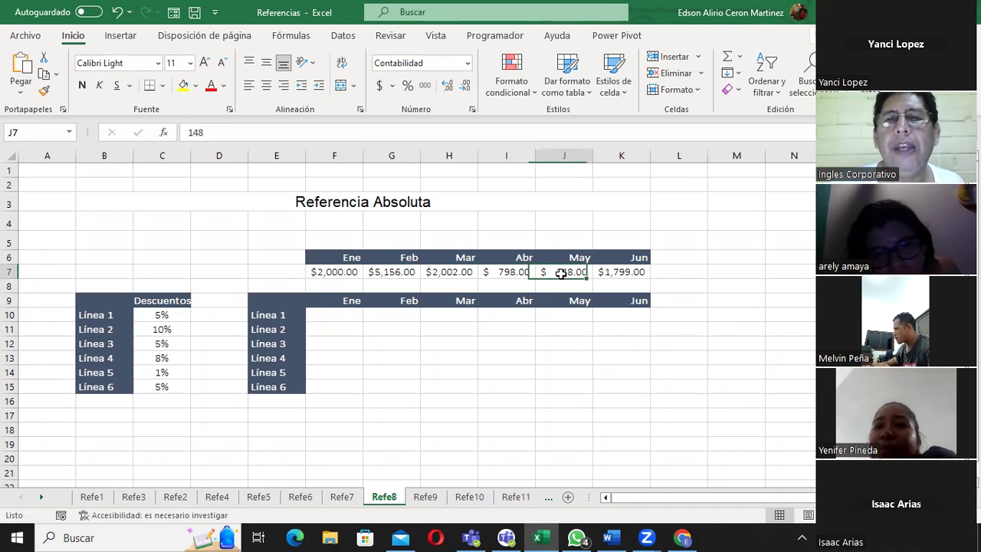
pyautogui.click(628, 271)
pyautogui.moveTo(324, 315); pyautogui.dragTo(636, 312)
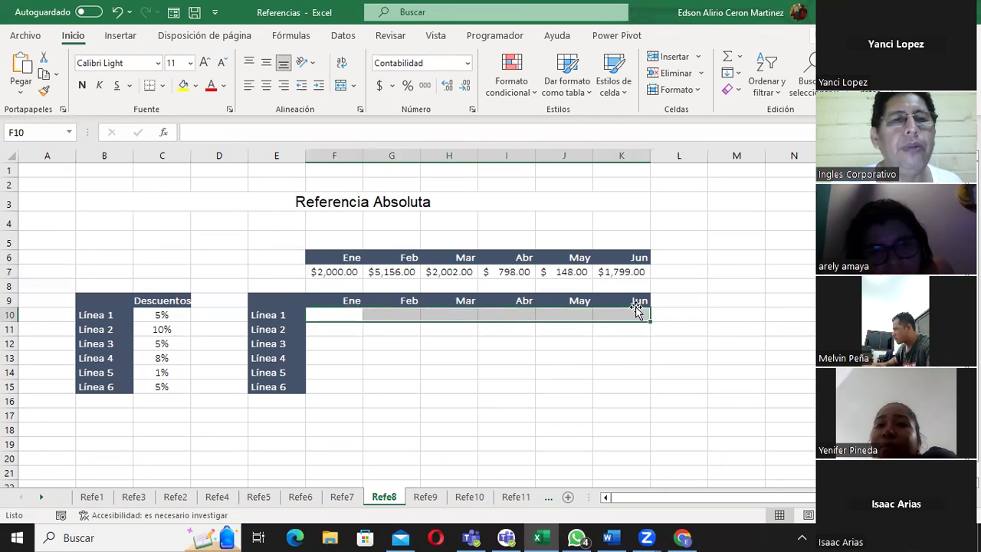
pyautogui.click(162, 330)
pyautogui.moveTo(317, 271); pyautogui.dragTo(609, 276)
pyautogui.moveTo(320, 329)
pyautogui.mouseDown()
pyautogui.moveTo(553, 343)
pyautogui.moveTo(617, 327)
pyautogui.mouseUp()
pyautogui.click(321, 356)
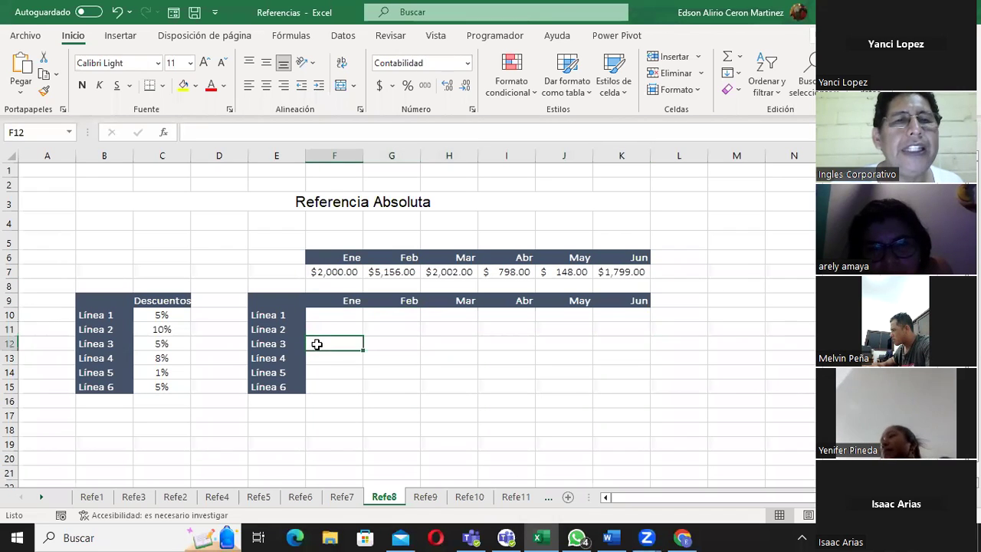
pyautogui.click(327, 370)
pyautogui.click(326, 388)
pyautogui.moveTo(148, 316); pyautogui.dragTo(154, 388)
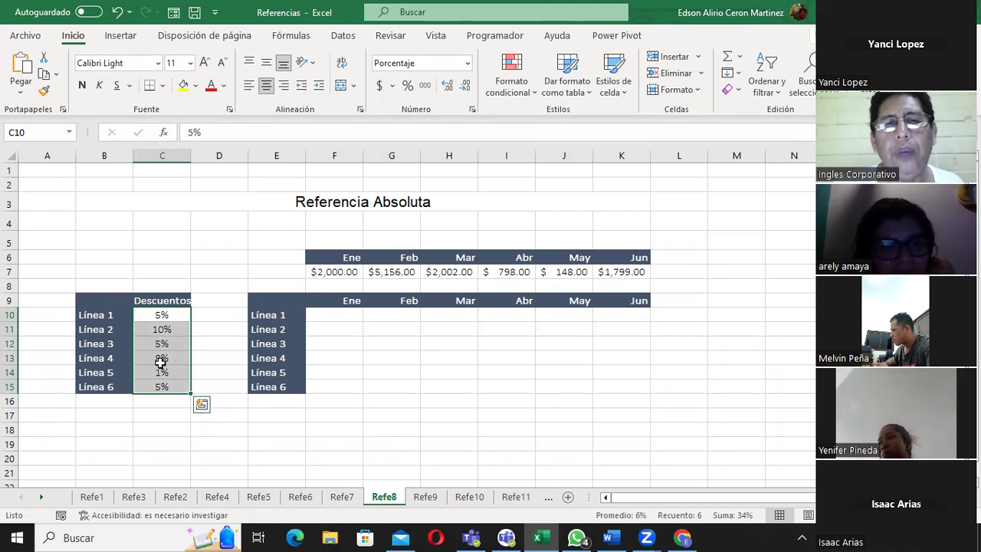
pyautogui.moveTo(314, 272); pyautogui.dragTo(618, 273)
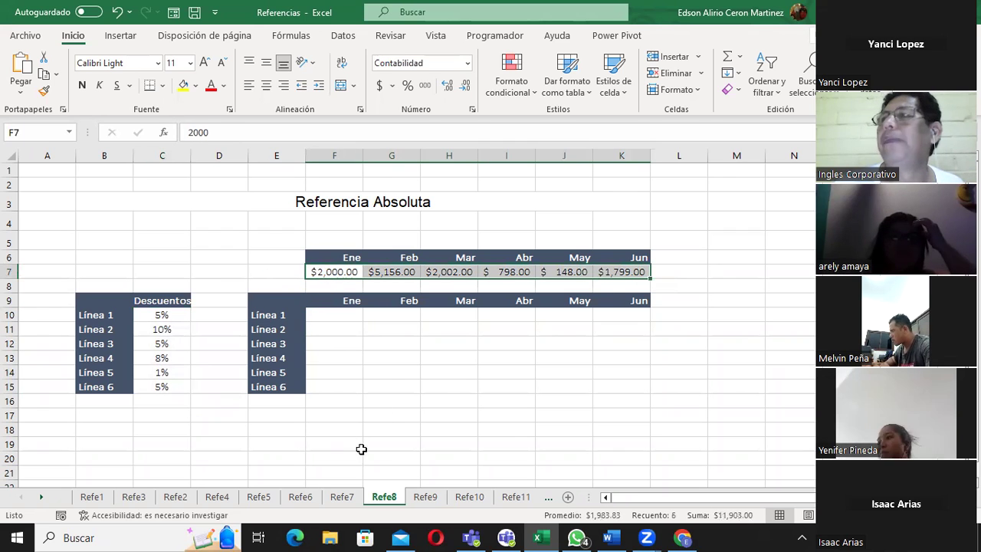
pyautogui.click(335, 316)
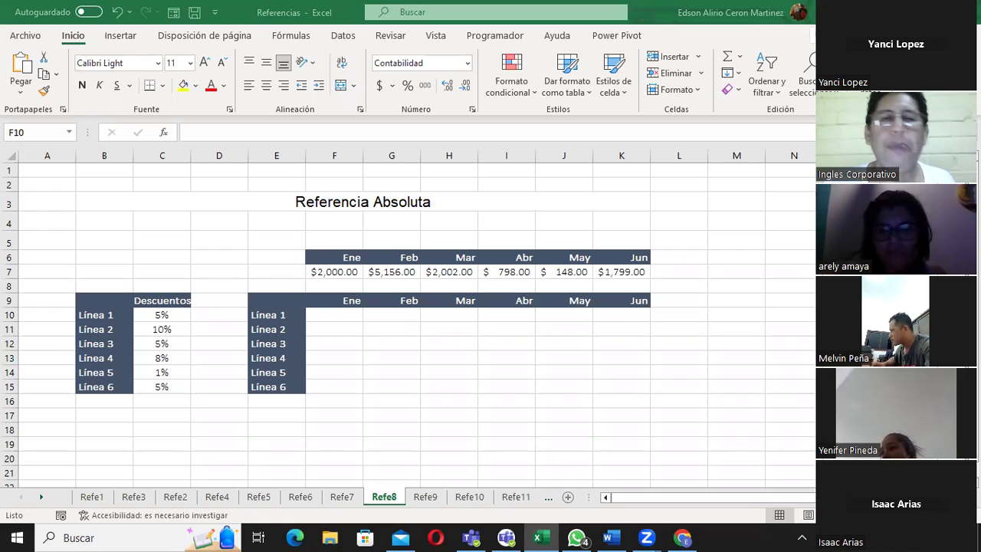
pyautogui.click(341, 318)
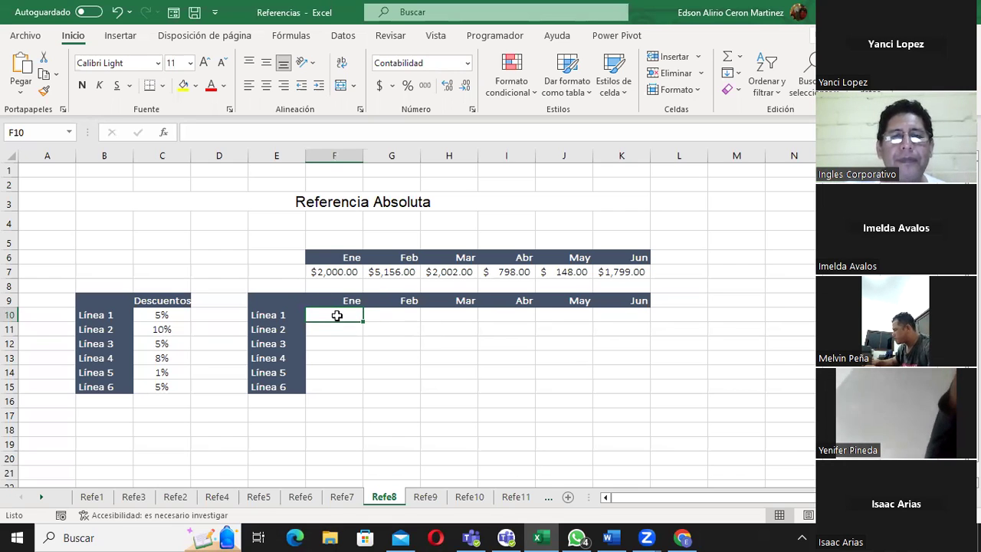
pyautogui.moveTo(337, 322); pyautogui.dragTo(344, 402)
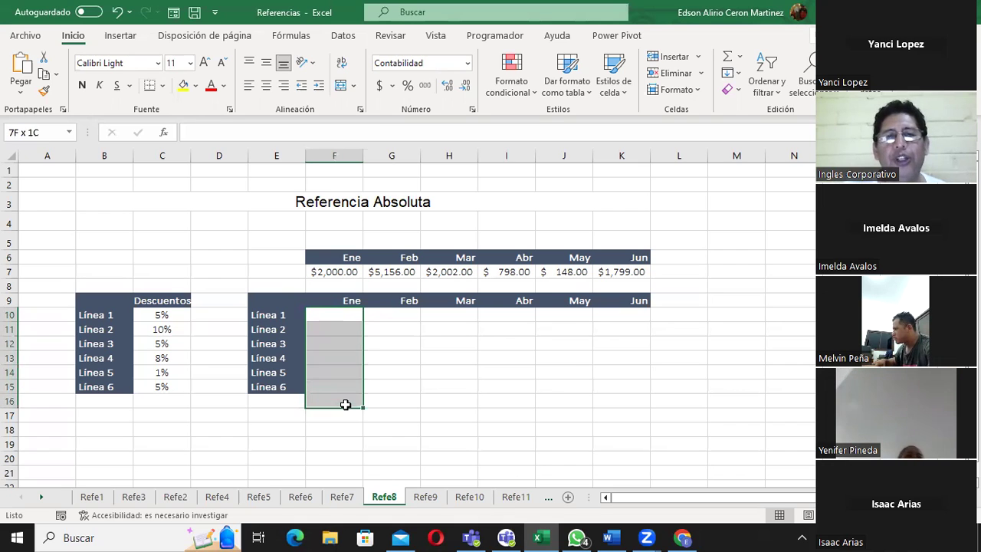
pyautogui.click(340, 317)
pyautogui.moveTo(339, 317); pyautogui.dragTo(341, 388)
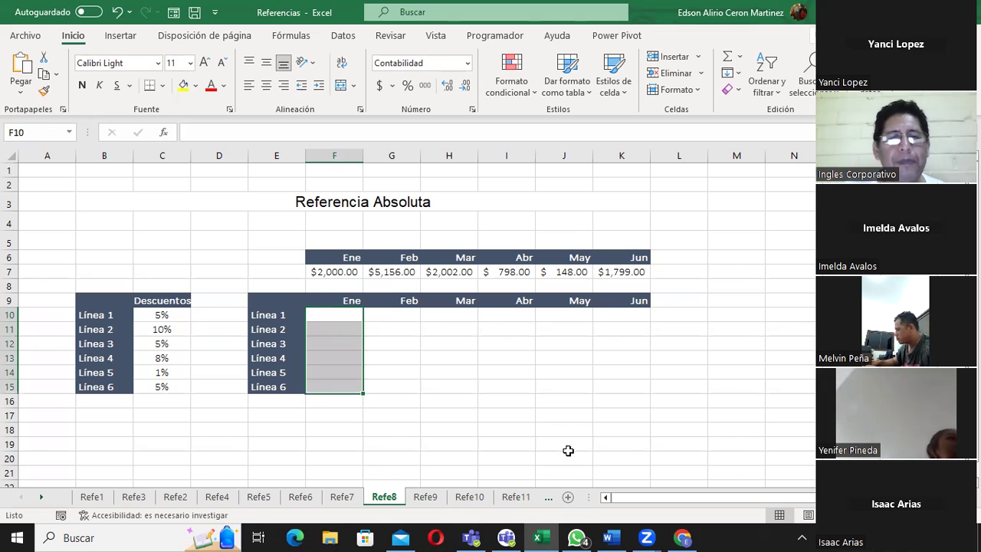
# - Start PowerPoint from the Windows Start menu to reach its start screen
pyautogui.click(24, 537)
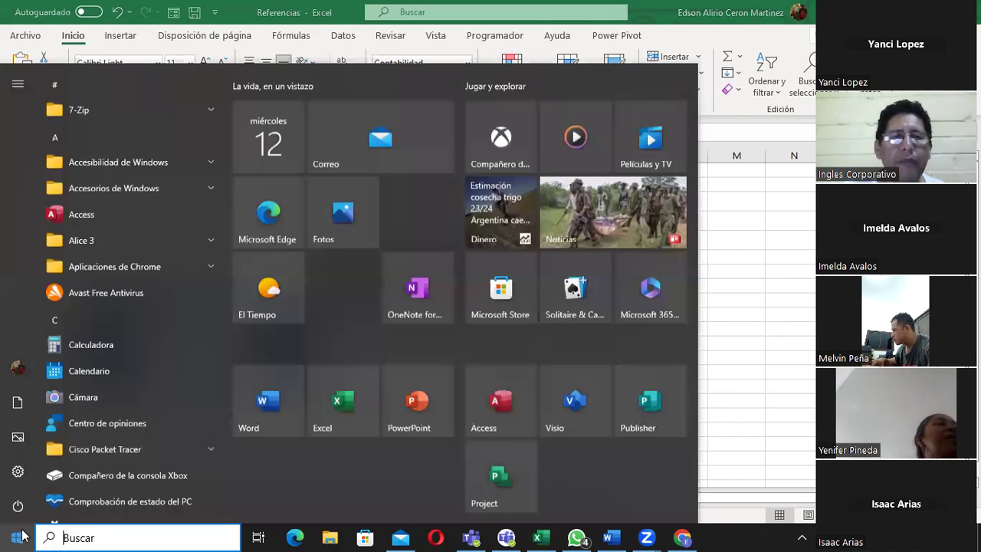
pyautogui.click(427, 407)
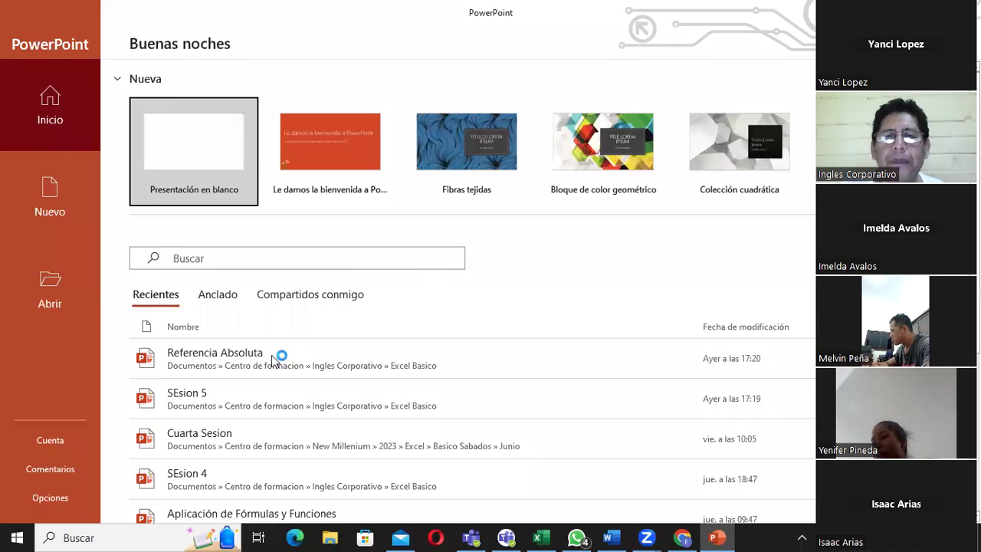
# - Open the recent Referencia Absoluta presentation from PowerPoint's start screen
pyautogui.click(257, 368)
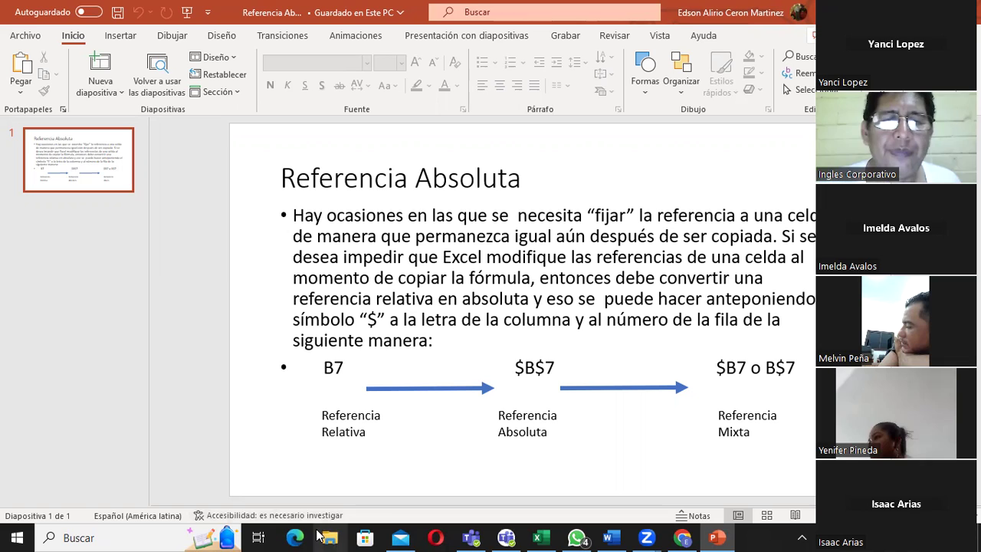
# - Return to sheet Refe8 of the Referencias workbook and select both tables, B6:K15
pyautogui.click(540, 537)
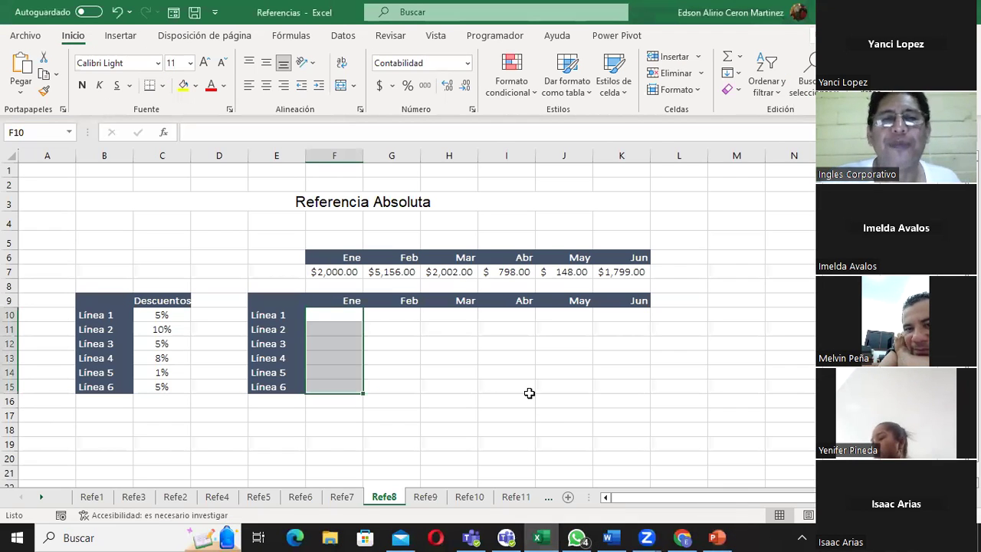
pyautogui.click(225, 292)
pyautogui.click(256, 300)
pyautogui.moveTo(271, 347); pyautogui.dragTo(278, 386)
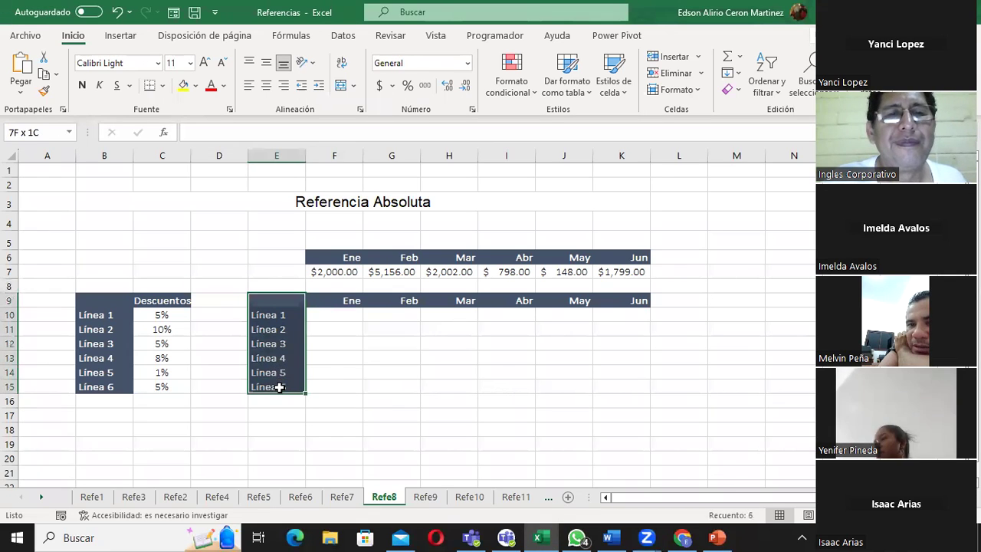
pyautogui.moveTo(280, 262)
pyautogui.mouseDown()
pyautogui.moveTo(284, 387)
pyautogui.moveTo(639, 383)
pyautogui.mouseUp()
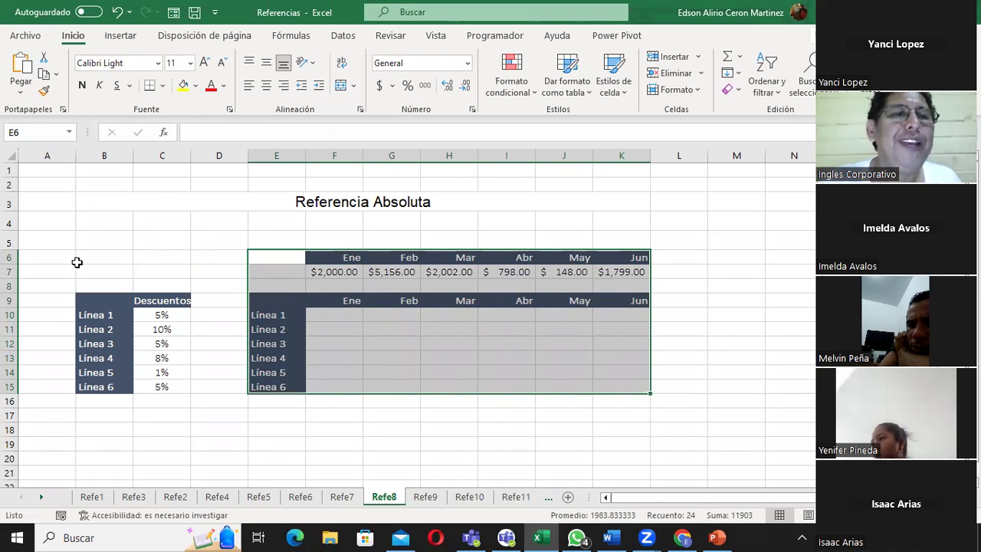
pyautogui.moveTo(86, 256)
pyautogui.mouseDown()
pyautogui.moveTo(118, 394)
pyautogui.moveTo(547, 411)
pyautogui.moveTo(639, 401)
pyautogui.moveTo(645, 390)
pyautogui.mouseUp()
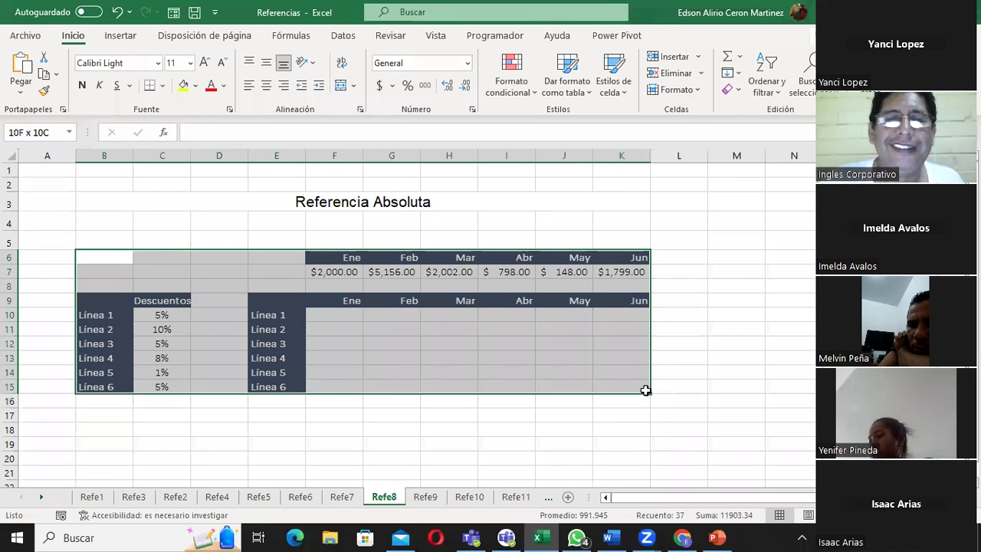
# - Copy the selected tables, paste them at M6, and clear the copy marquee
pyautogui.hotkey('ctrl', 'c')
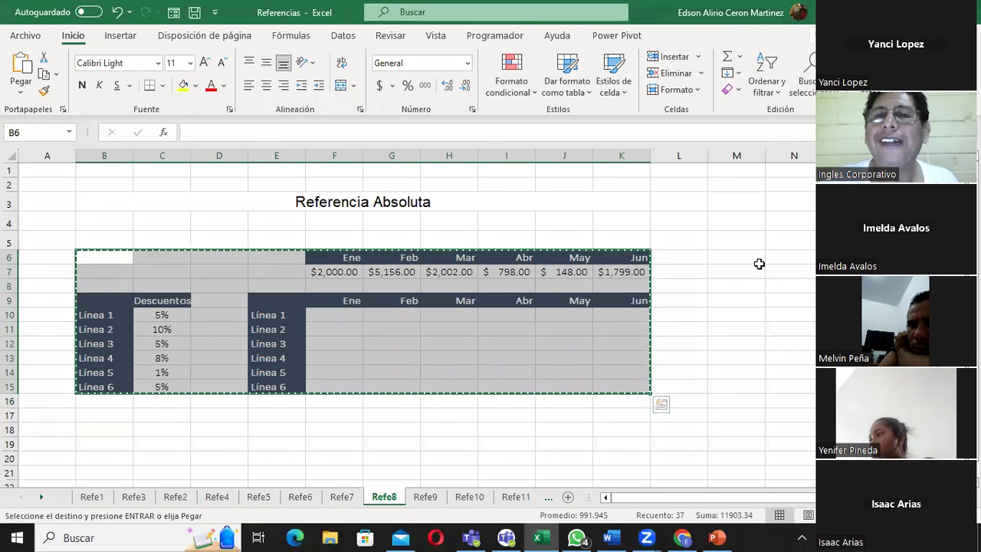
pyautogui.click(755, 259)
pyautogui.hotkey('ctrl', 'v')
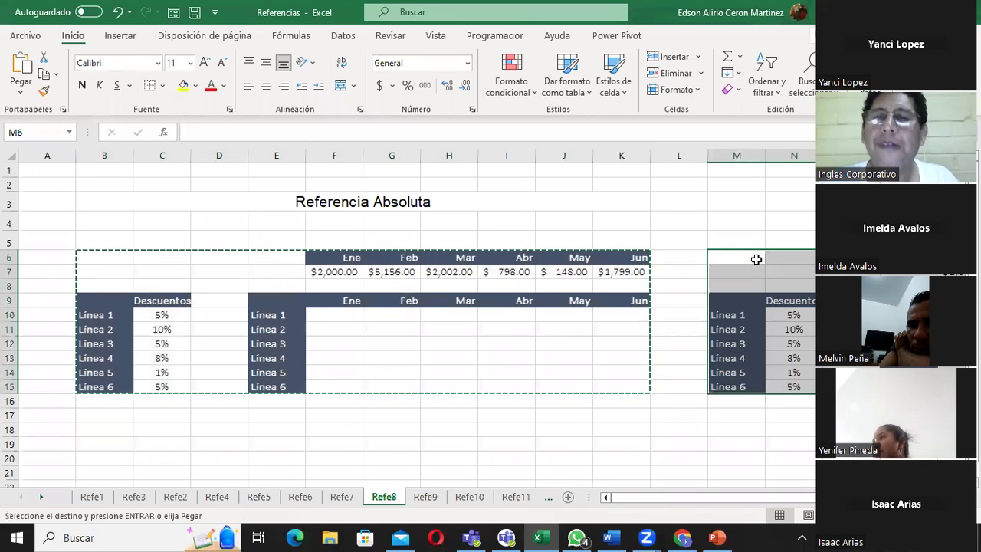
pyautogui.moveTo(736, 497)
pyautogui.mouseDown()
pyautogui.moveTo(758, 497)
pyautogui.moveTo(726, 499)
pyautogui.mouseUp()
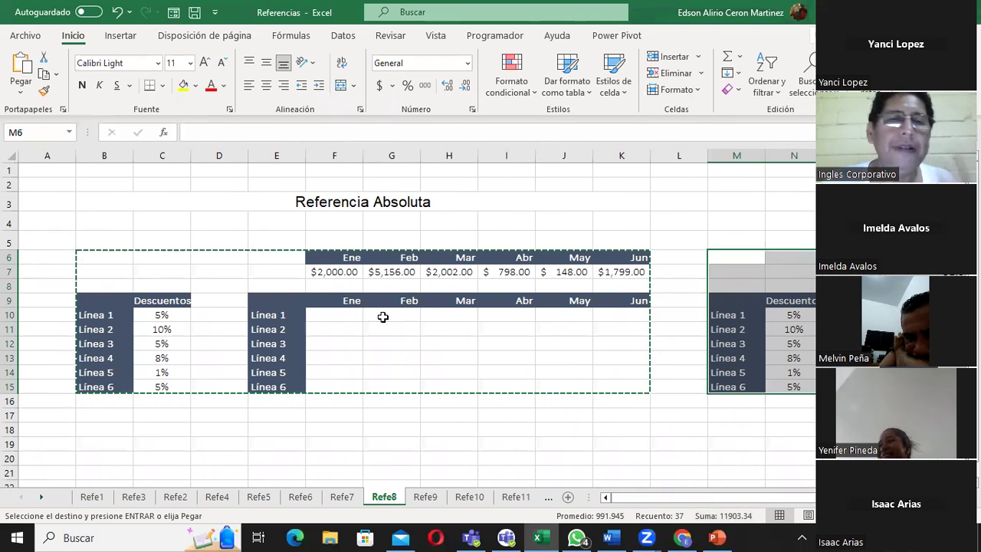
pyautogui.click(188, 308)
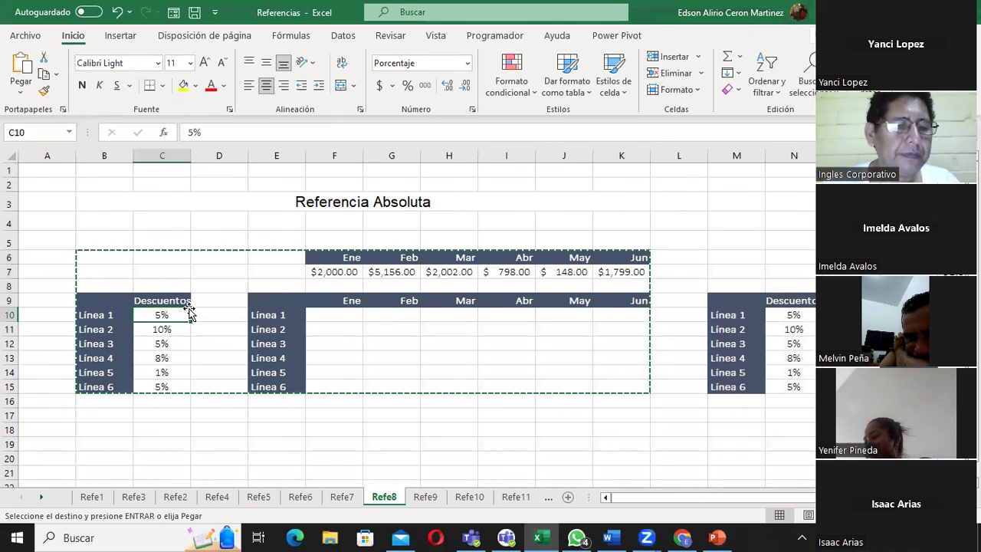
pyautogui.press('Escape')
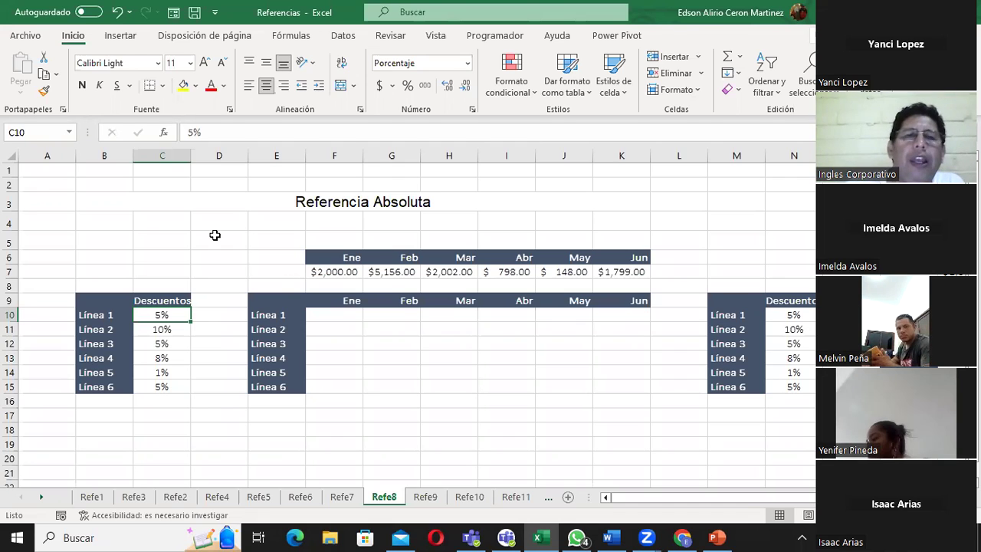
# - Enter =($C$10*F7) in F10 for Línea 1's January discount
pyautogui.click(331, 313)
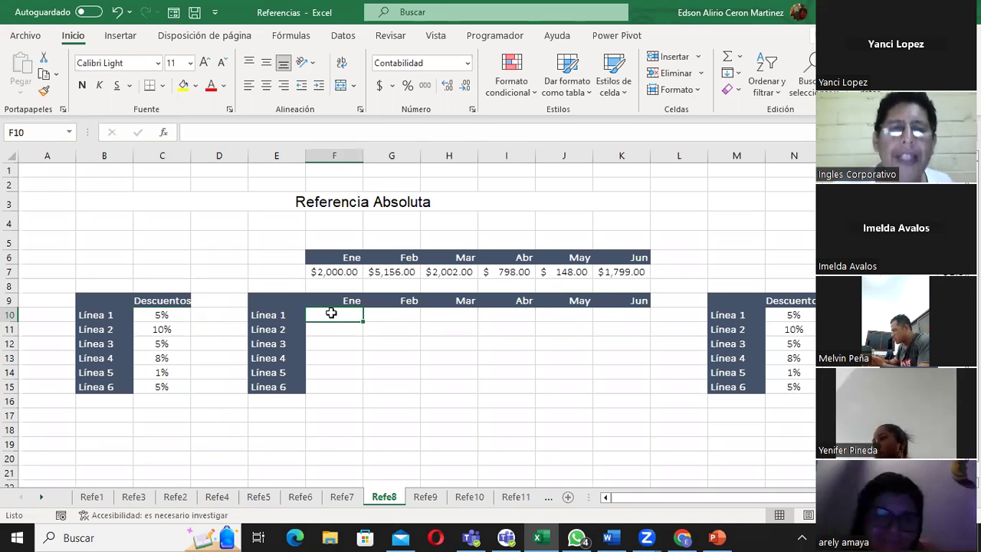
pyautogui.write('=(')
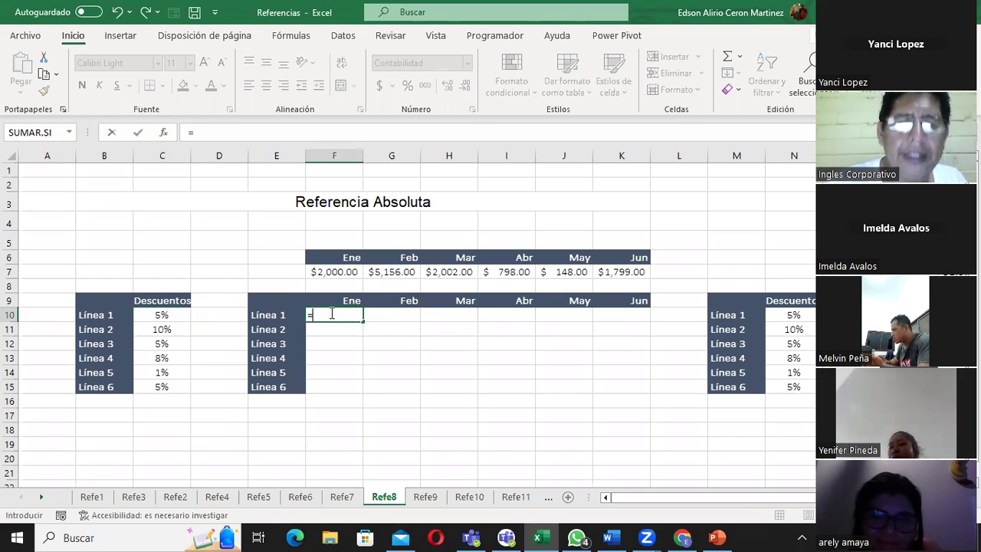
pyautogui.click(149, 315)
pyautogui.write('*')
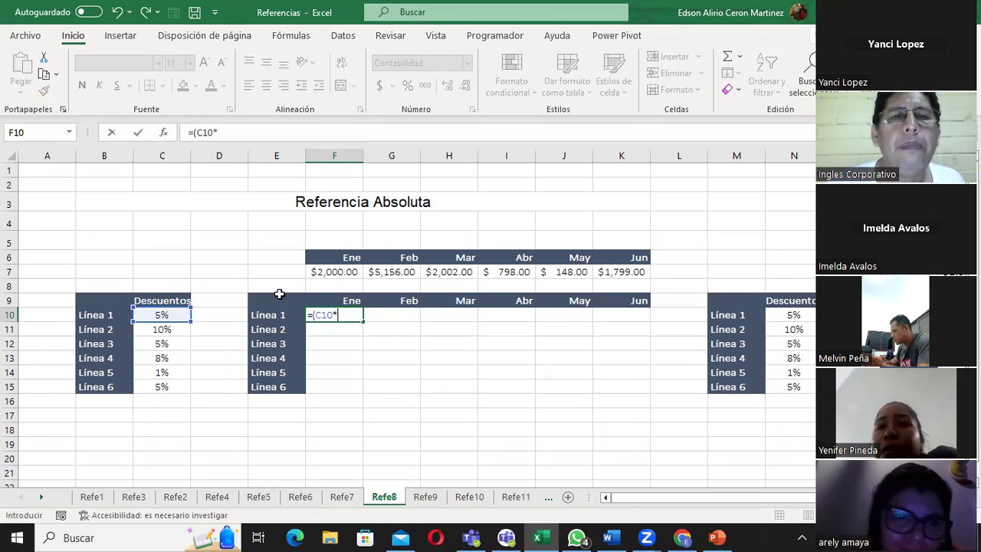
pyautogui.click(329, 272)
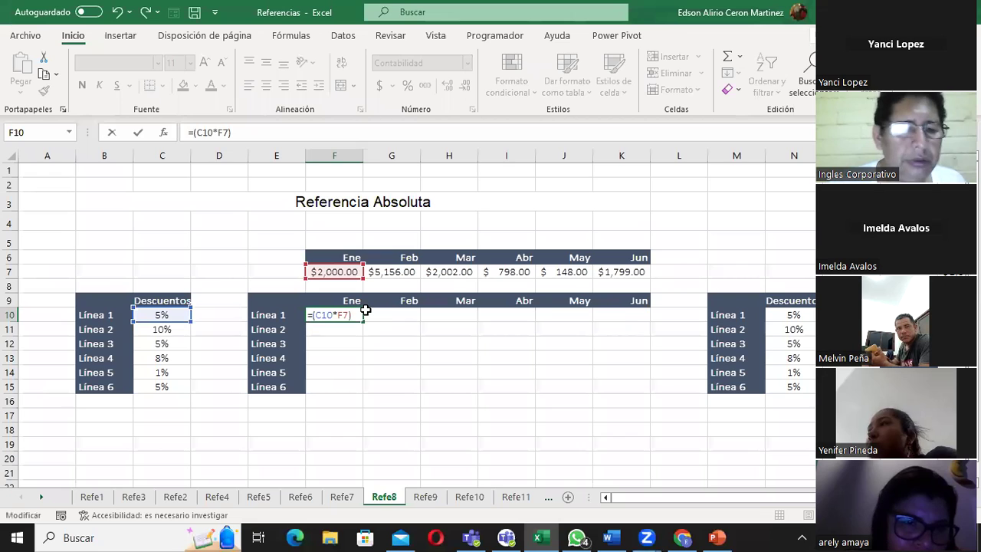
pyautogui.write('$C')
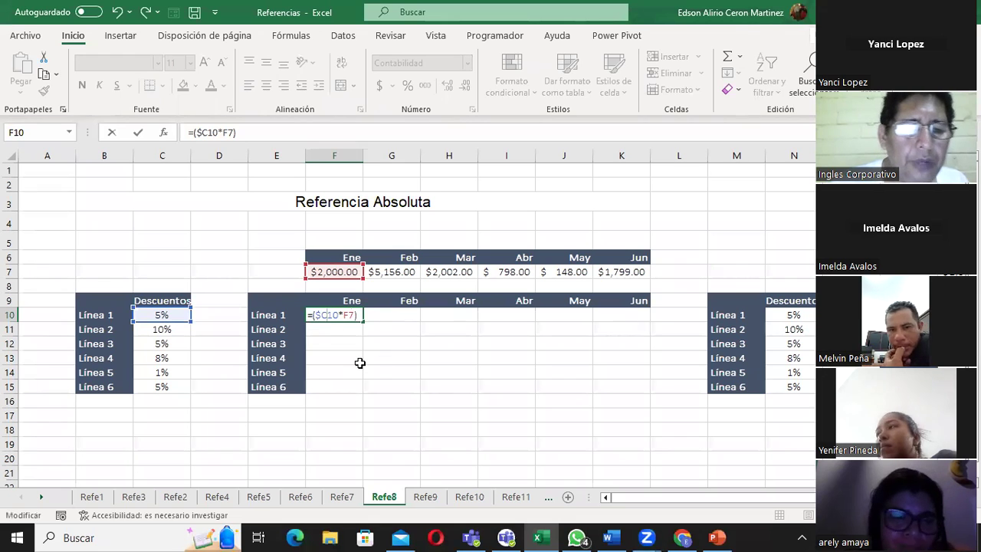
pyautogui.write('$')
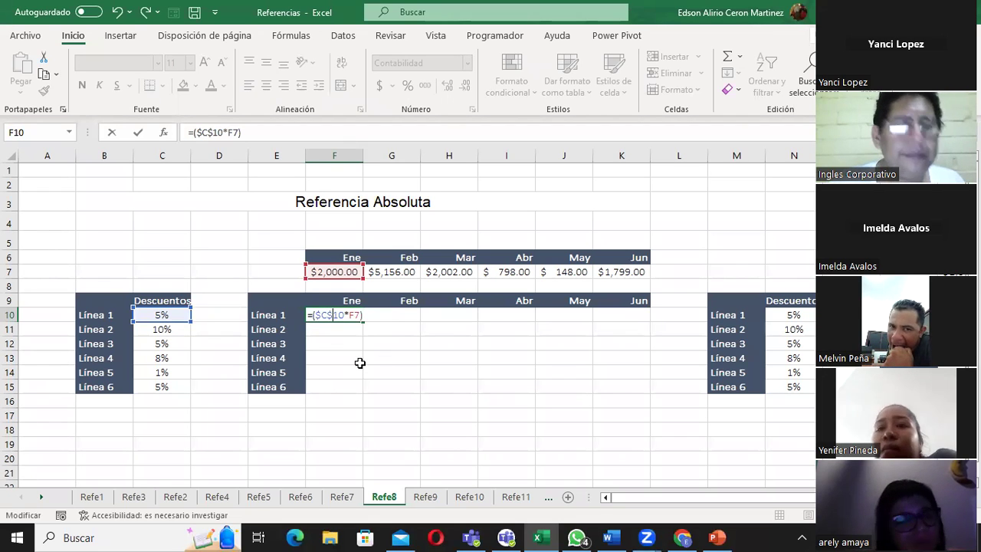
pyautogui.press('Tab')
# - Fill F10's formula across to K10 (Jun) and check its references
pyautogui.click(342, 314)
pyautogui.moveTo(363, 321); pyautogui.dragTo(630, 326)
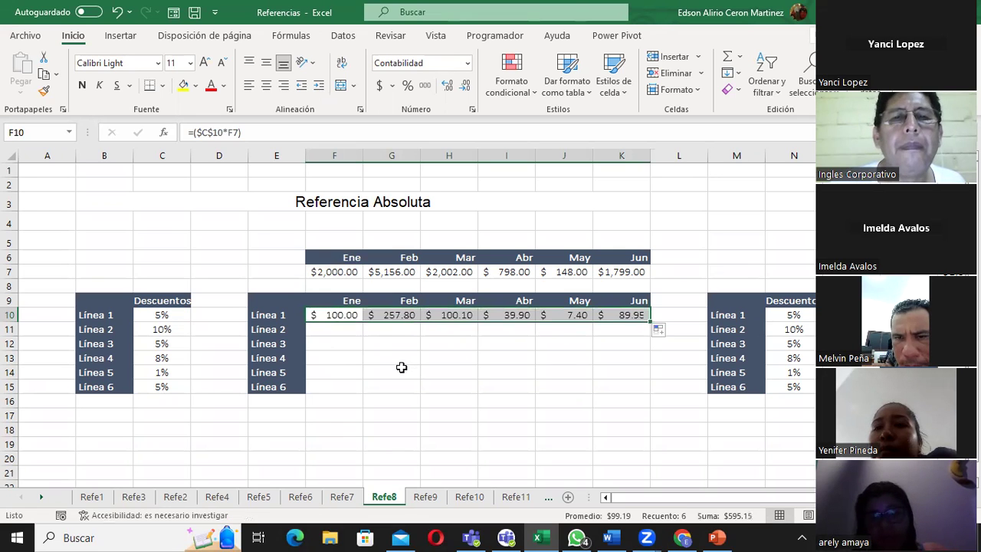
pyautogui.click(342, 315)
pyautogui.doubleClick(341, 314)
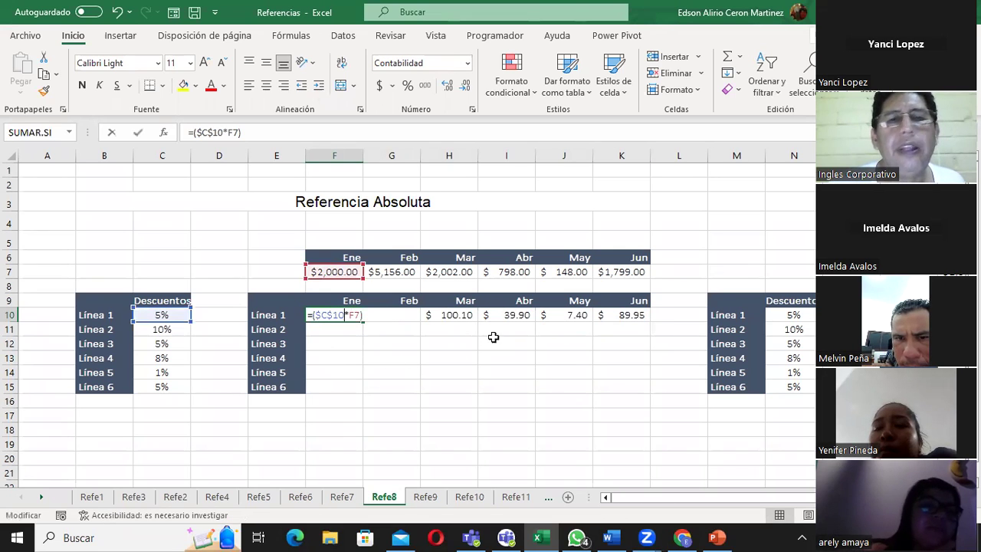
pyautogui.press('Escape')
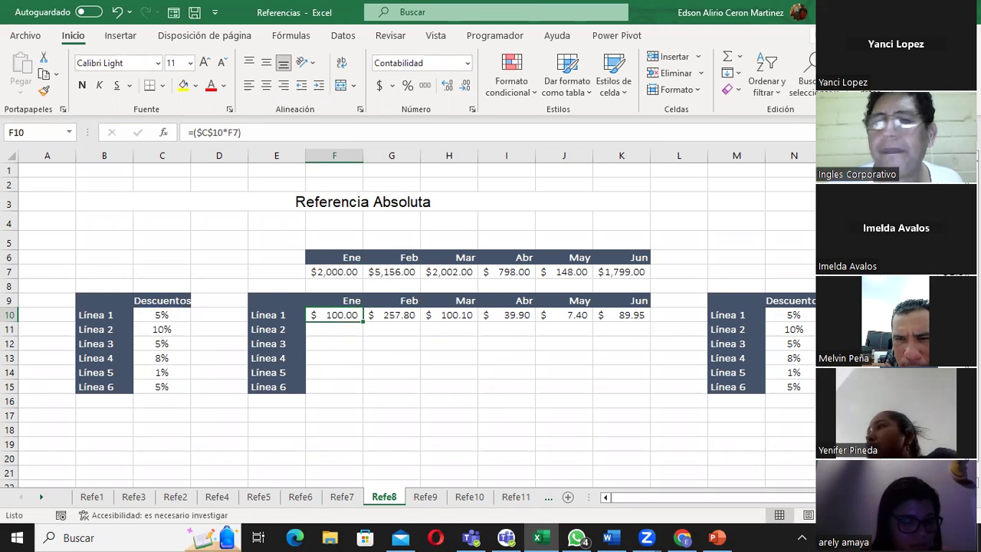
pyautogui.keyDown('ctrl'); pyautogui.scroll(2, 409, 318); pyautogui.keyUp('ctrl')
pyautogui.keyDown('ctrl'); pyautogui.scroll(1, 408, 318); pyautogui.keyUp('ctrl')
pyautogui.keyDown('ctrl'); pyautogui.scroll(1, 651, 309); pyautogui.keyUp('ctrl')
pyautogui.keyDown('ctrl'); pyautogui.scroll(1, 651, 308); pyautogui.keyUp('ctrl')
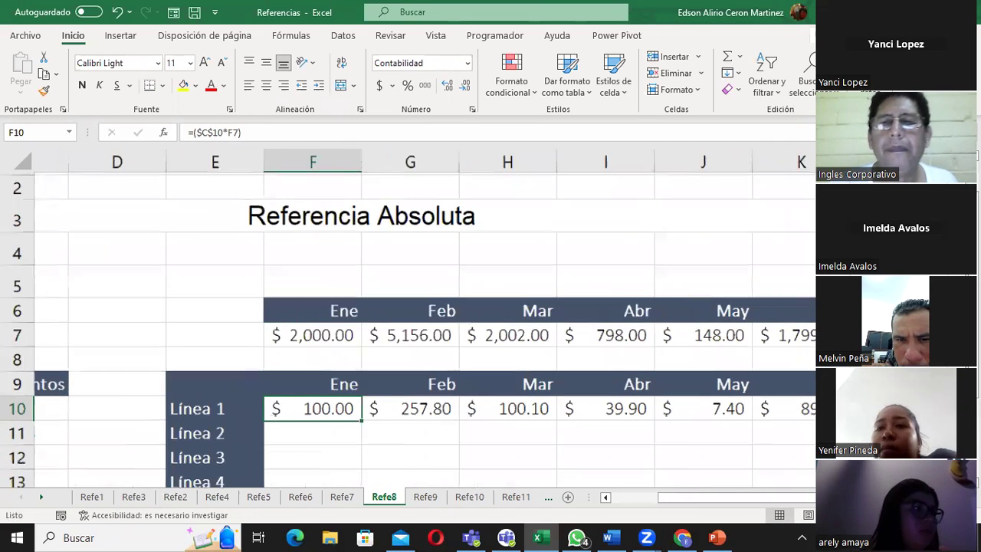
pyautogui.press('Down')
pyautogui.press('Right')
pyautogui.press('Right')
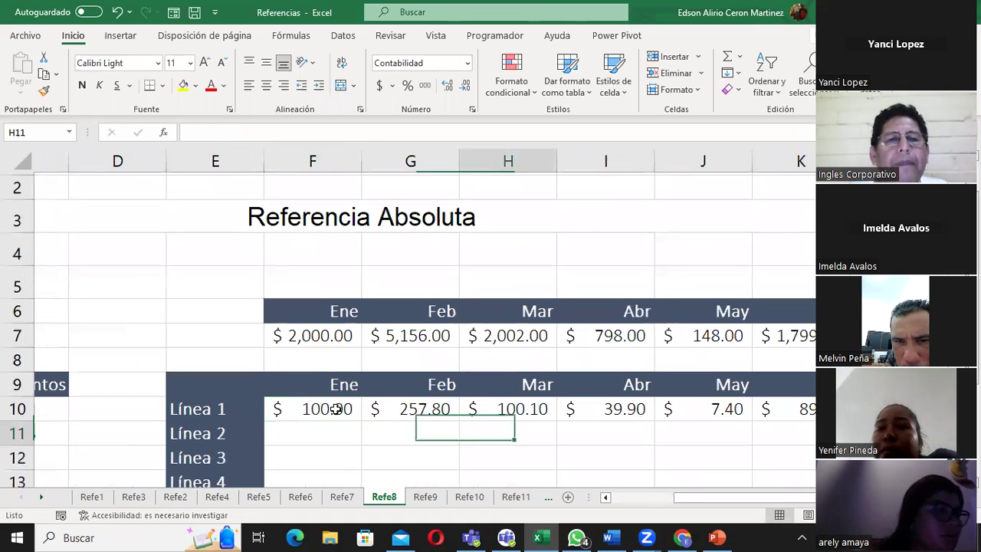
pyautogui.press('Left')
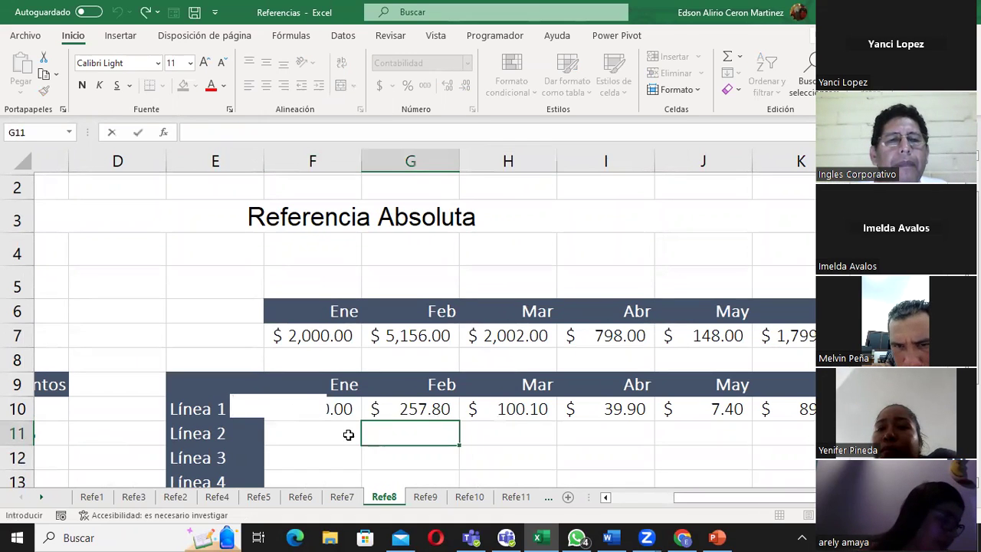
pyautogui.press('Right')
pyautogui.press('Down')
pyautogui.press('Up')
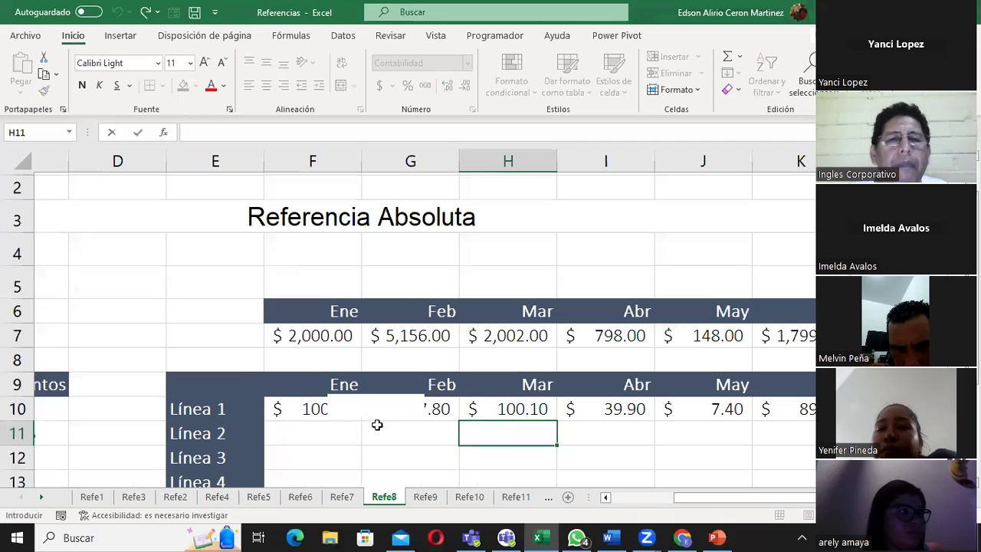
pyautogui.press('Escape')
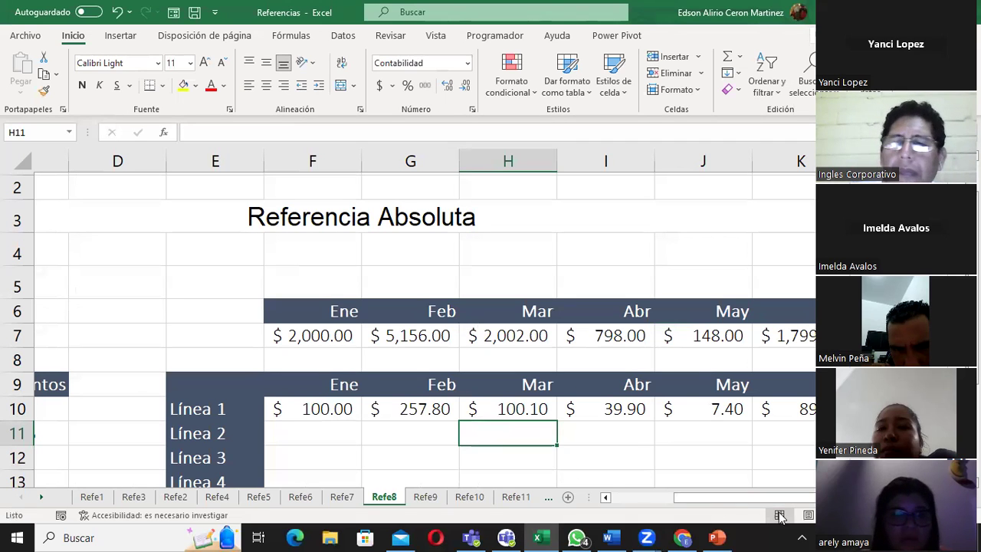
pyautogui.scroll(-1, 783, 515)
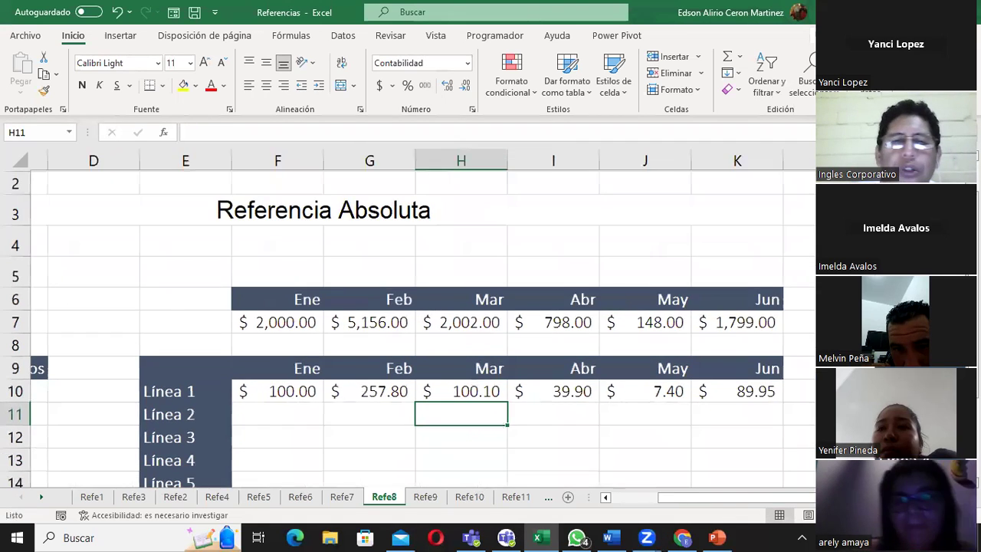
pyautogui.scroll(-1, 783, 515)
pyautogui.doubleClick(275, 376)
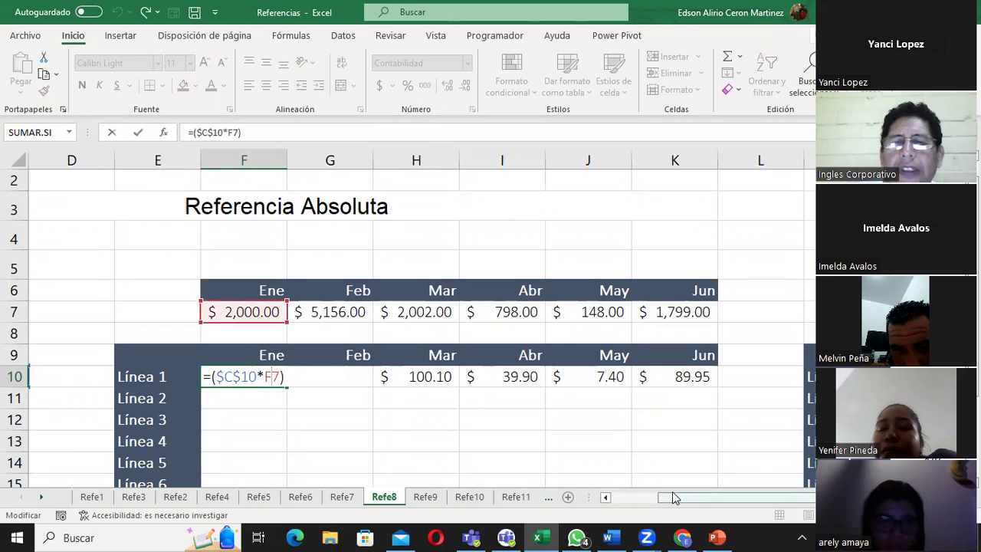
pyautogui.moveTo(673, 494); pyautogui.dragTo(660, 497)
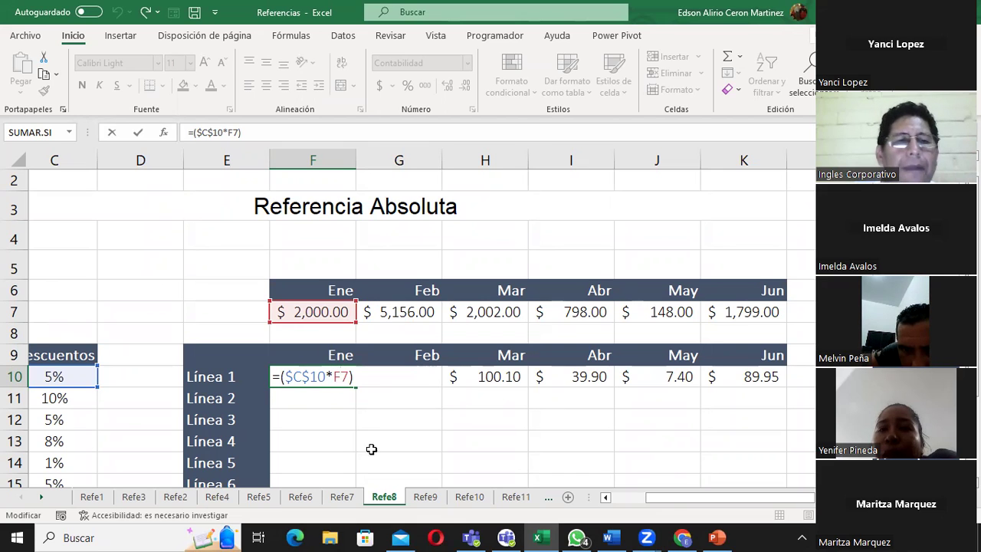
pyautogui.moveTo(665, 497); pyautogui.dragTo(655, 497)
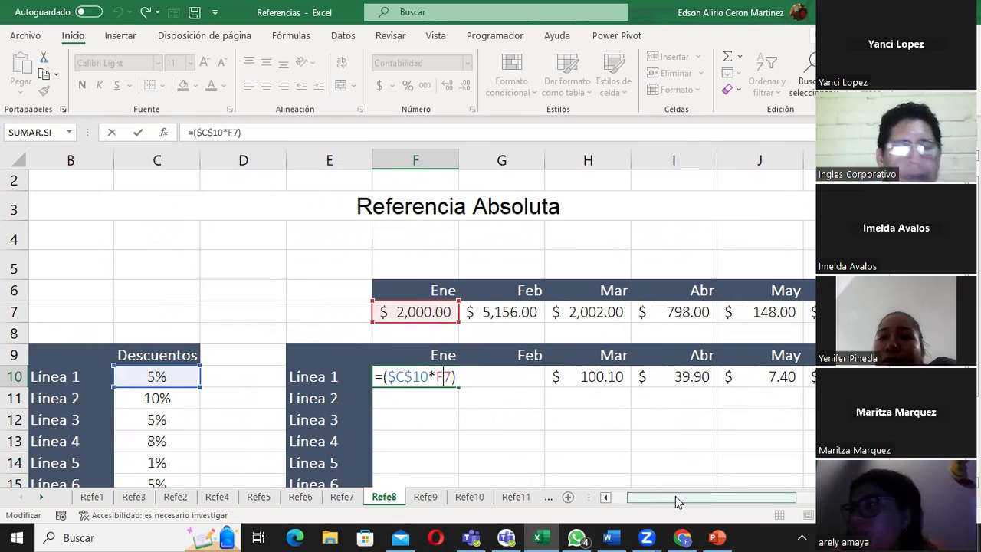
pyautogui.hotkey('ctrl', 'Return')
pyautogui.doubleClick(488, 383)
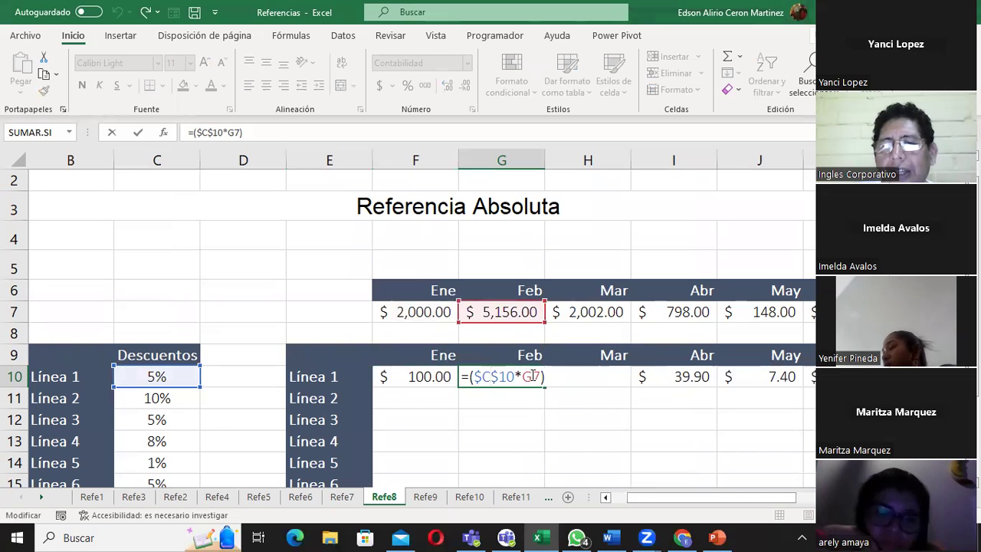
pyautogui.hotkey('ctrl', 'Return')
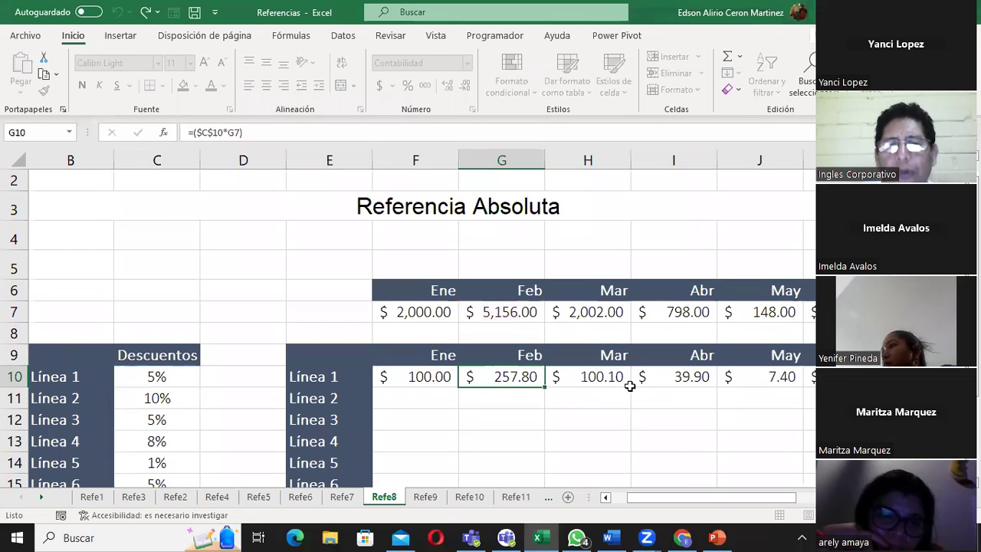
pyautogui.doubleClick(602, 378)
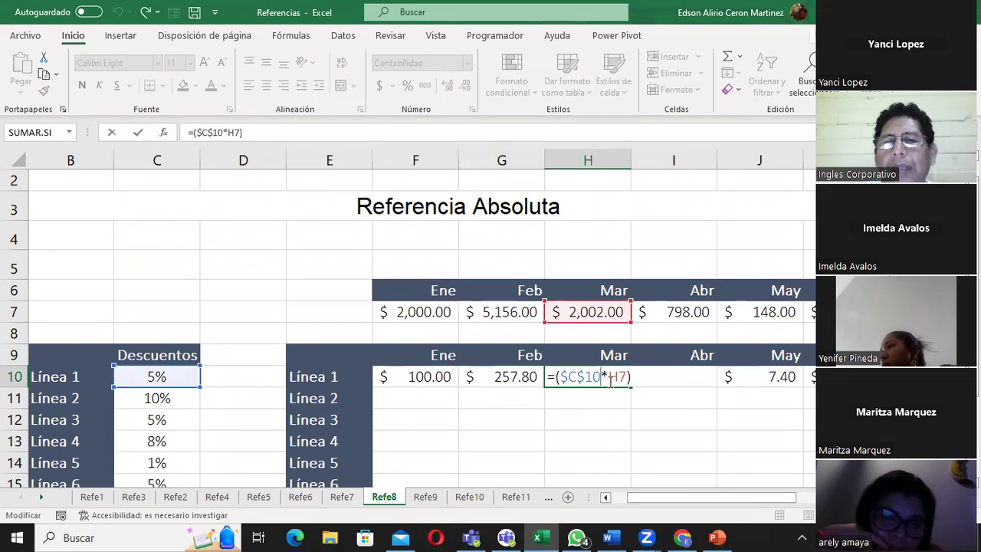
pyautogui.hotkey('ctrl', 'Return')
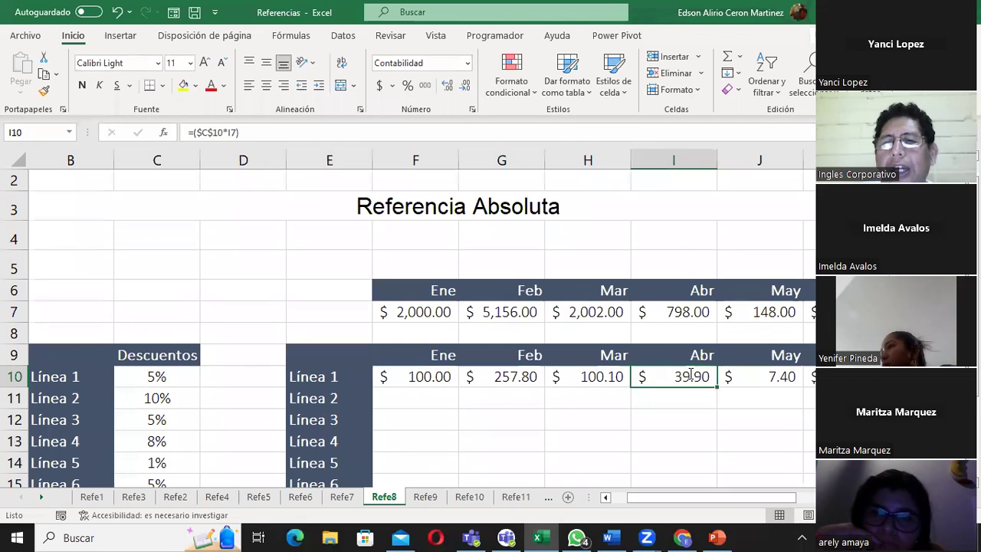
pyautogui.doubleClick(674, 377)
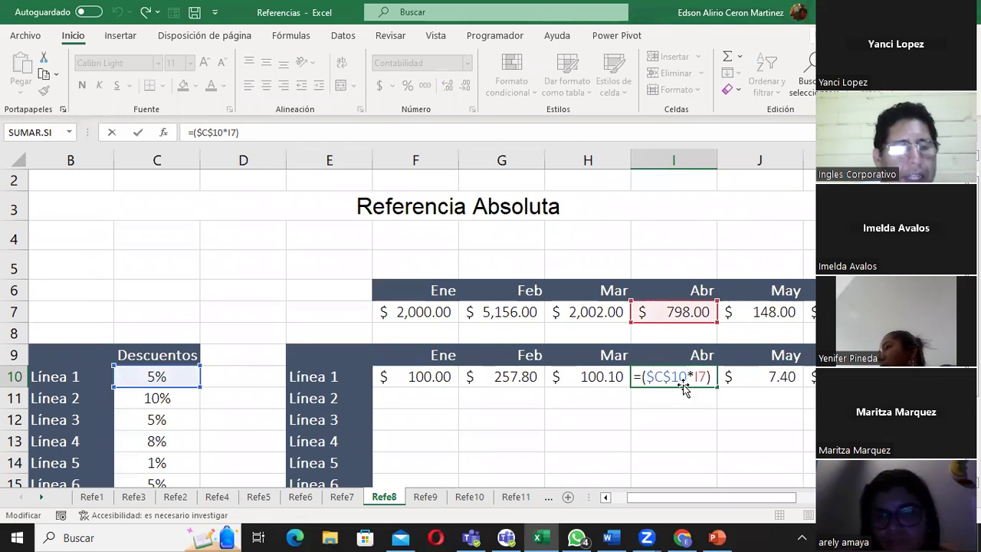
pyautogui.hotkey('ctrl', 'Return')
pyautogui.click(402, 400)
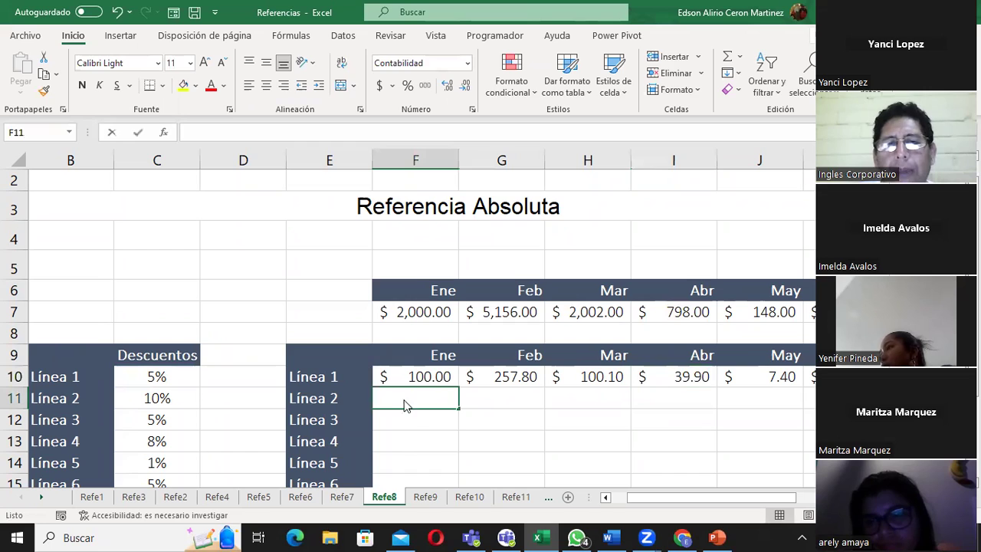
# - In F11, start Línea 2's formula multiplying the C11 discount by the January amount F7
pyautogui.doubleClick(405, 402)
pyautogui.write('=(')
pyautogui.click(156, 397)
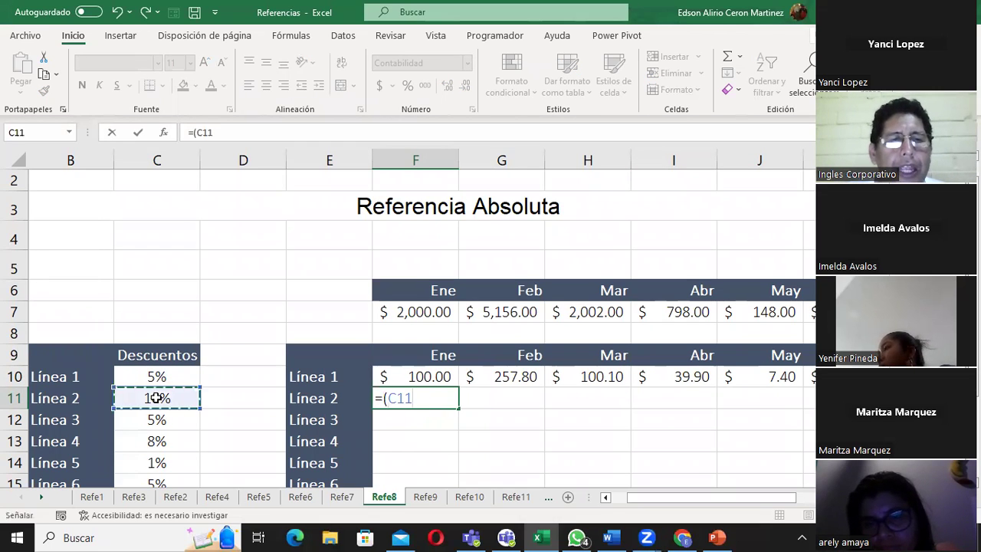
pyautogui.write('*')
pyautogui.click(437, 313)
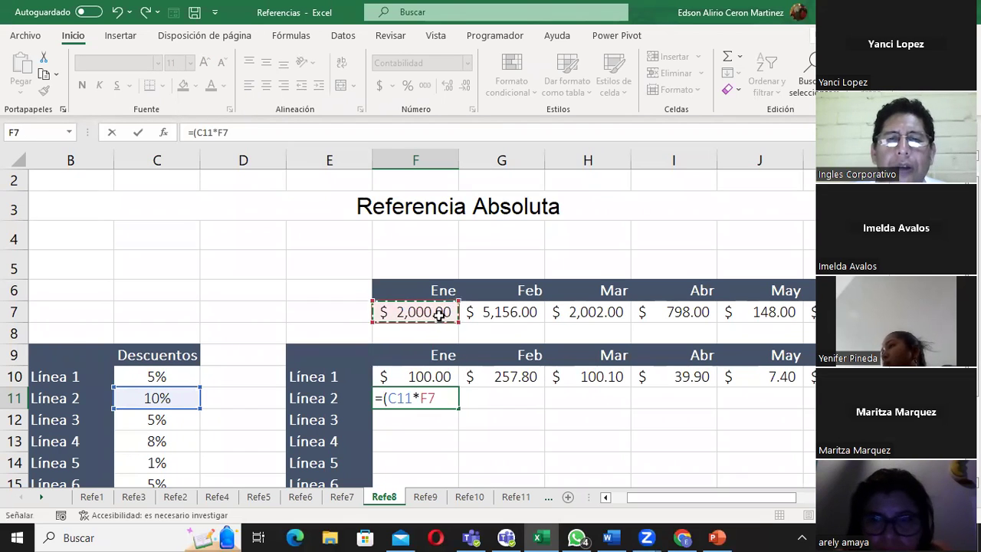
# - Lock the discount as $C$11, commit =($C$11*F7), and fill it across to May (J11)
pyautogui.click(418, 396)
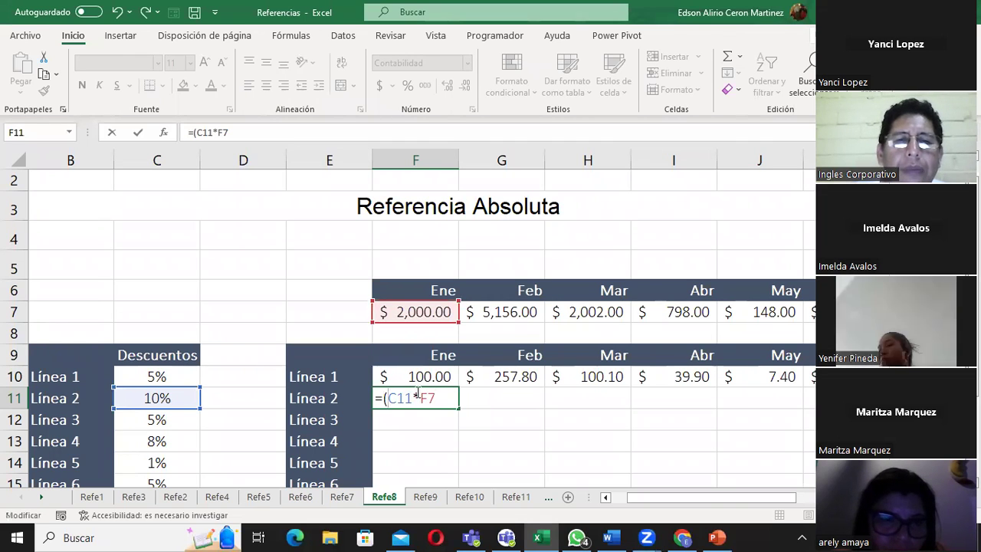
pyautogui.click(386, 398)
pyautogui.write('$')
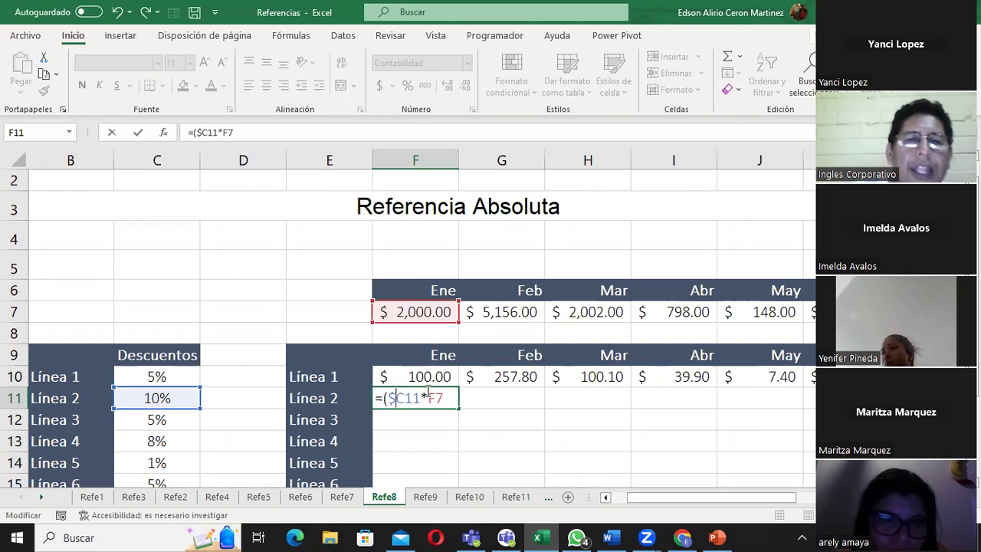
pyautogui.press('Right')
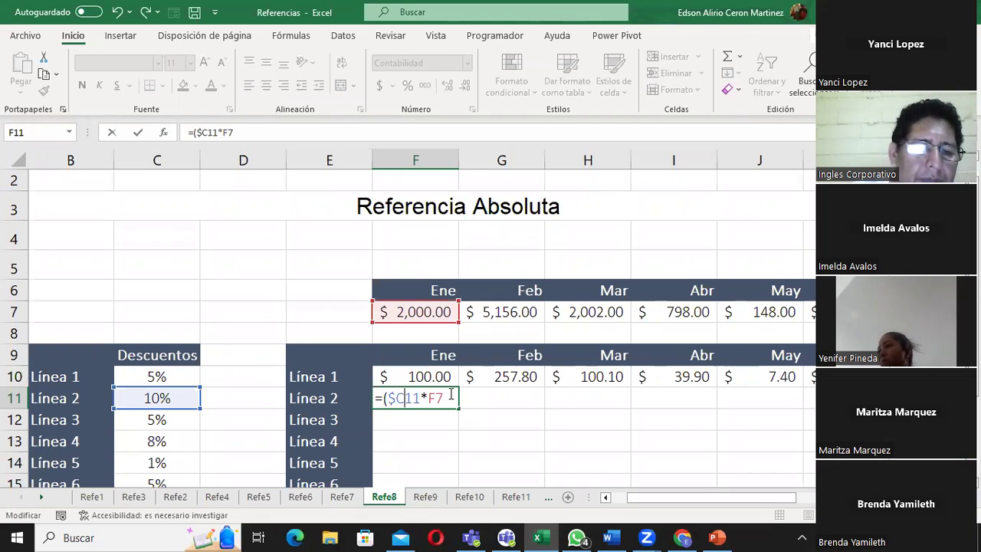
pyautogui.write('$')
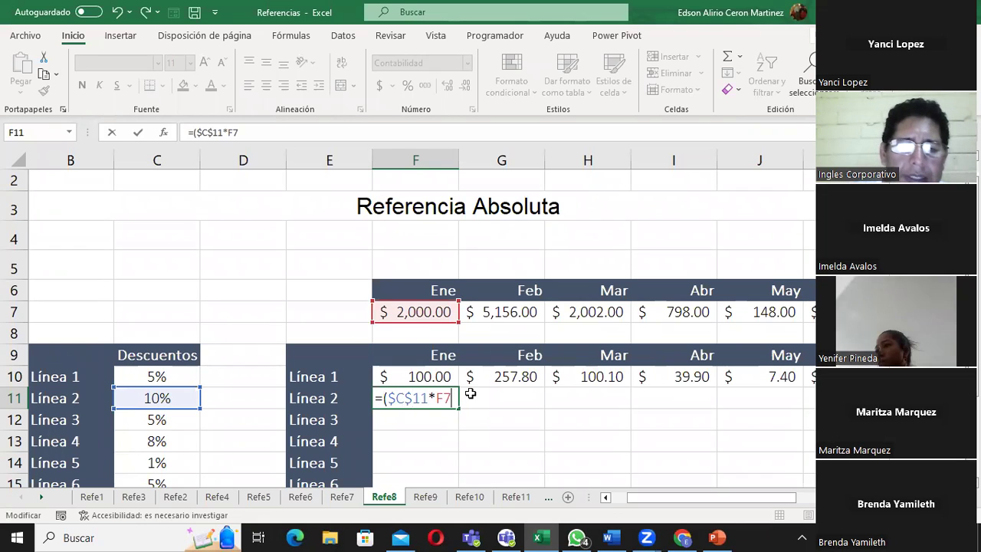
pyautogui.write(')')
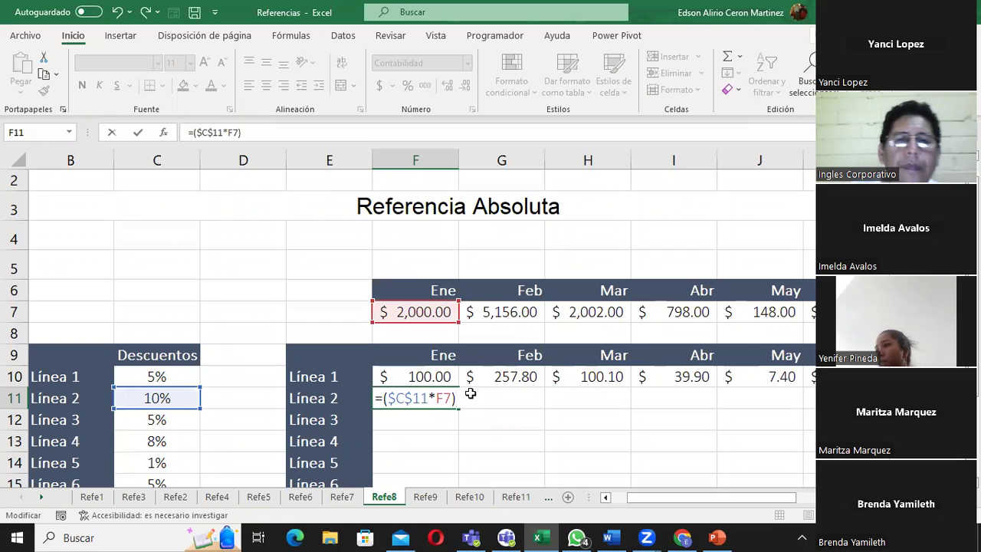
pyautogui.press('Return')
pyautogui.click(450, 402)
pyautogui.moveTo(458, 409); pyautogui.dragTo(801, 405)
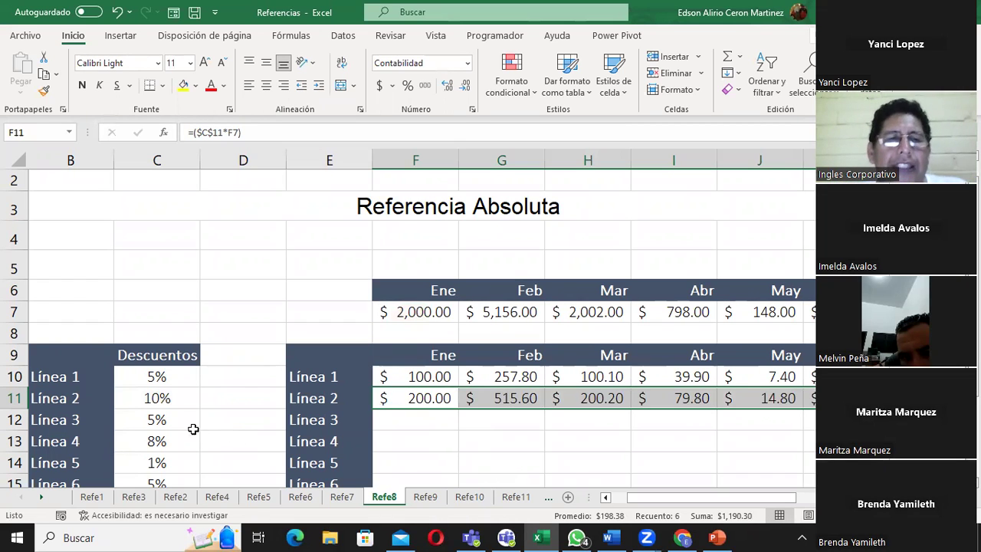
# - After checking C12 and F11, enter =(C12*F7) in F12 for Línea 3
pyautogui.click(157, 419)
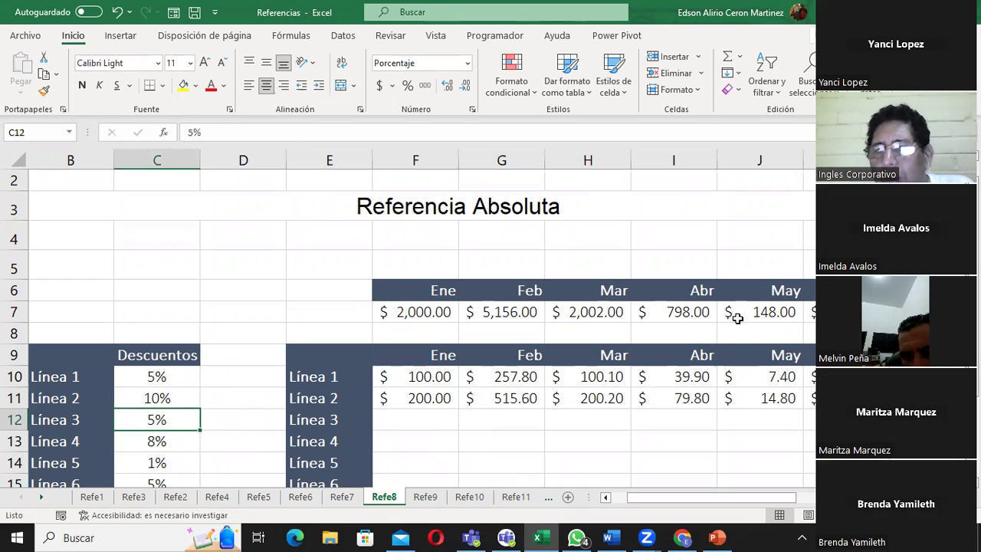
pyautogui.click(423, 397)
pyautogui.click(425, 422)
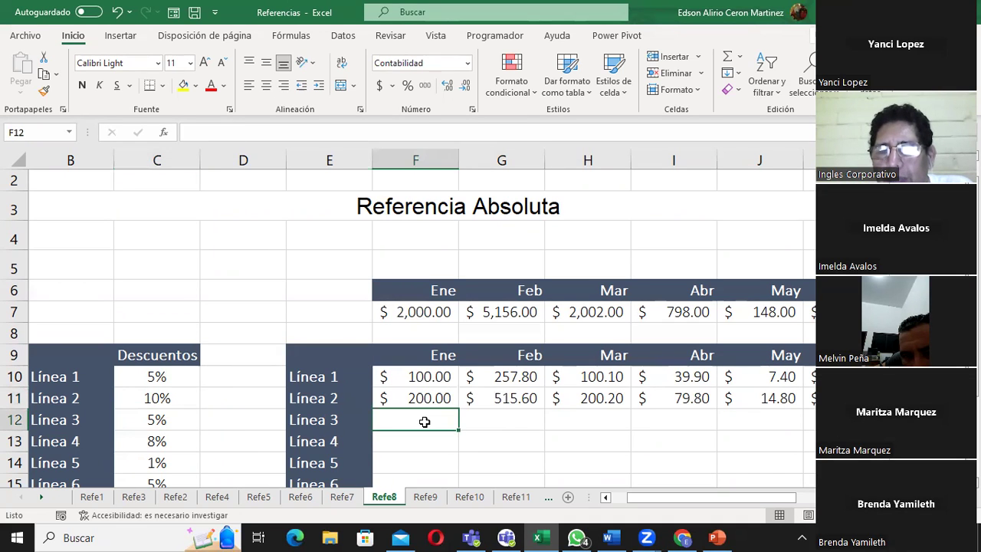
pyautogui.write('?(')
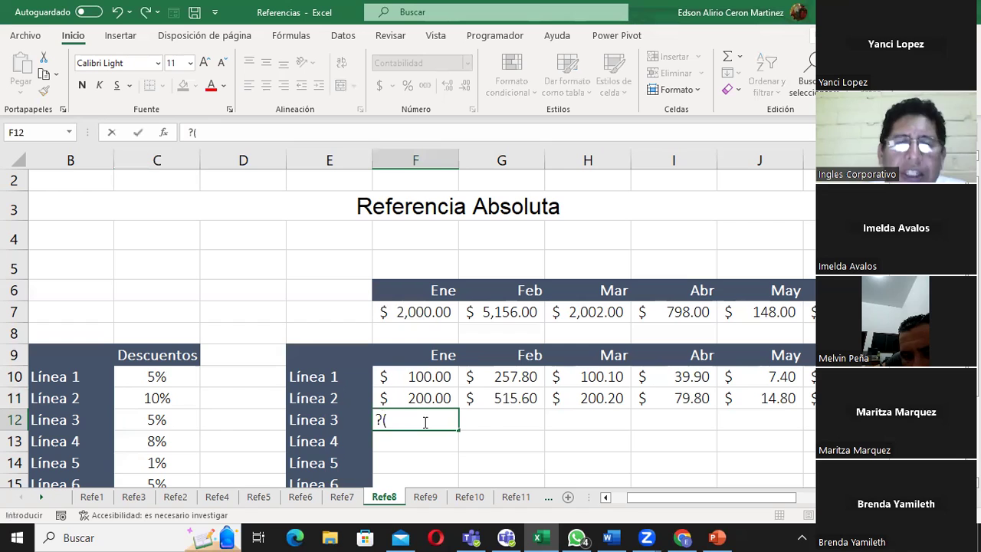
pyautogui.press('BackSpace')
pyautogui.press('BackSpace')
pyautogui.write('=(')
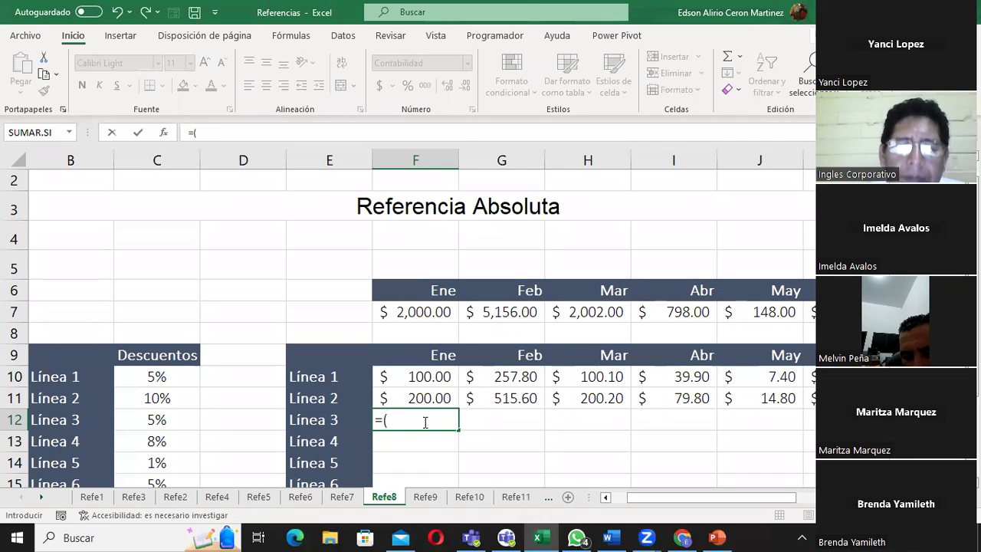
pyautogui.click(159, 415)
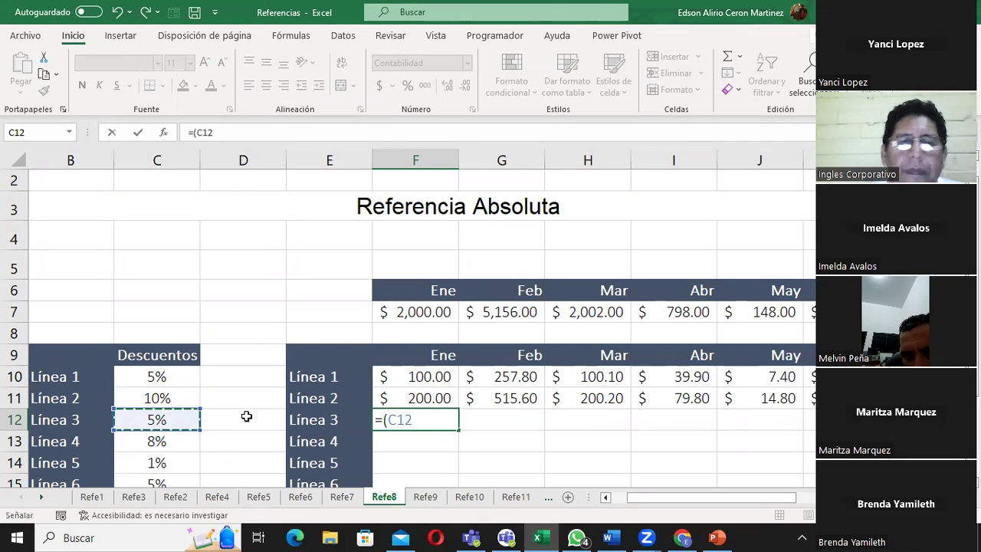
pyautogui.write('*')
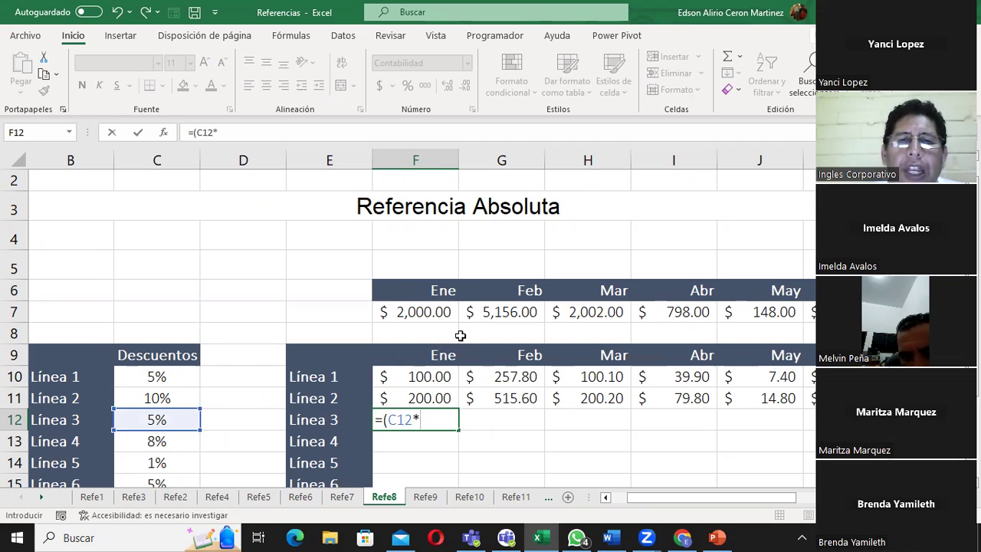
pyautogui.click(448, 312)
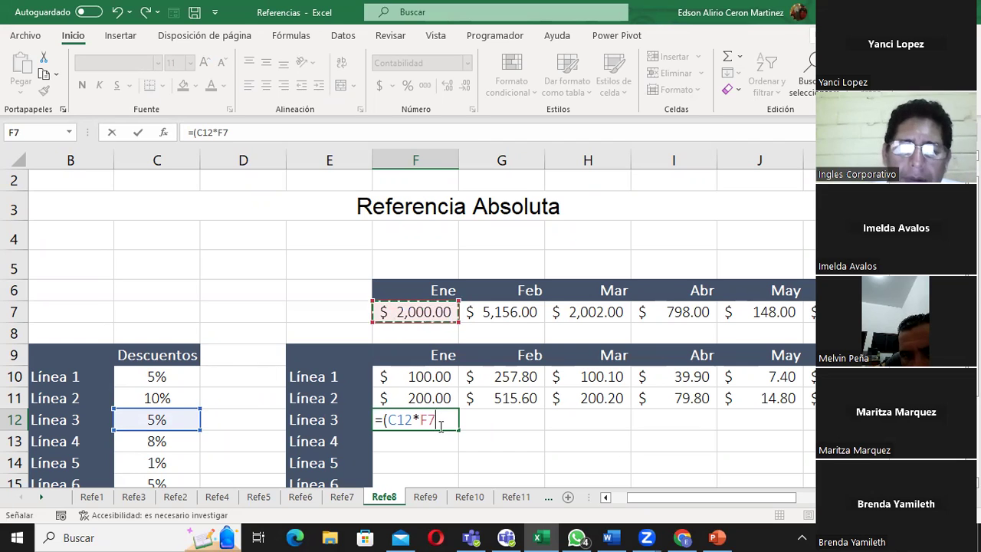
pyautogui.write(')')
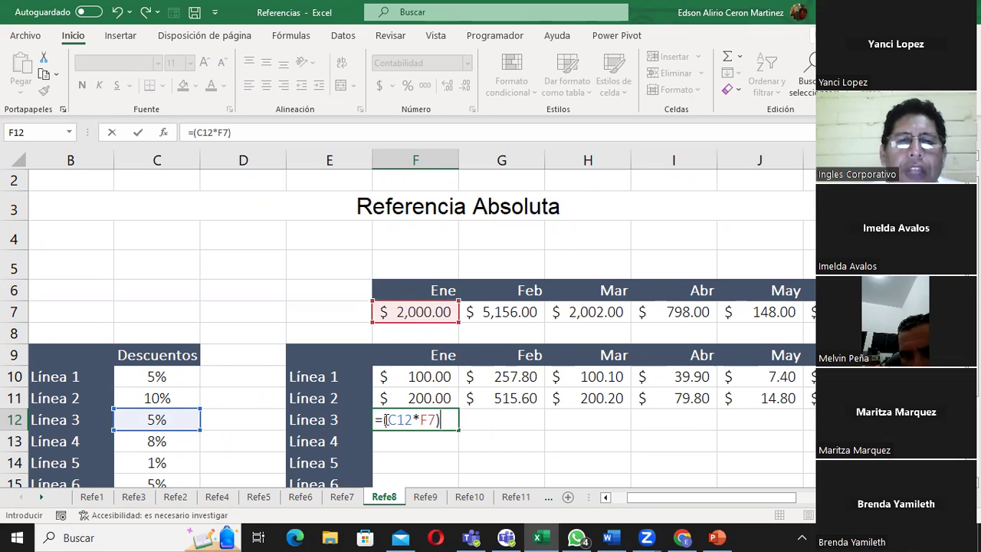
# - Make the discount reference $C$12, commit, and fill the formula across row 12 to J12
pyautogui.click(386, 419)
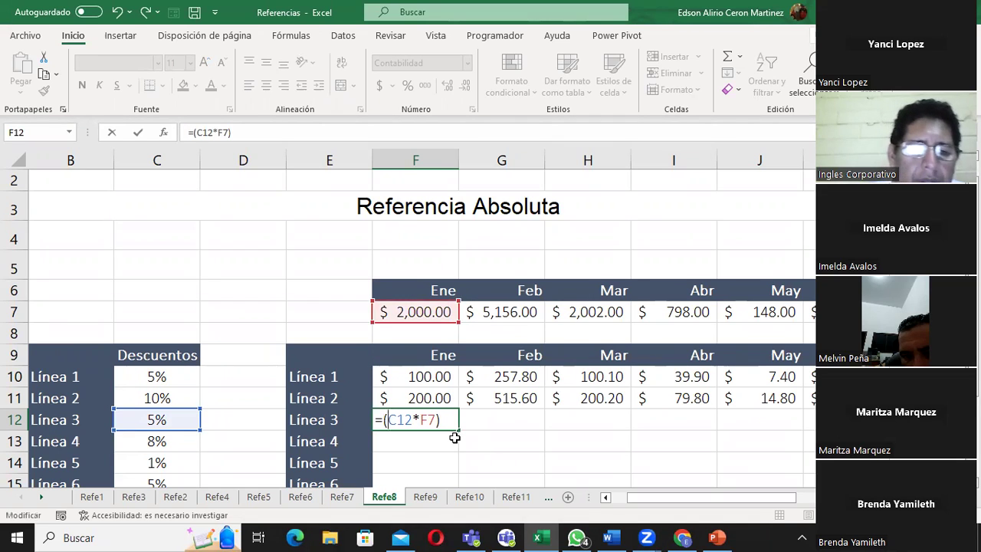
pyautogui.write('$')
pyautogui.click(407, 419)
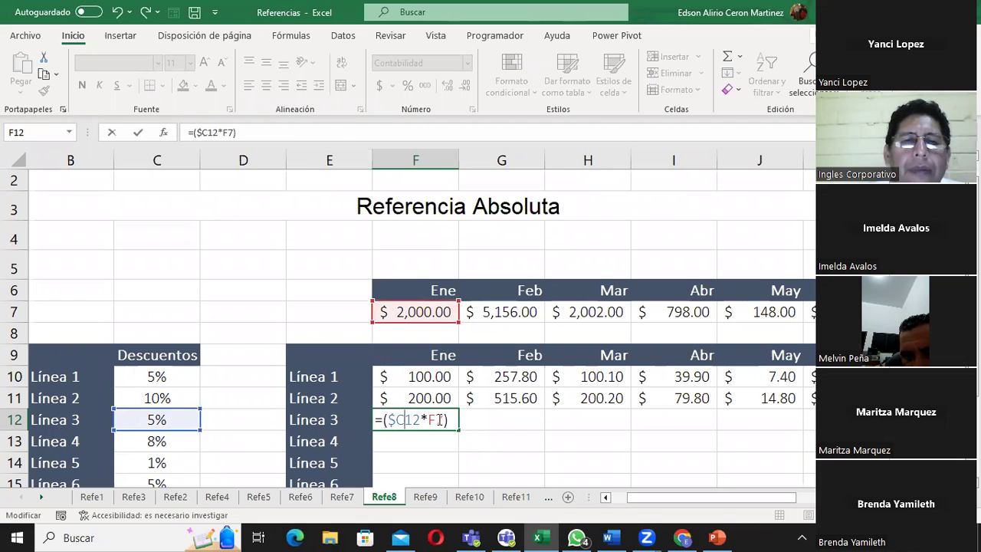
pyautogui.write('$')
pyautogui.press('Return')
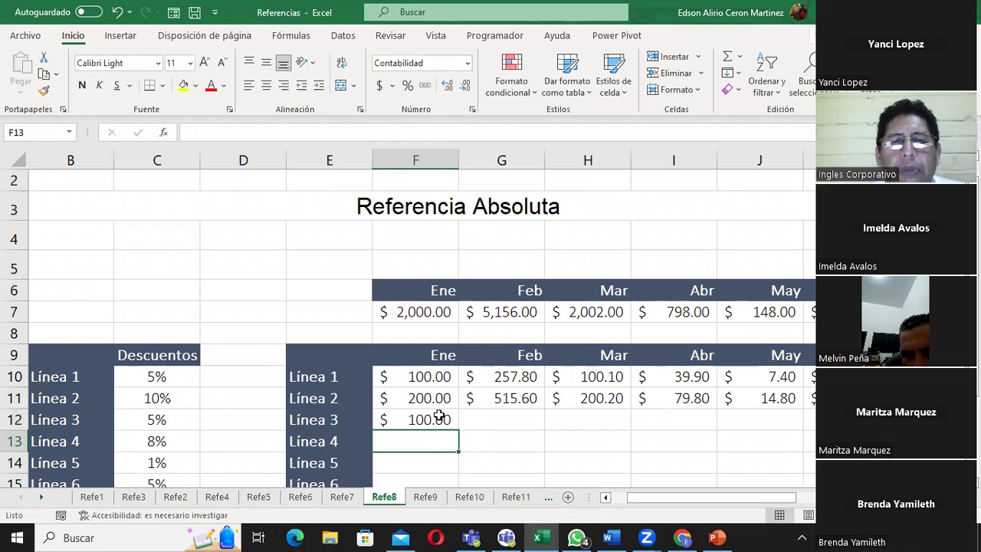
pyautogui.click(447, 420)
pyautogui.moveTo(460, 431); pyautogui.dragTo(802, 423)
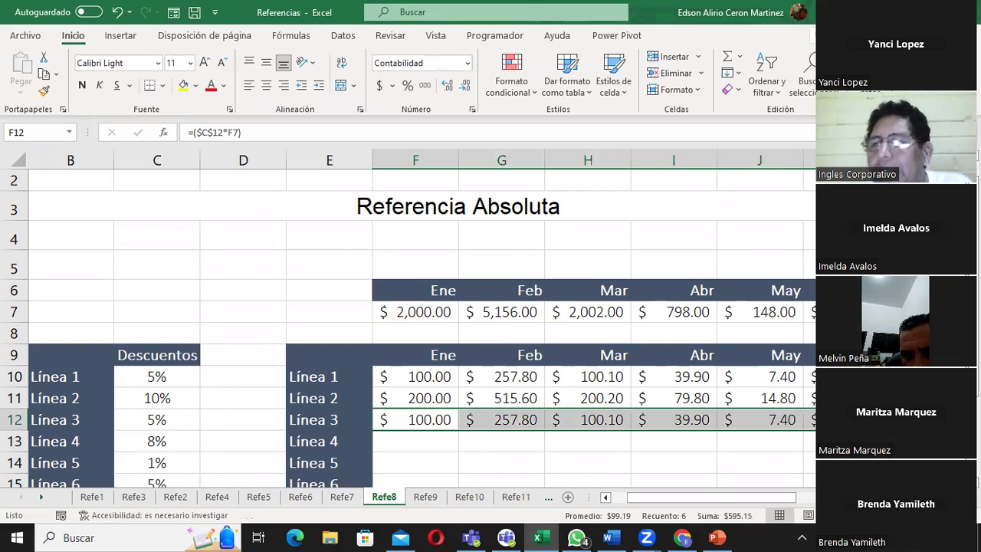
pyautogui.hscroll(1, 422, 322)
pyautogui.hscroll(2, 422, 322)
pyautogui.hscroll(2, 421, 322)
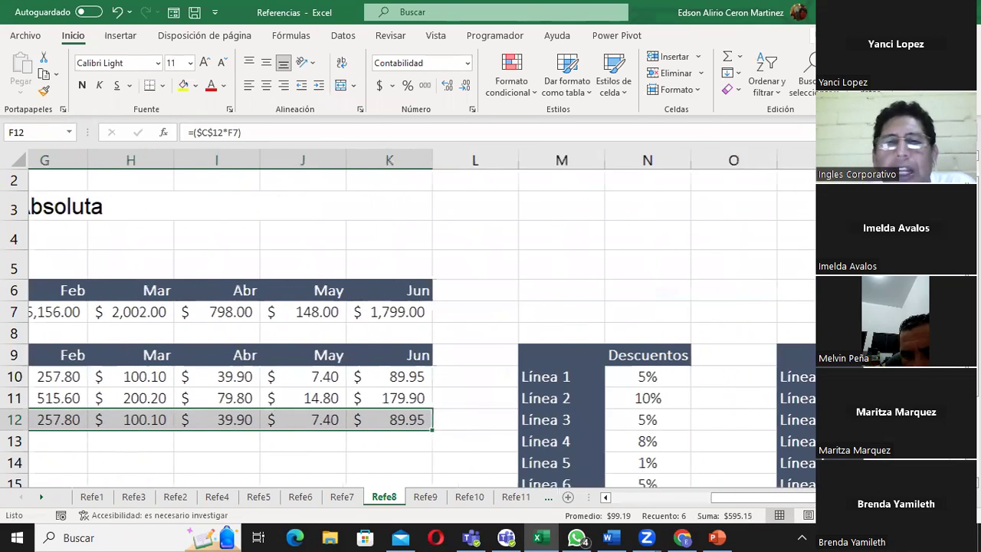
pyautogui.hscroll(1, 421, 322)
pyautogui.hscroll(1, 421, 322)
pyautogui.hscroll(1, 421, 322)
pyautogui.hscroll(1, 422, 322)
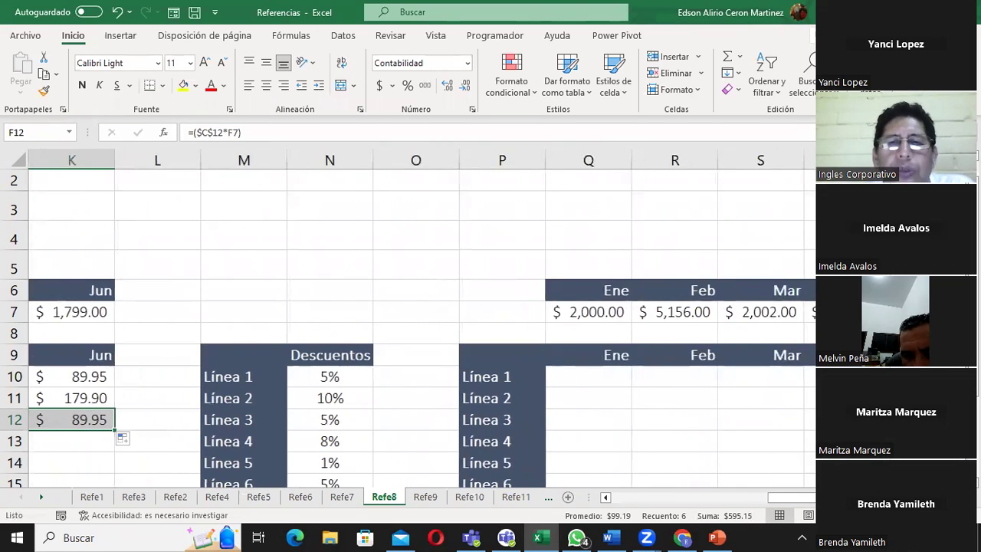
pyautogui.hscroll(1, 421, 321)
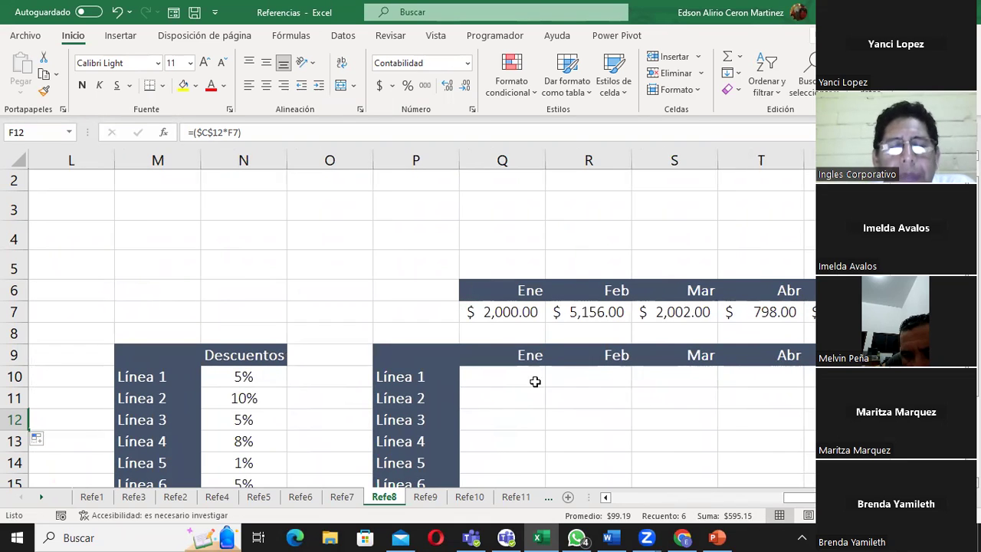
pyautogui.scroll(-1, 552, 398)
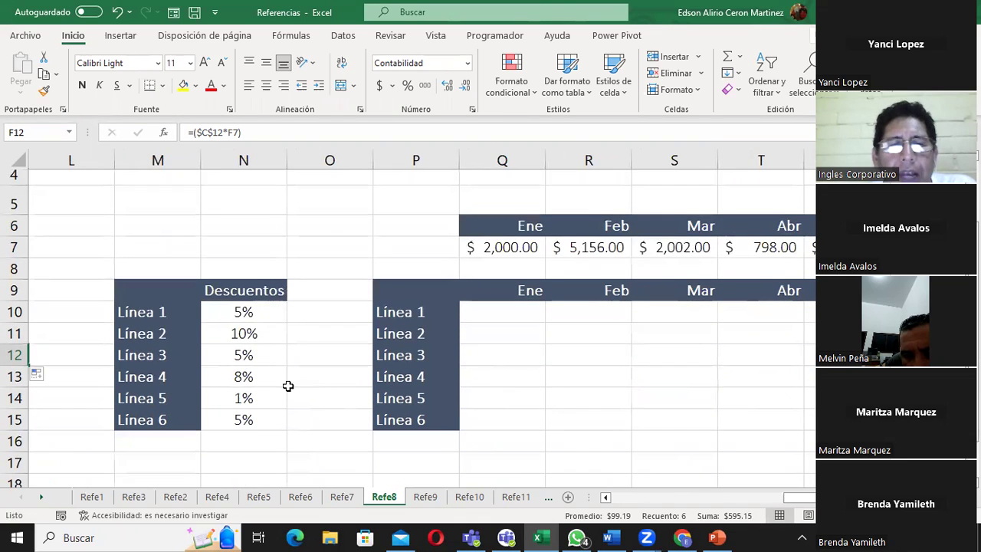
pyautogui.moveTo(235, 312); pyautogui.dragTo(240, 419)
pyautogui.moveTo(492, 246); pyautogui.dragTo(919, 246)
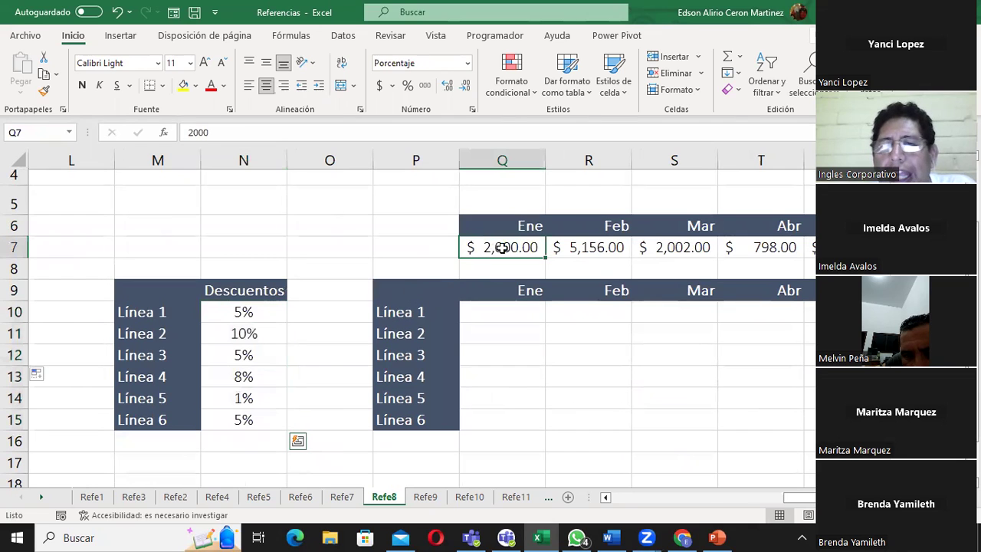
pyautogui.click(234, 313)
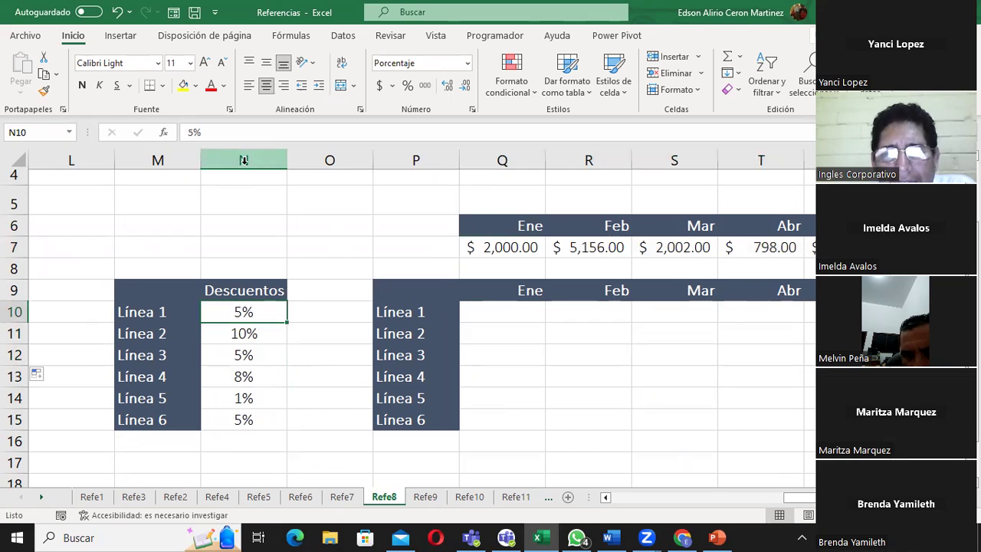
pyautogui.click(478, 243)
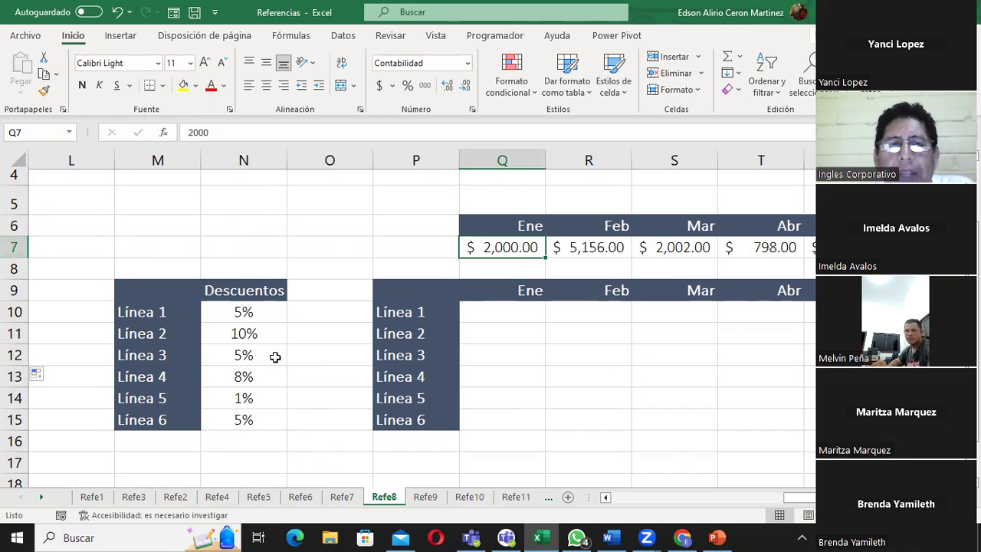
pyautogui.click(233, 310)
pyautogui.click(237, 333)
pyautogui.click(239, 355)
pyautogui.click(240, 376)
pyautogui.click(243, 397)
pyautogui.click(245, 418)
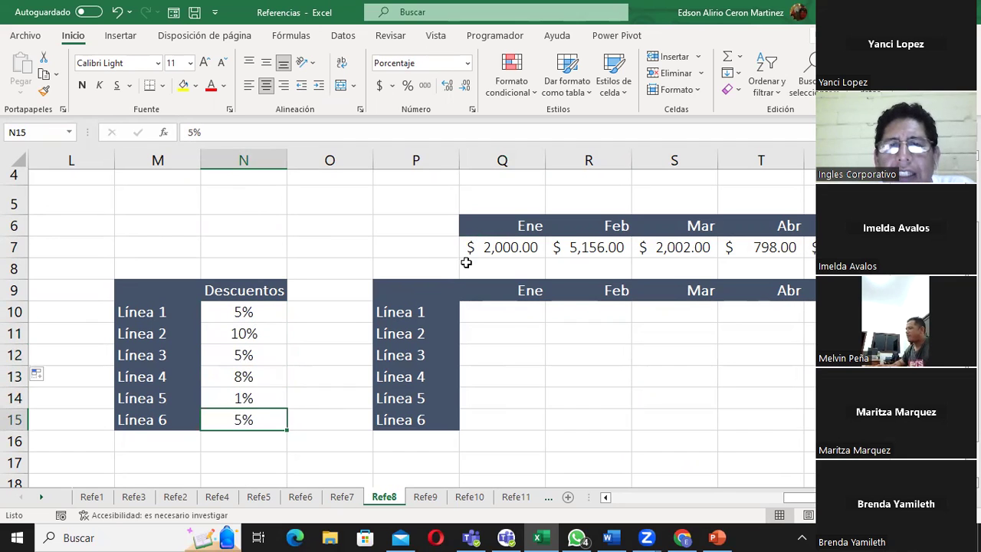
pyautogui.click(494, 248)
pyautogui.click(573, 246)
pyautogui.click(661, 247)
pyautogui.click(736, 247)
pyautogui.click(809, 246)
pyautogui.press('Right')
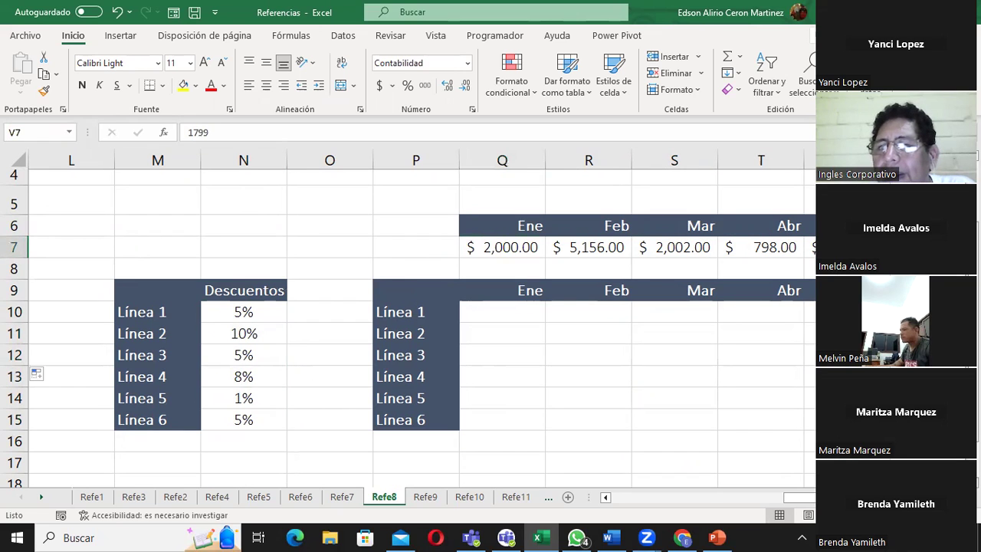
pyautogui.hscroll(2, 421, 322)
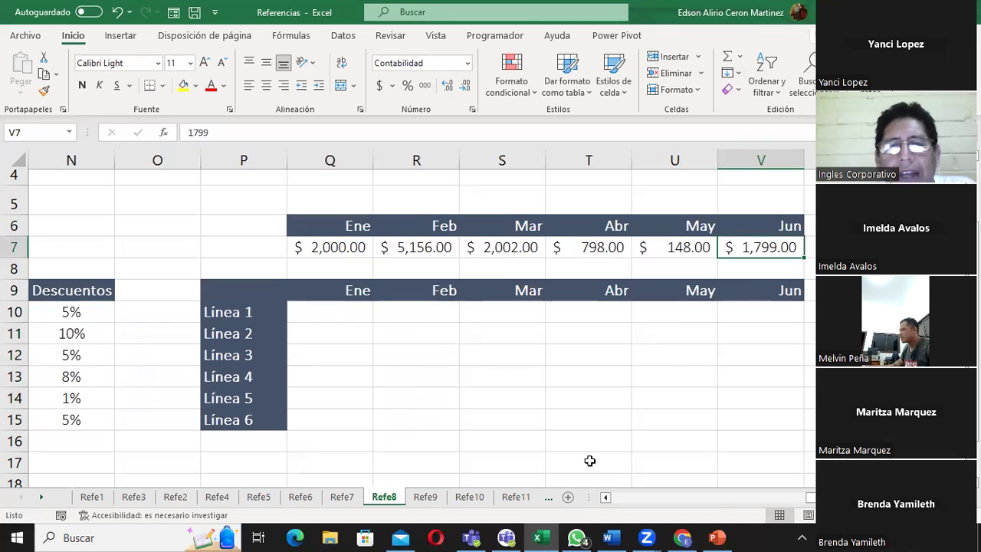
pyautogui.hscroll(-2, 809, 483)
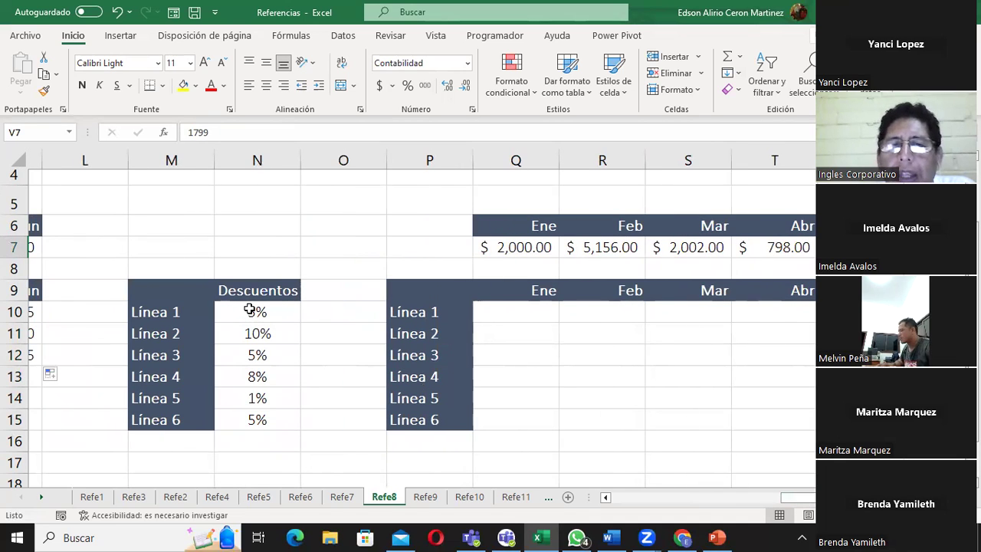
pyautogui.click(715, 537)
pyautogui.moveTo(715, 367); pyautogui.dragTo(804, 370)
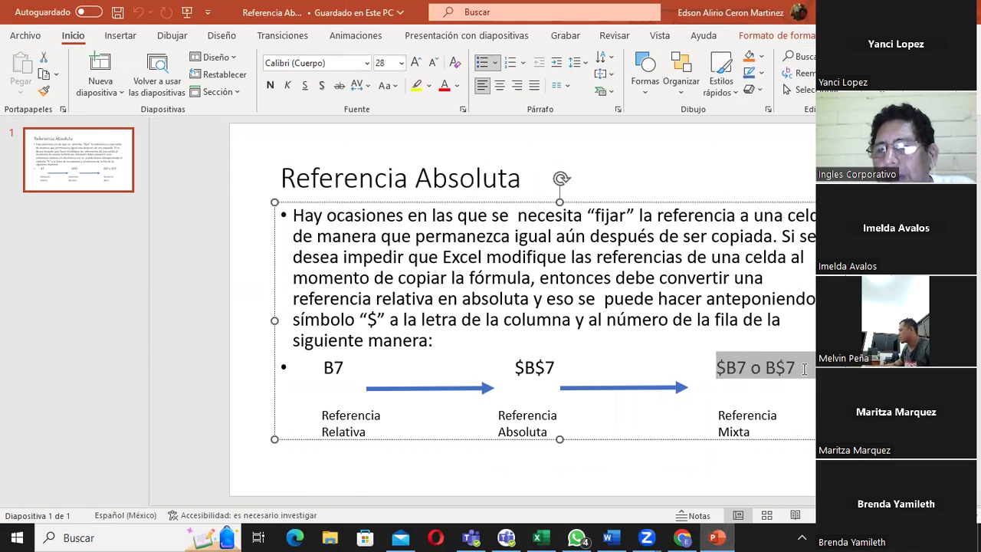
pyautogui.click(735, 368)
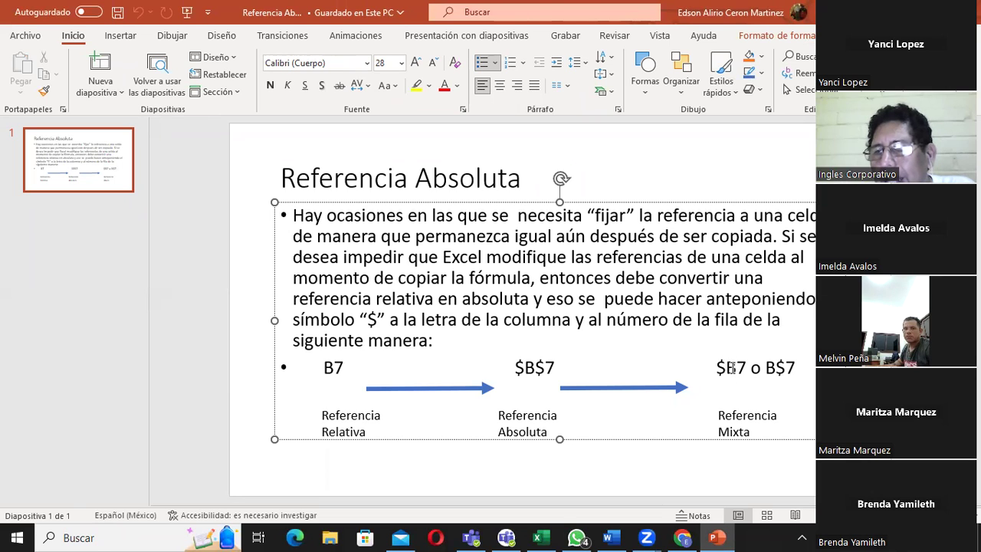
pyautogui.click(738, 368)
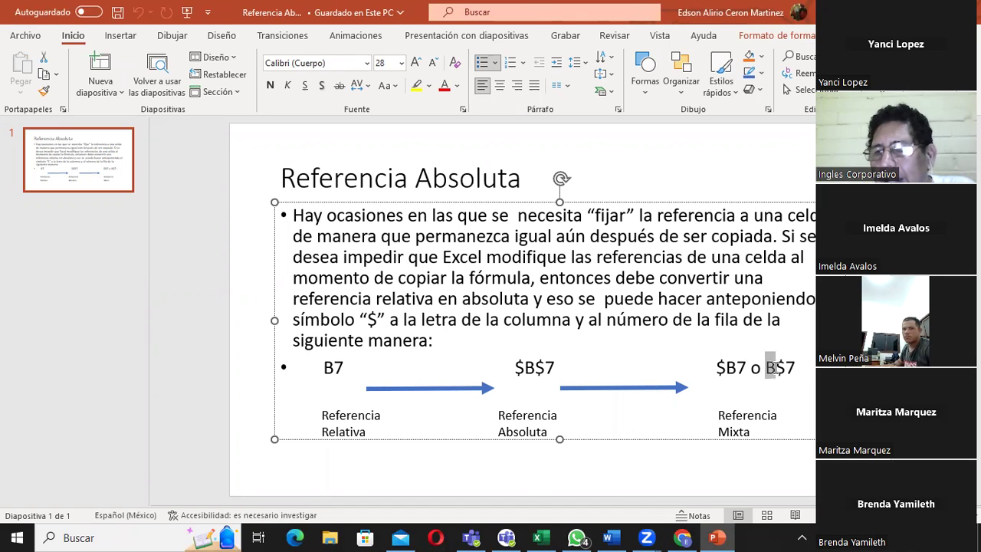
pyautogui.click(794, 368)
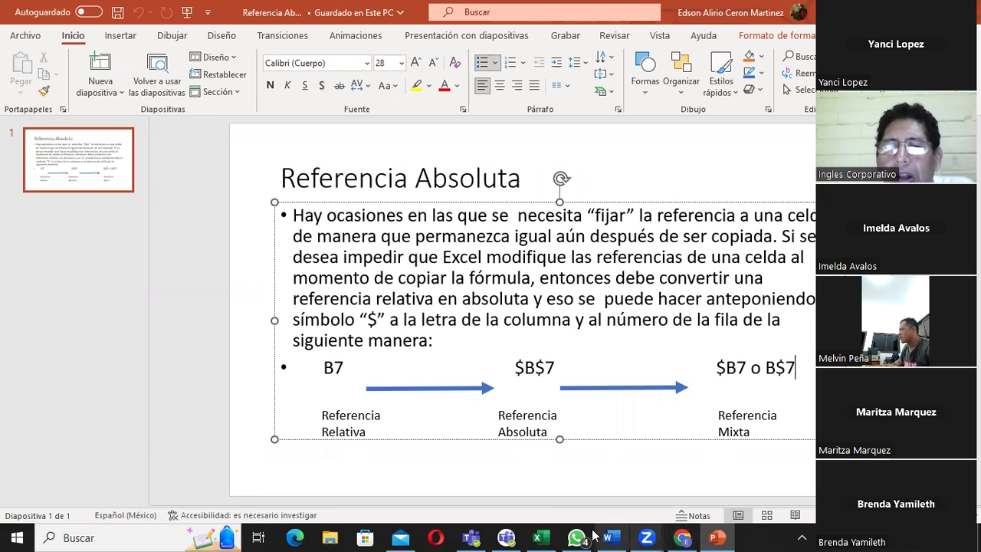
pyautogui.click(539, 536)
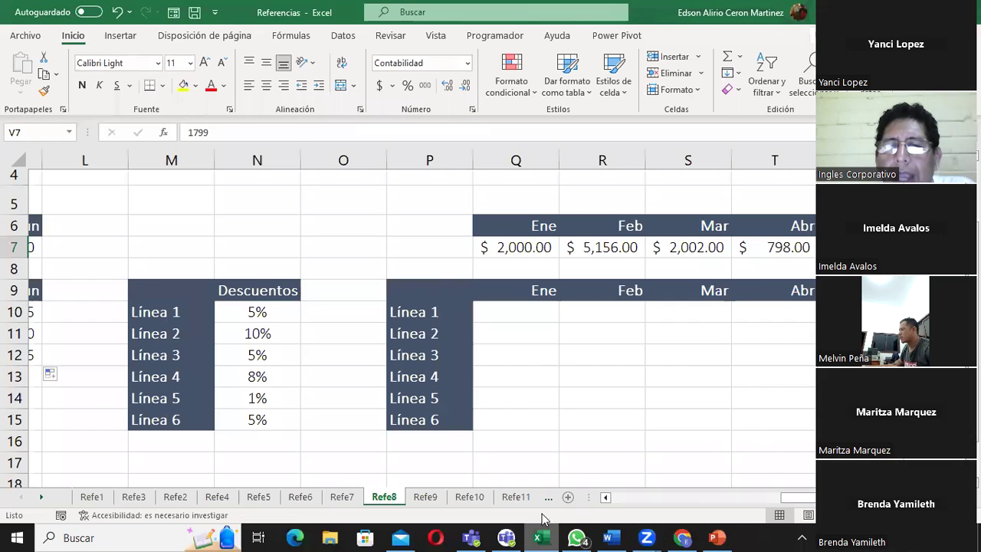
# - Enter =($N10*Q$7) in Q10, locking N10's column and Q7's row, to show $100.00
pyautogui.click(515, 316)
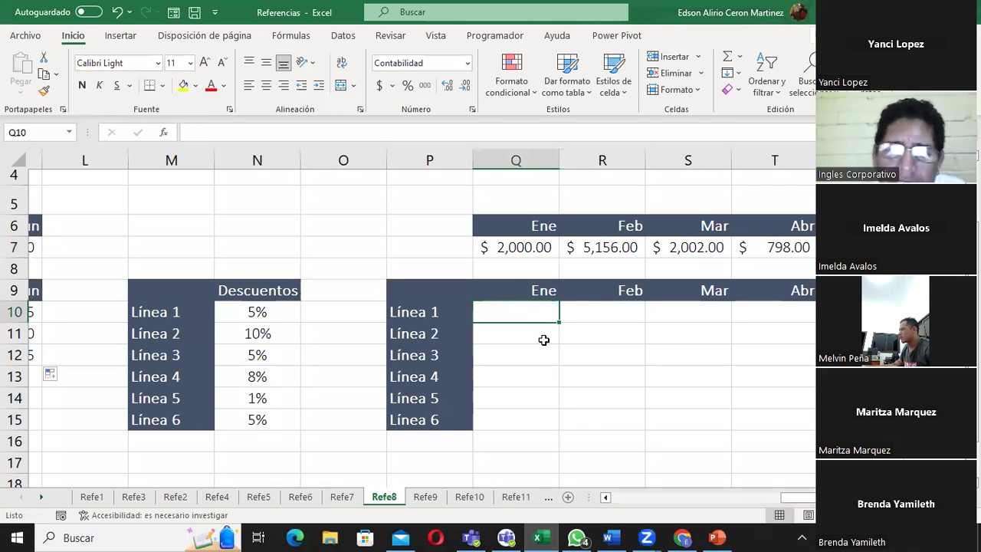
pyautogui.write('=(')
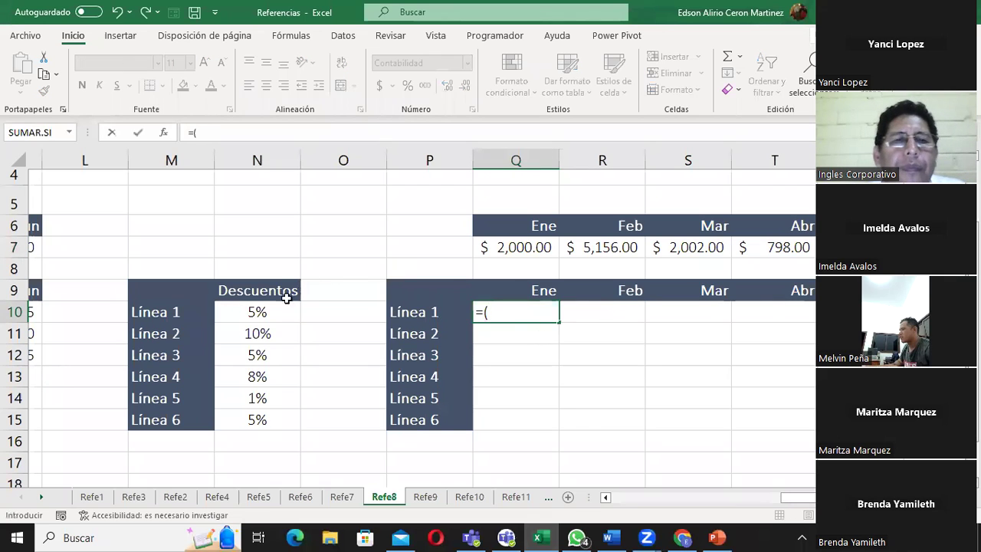
pyautogui.click(268, 314)
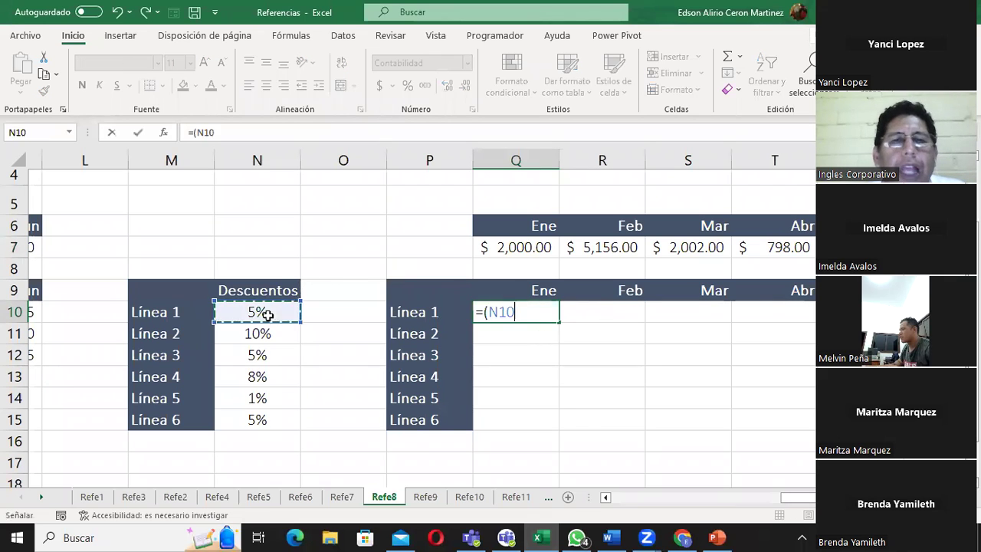
pyautogui.click(488, 312)
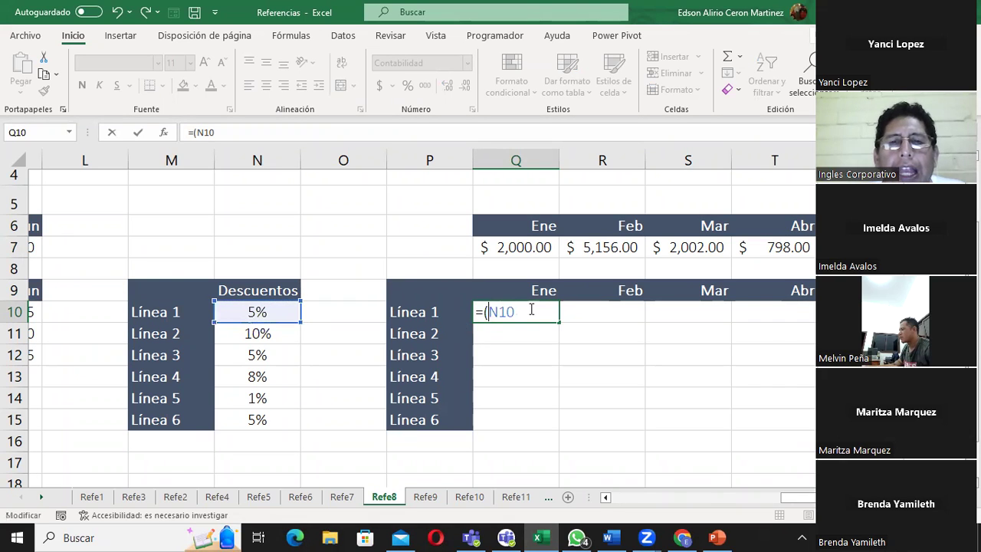
pyautogui.write('$N10')
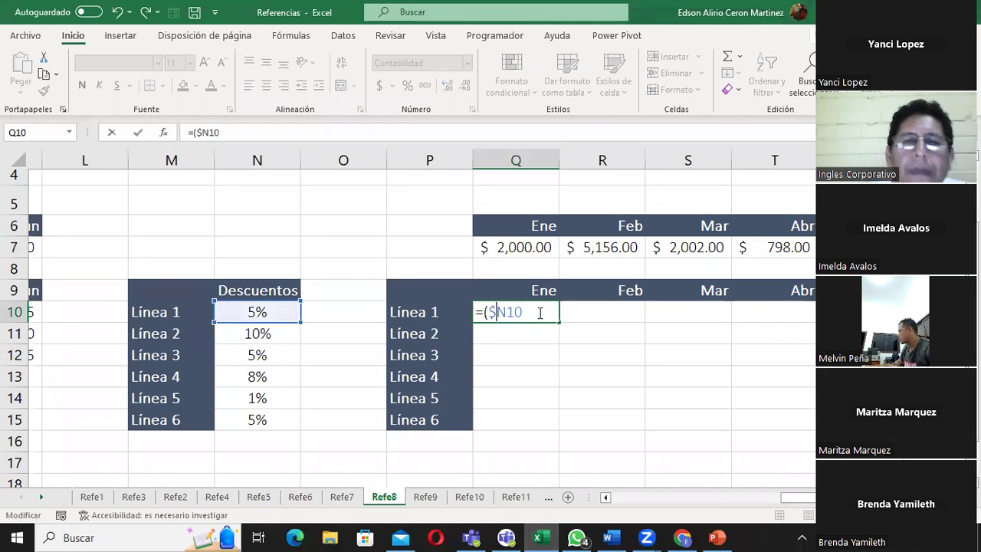
pyautogui.write('*')
pyautogui.click(530, 251)
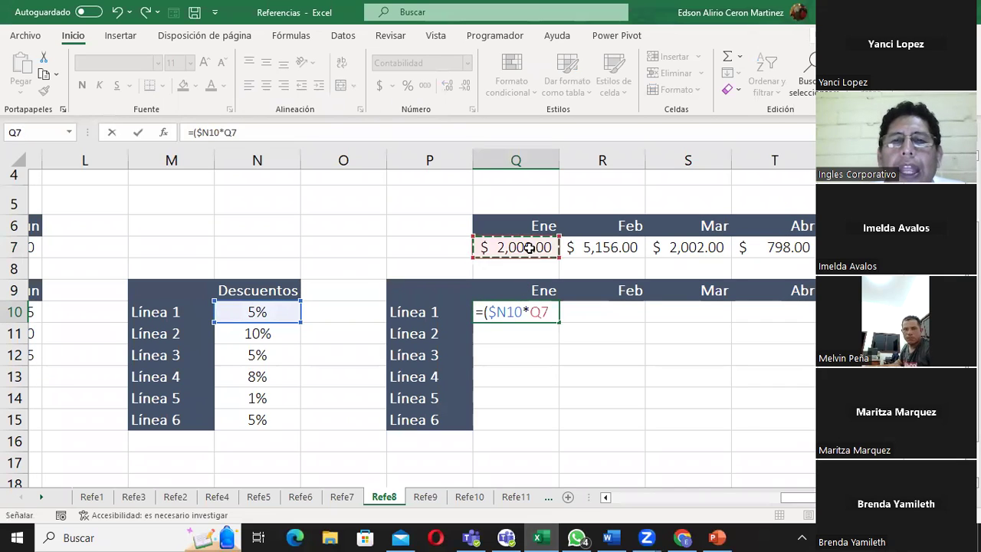
pyautogui.click(540, 312)
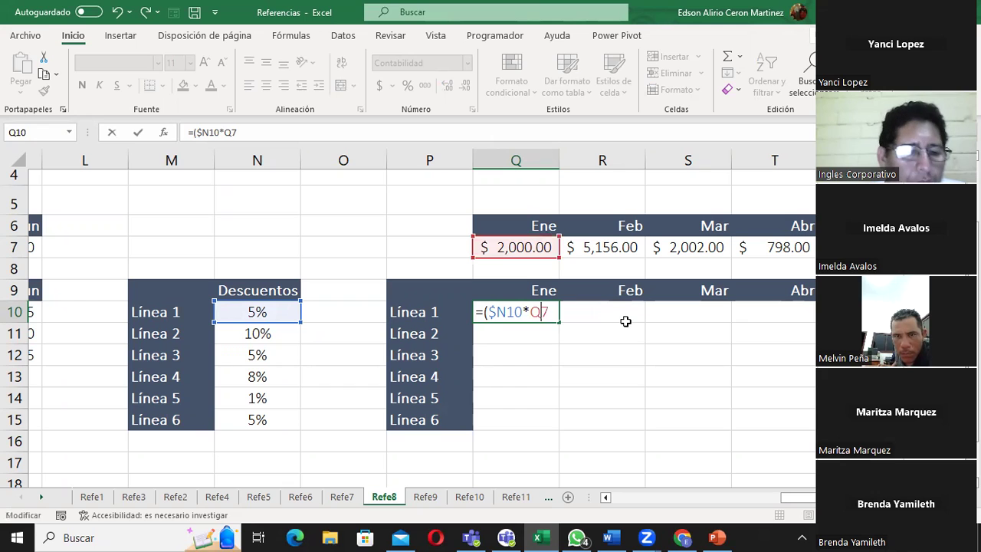
pyautogui.write('$7')
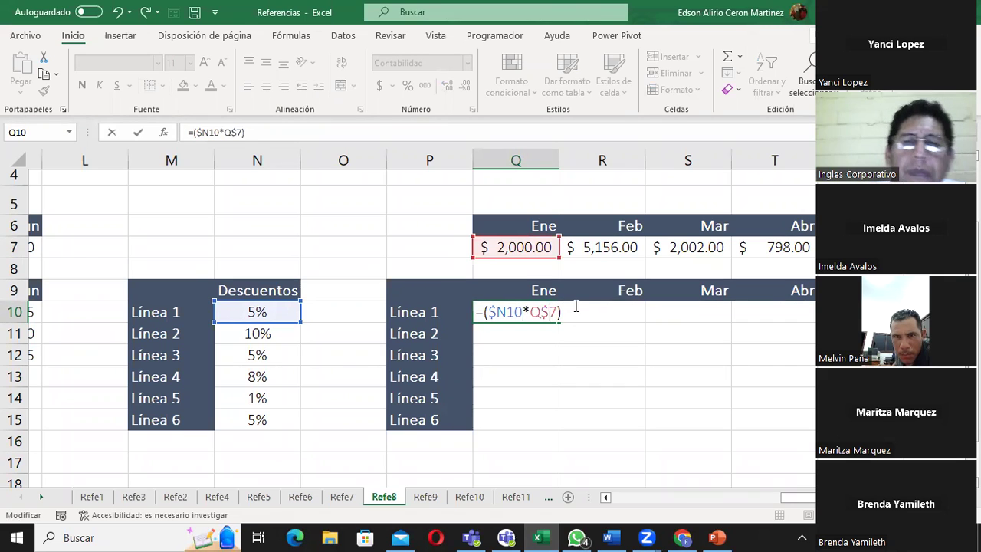
pyautogui.press('Return')
# - Fill Q10's formula right to V10, then down through Línea 6 in row 15
pyautogui.click(542, 317)
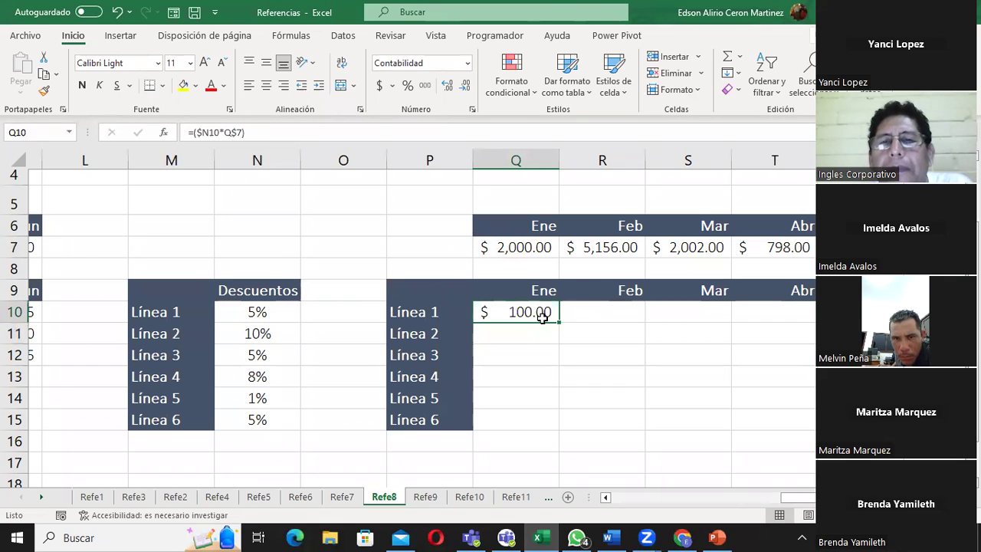
pyautogui.moveTo(558, 325); pyautogui.dragTo(797, 320)
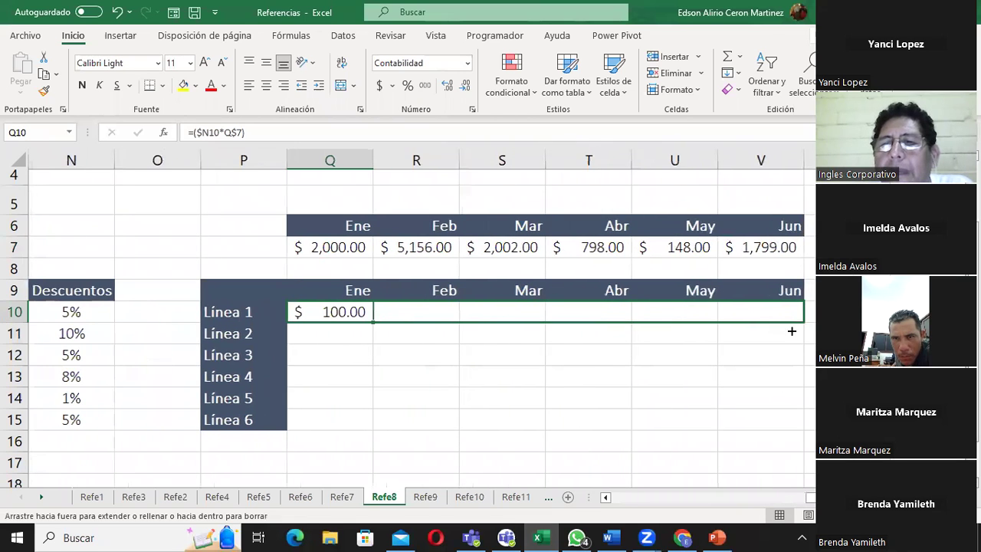
pyautogui.moveTo(796, 321); pyautogui.dragTo(790, 330)
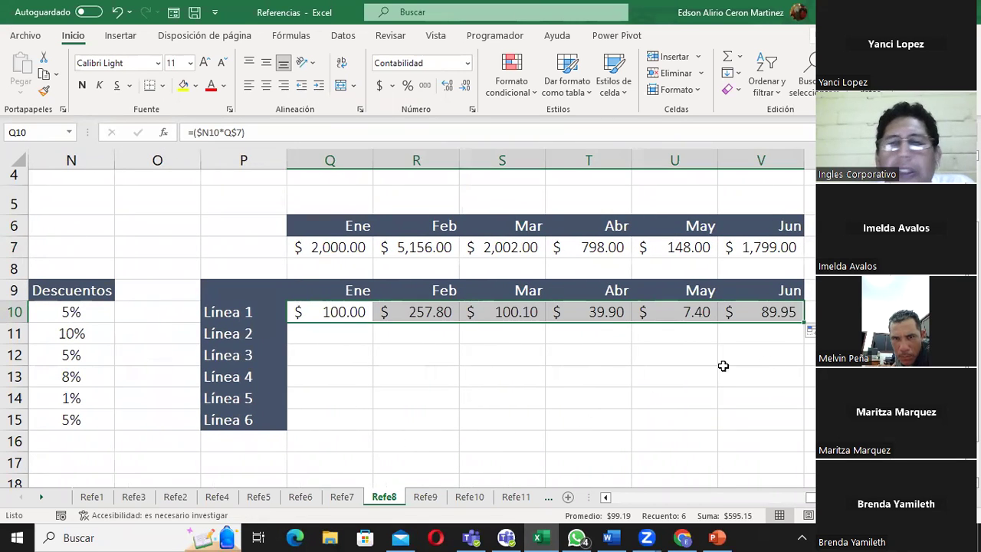
pyautogui.moveTo(803, 323); pyautogui.dragTo(794, 426)
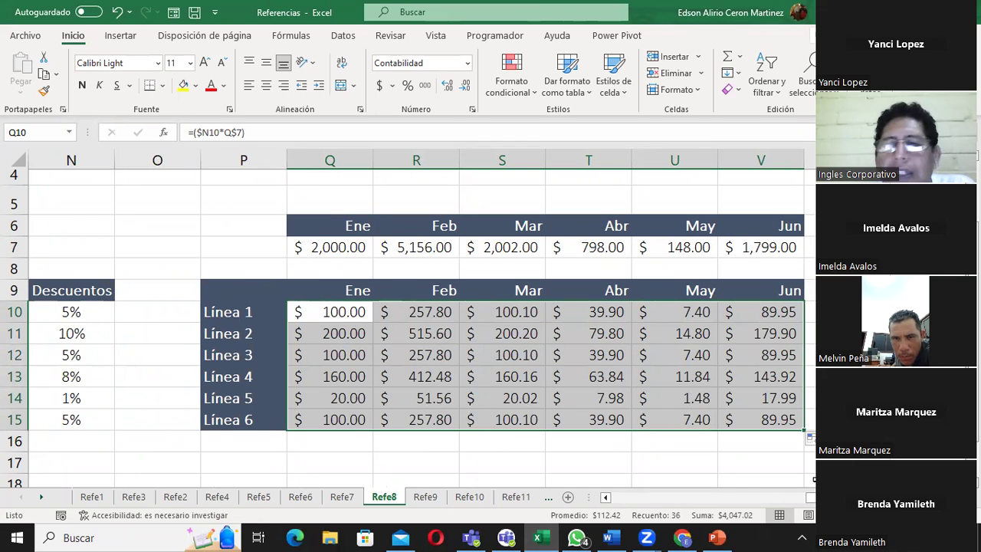
pyautogui.moveTo(809, 498); pyautogui.dragTo(751, 520)
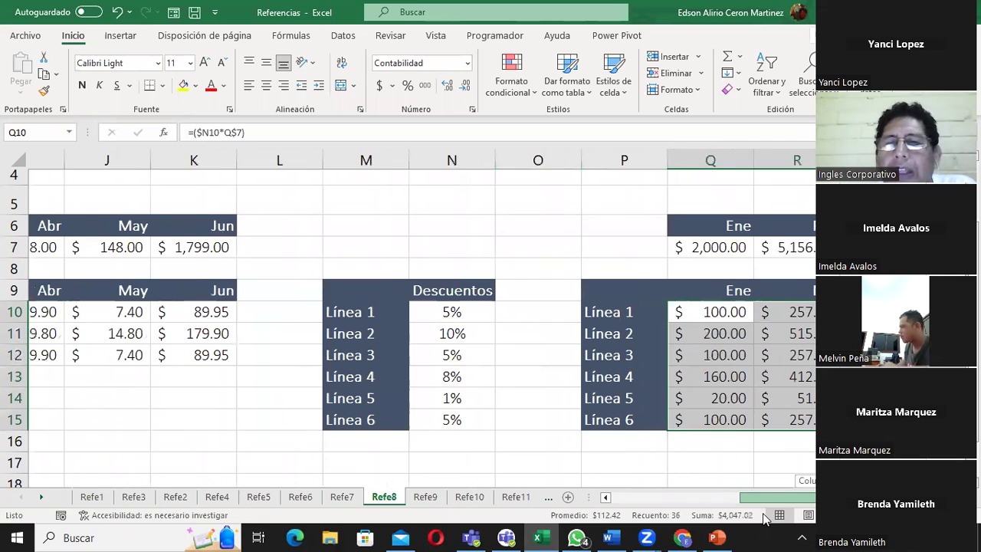
pyautogui.moveTo(751, 521); pyautogui.dragTo(693, 521)
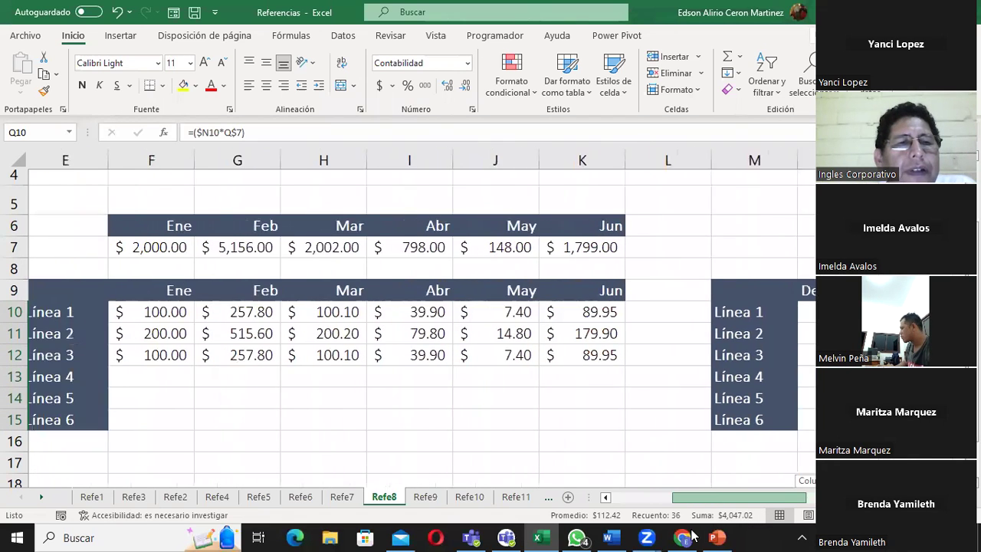
# - Compare the first table's Línea 1–3 formulas with the copied ones, e.g. Q11 =($N11*Q$7)
pyautogui.click(184, 312)
pyautogui.click(190, 334)
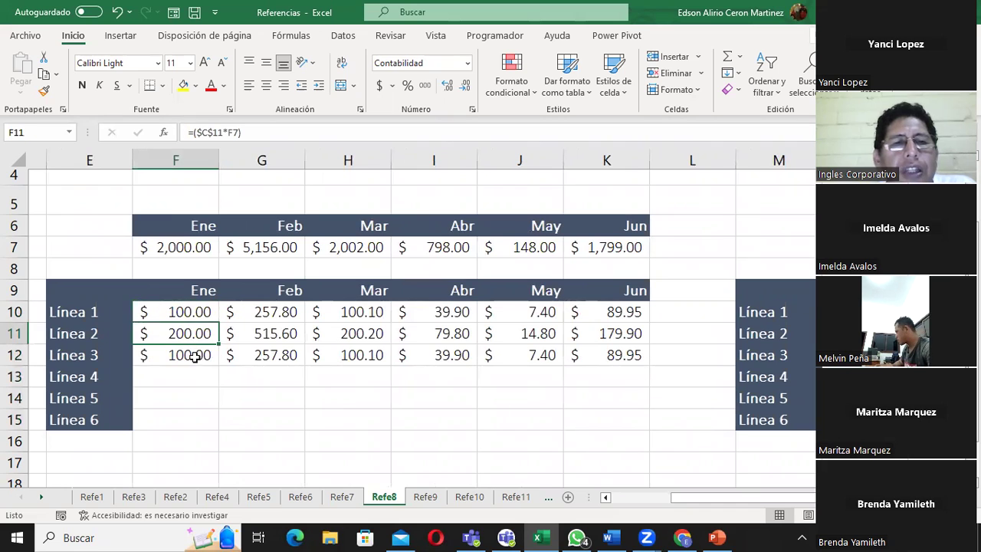
pyautogui.click(195, 357)
pyautogui.moveTo(759, 496); pyautogui.dragTo(805, 497)
pyautogui.click(510, 320)
pyautogui.click(507, 337)
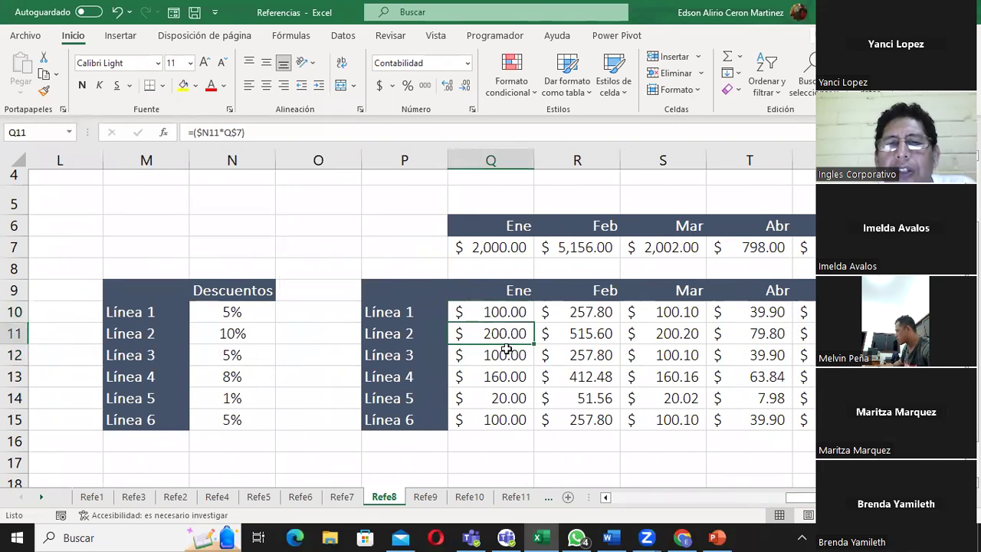
pyautogui.click(506, 351)
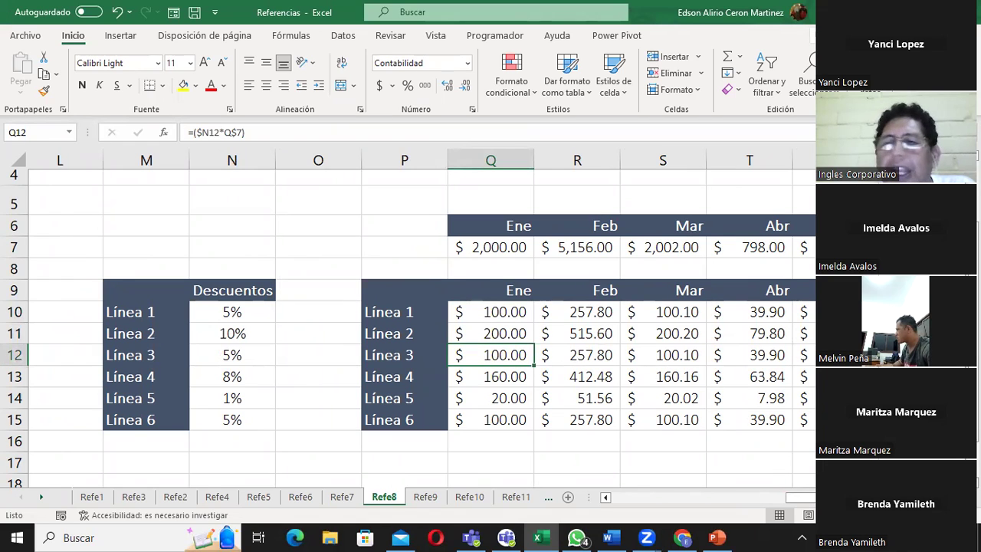
pyautogui.click(921, 355)
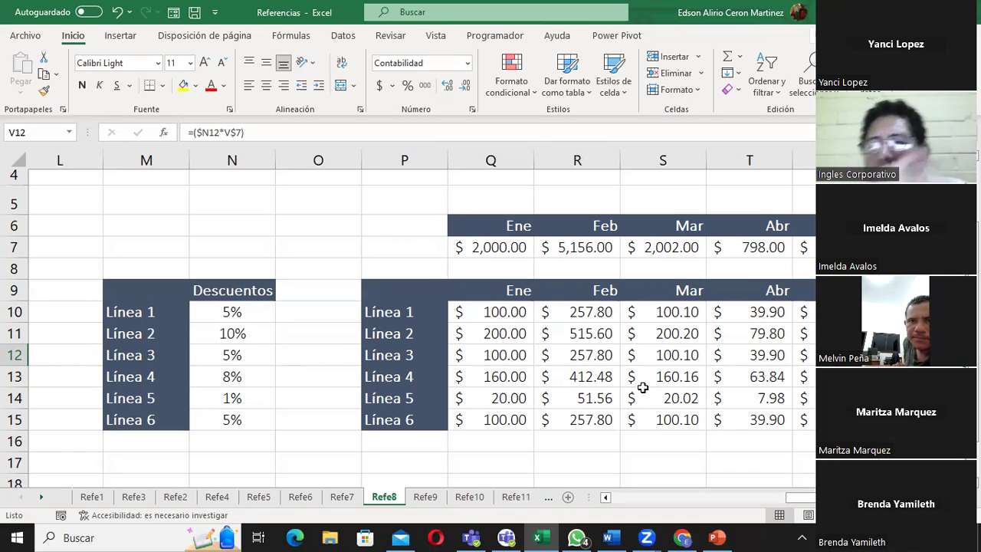
pyautogui.click(524, 311)
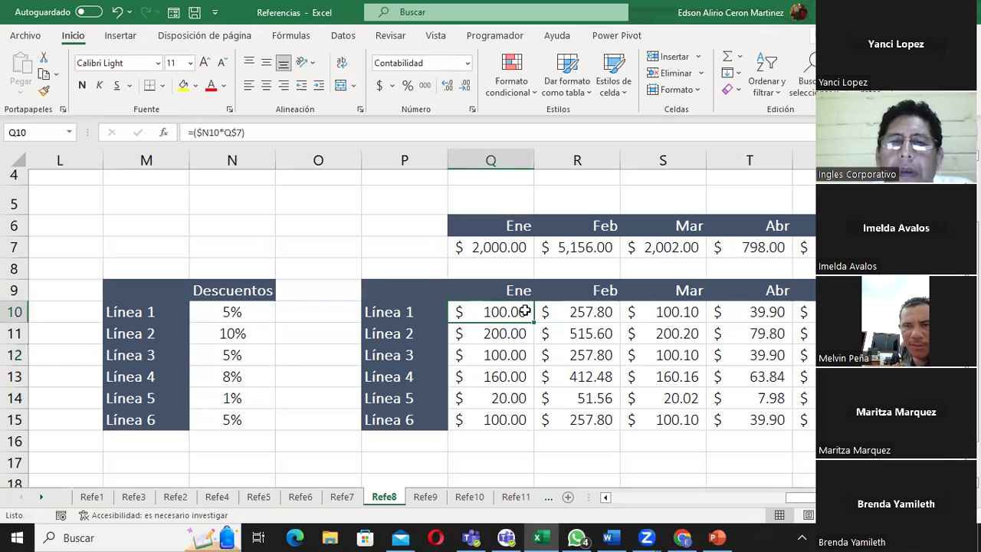
pyautogui.doubleClick(525, 311)
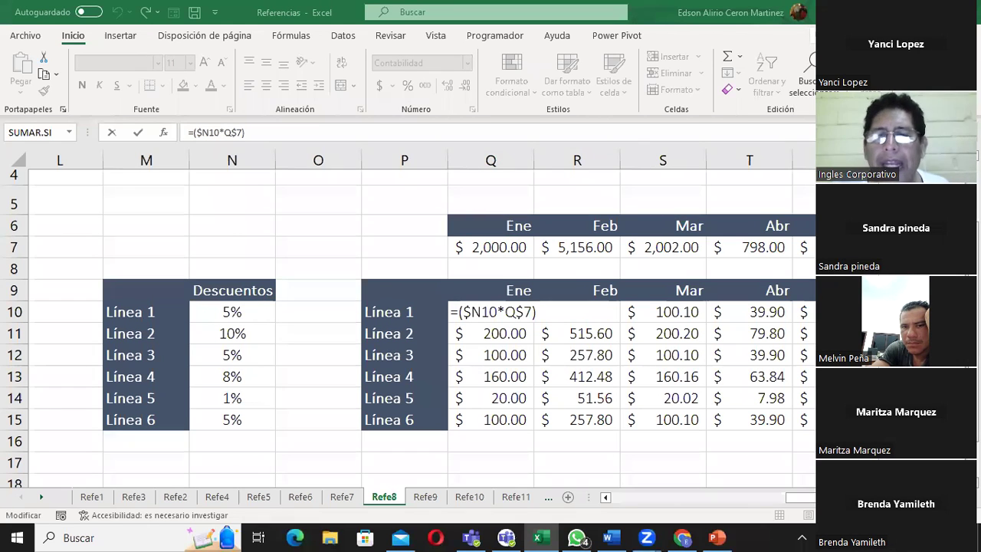
# - Commit =($C$10*F7) in F10 so Línea 1 January shows $100.00
pyautogui.moveTo(801, 497); pyautogui.dragTo(668, 504)
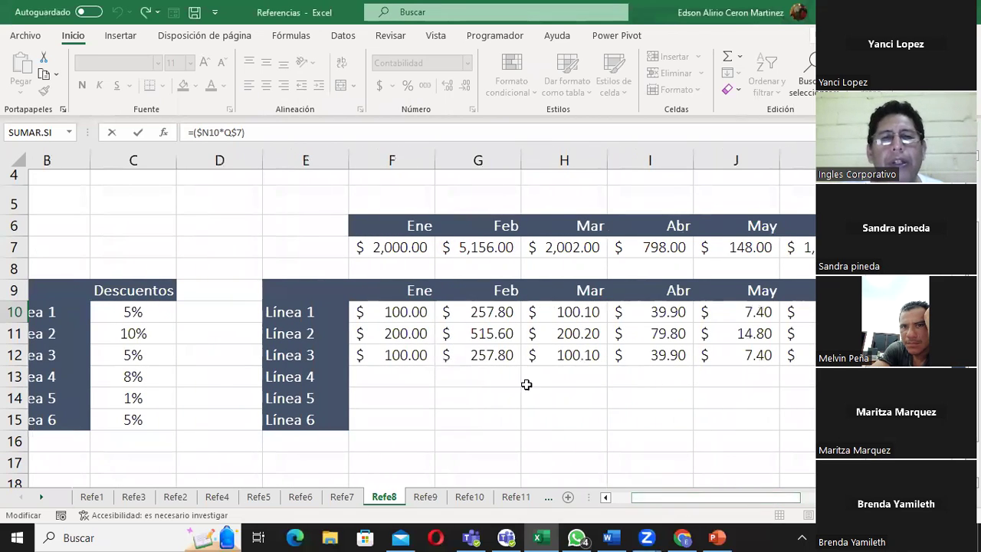
pyautogui.click(412, 310)
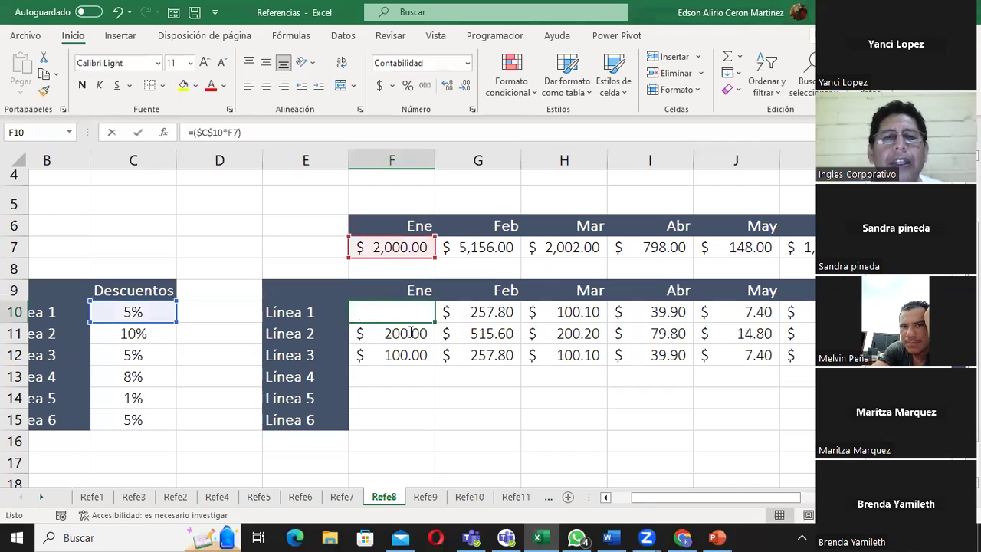
pyautogui.press('F2')
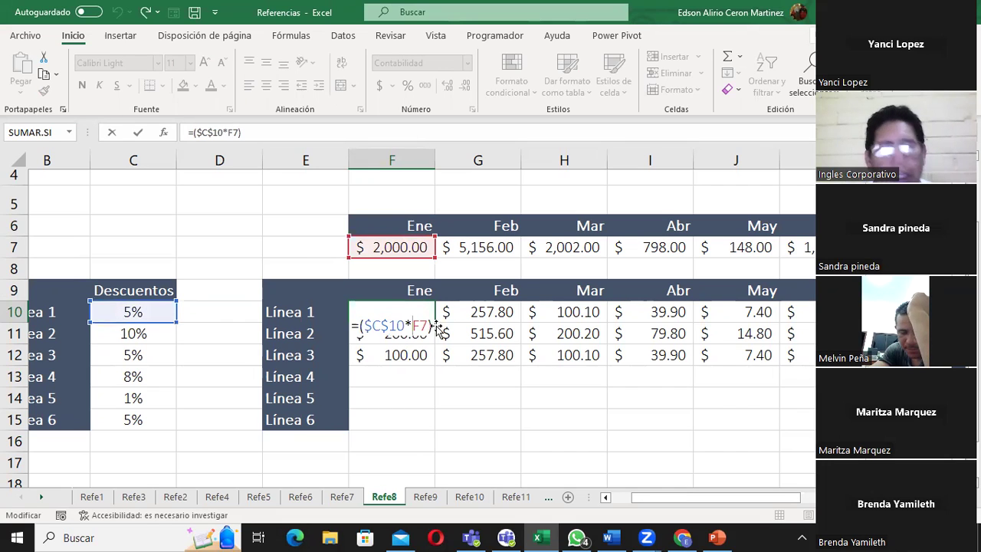
pyautogui.hotkey('ctrl', 'Return')
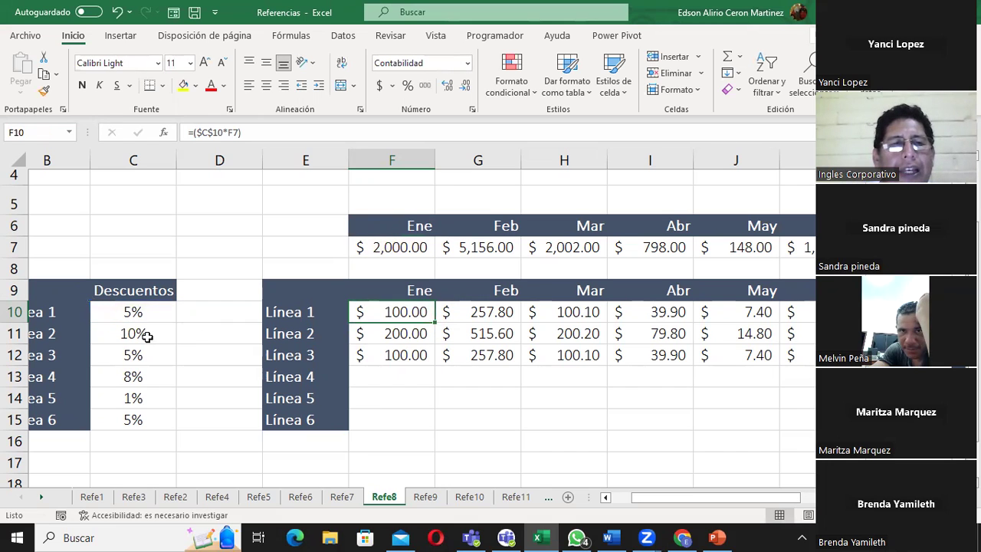
# - Review Línea 2's results and the monthly amounts, and inspect F12's =($C$12*F7)
pyautogui.click(143, 334)
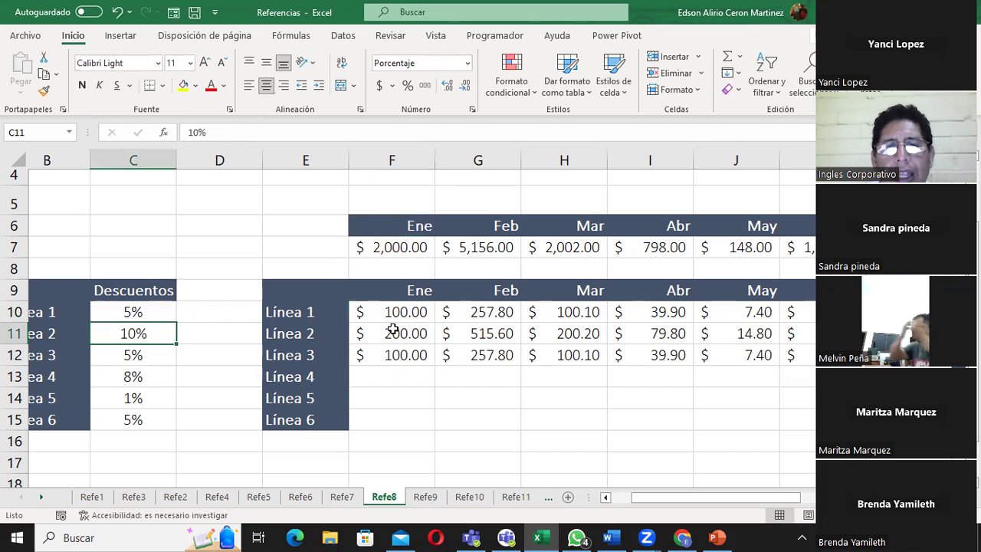
pyautogui.moveTo(391, 335); pyautogui.dragTo(796, 335)
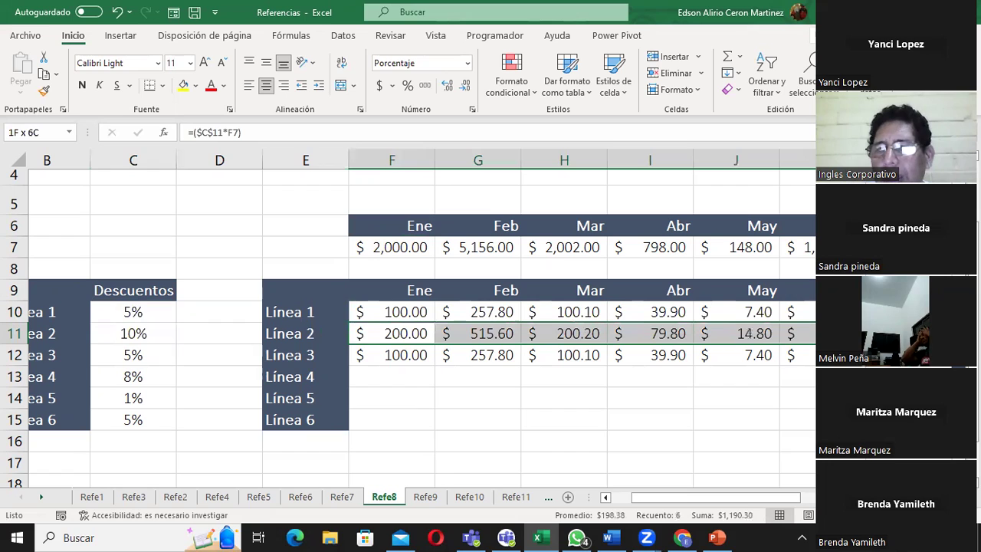
pyautogui.moveTo(393, 246)
pyautogui.mouseDown()
pyautogui.moveTo(661, 249)
pyautogui.moveTo(800, 225)
pyautogui.mouseUp()
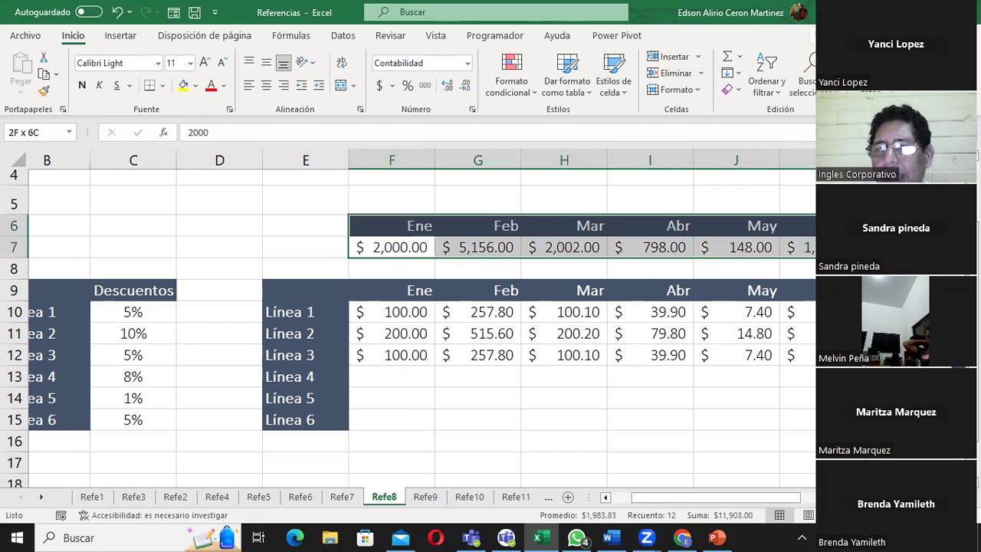
pyautogui.doubleClick(387, 360)
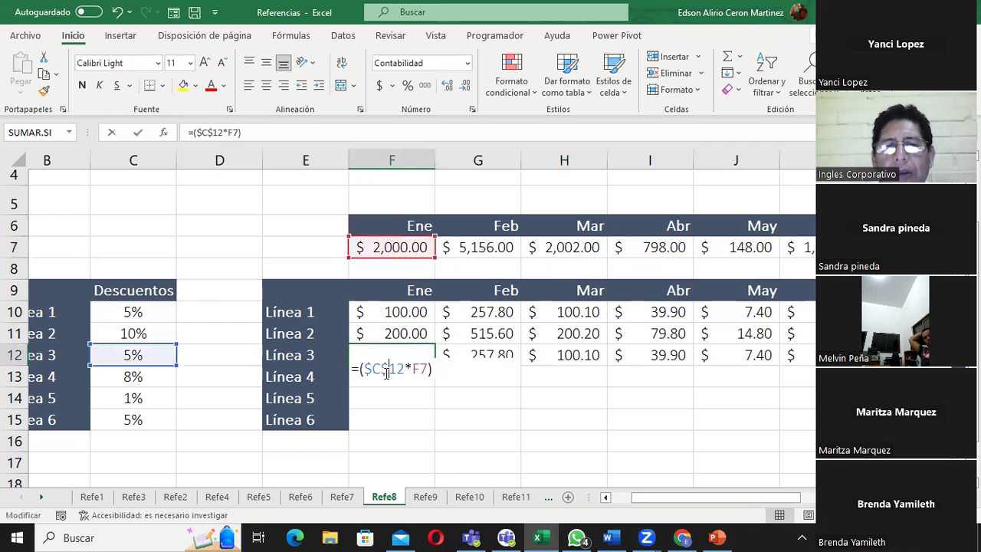
pyautogui.press('Escape')
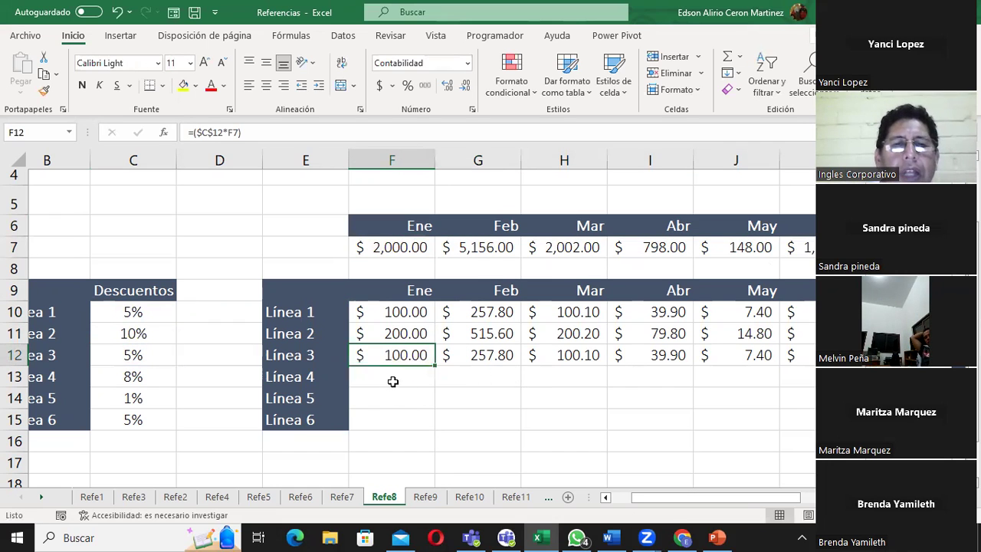
pyautogui.doubleClick(392, 381)
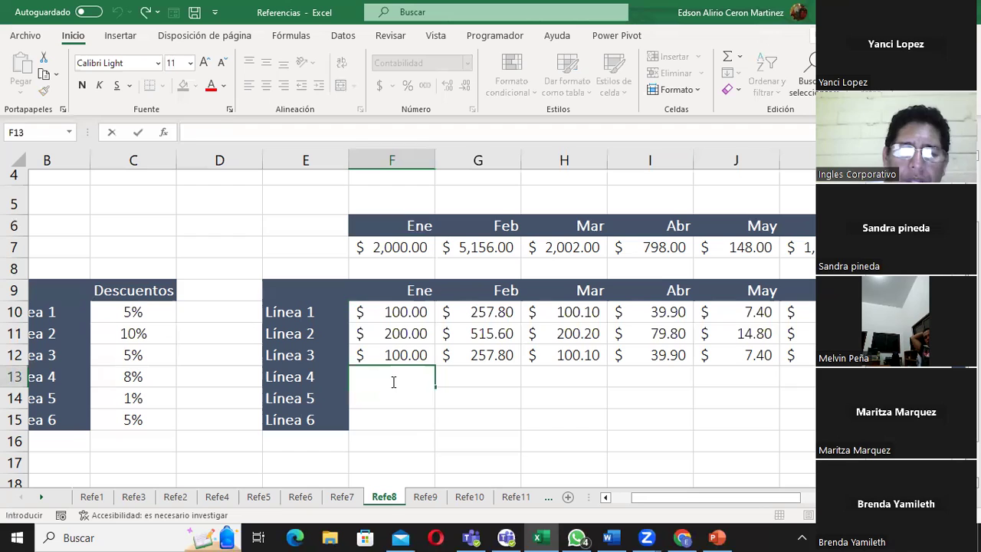
# - In F13, build Línea 4's formula from the 8% rate in C13, dismissing Excel's correction prompt
pyautogui.write('=(')
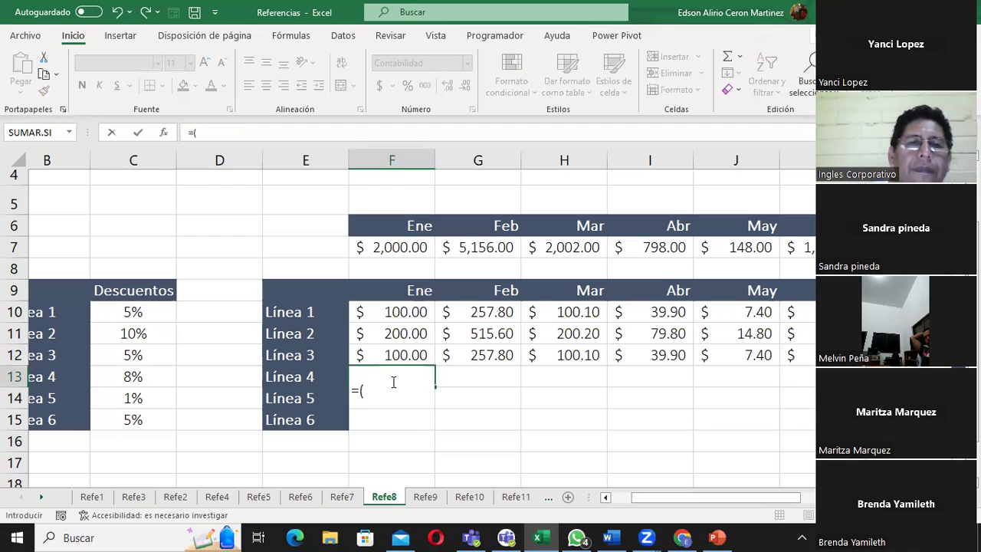
pyautogui.click(126, 377)
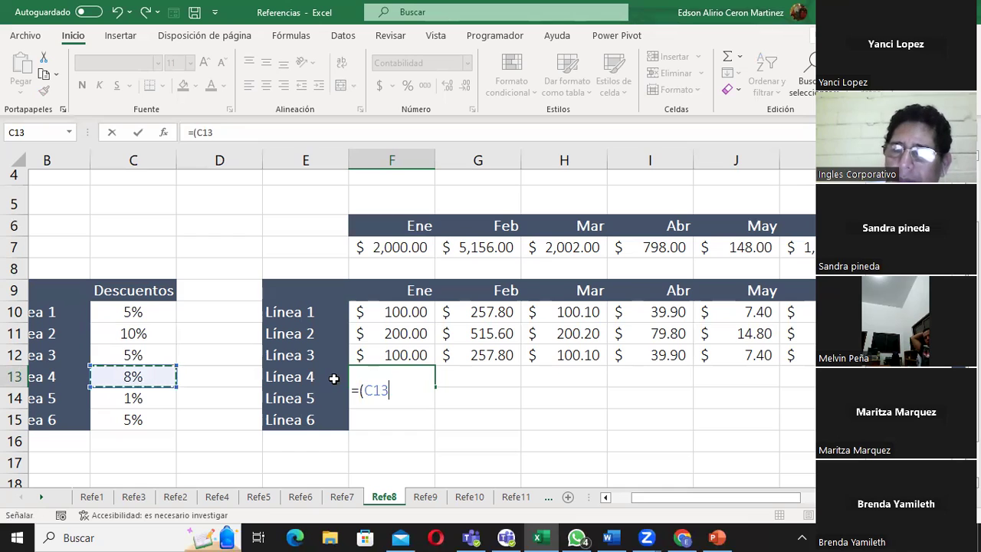
pyautogui.write('*')
pyautogui.click(398, 229)
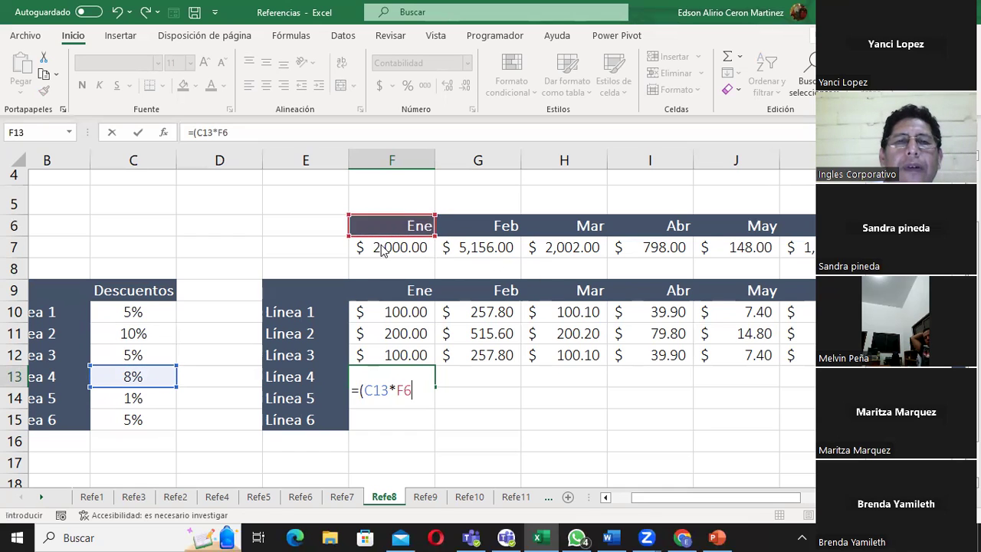
pyautogui.press('Return')
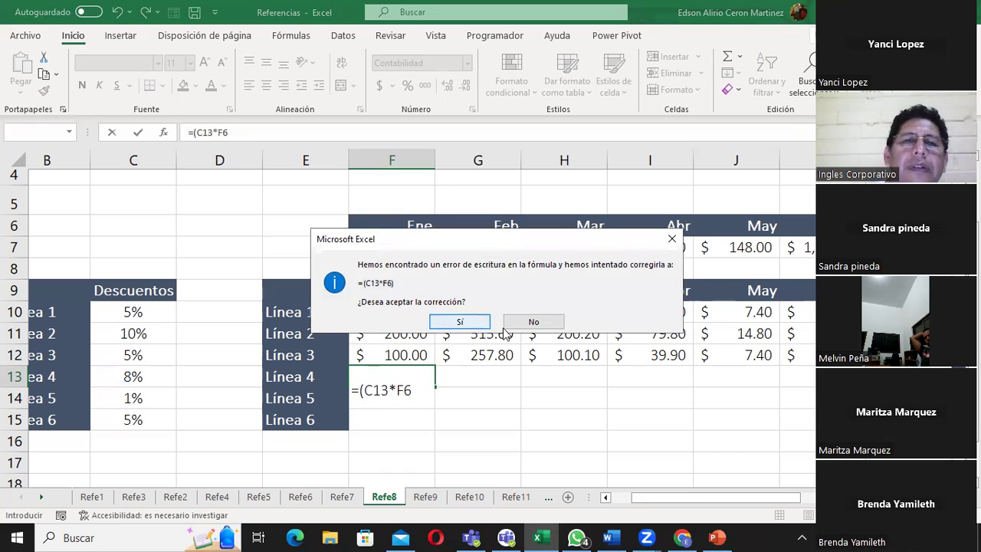
pyautogui.click(536, 324)
pyautogui.click(494, 306)
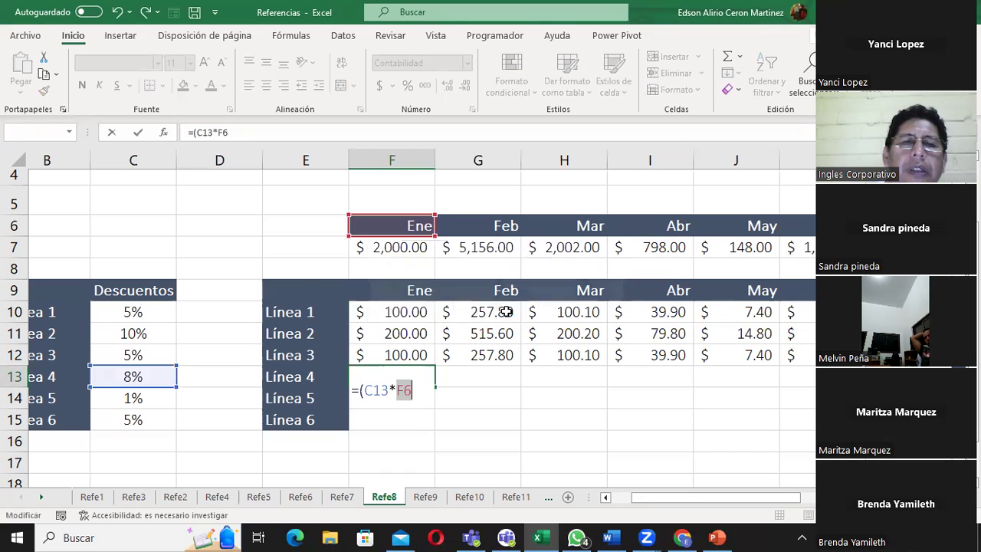
pyautogui.click(402, 228)
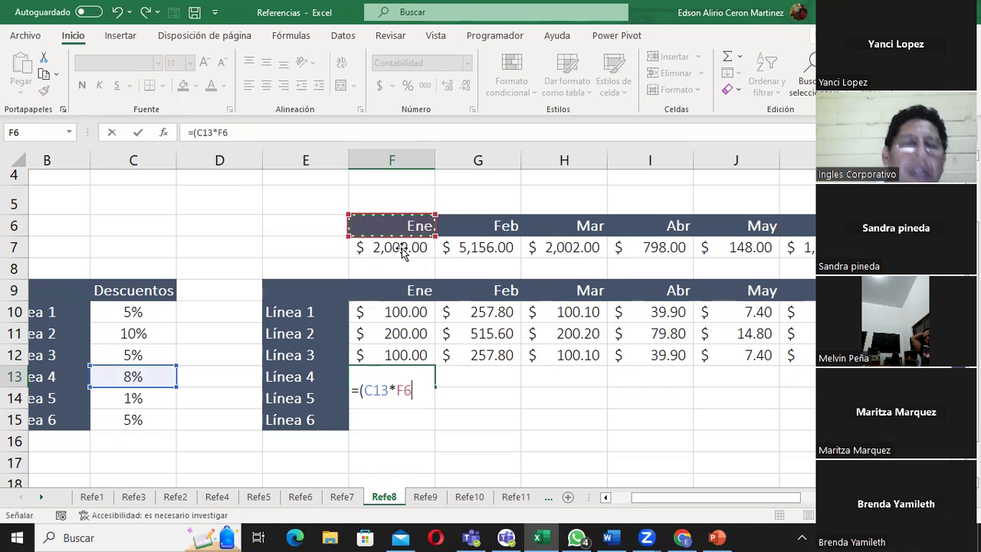
pyautogui.click(416, 389)
# - Correct the amount reference to F7, lock $C$13, and commit =($C$13*F7) showing $160.00
pyautogui.press('BackSpace')
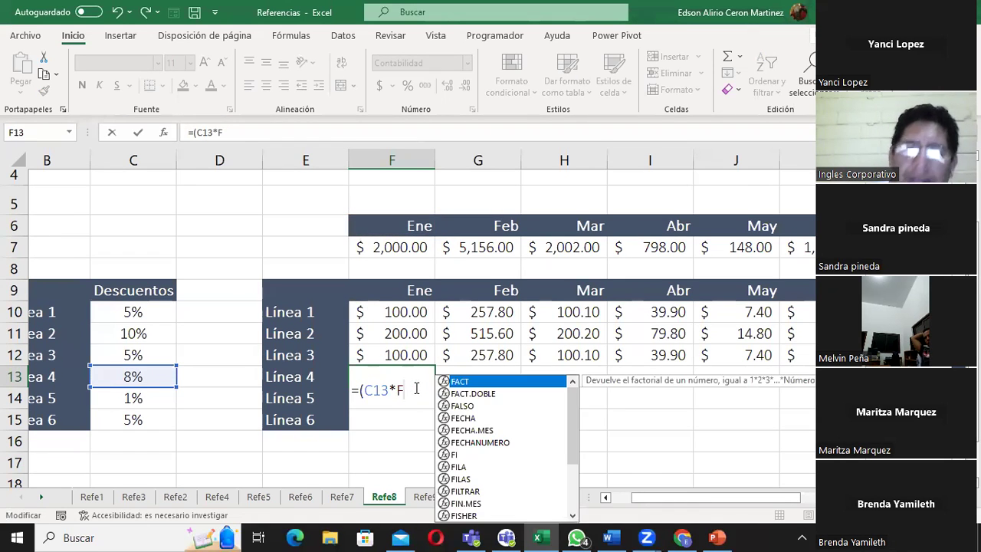
pyautogui.write('7')
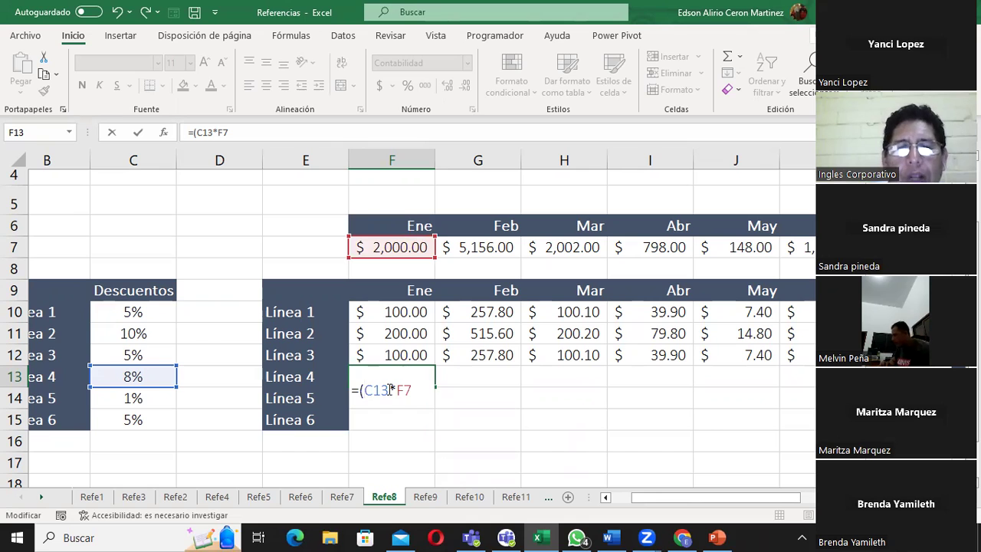
pyautogui.click(364, 390)
pyautogui.write('$')
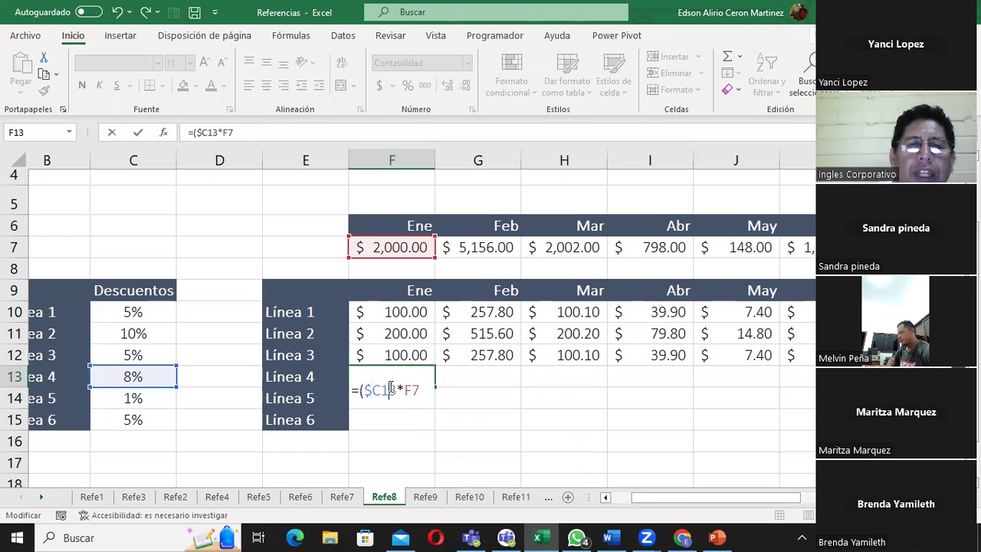
pyautogui.write('$')
pyautogui.press('Return')
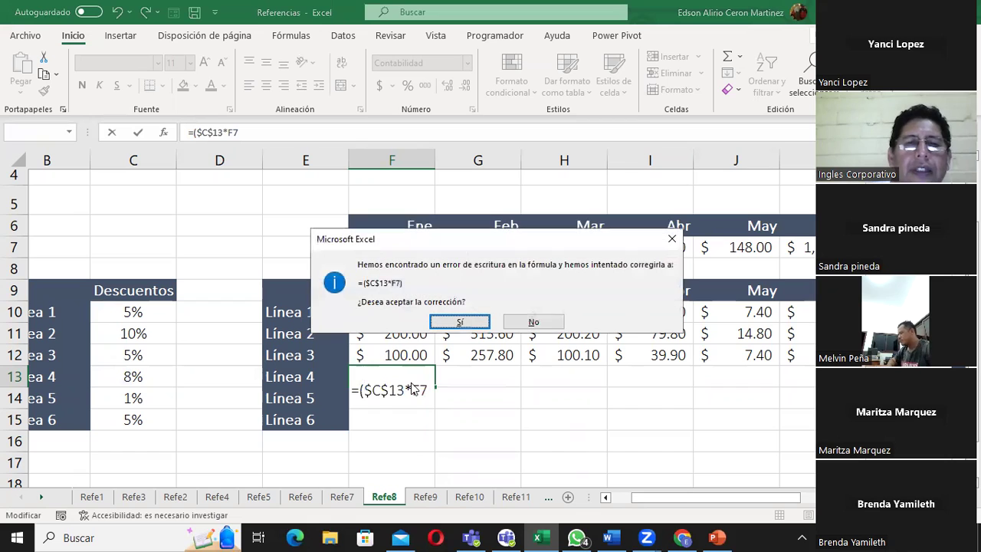
pyautogui.click(459, 323)
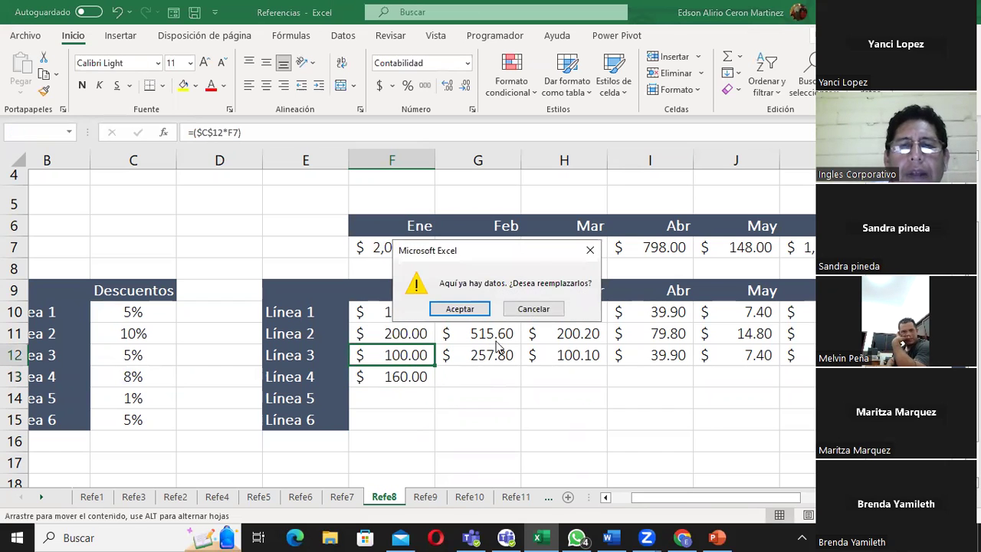
pyautogui.click(553, 309)
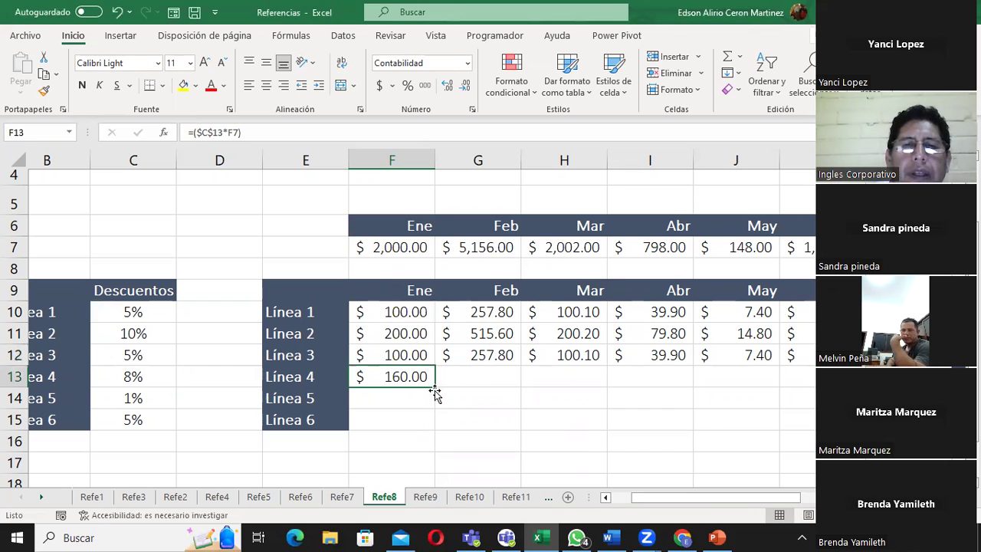
# - Fill Línea 4's F13 formula across February to June
pyautogui.click(437, 379)
pyautogui.click(423, 381)
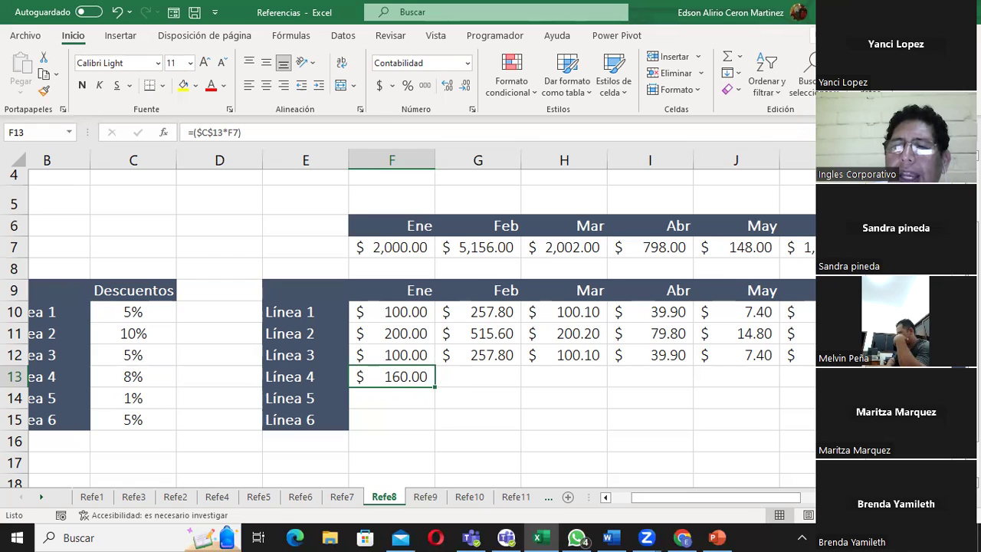
pyautogui.keyDown('ctrl'); pyautogui.scroll(-1, 645, 465); pyautogui.keyUp('ctrl')
pyautogui.keyDown('ctrl'); pyautogui.scroll(-1, 645, 465); pyautogui.keyUp('ctrl')
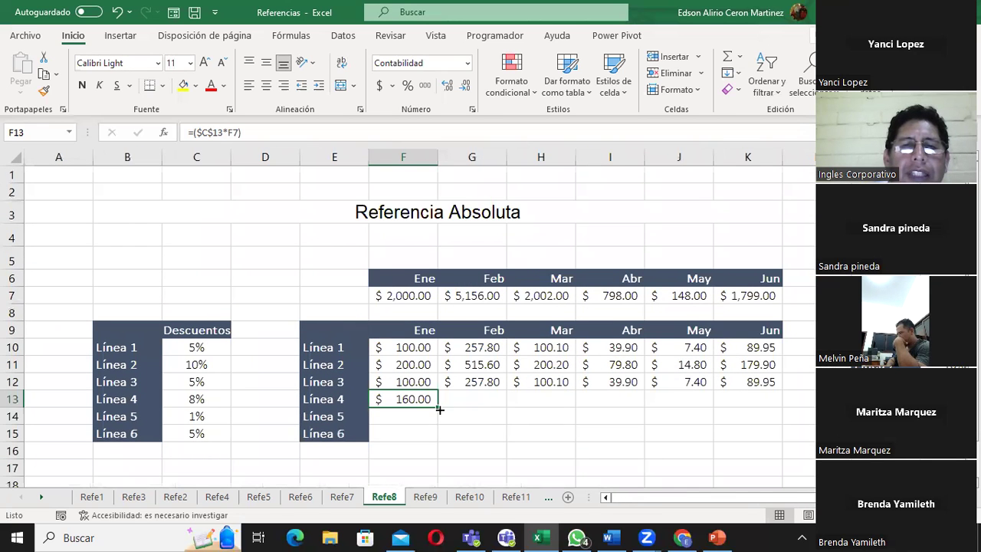
pyautogui.moveTo(440, 410); pyautogui.dragTo(766, 431)
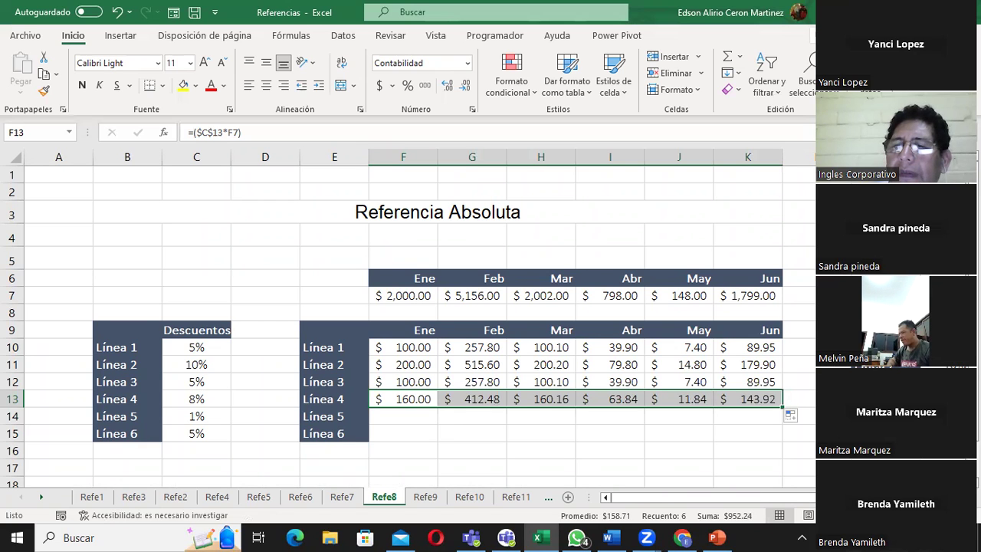
# - Check Línea 4's January–March formulas, e.g. H13 =($C$13*H7), then scroll to the second table
pyautogui.keyDown('ctrl'); pyautogui.scroll(1, 715, 464); pyautogui.keyUp('ctrl')
pyautogui.keyDown('ctrl'); pyautogui.scroll(1, 715, 464); pyautogui.keyUp('ctrl')
pyautogui.keyDown('ctrl'); pyautogui.scroll(2, 716, 464); pyautogui.keyUp('ctrl')
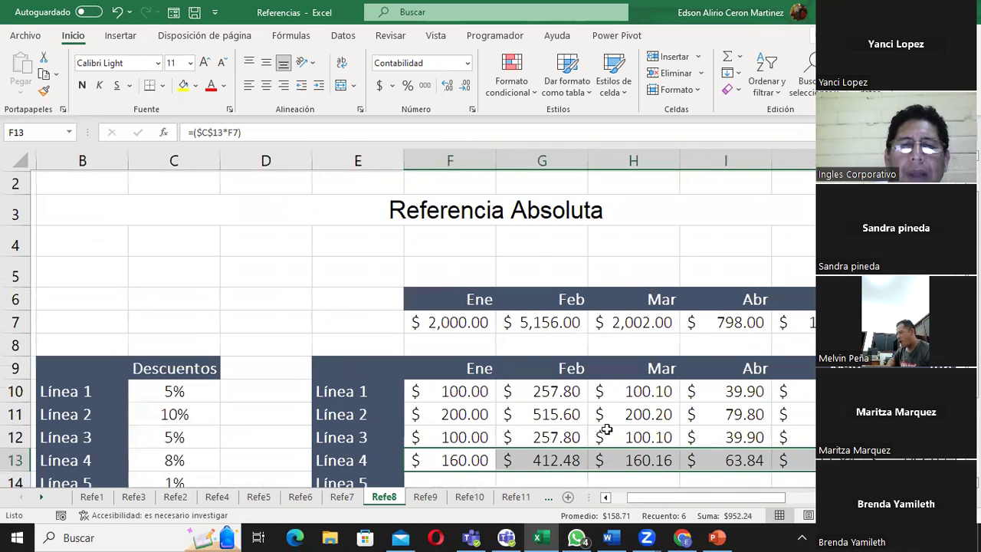
pyautogui.scroll(-2, 605, 429)
pyautogui.click(455, 317)
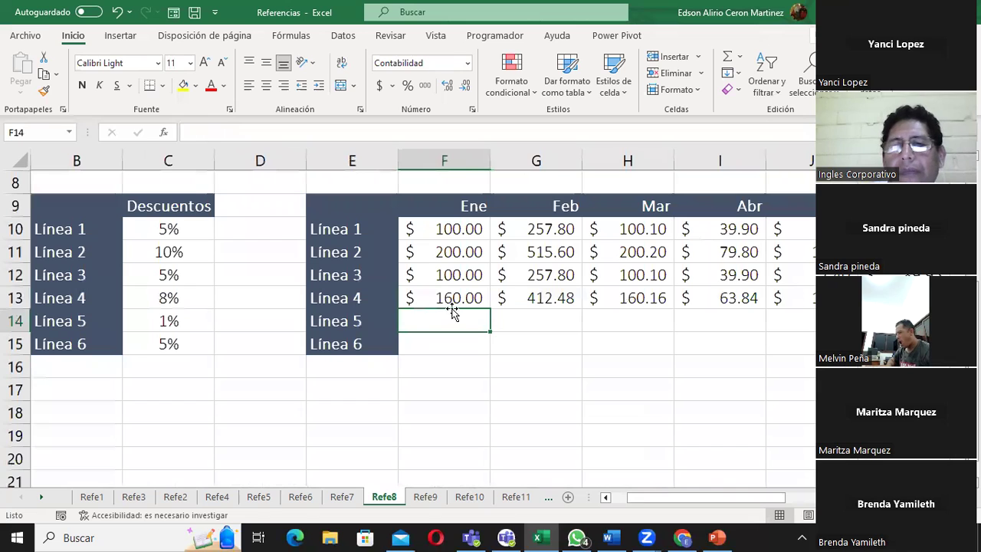
pyautogui.click(452, 299)
pyautogui.doubleClick(447, 299)
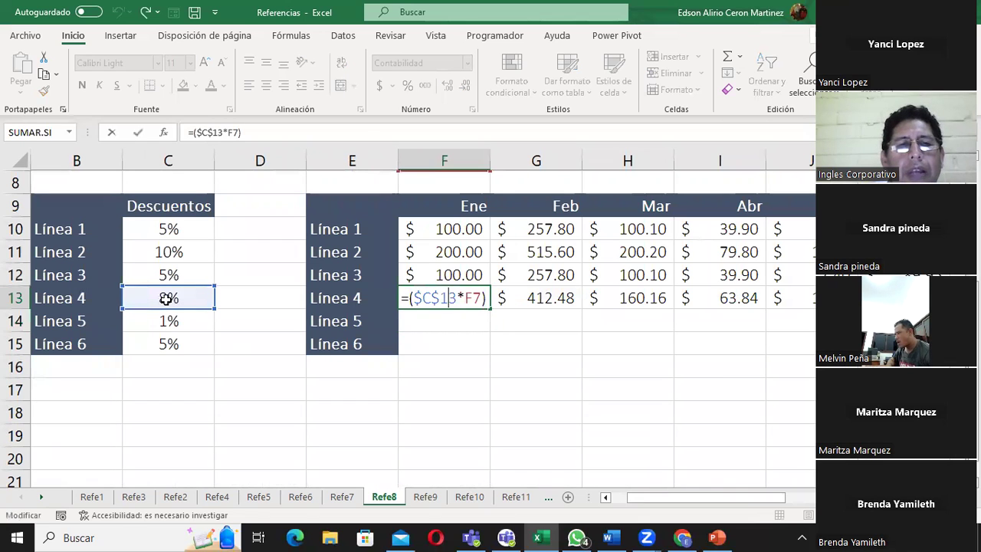
pyautogui.click(556, 297)
pyautogui.doubleClick(526, 301)
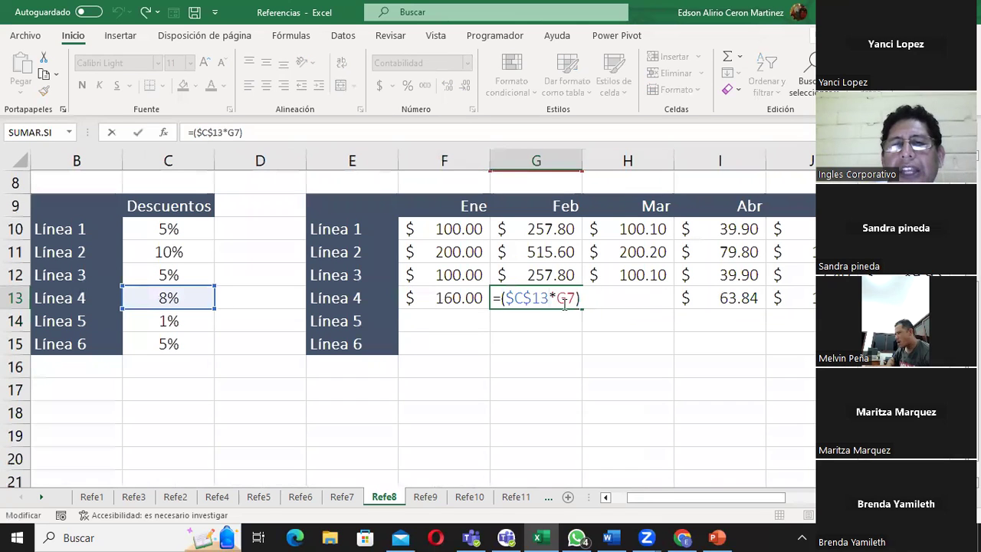
pyautogui.hotkey('ctrl', 'Return')
pyautogui.doubleClick(633, 300)
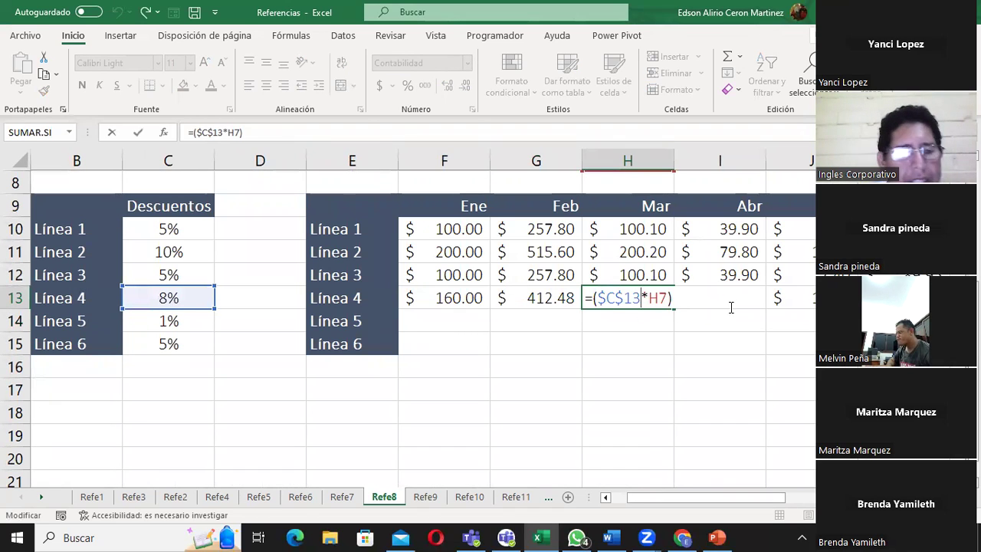
pyautogui.hotkey('ctrl', 'Return')
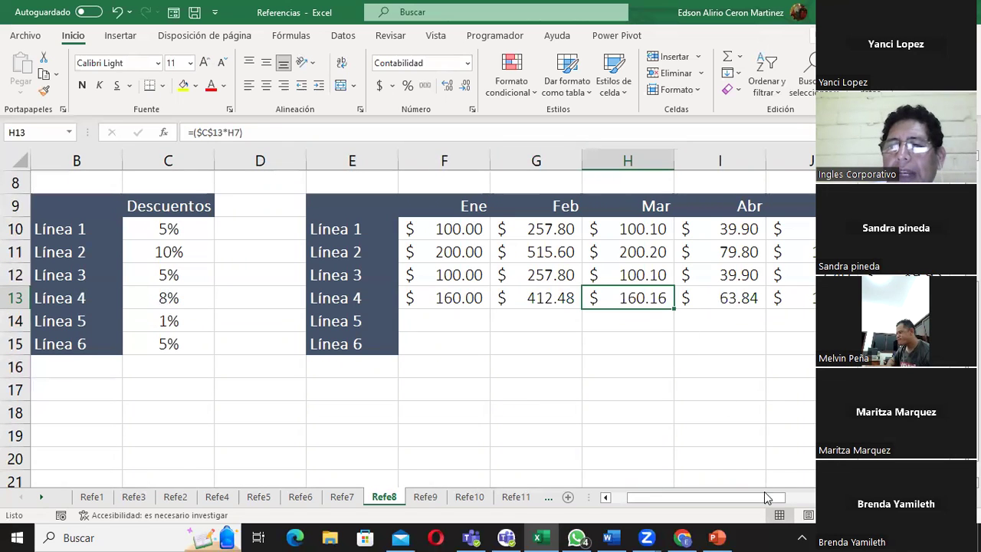
pyautogui.moveTo(766, 496); pyautogui.dragTo(789, 497)
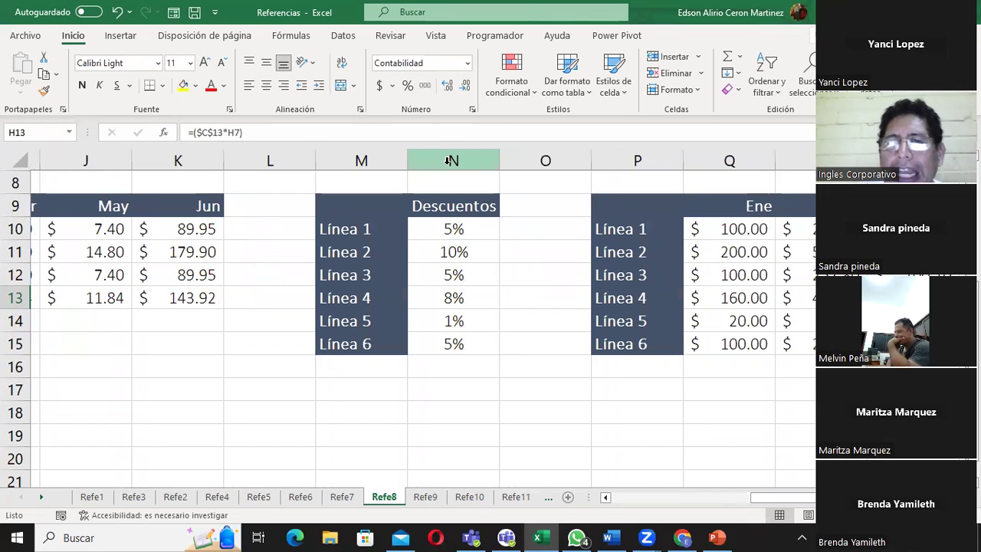
pyautogui.click(455, 231)
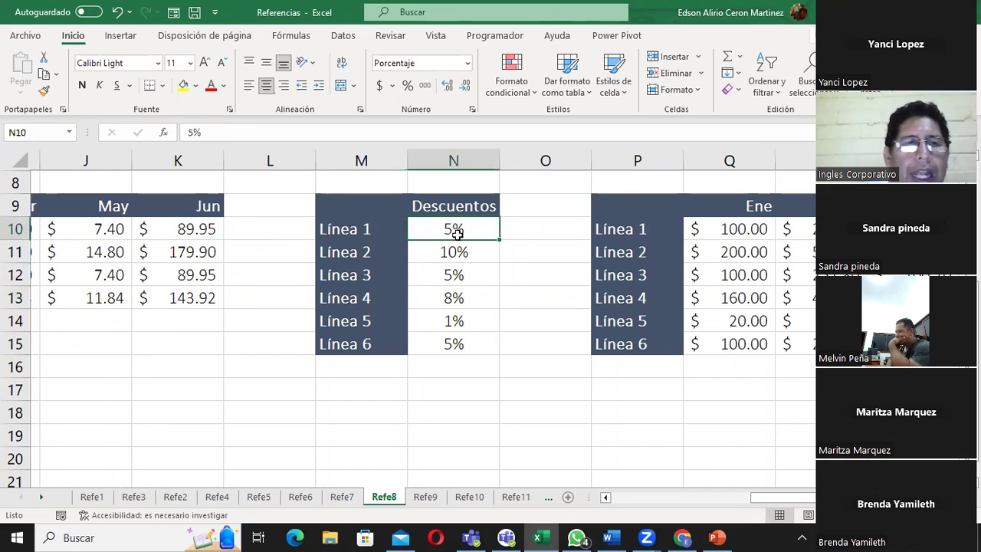
pyautogui.click(460, 258)
pyautogui.click(460, 277)
pyautogui.click(462, 296)
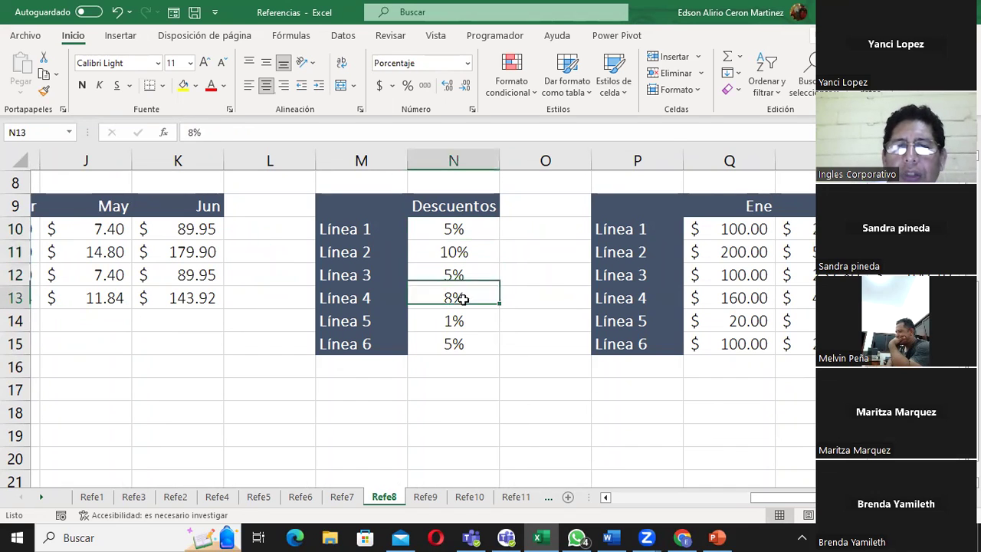
pyautogui.click(464, 322)
pyautogui.click(463, 344)
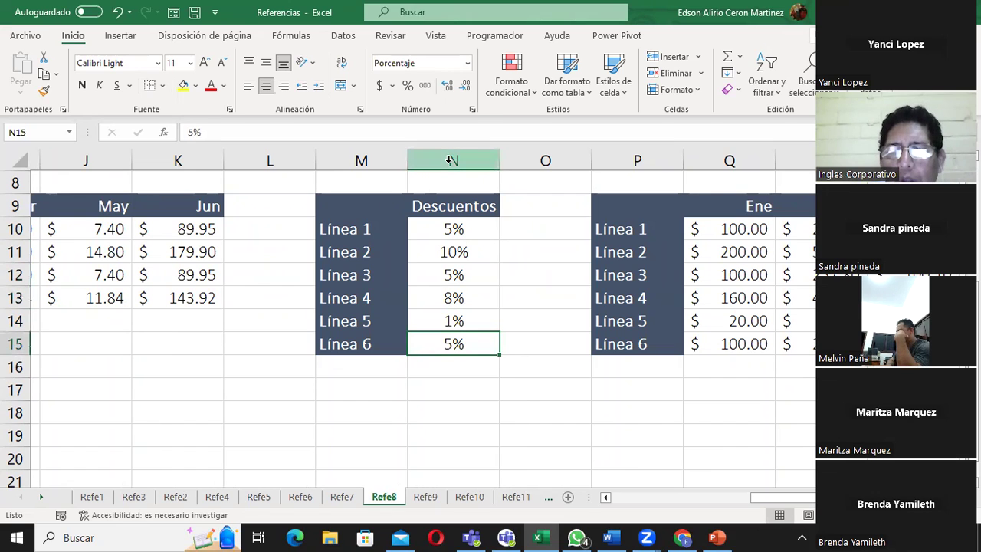
pyautogui.click(442, 225)
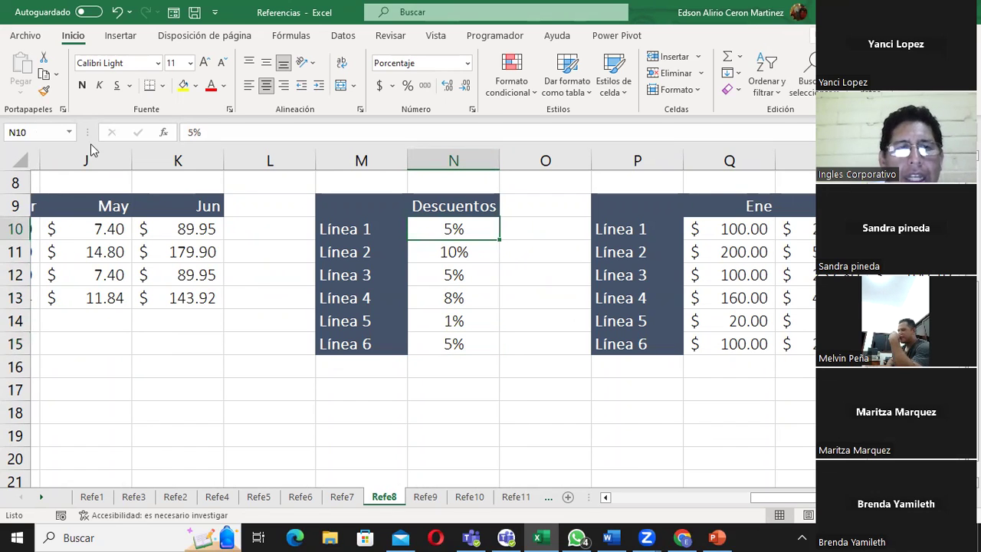
pyautogui.click(430, 254)
pyautogui.click(450, 271)
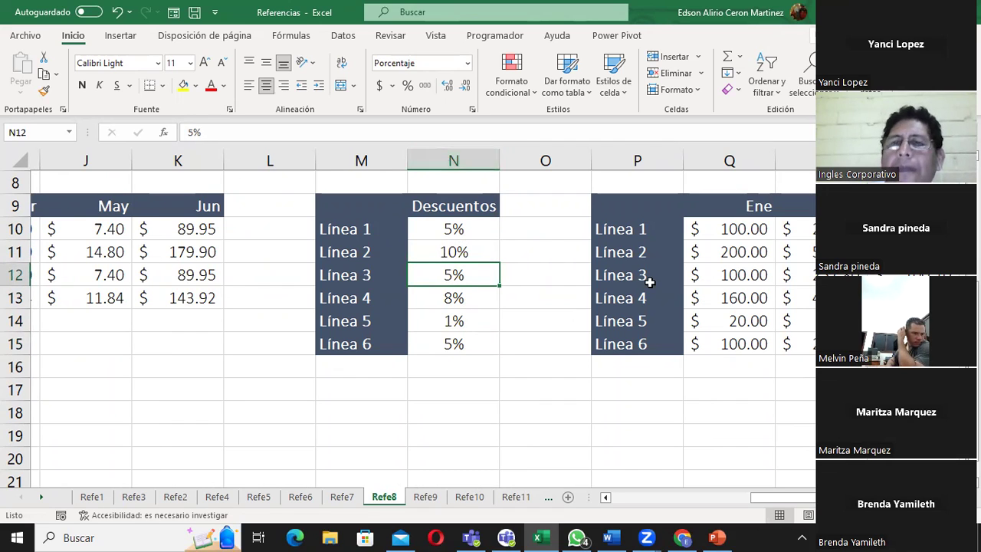
pyautogui.scroll(1, 650, 278)
pyautogui.click(702, 236)
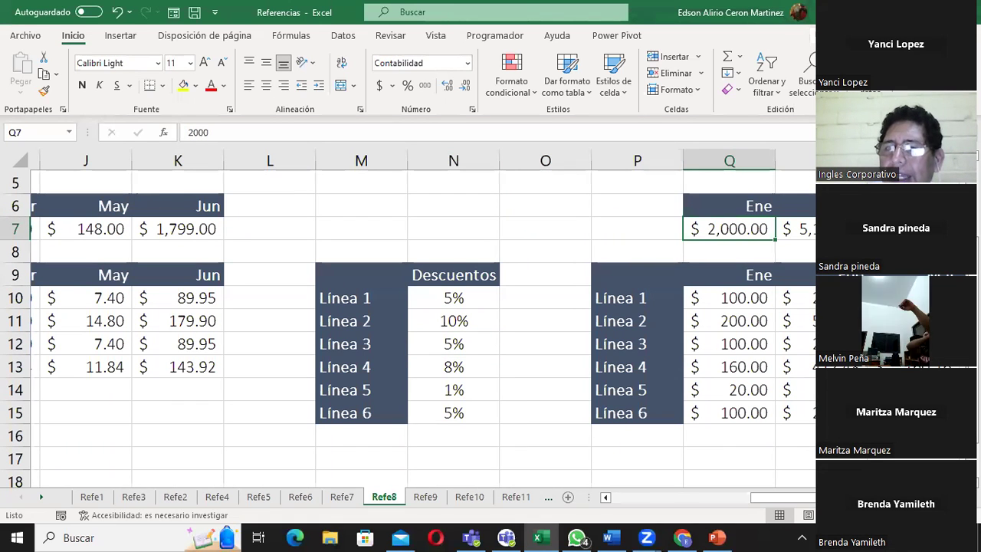
pyautogui.hscroll(2, 443, 326)
pyautogui.hscroll(2, 444, 326)
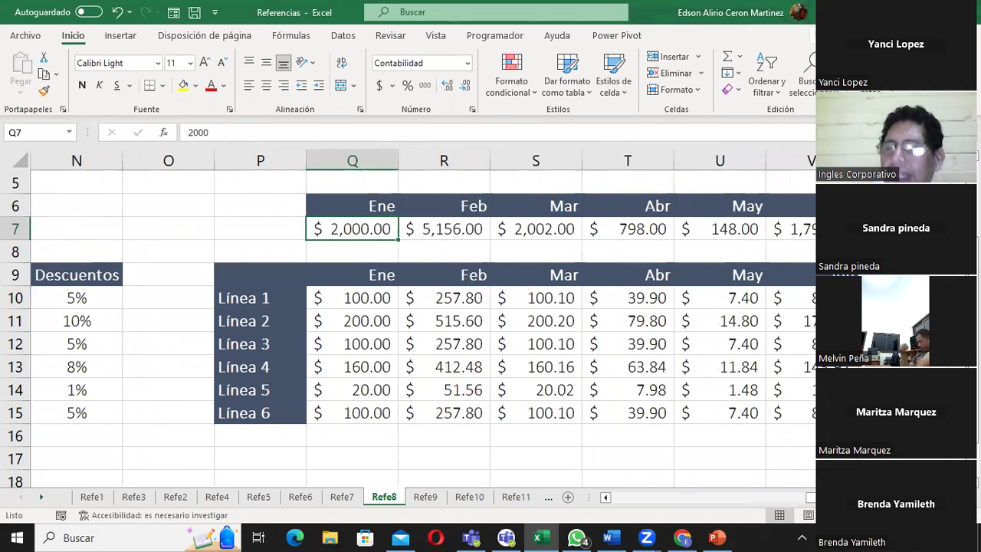
pyautogui.click(789, 228)
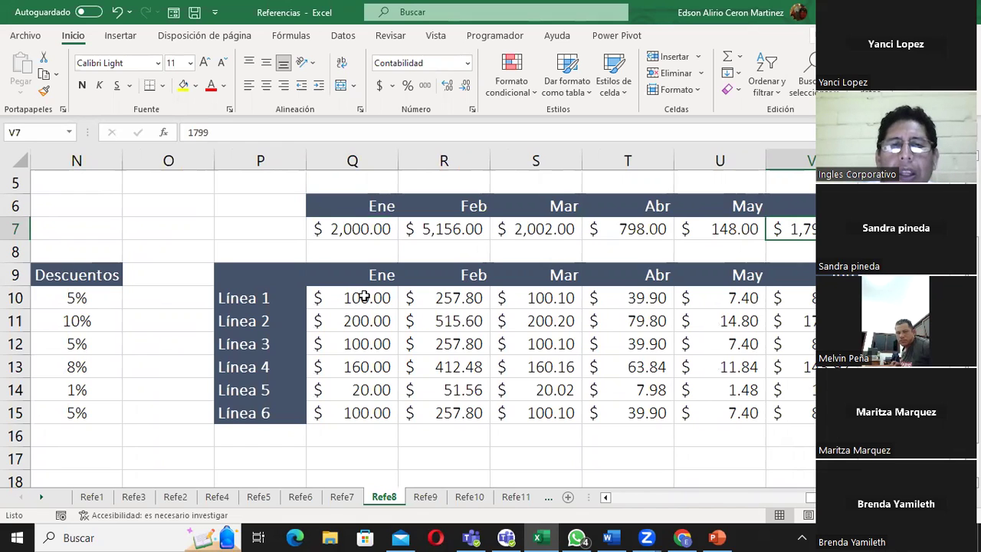
# - Clear the old results in Q11:V15 and R10:V10 of the second table
pyautogui.click(363, 296)
pyautogui.moveTo(373, 319); pyautogui.dragTo(800, 414)
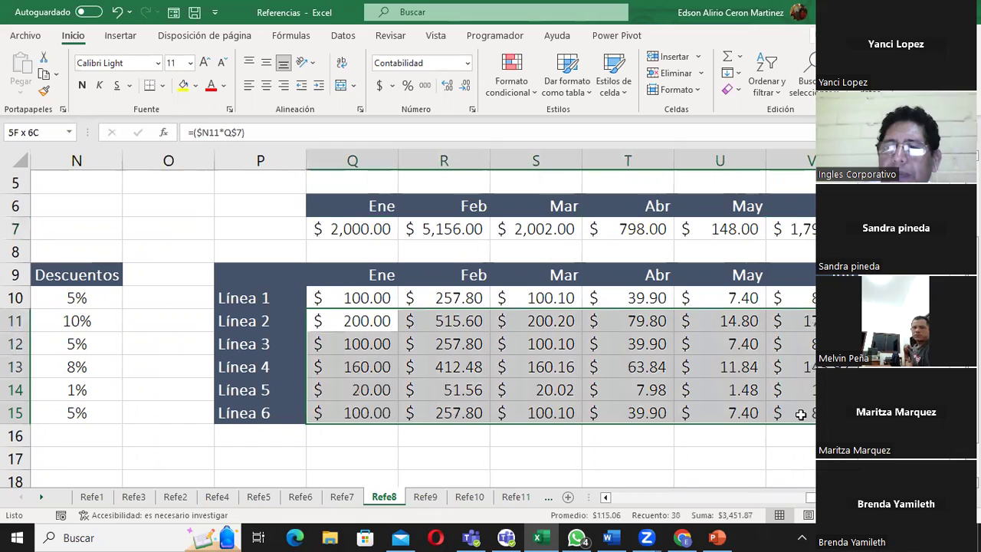
pyautogui.press('Delete')
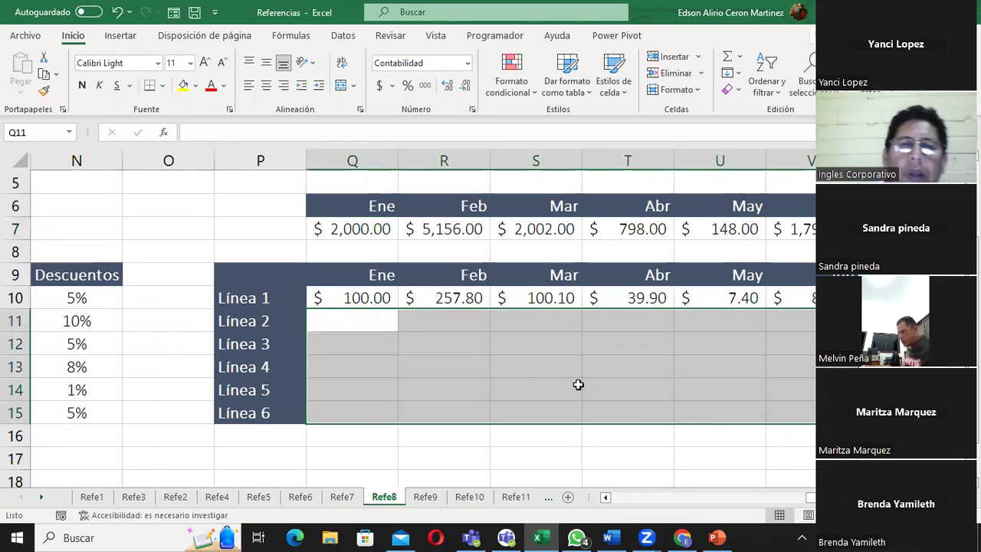
pyautogui.moveTo(459, 299); pyautogui.dragTo(803, 305)
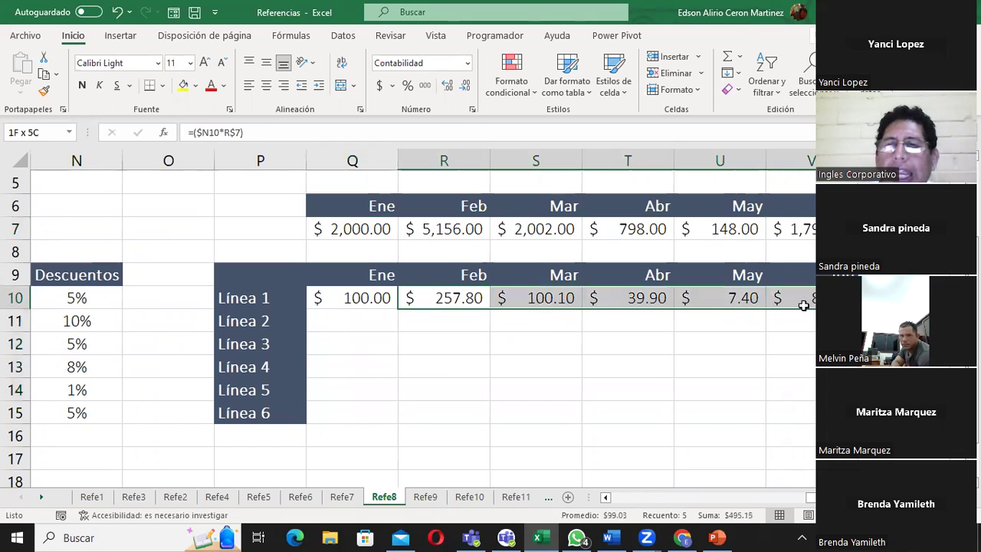
pyautogui.press('Delete')
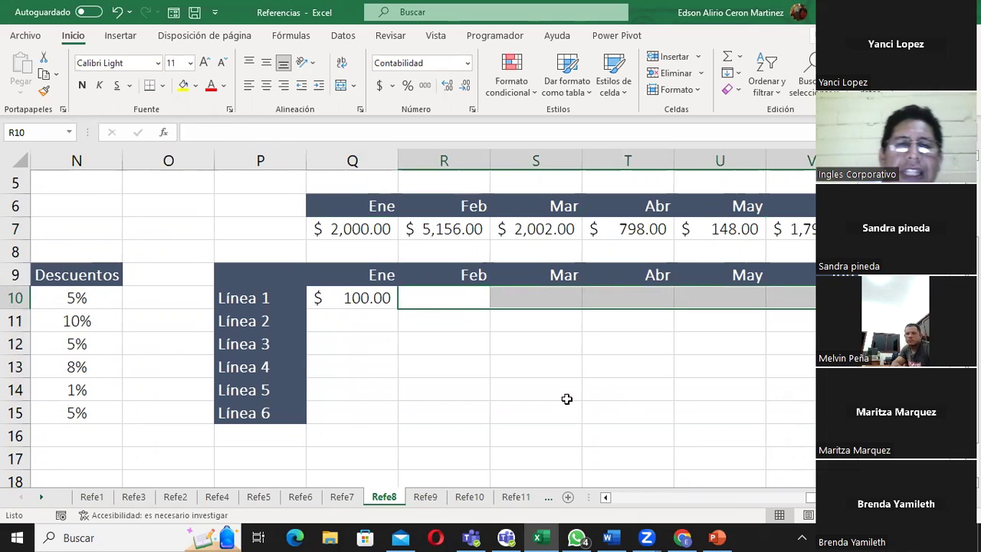
# - Re-enter Q10's =($N10*Q$7) and fill it right and down through V15
pyautogui.doubleClick(357, 301)
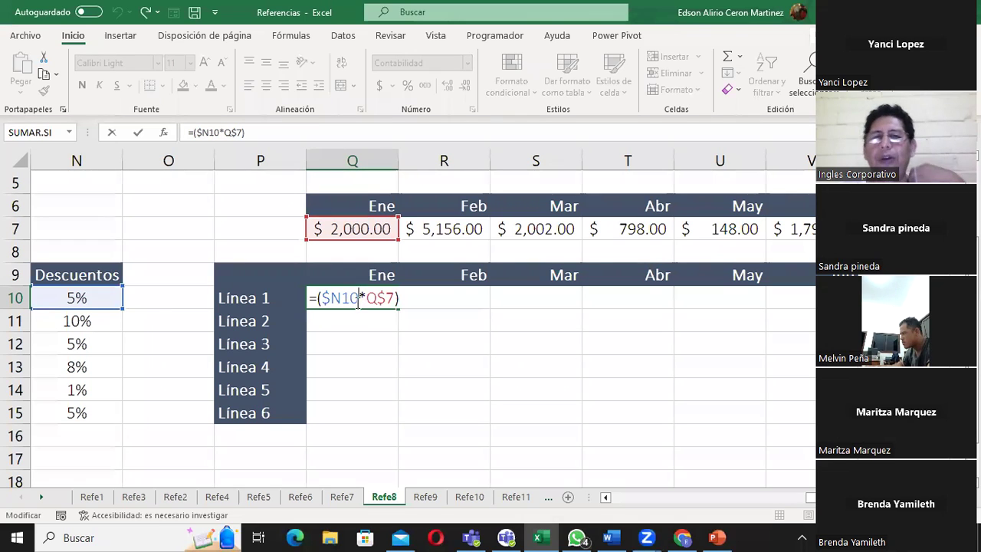
pyautogui.press('Return')
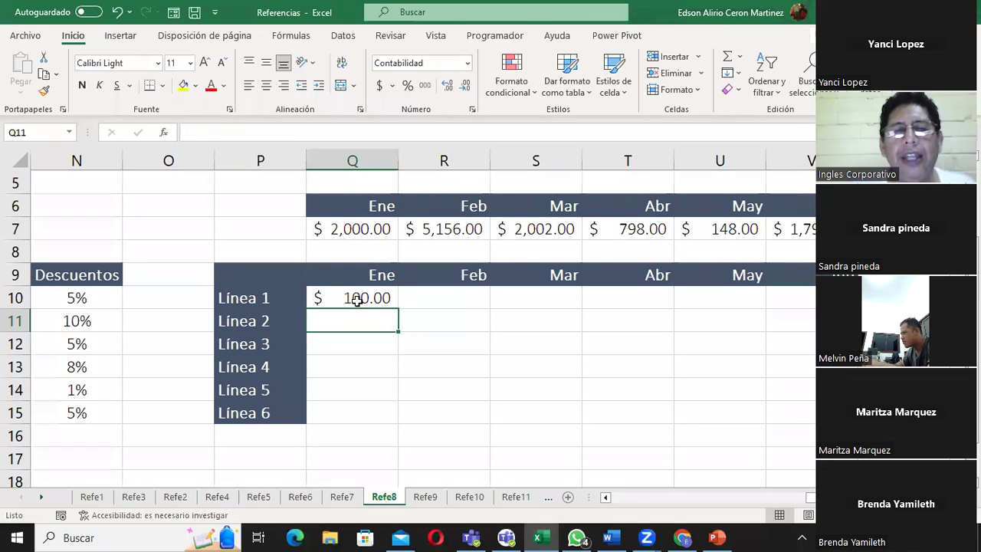
pyautogui.click(357, 298)
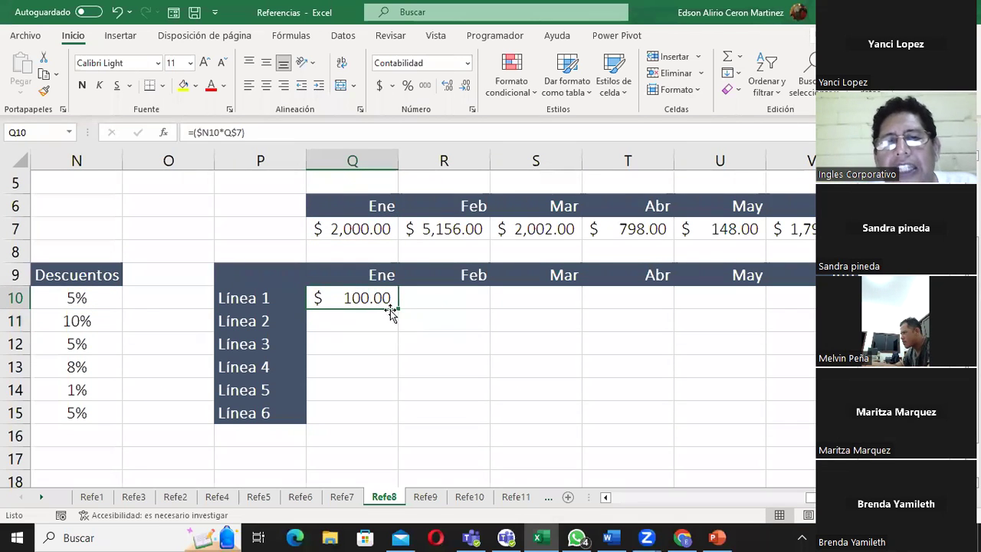
pyautogui.moveTo(398, 307)
pyautogui.mouseDown()
pyautogui.moveTo(799, 330)
pyautogui.moveTo(812, 421)
pyautogui.mouseUp()
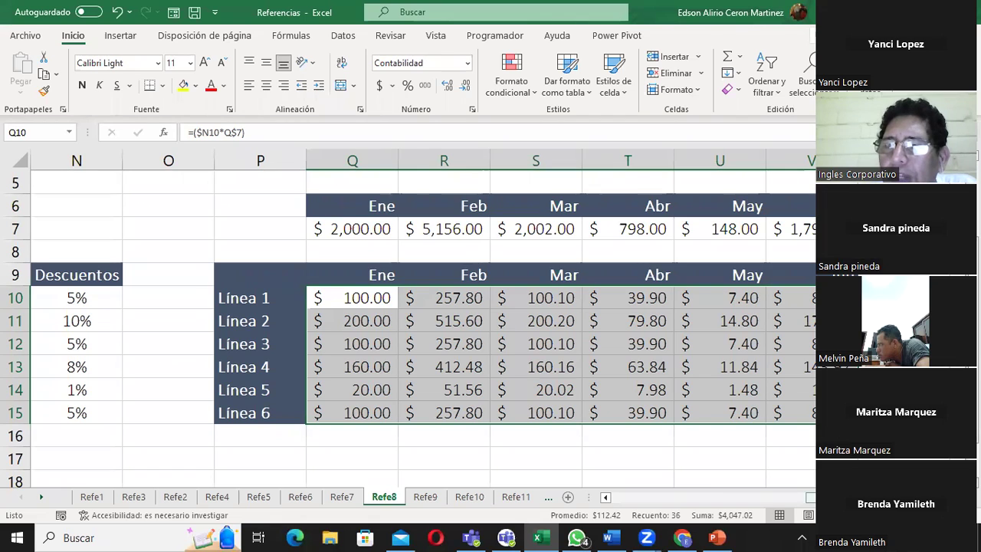
pyautogui.moveTo(801, 498); pyautogui.dragTo(777, 498)
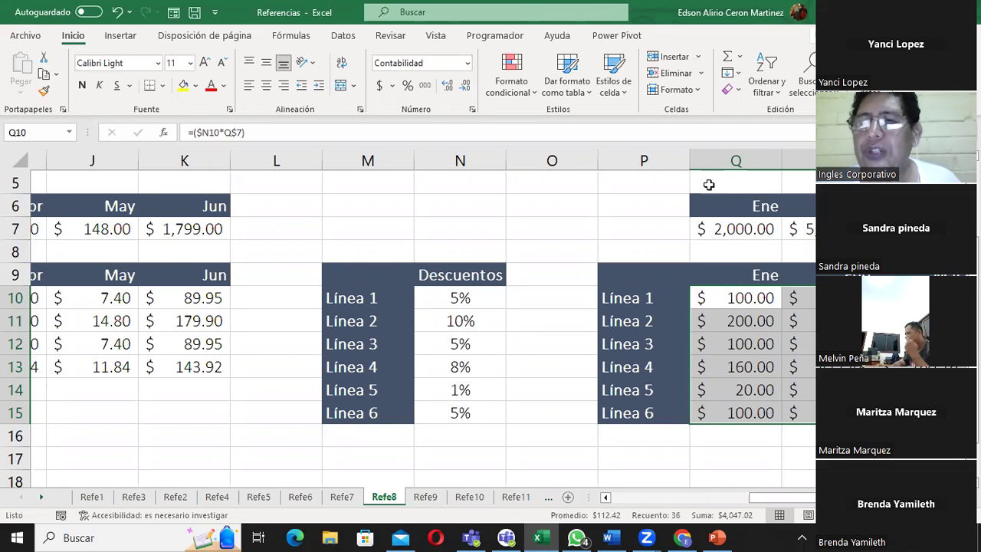
pyautogui.click(751, 331)
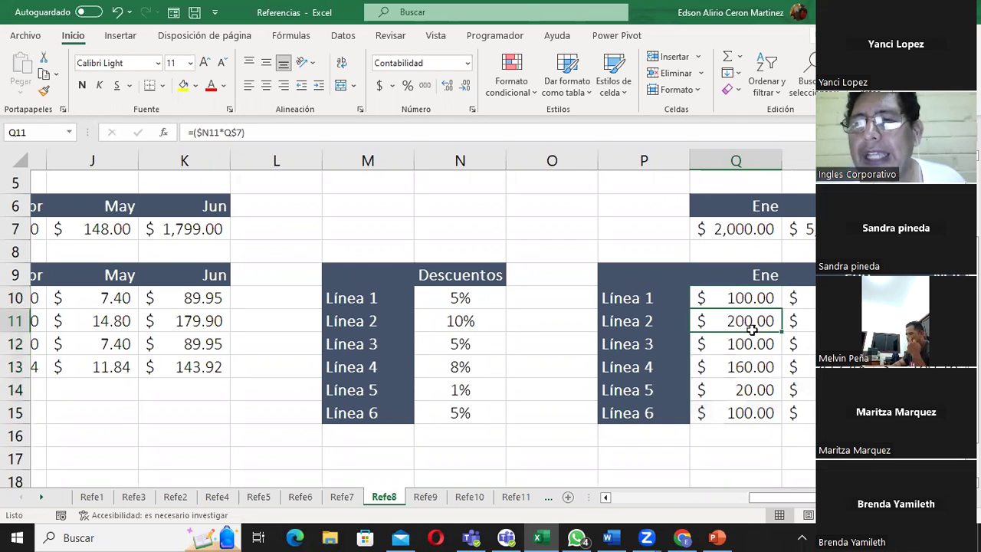
pyautogui.click(150, 314)
pyautogui.moveTo(789, 498)
pyautogui.mouseDown()
pyautogui.moveTo(746, 503)
pyautogui.moveTo(663, 466)
pyautogui.mouseUp()
pyautogui.moveTo(383, 298); pyautogui.dragTo(394, 368)
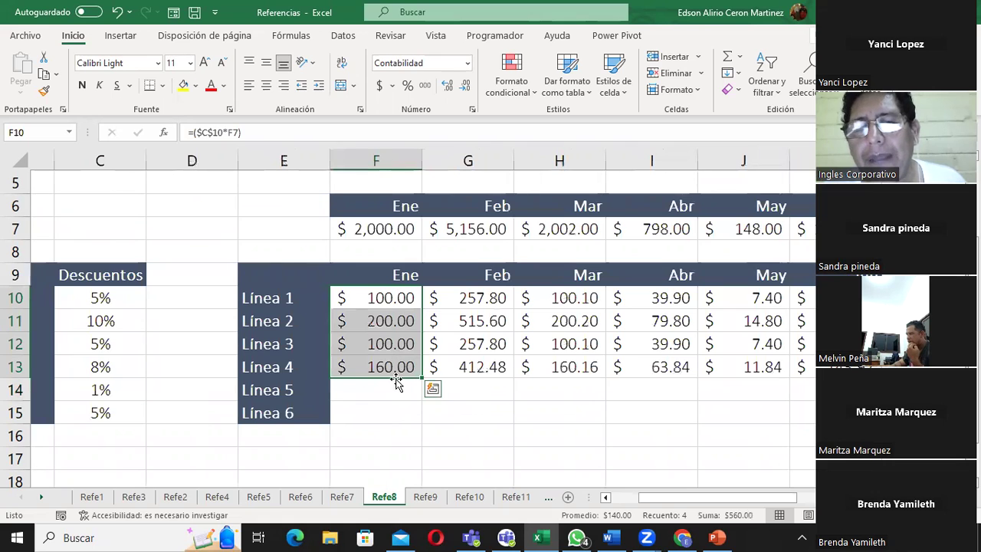
pyautogui.moveTo(84, 297); pyautogui.dragTo(100, 410)
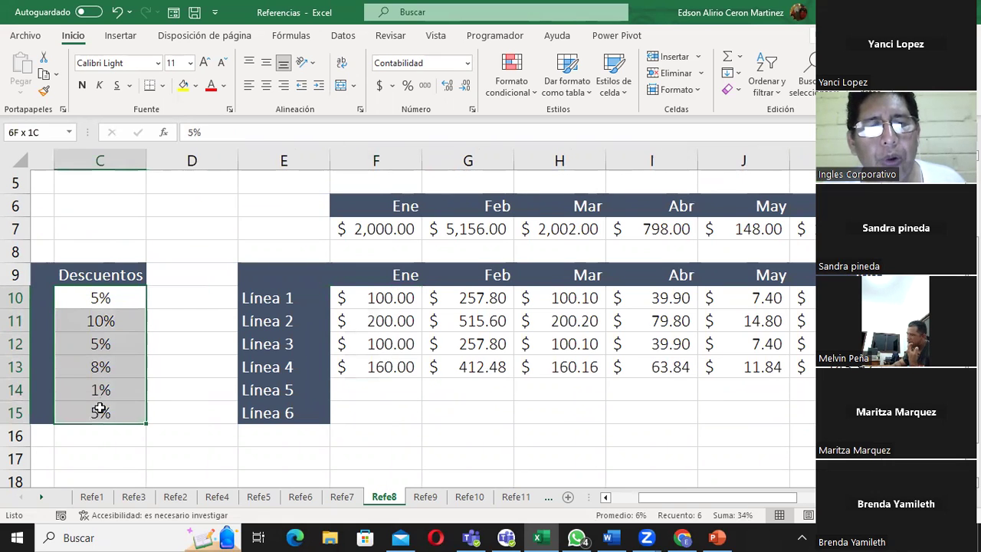
pyautogui.click(370, 228)
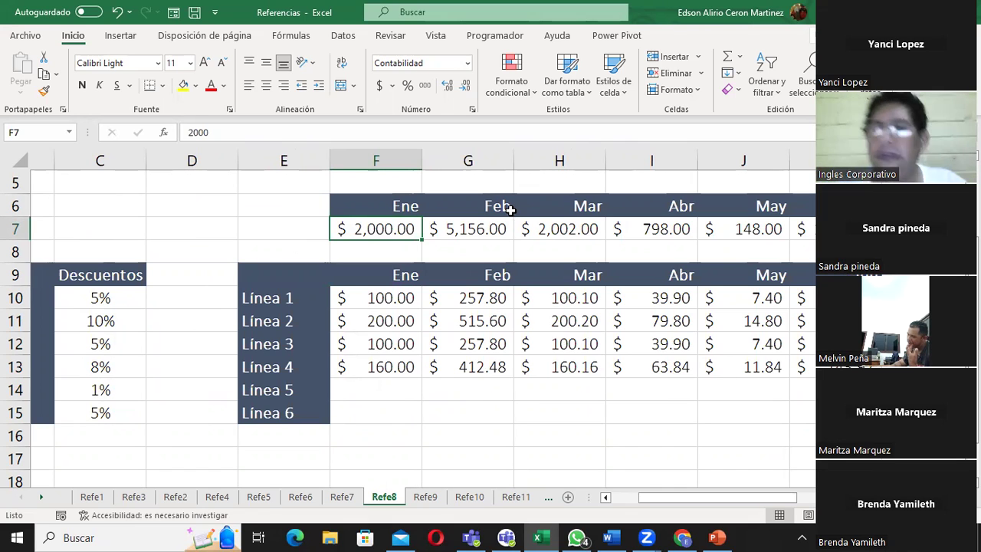
# - Open the Refe10 sheet and check Posicion1's W, X and Y values against its empty W+X+Y cell
pyautogui.click(425, 497)
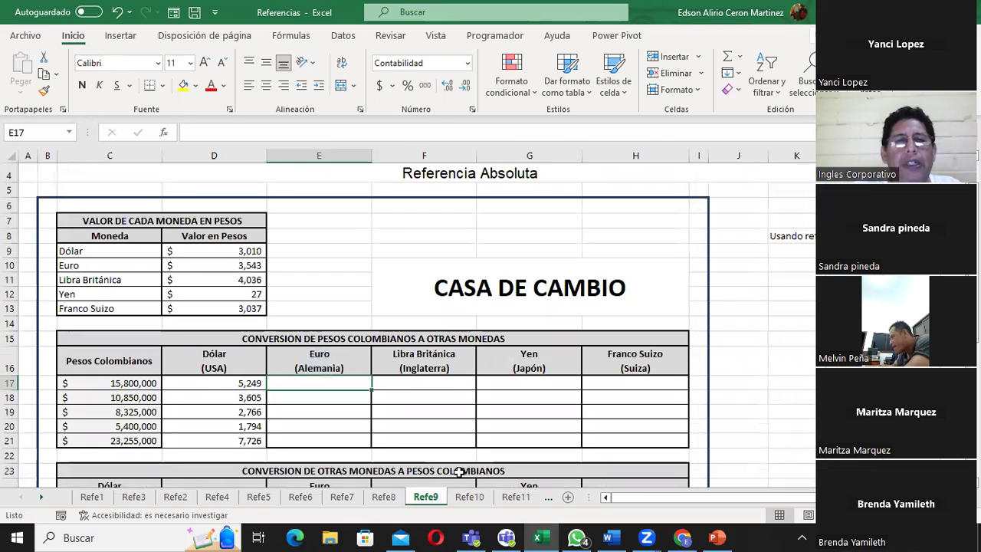
pyautogui.click(470, 498)
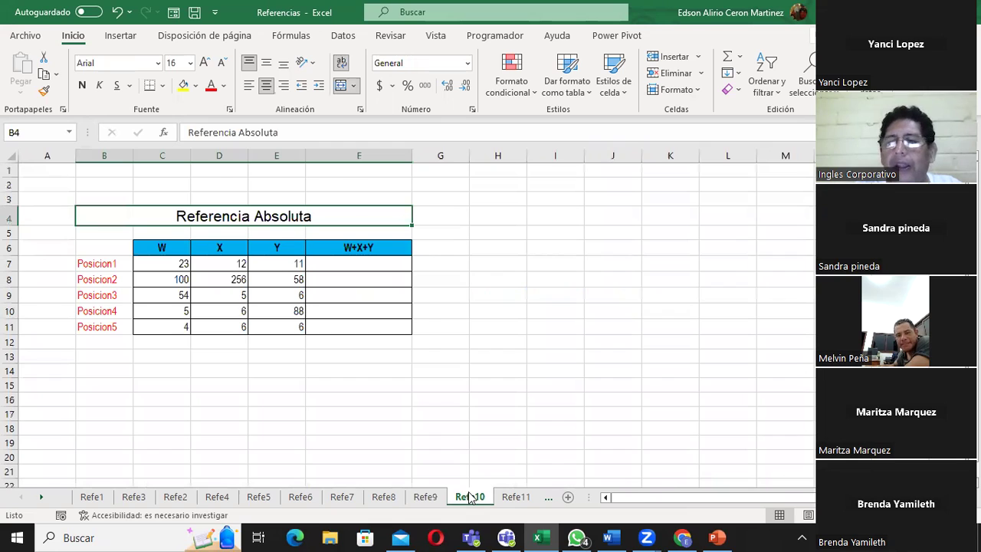
pyautogui.click(347, 268)
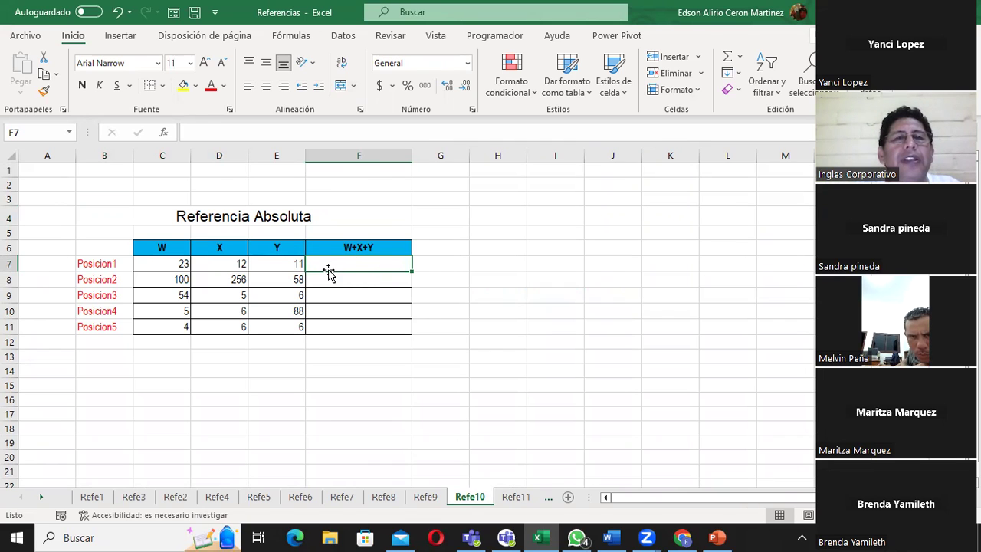
pyautogui.click(176, 266)
pyautogui.click(221, 265)
pyautogui.click(277, 265)
pyautogui.click(353, 266)
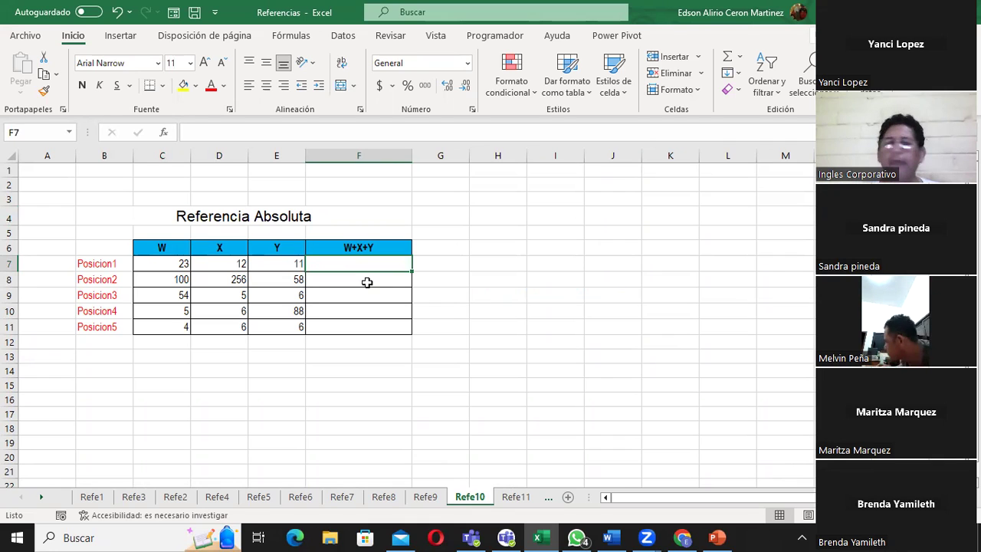
pyautogui.click(429, 498)
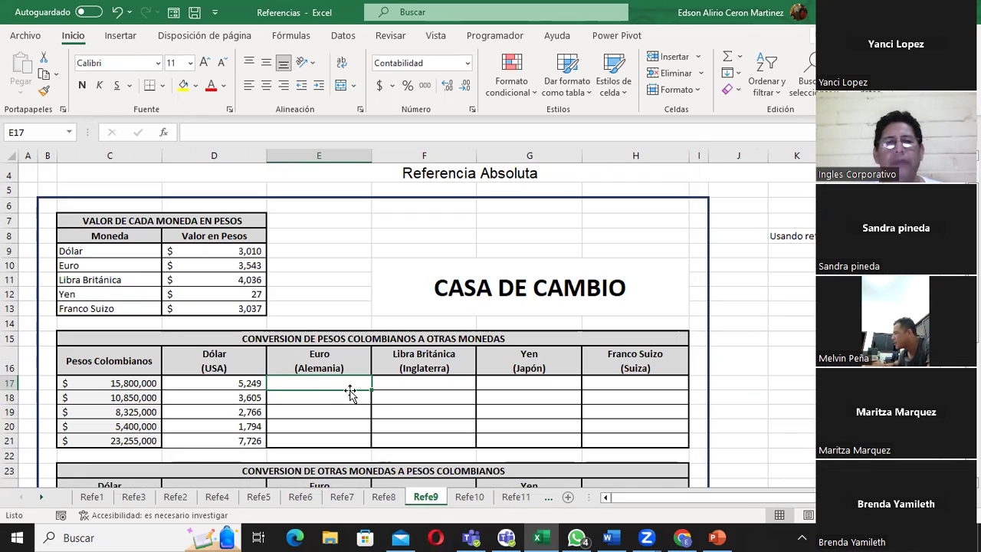
pyautogui.click(472, 498)
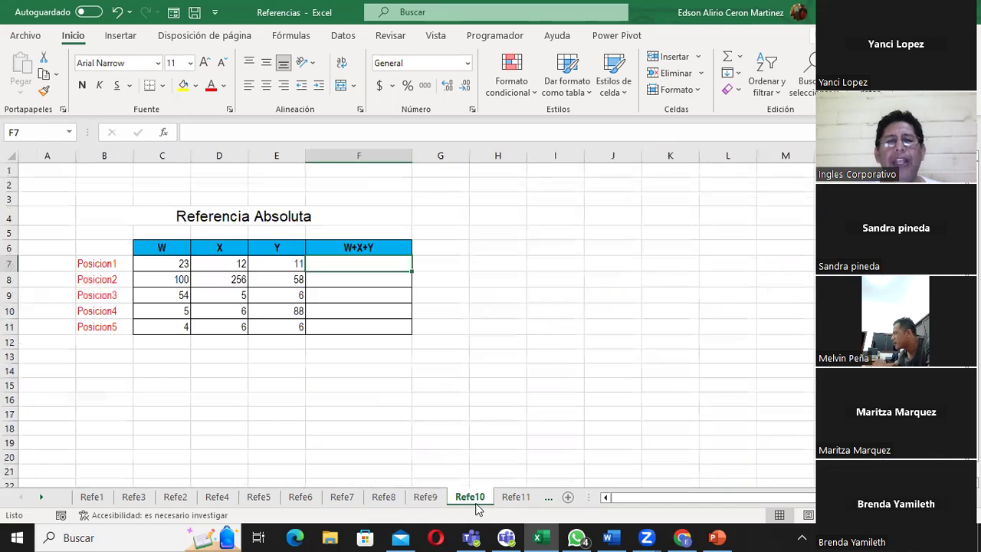
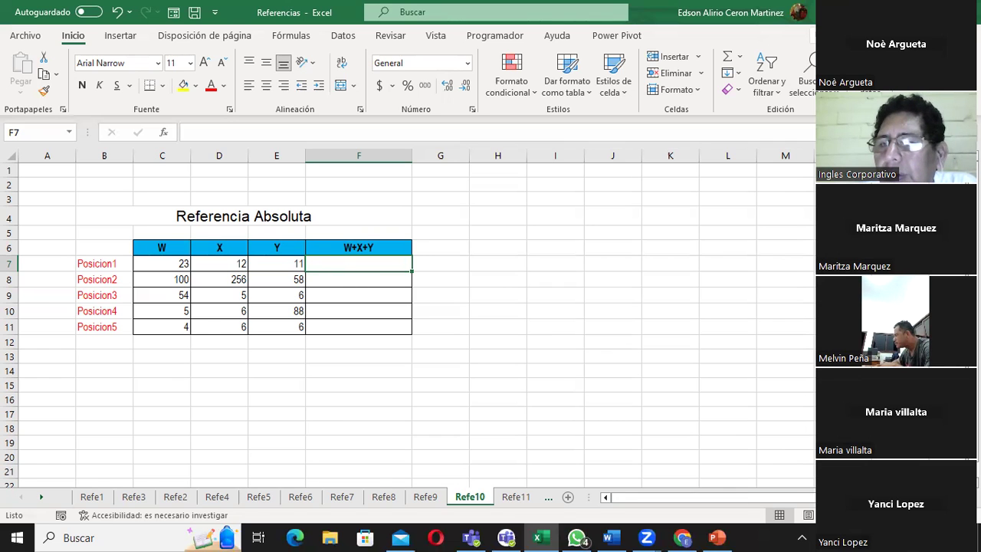
# - Review Posicion1's W, X and Y values across row 7 on Refe10
pyautogui.scroll(1, 328, 339)
pyautogui.scroll(1, 329, 340)
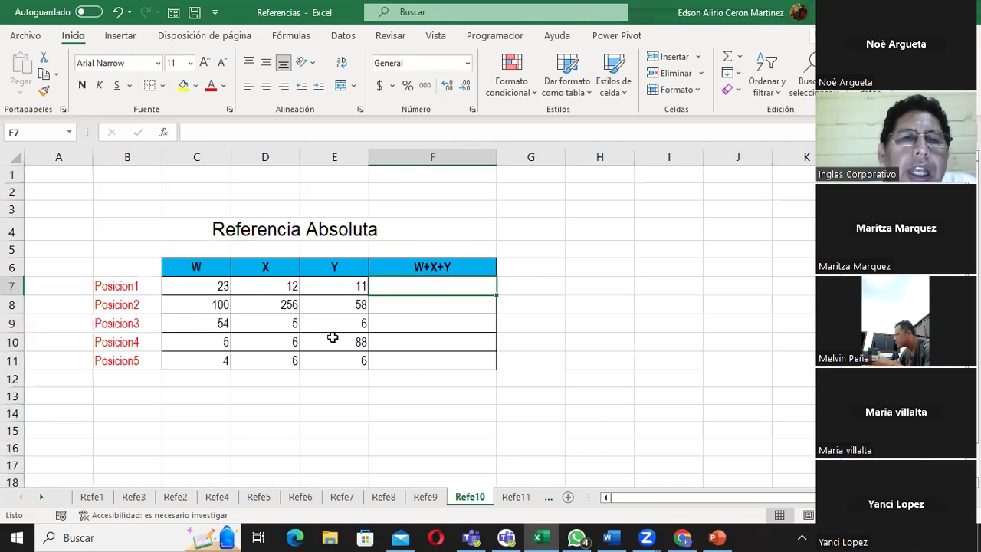
pyautogui.click(199, 291)
pyautogui.click(258, 282)
pyautogui.click(361, 286)
pyautogui.click(396, 289)
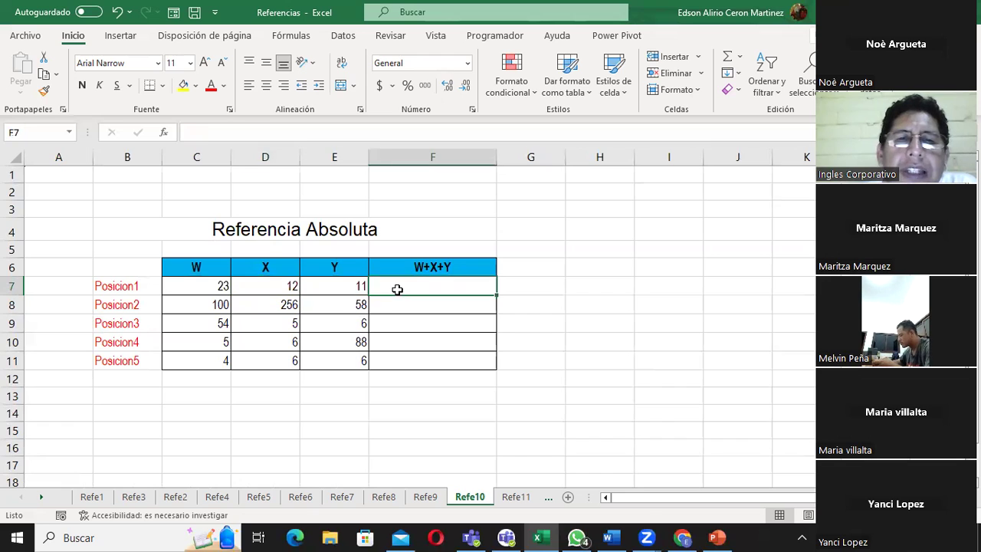
# - Enter =(C7+D7+E7) in F7 to sum Posicion1's W, X and Y
pyautogui.doubleClick(406, 287)
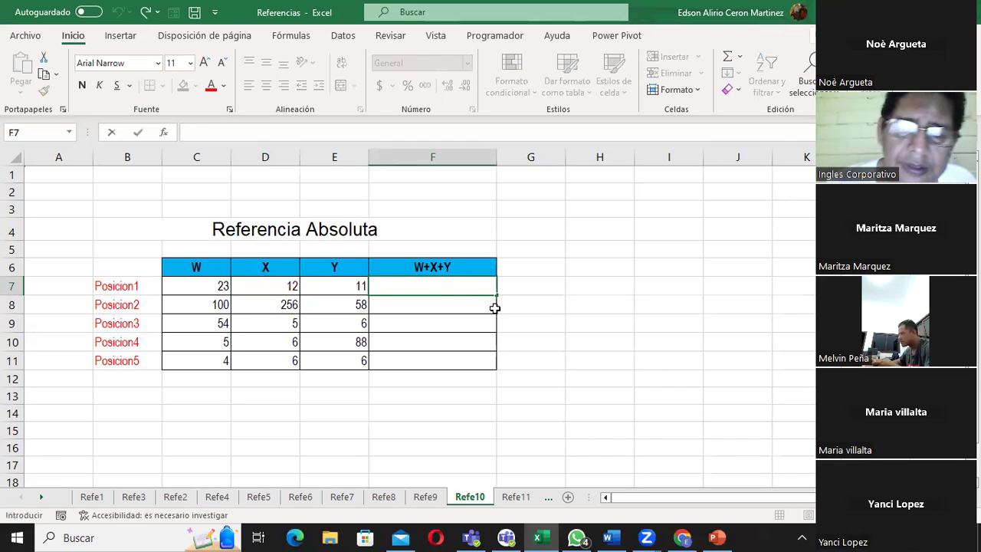
pyautogui.write('=(')
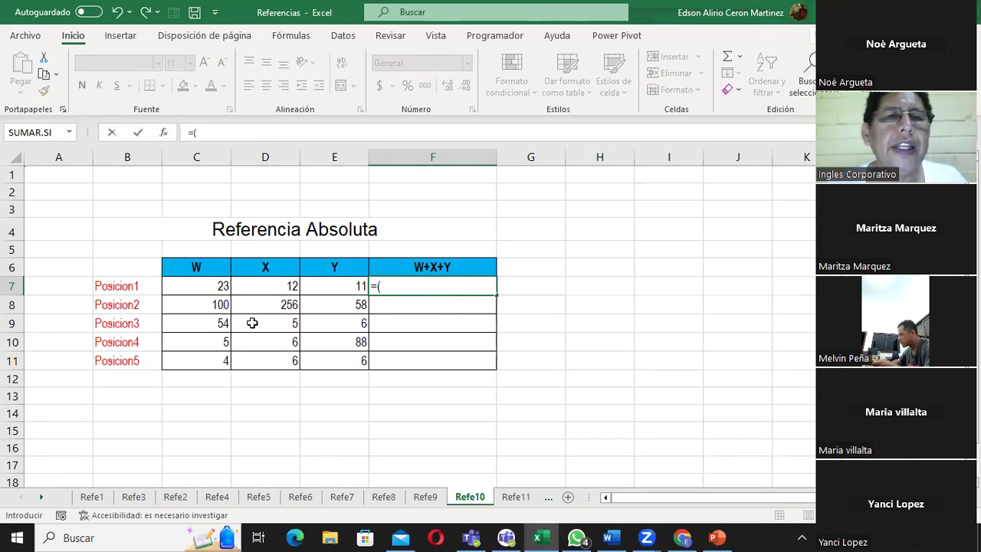
pyautogui.click(205, 291)
pyautogui.write('+')
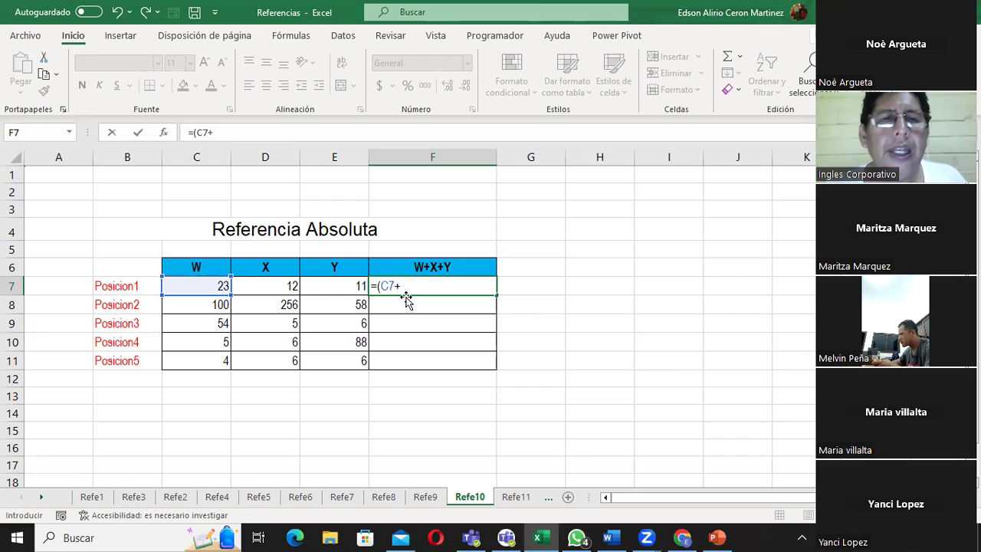
pyautogui.click(283, 291)
pyautogui.write('+')
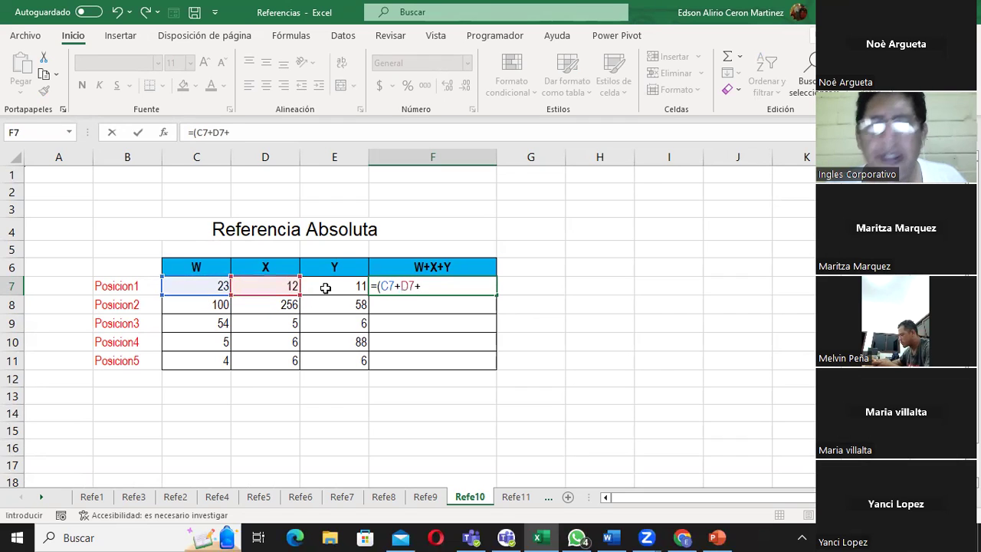
pyautogui.click(327, 288)
pyautogui.write(')')
pyautogui.press('Return')
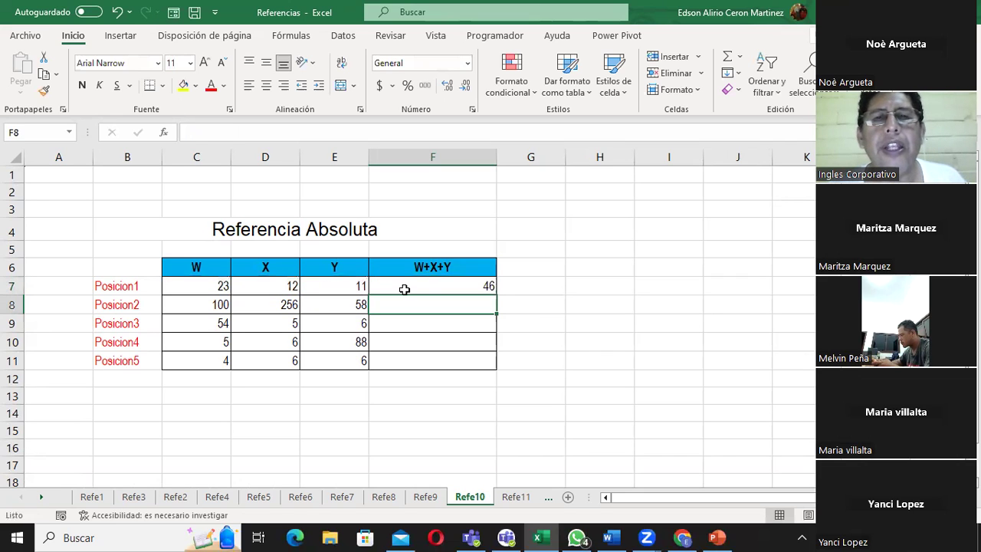
# - Fill the sum down to F11 (46, 414, 65, 99, 16) and switch to Refe11
pyautogui.click(459, 287)
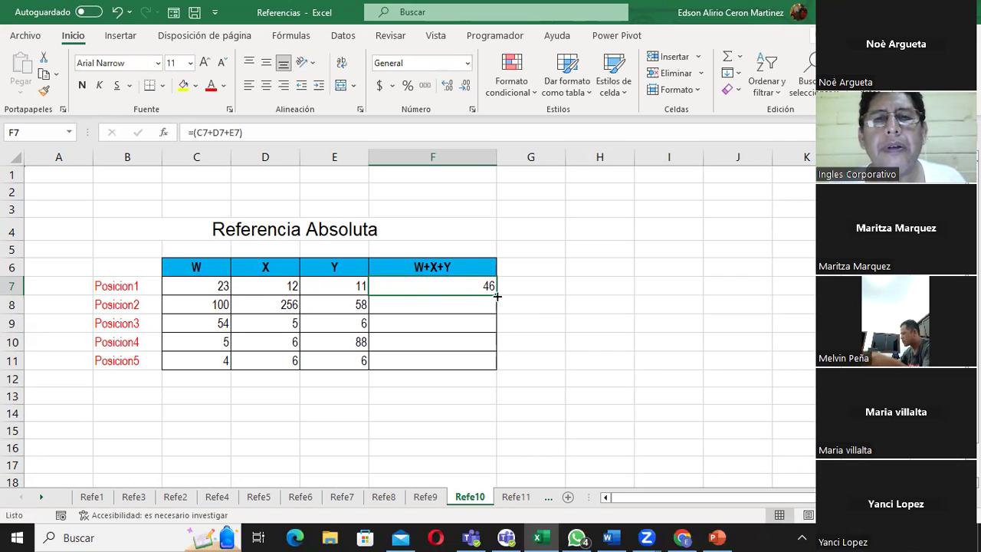
pyautogui.moveTo(493, 298); pyautogui.dragTo(498, 367)
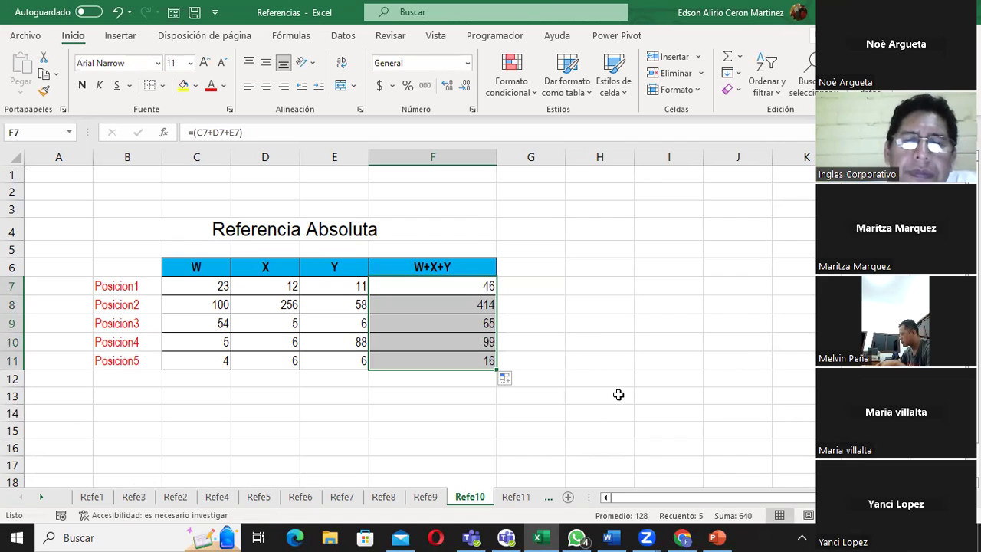
pyautogui.click(513, 498)
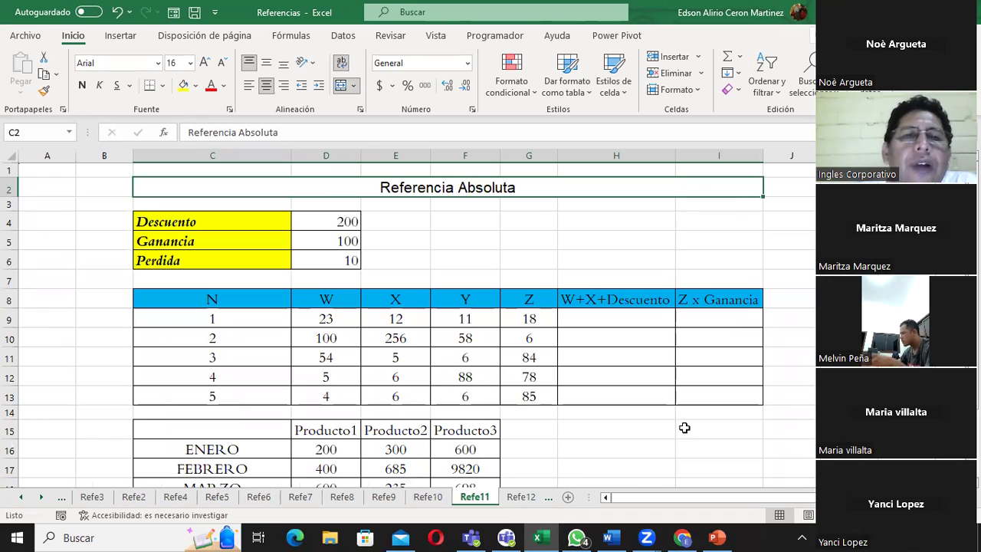
pyautogui.click(584, 321)
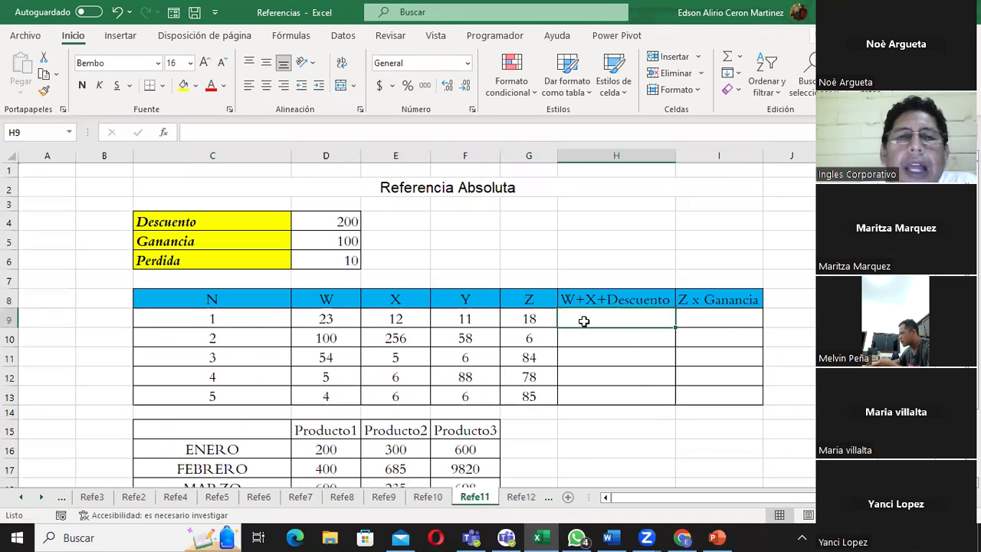
pyautogui.click(329, 322)
pyautogui.click(392, 322)
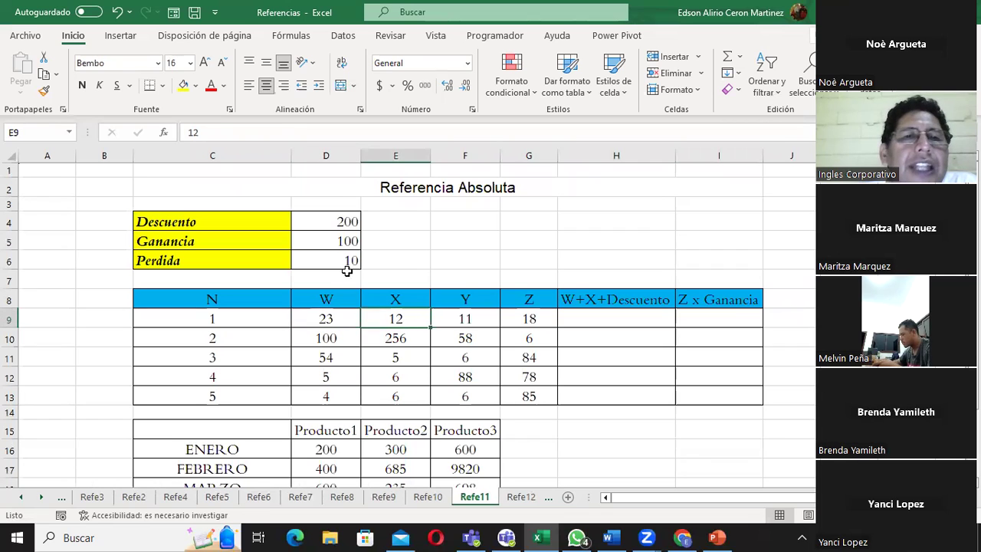
pyautogui.click(326, 223)
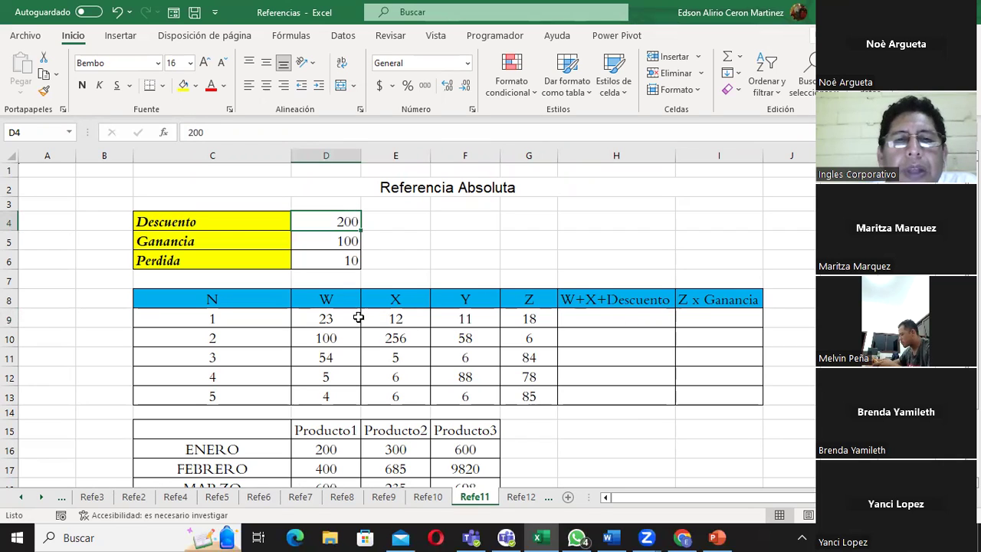
pyautogui.click(335, 322)
pyautogui.click(318, 226)
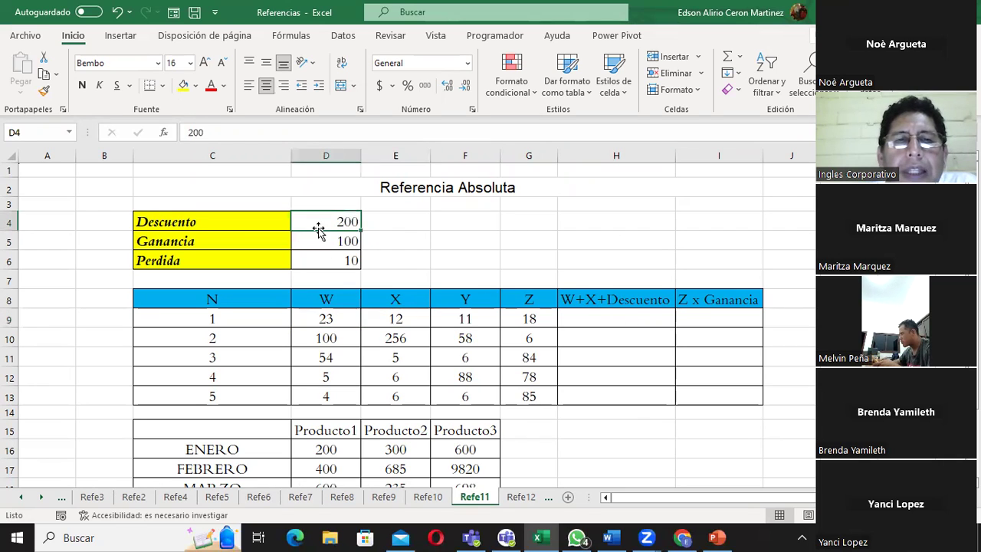
pyautogui.click(605, 313)
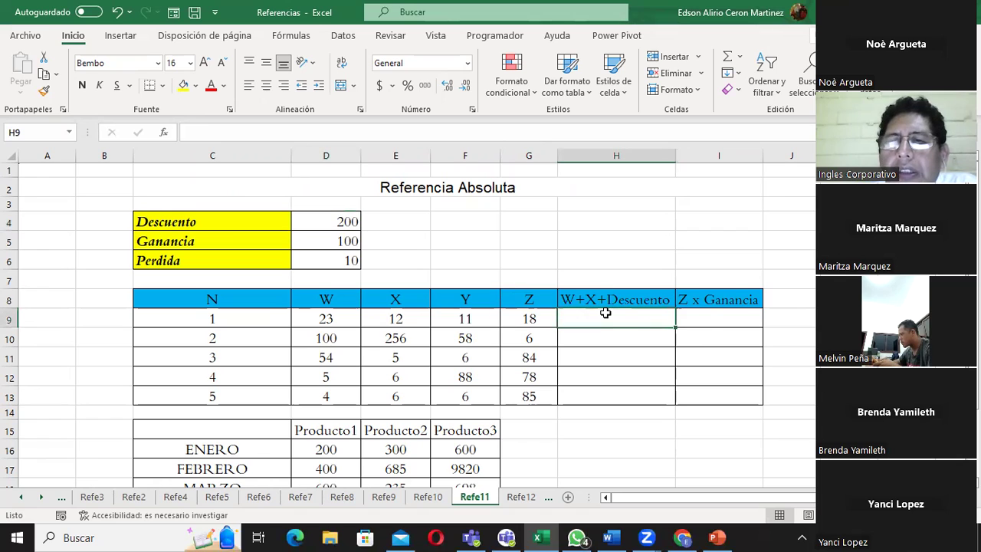
pyautogui.click(524, 320)
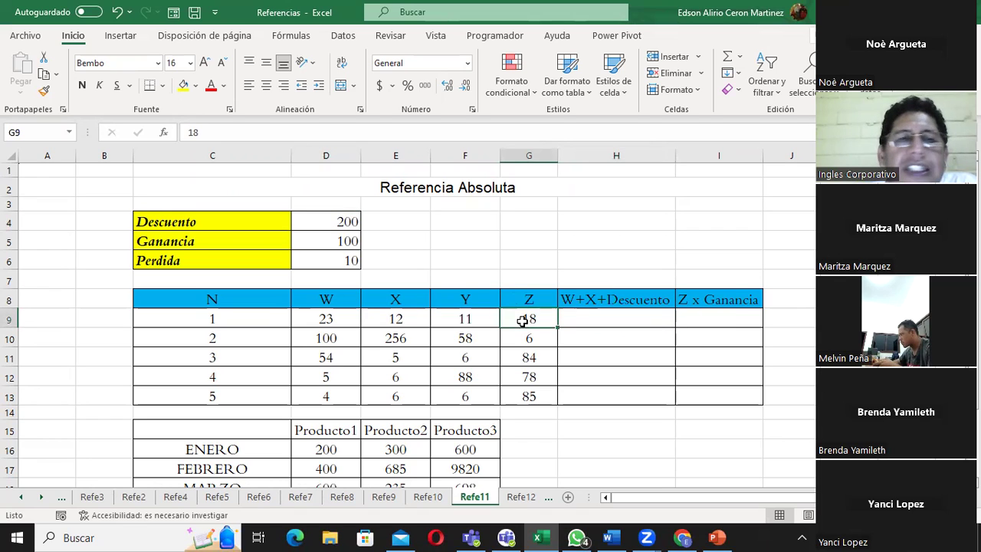
pyautogui.click(349, 240)
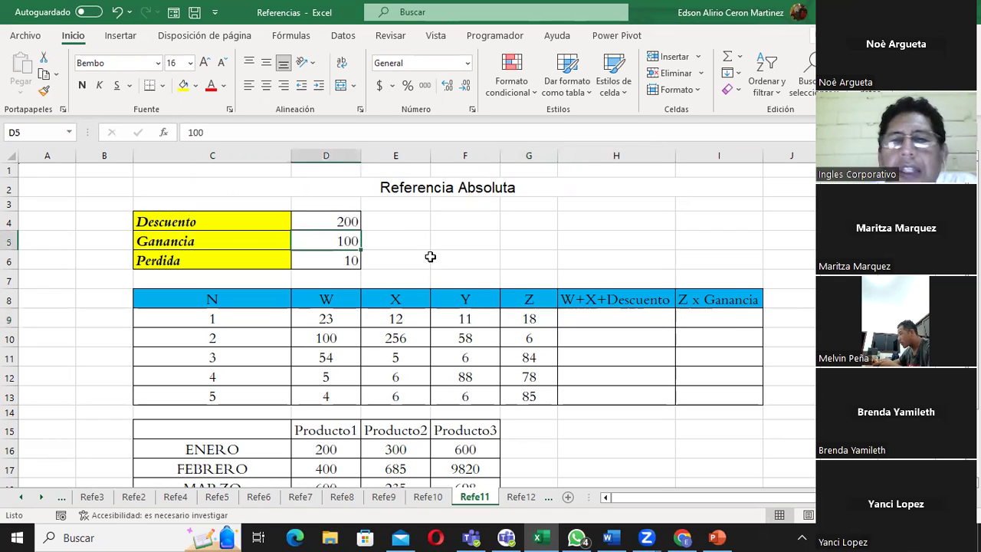
pyautogui.click(710, 317)
pyautogui.scroll(-2, 634, 353)
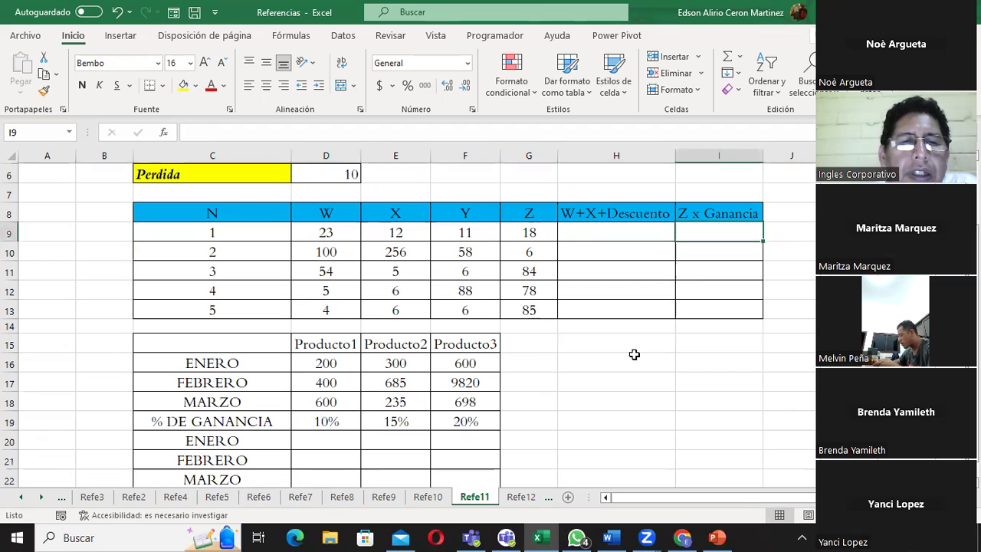
pyautogui.scroll(1, 633, 354)
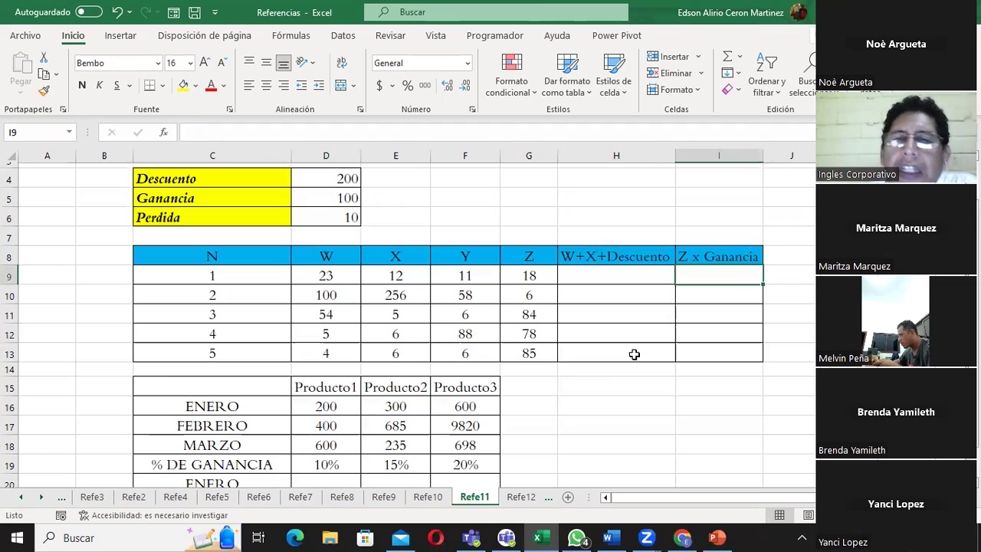
pyautogui.moveTo(610, 280)
pyautogui.mouseDown()
pyautogui.moveTo(628, 333)
pyautogui.moveTo(717, 341)
pyautogui.mouseUp()
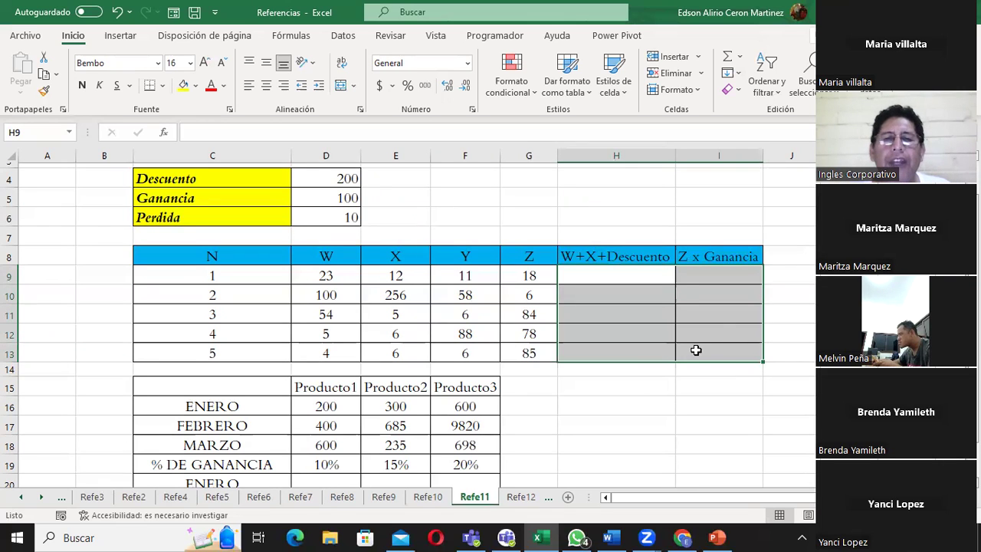
pyautogui.click(598, 259)
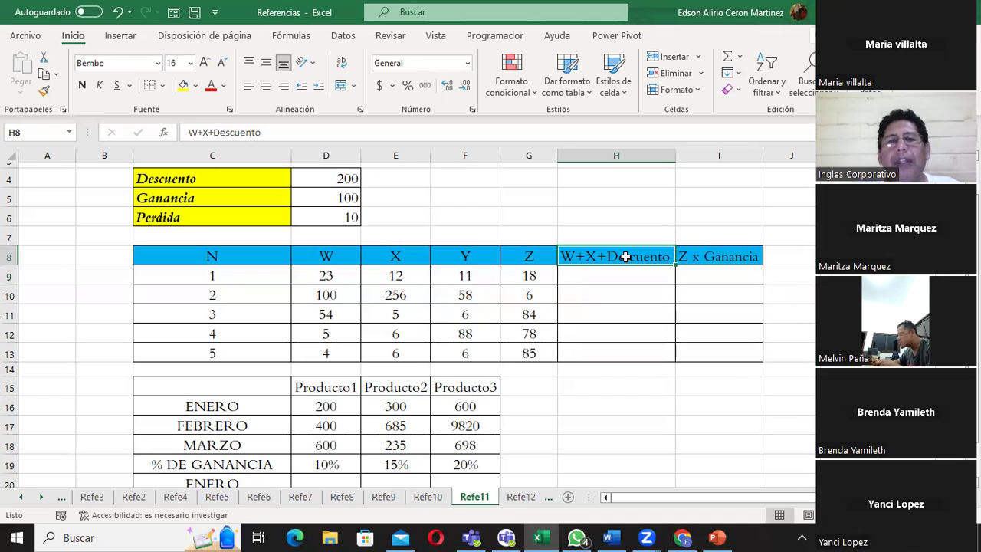
pyautogui.click(320, 274)
pyautogui.click(395, 274)
pyautogui.click(327, 177)
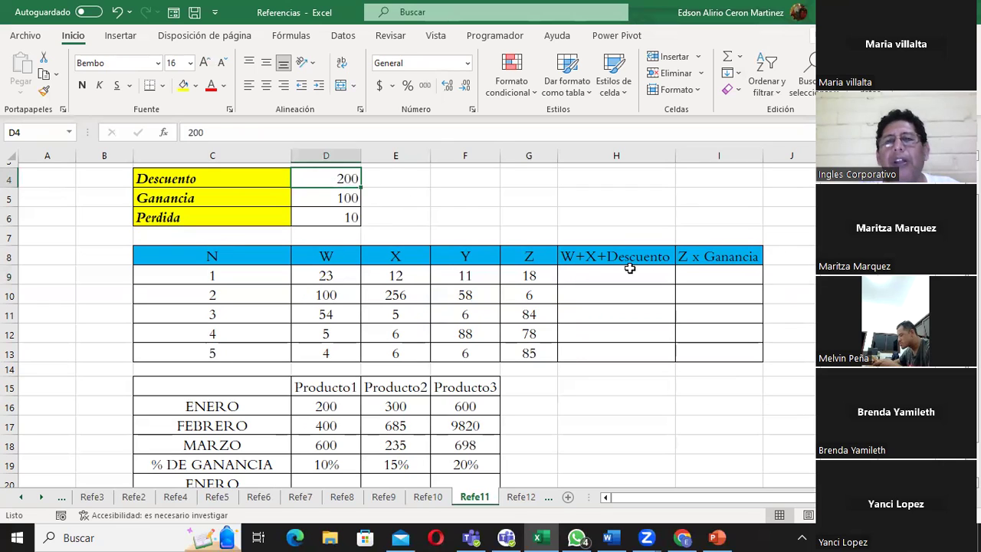
pyautogui.click(708, 261)
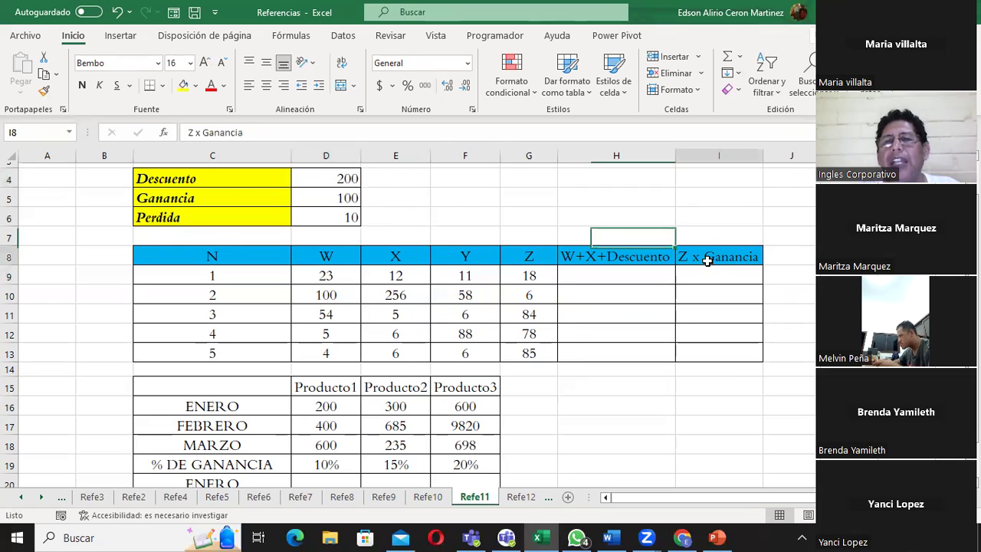
pyautogui.click(542, 276)
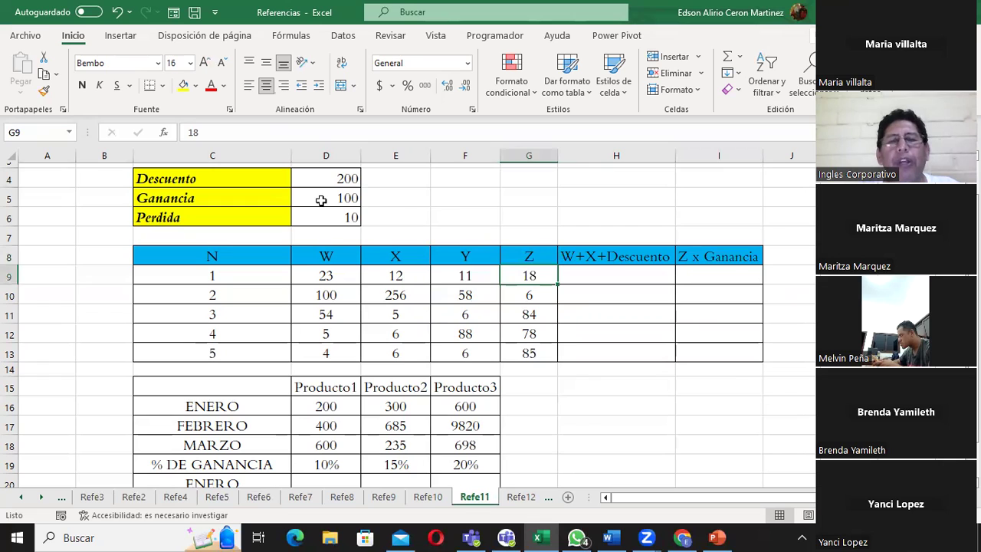
pyautogui.moveTo(636, 274); pyautogui.dragTo(698, 282)
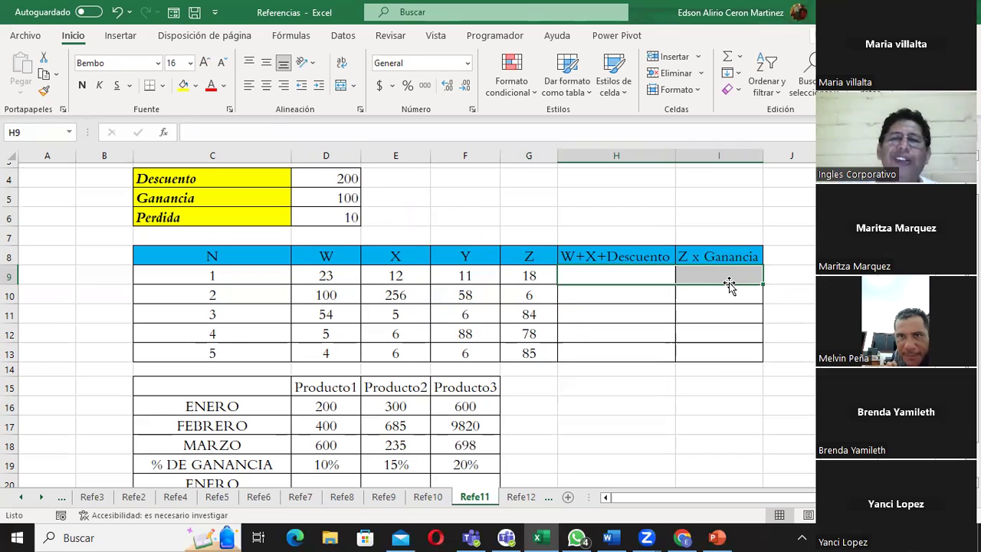
pyautogui.scroll(-2, 742, 291)
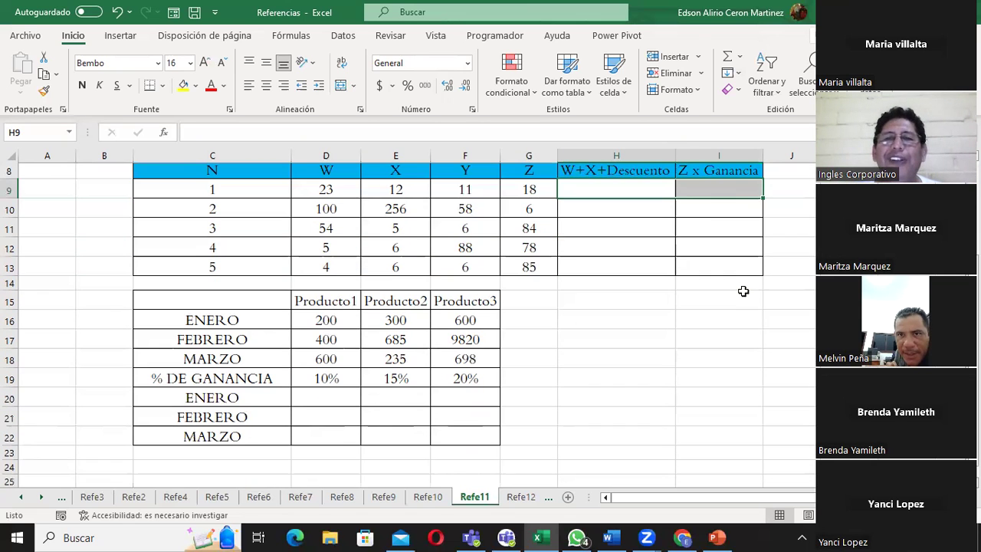
pyautogui.scroll(2, 746, 294)
pyautogui.scroll(2, 746, 294)
pyautogui.scroll(-2, 746, 294)
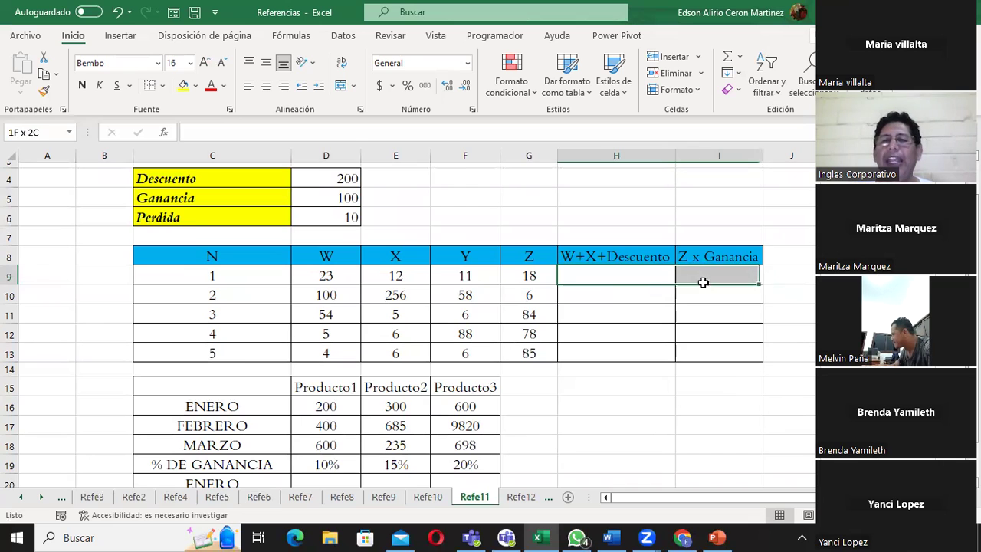
pyautogui.moveTo(616, 273); pyautogui.dragTo(711, 367)
pyautogui.scroll(-2, 681, 366)
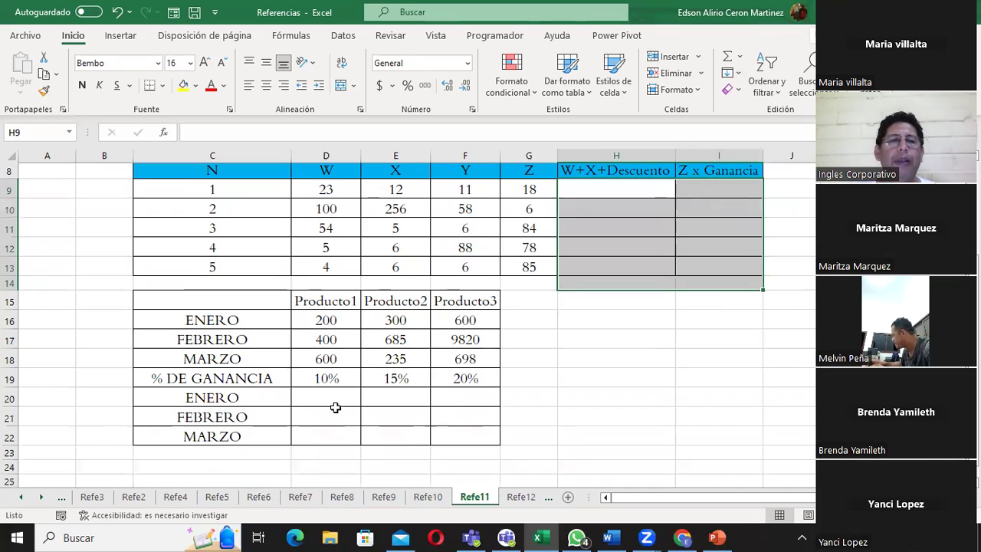
pyautogui.click(314, 393)
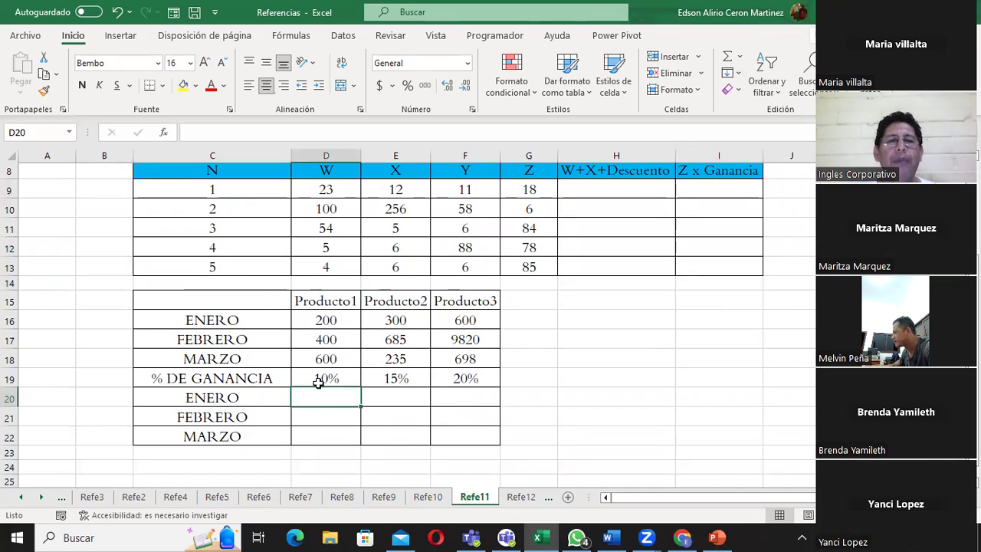
pyautogui.click(321, 323)
pyautogui.click(321, 342)
pyautogui.click(322, 357)
pyautogui.moveTo(319, 397); pyautogui.dragTo(326, 437)
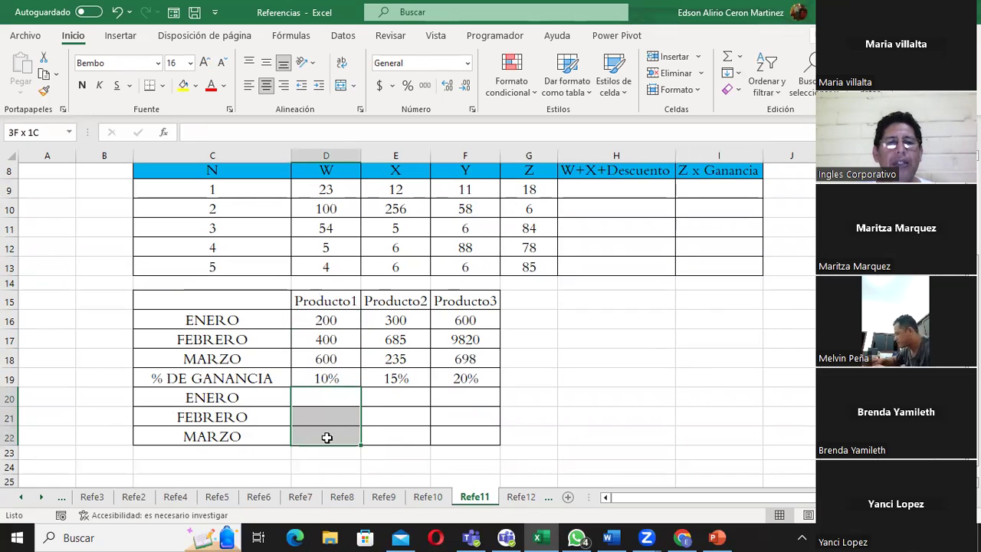
pyautogui.click(333, 376)
pyautogui.click(326, 319)
pyautogui.click(332, 341)
pyautogui.click(332, 380)
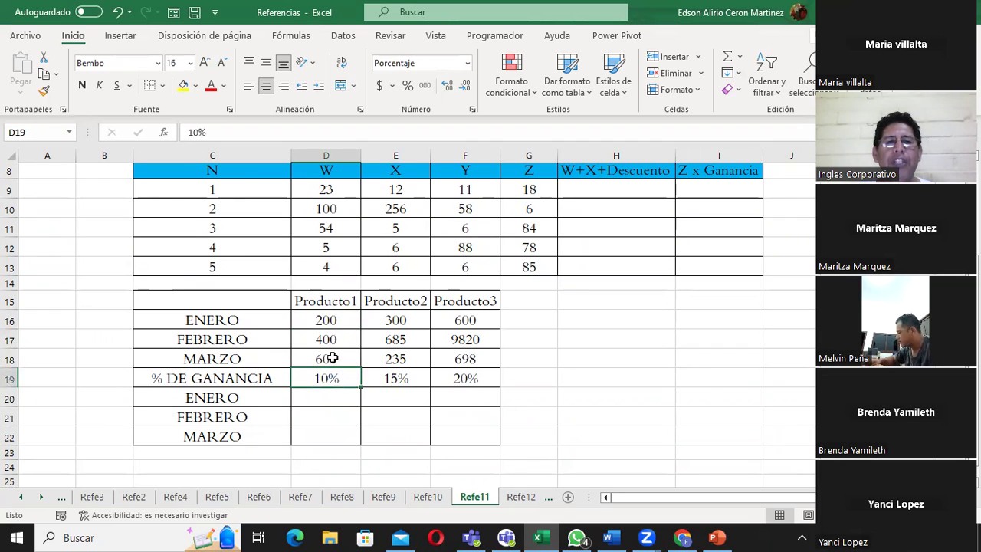
pyautogui.click(338, 317)
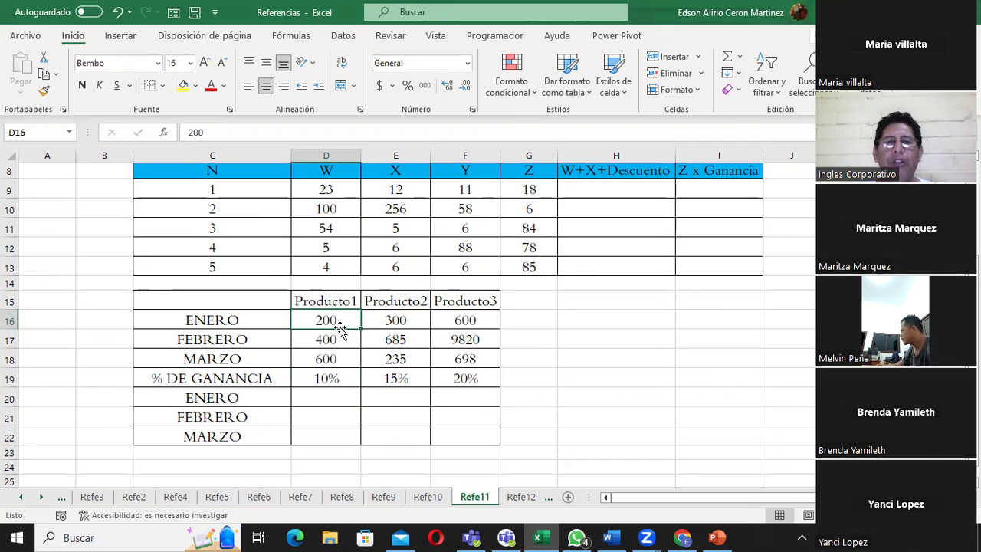
pyautogui.click(340, 342)
pyautogui.click(339, 355)
pyautogui.moveTo(329, 398); pyautogui.dragTo(337, 436)
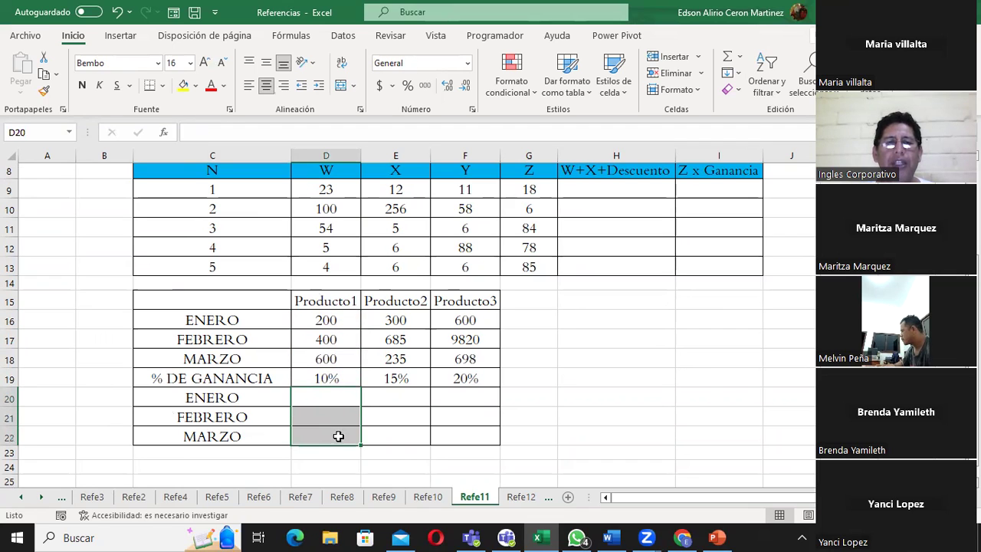
pyautogui.click(395, 374)
pyautogui.moveTo(396, 322); pyautogui.dragTo(412, 354)
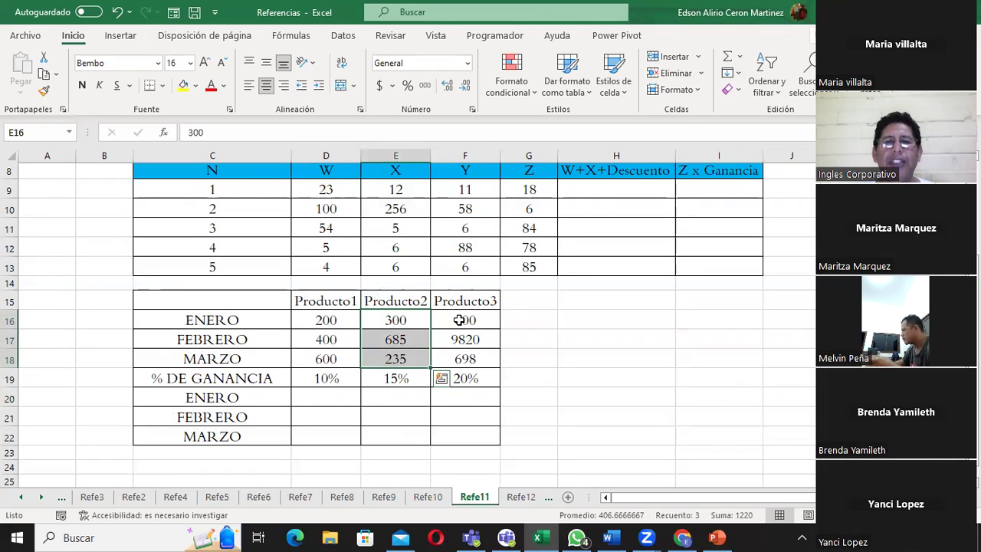
pyautogui.moveTo(460, 321); pyautogui.dragTo(460, 360)
pyautogui.moveTo(457, 400); pyautogui.dragTo(461, 440)
pyautogui.scroll(1, 646, 334)
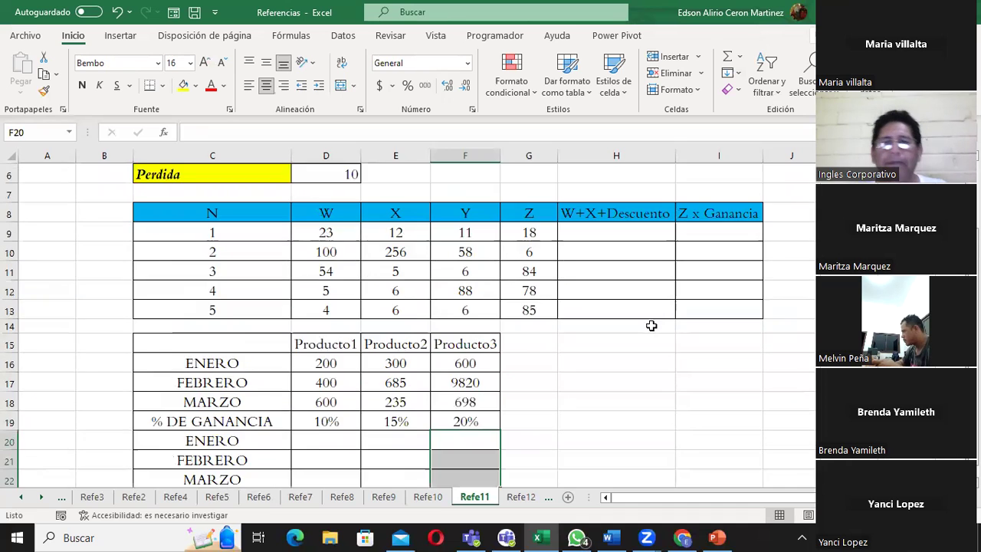
pyautogui.scroll(2, 643, 329)
pyautogui.click(619, 318)
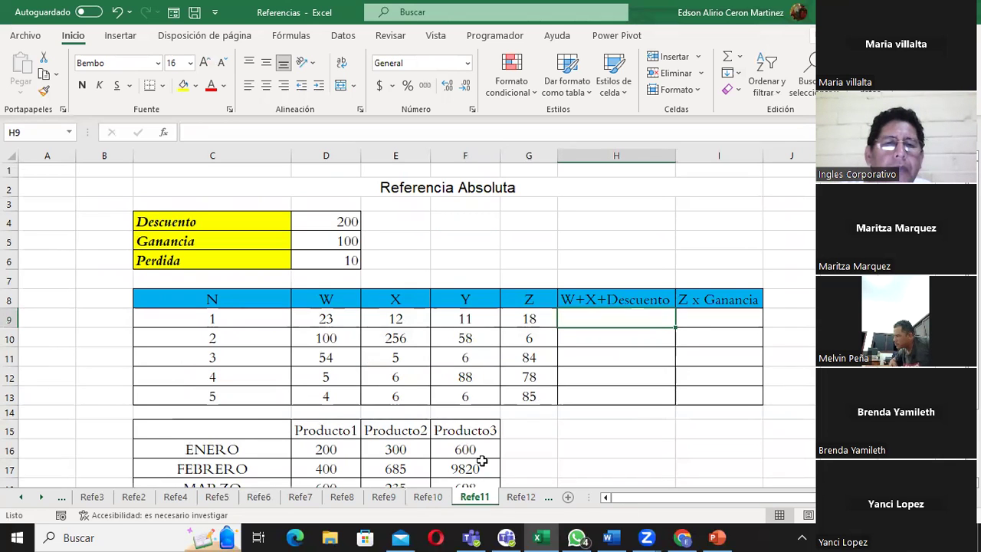
pyautogui.scroll(-2, 481, 460)
pyautogui.scroll(-1, 429, 429)
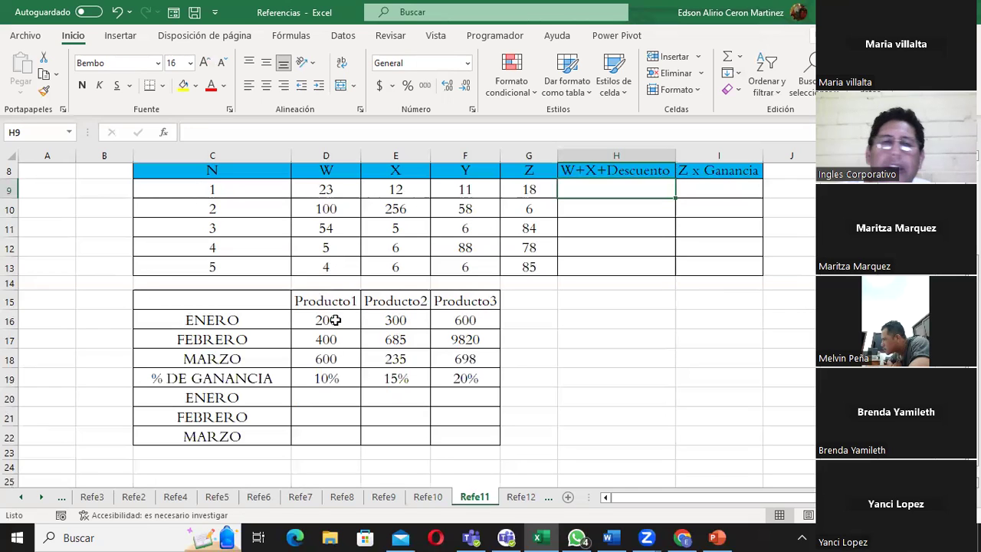
pyautogui.click(337, 314)
pyautogui.click(329, 340)
pyautogui.click(330, 358)
pyautogui.click(319, 397)
pyautogui.click(319, 415)
pyautogui.click(318, 437)
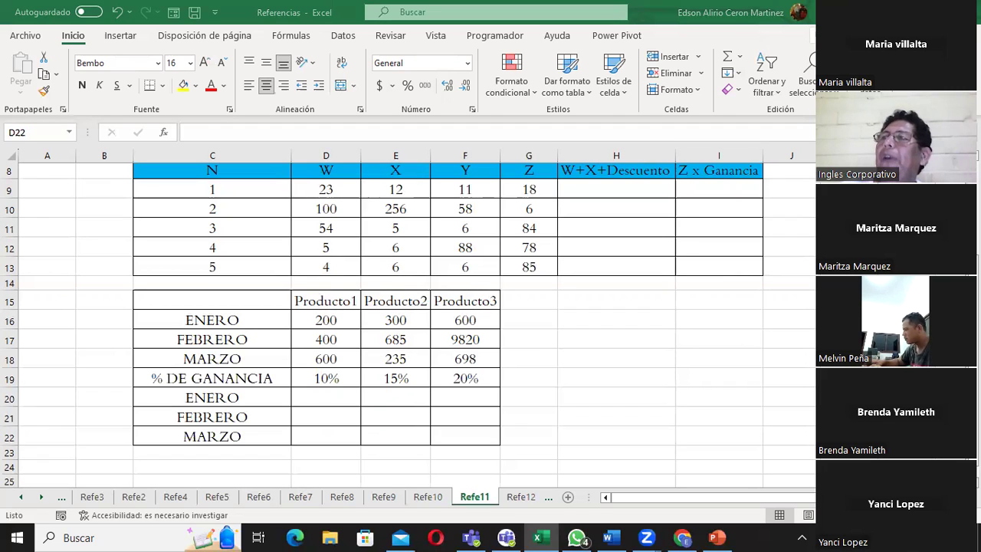
pyautogui.scroll(1, 660, 345)
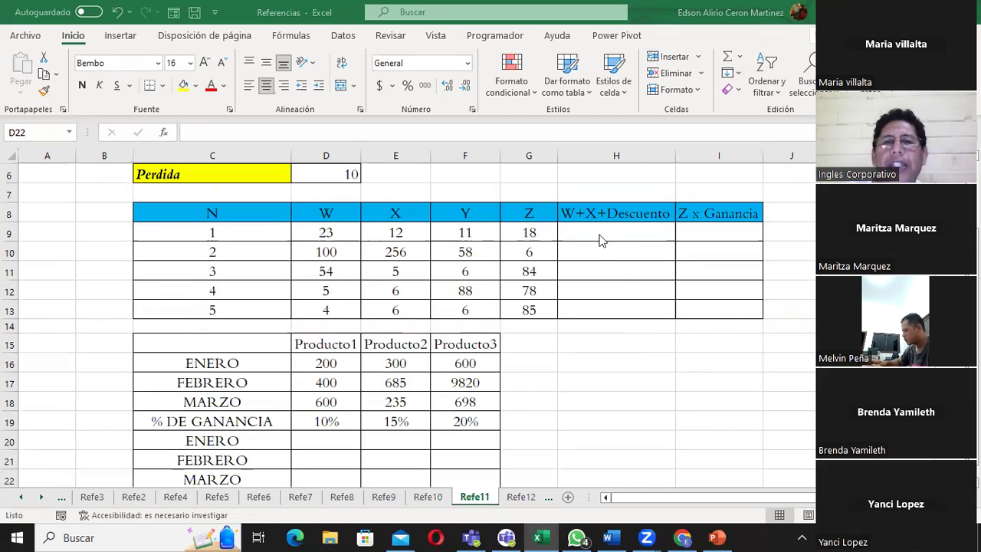
pyautogui.scroll(1, 602, 223)
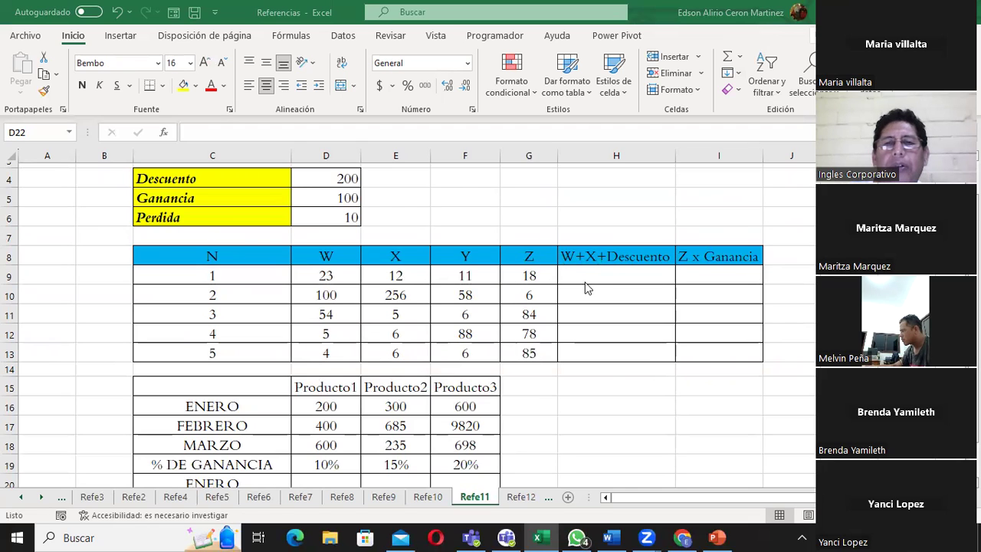
pyautogui.scroll(-1, 590, 278)
pyautogui.click(590, 274)
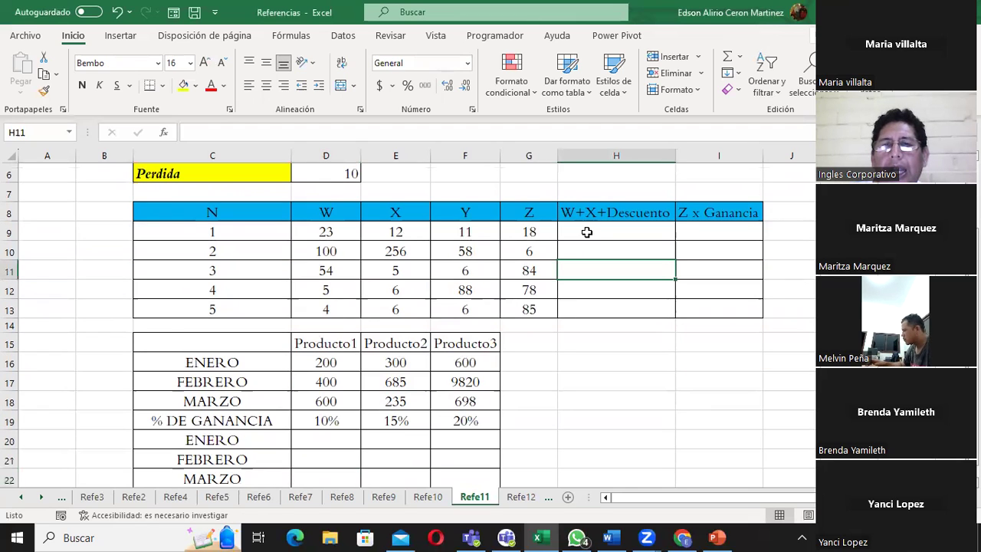
pyautogui.click(586, 233)
pyautogui.doubleClick(585, 232)
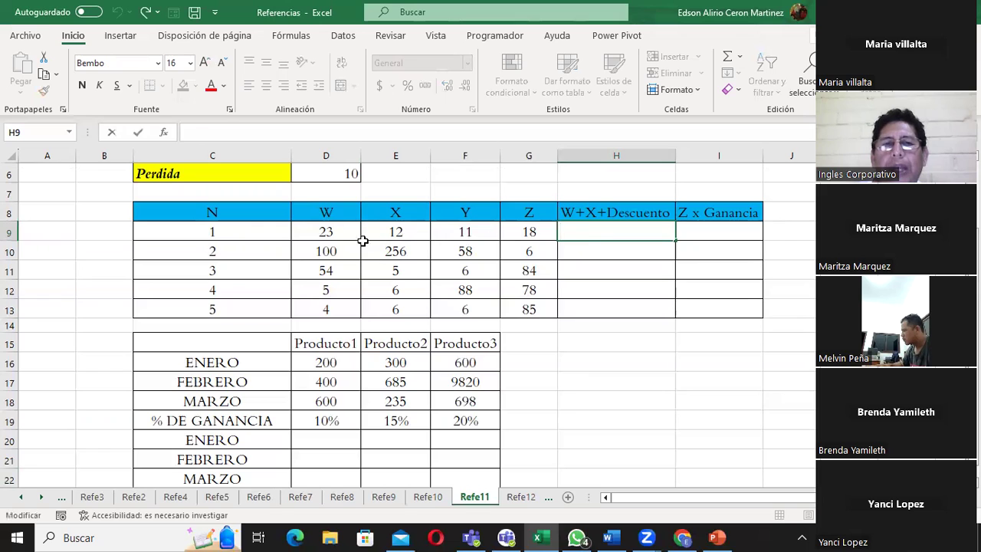
pyautogui.click(326, 232)
pyautogui.click(378, 232)
pyautogui.scroll(1, 379, 232)
pyautogui.scroll(1, 378, 232)
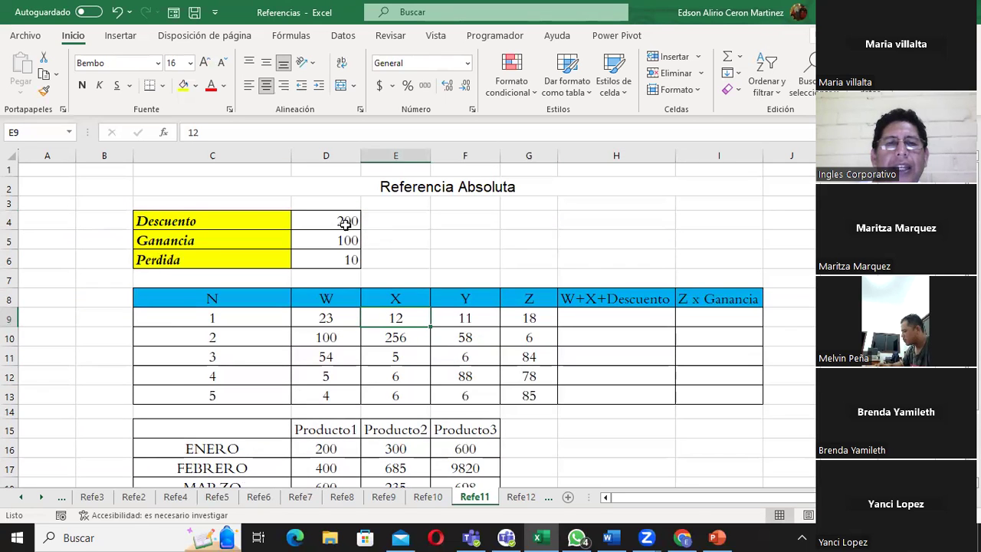
pyautogui.click(339, 221)
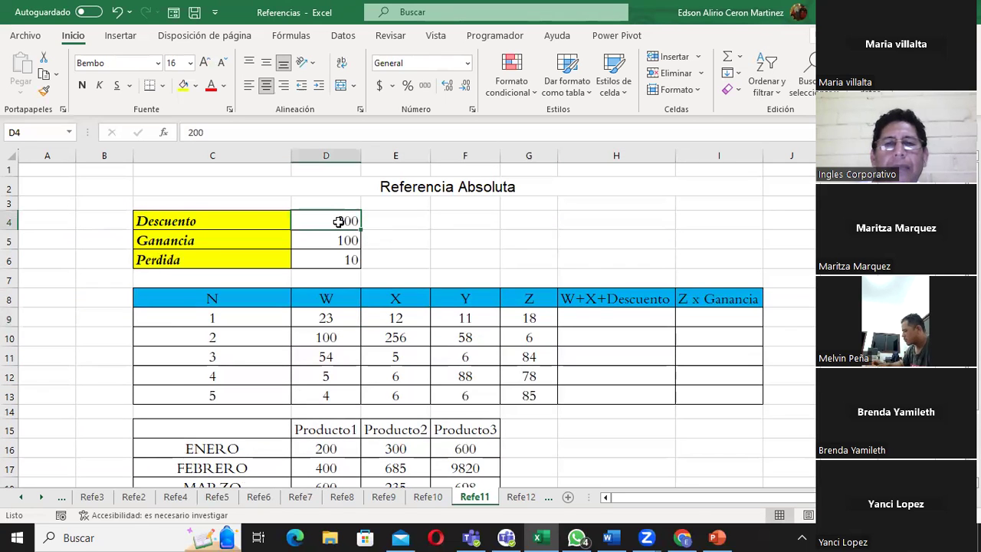
pyautogui.click(584, 303)
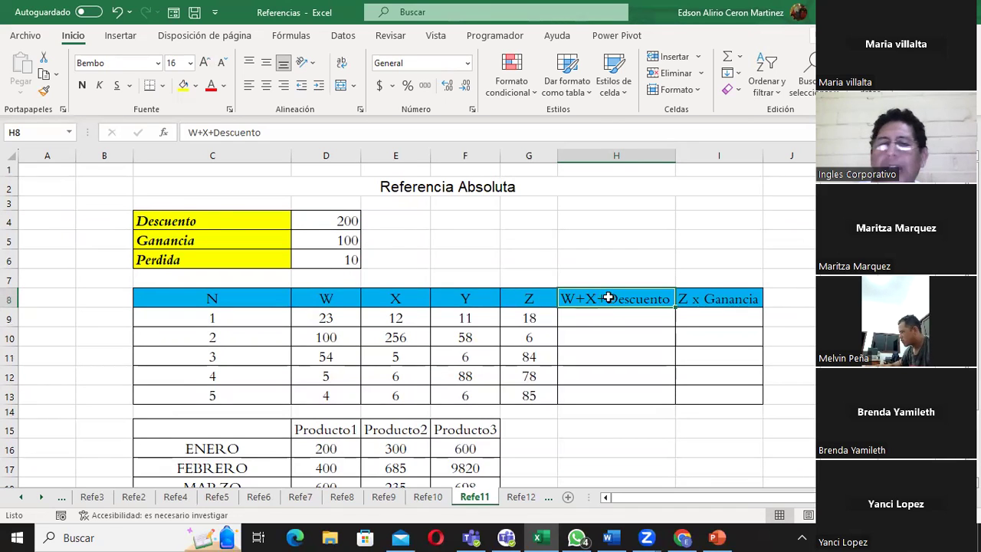
pyautogui.click(721, 313)
pyautogui.click(534, 317)
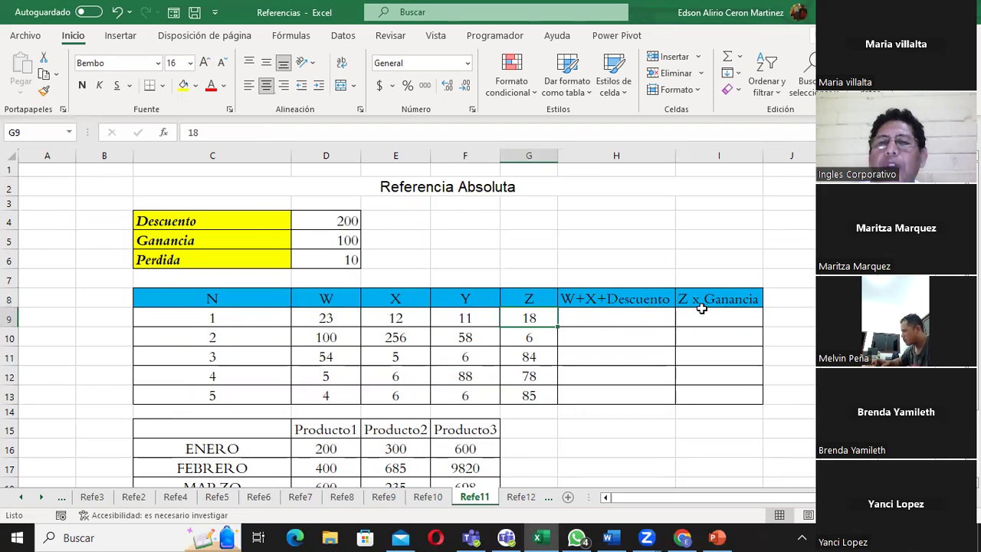
pyautogui.click(345, 242)
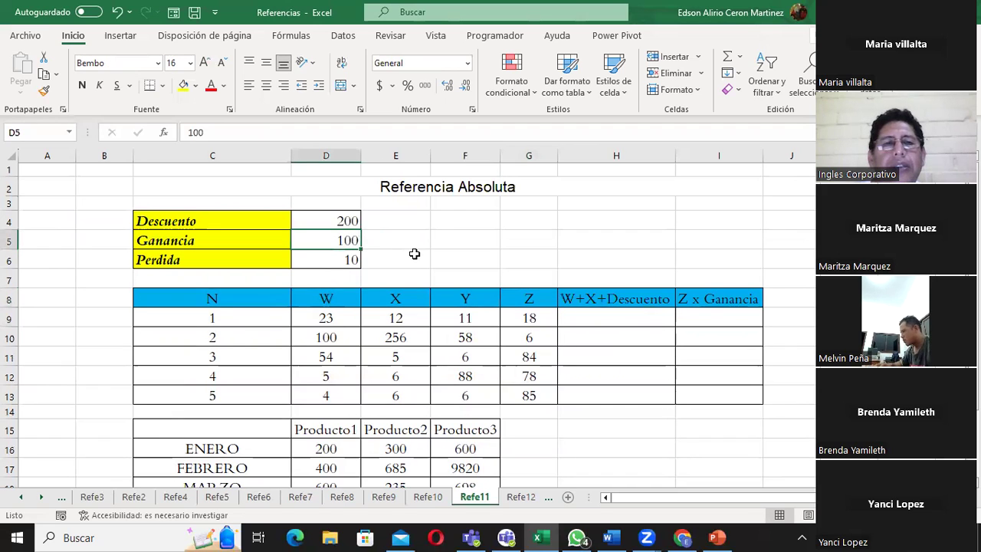
pyautogui.click(602, 320)
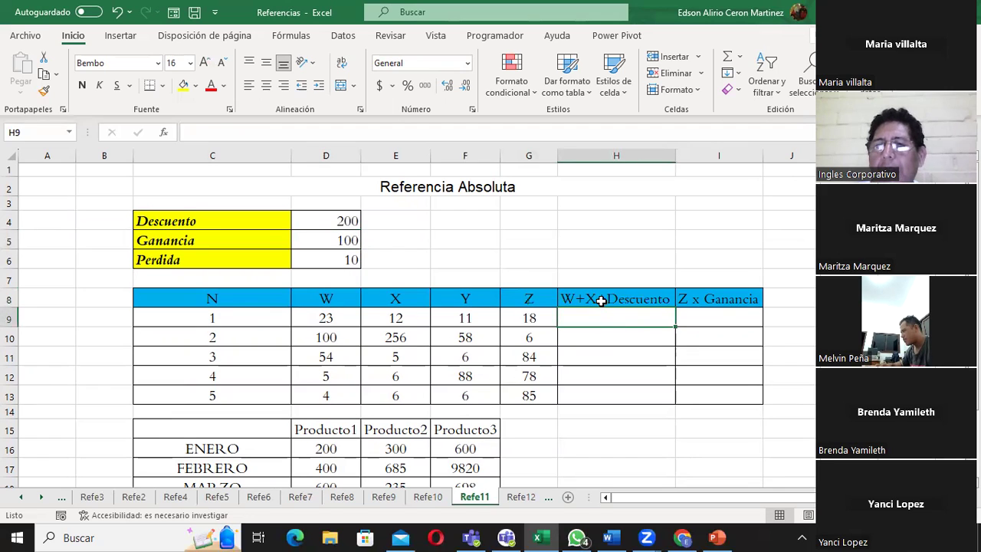
pyautogui.click(710, 301)
pyautogui.click(702, 319)
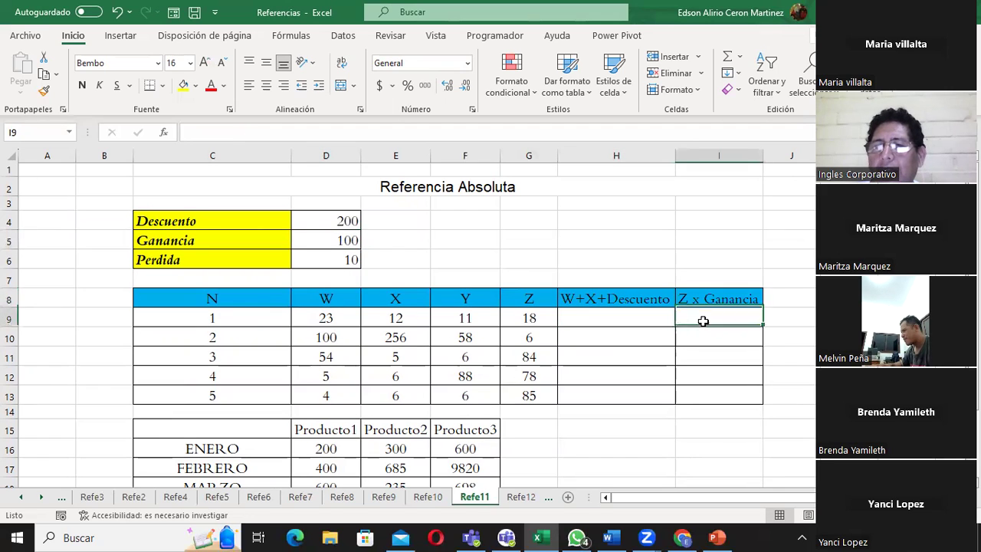
pyautogui.moveTo(644, 320); pyautogui.dragTo(646, 396)
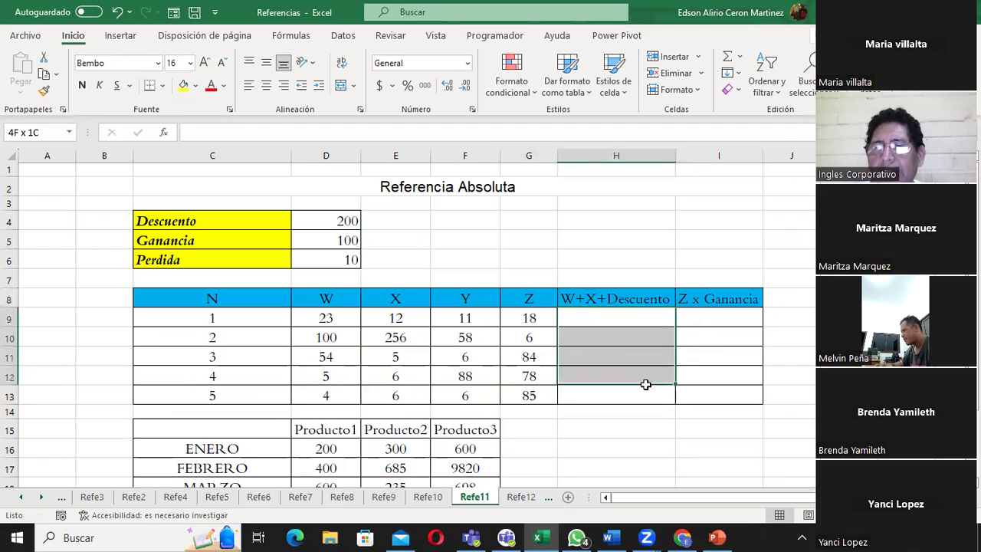
pyautogui.moveTo(700, 315); pyautogui.dragTo(713, 394)
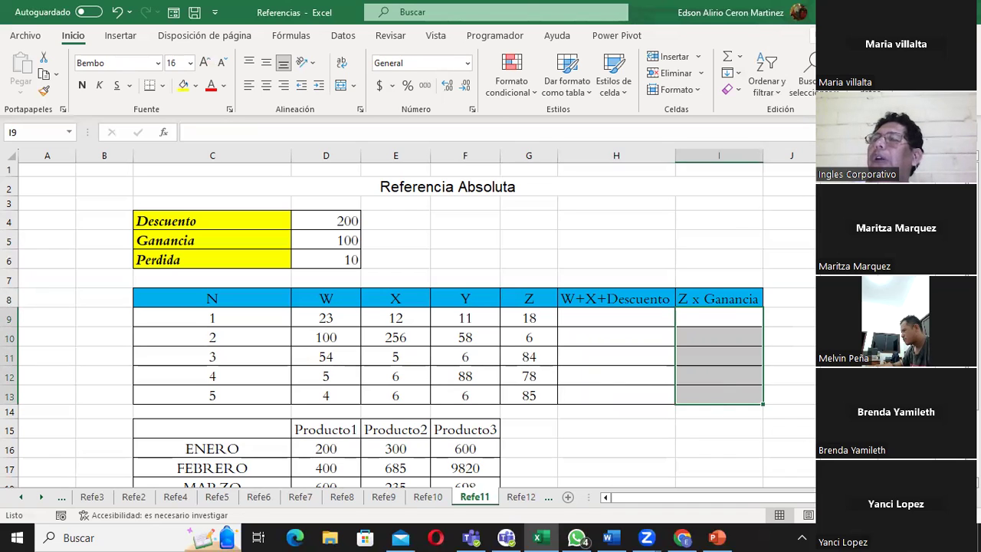
pyautogui.scroll(-2, 406, 322)
pyautogui.scroll(-1, 406, 321)
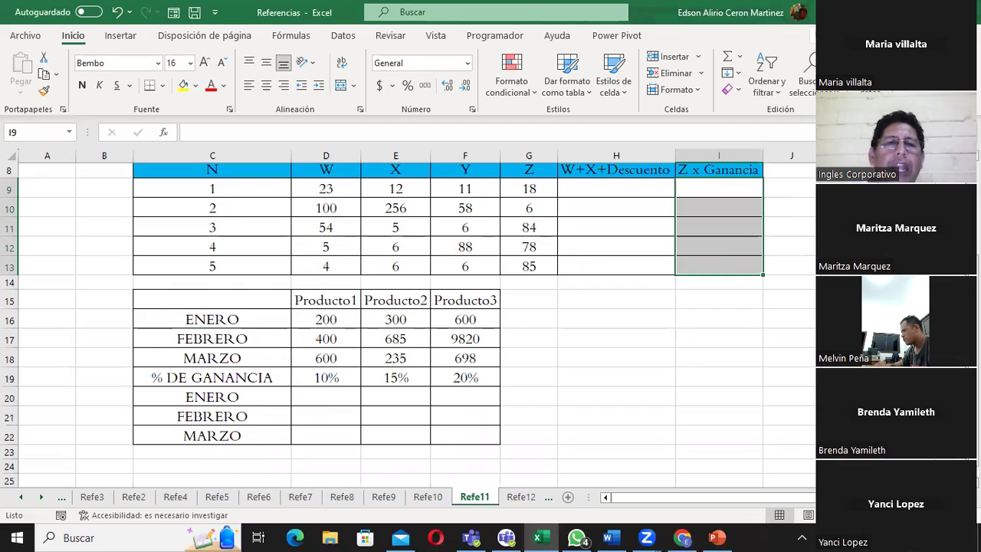
pyautogui.scroll(-1, 691, 374)
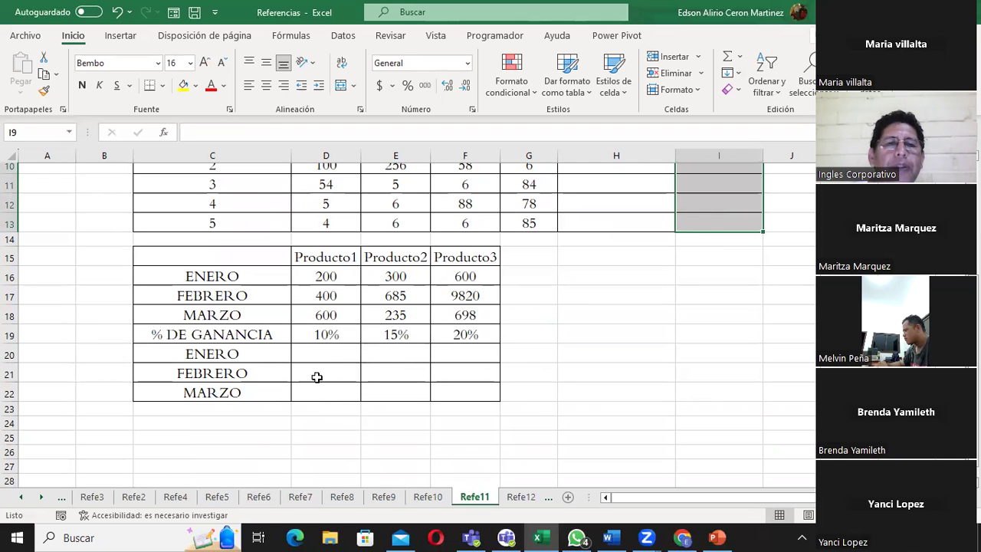
pyautogui.click(316, 351)
pyautogui.click(317, 337)
pyautogui.click(316, 353)
pyautogui.click(316, 374)
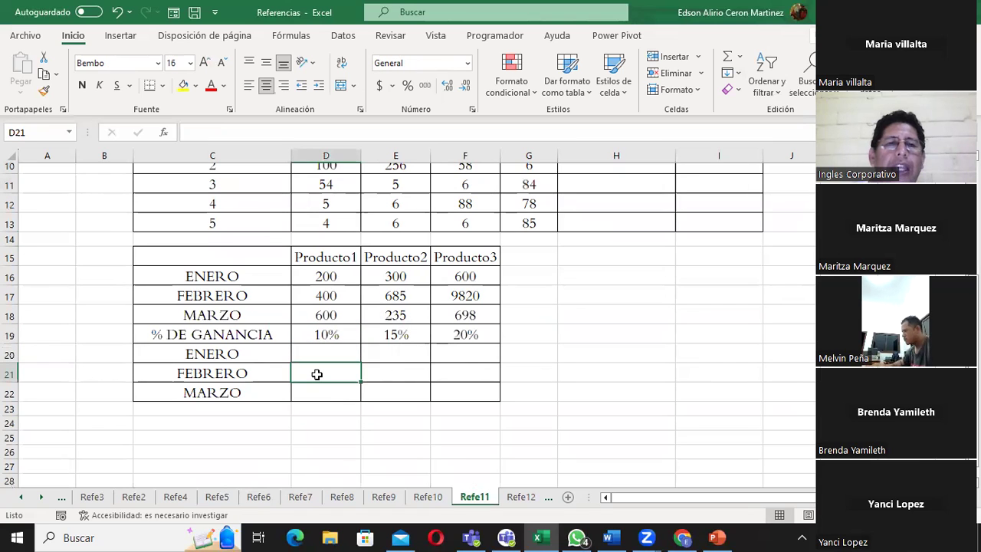
pyautogui.click(316, 392)
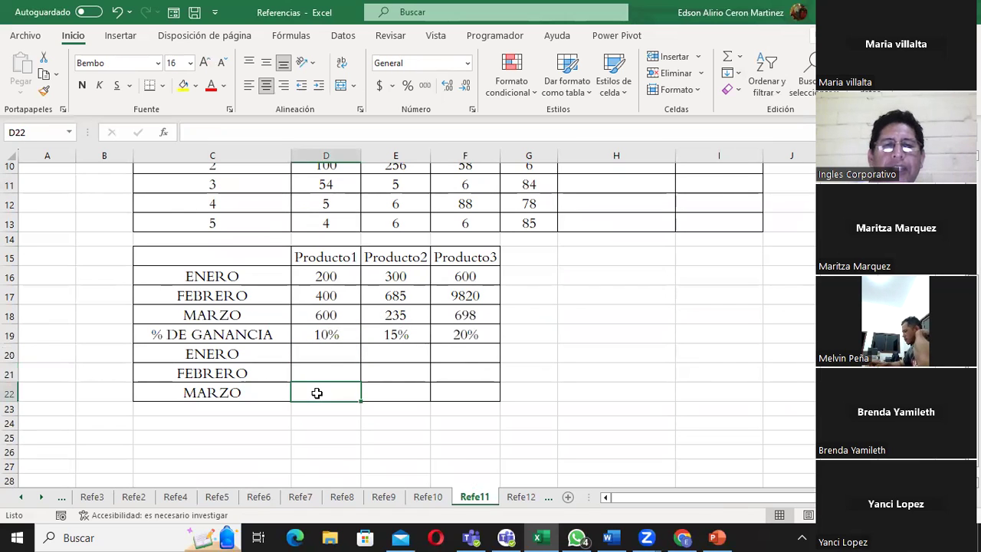
pyautogui.moveTo(319, 354); pyautogui.dragTo(323, 391)
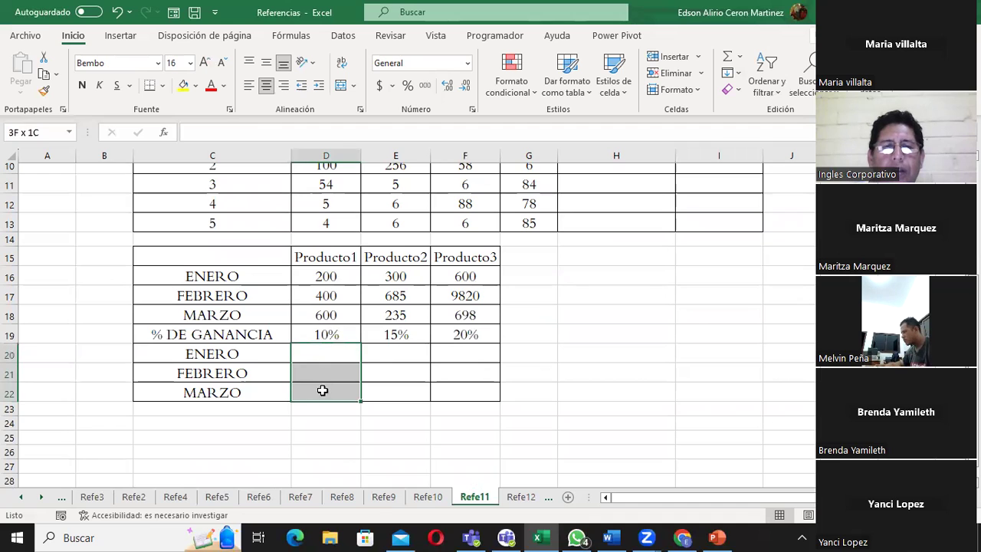
pyautogui.moveTo(396, 277); pyautogui.dragTo(394, 335)
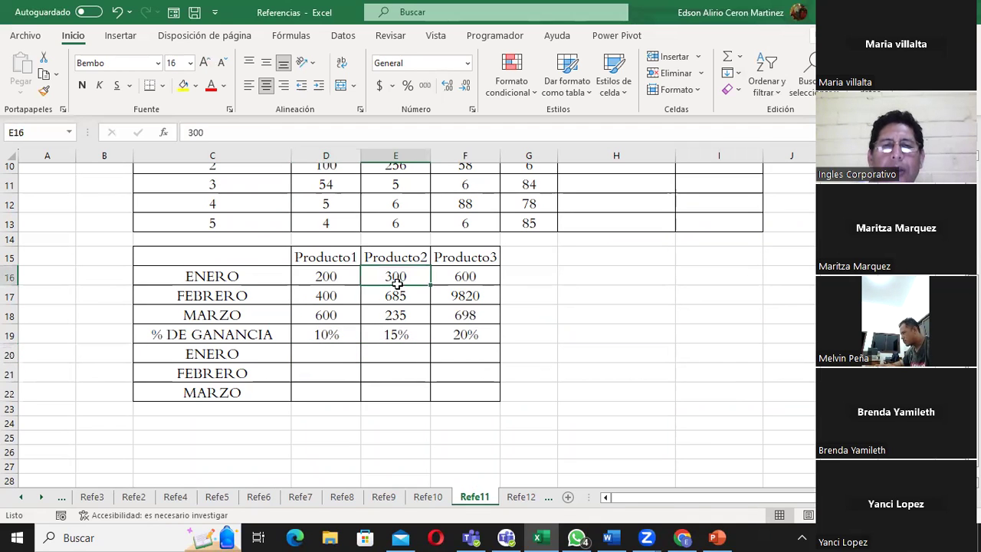
pyautogui.click(388, 356)
pyautogui.click(384, 375)
pyautogui.click(399, 390)
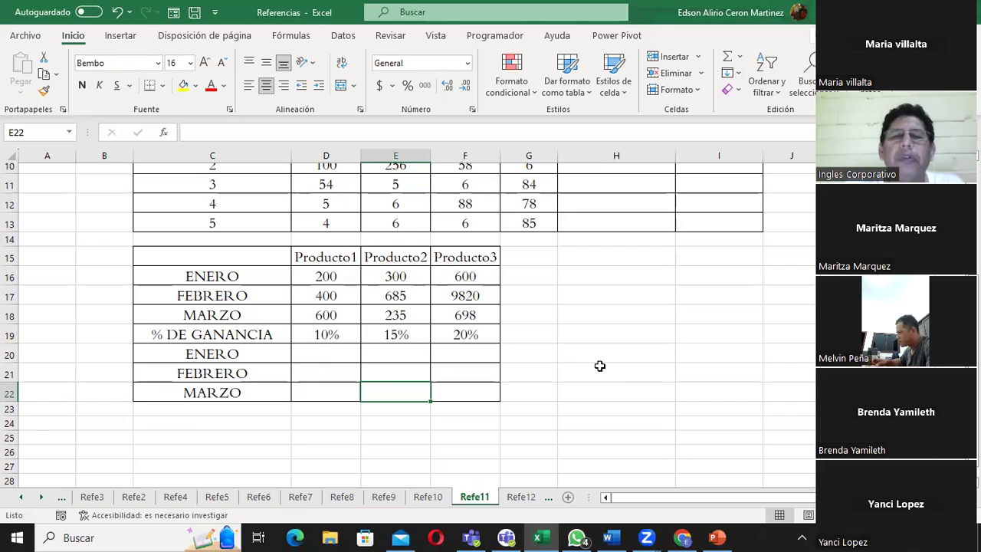
pyautogui.scroll(1, 597, 367)
pyautogui.scroll(1, 604, 364)
pyautogui.scroll(1, 603, 364)
pyautogui.scroll(1, 603, 364)
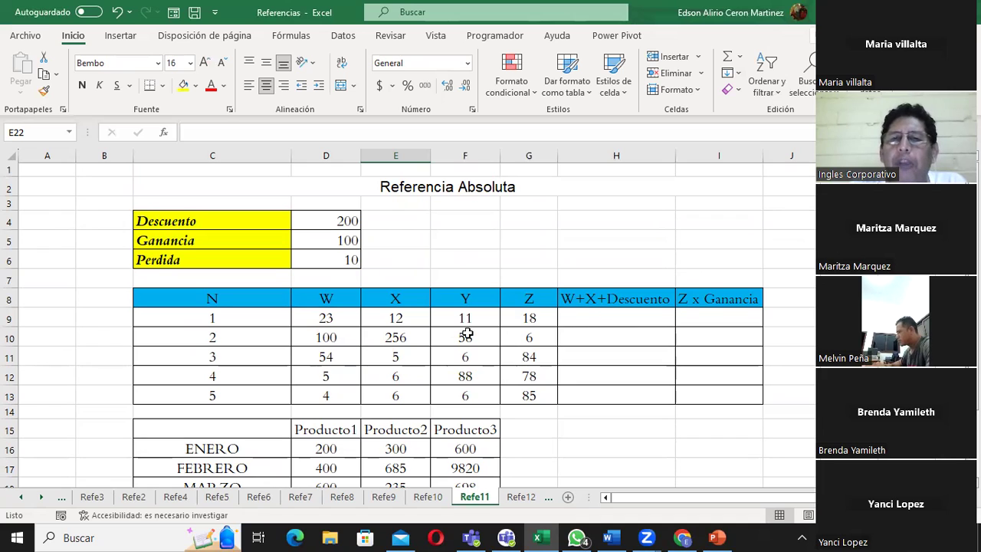
# - Enter =(D9+E9+$D$4) in H9, locking the Descuento cell, to get 235
pyautogui.click(582, 299)
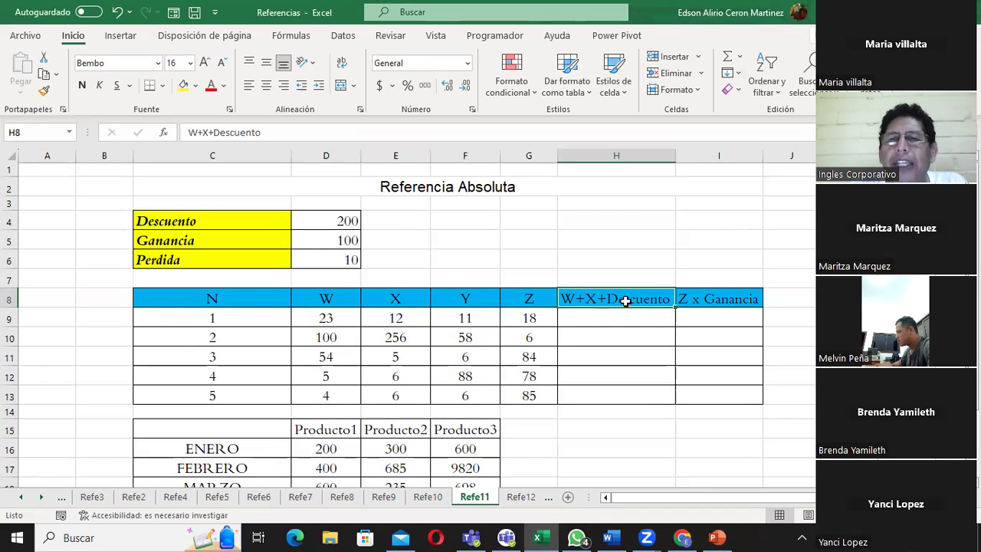
pyautogui.doubleClick(596, 316)
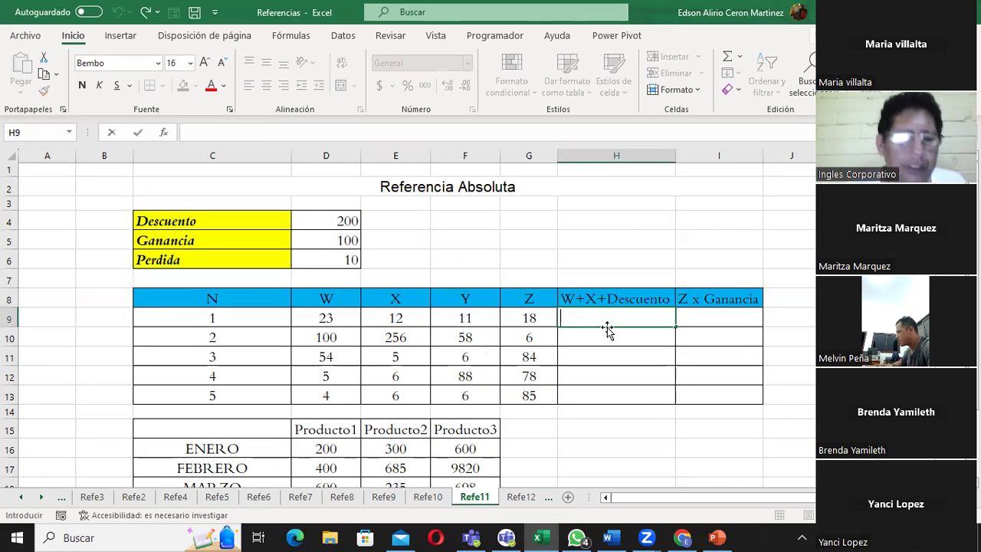
pyautogui.write('=(')
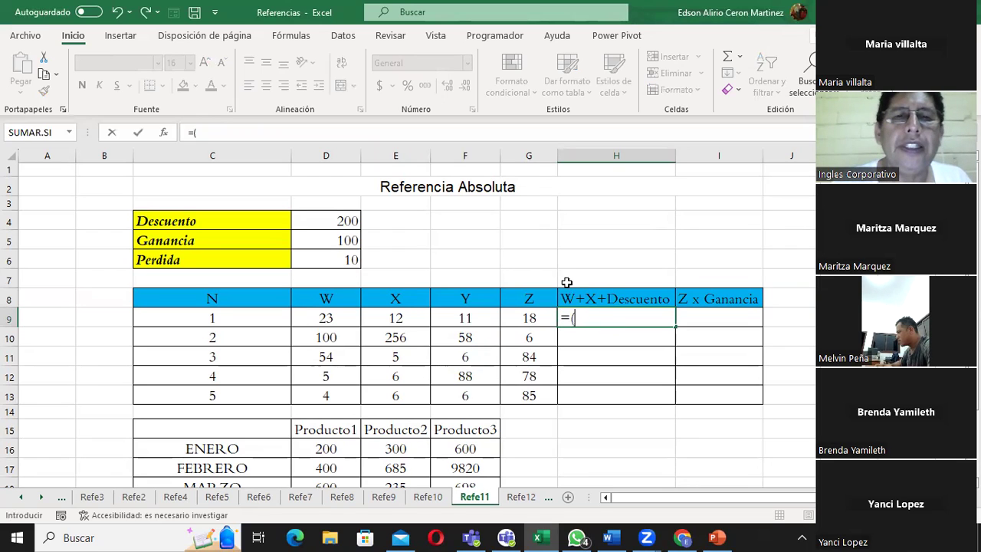
pyautogui.click(337, 317)
pyautogui.write('+')
pyautogui.click(398, 315)
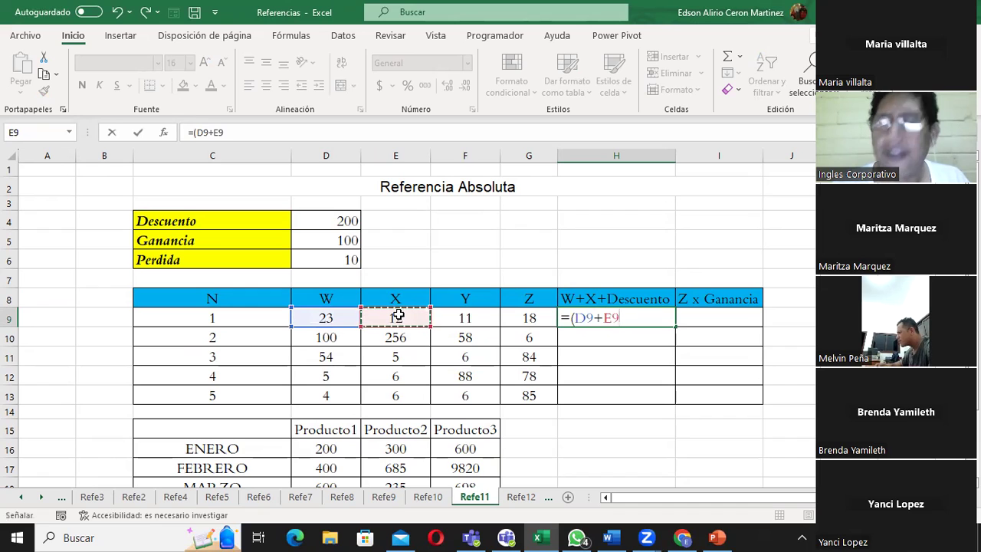
pyautogui.write('+')
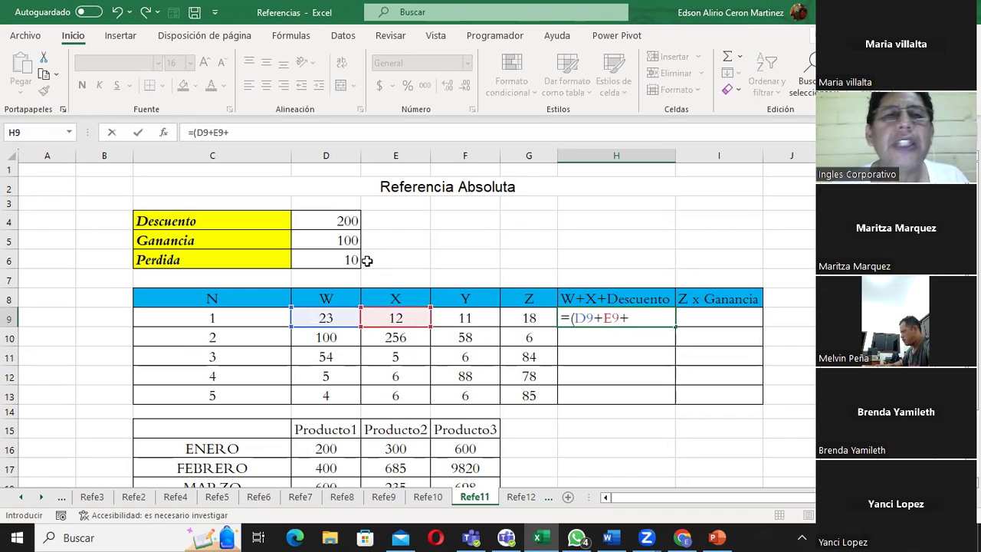
pyautogui.click(331, 221)
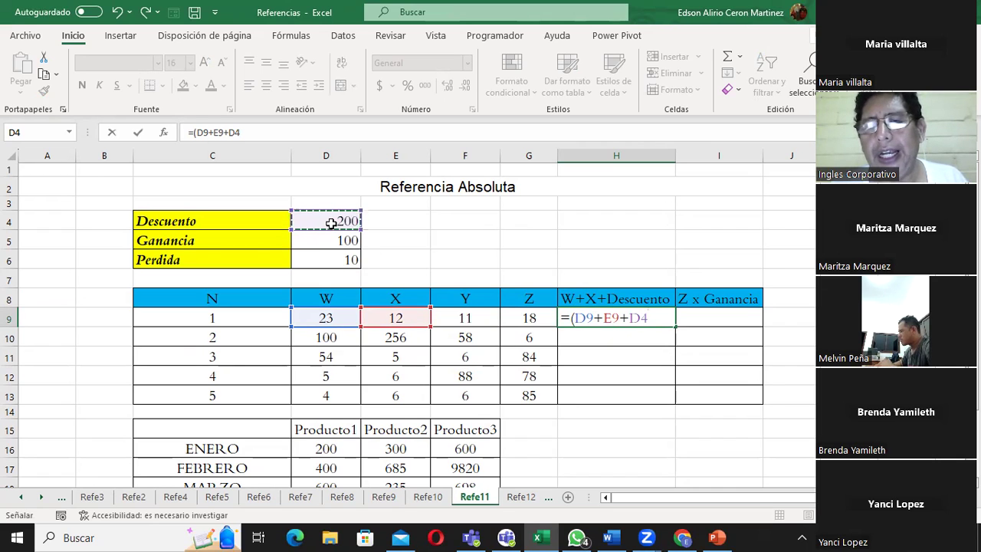
pyautogui.click(642, 317)
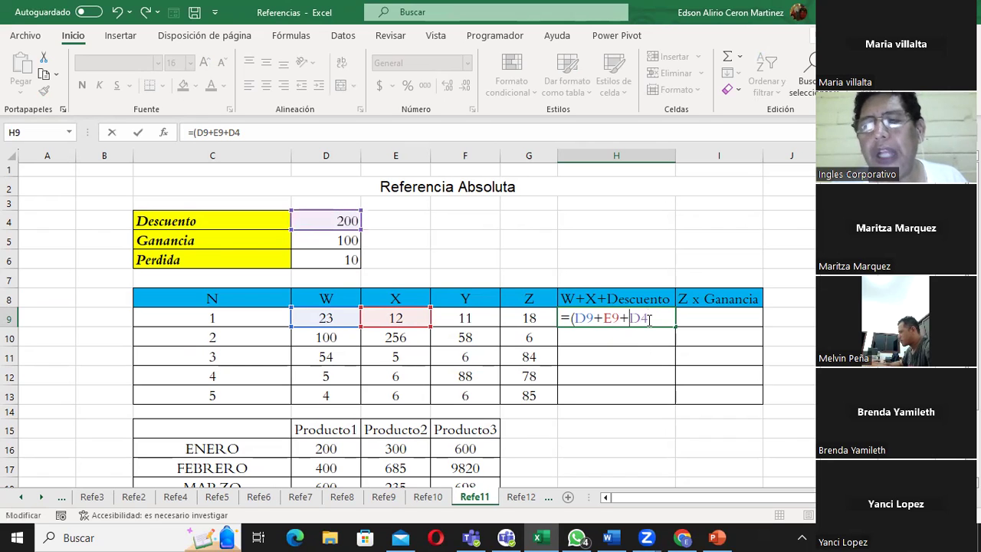
pyautogui.write('$D')
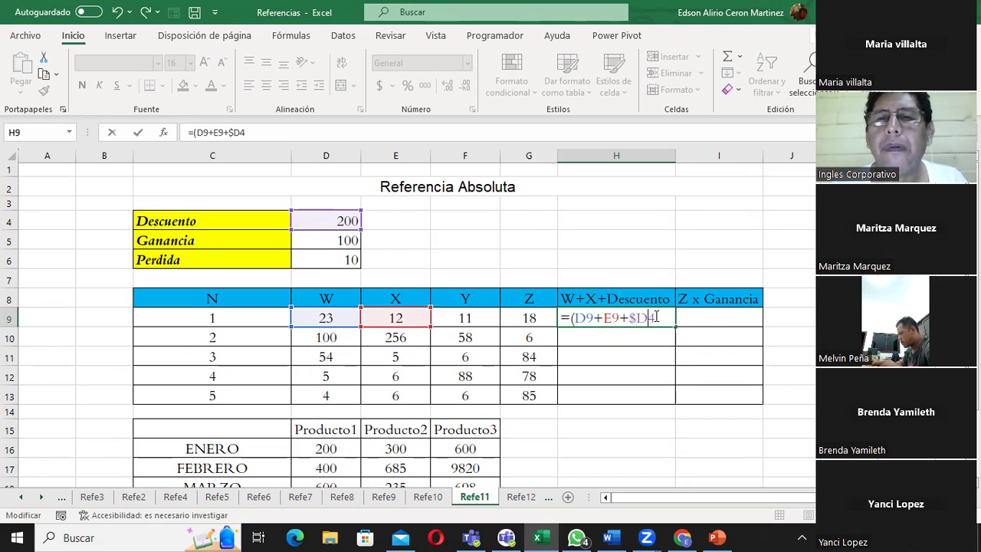
pyautogui.write('$4')
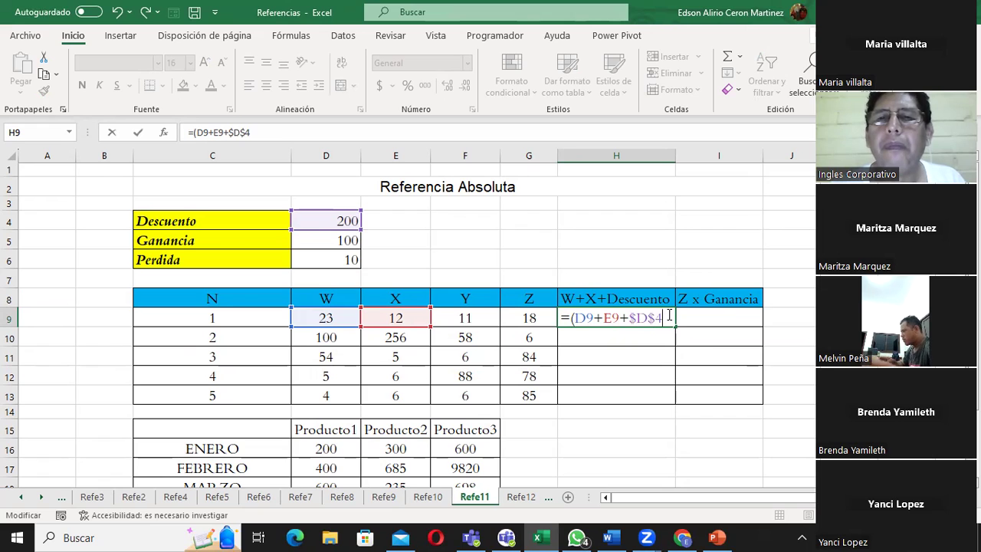
pyautogui.write(')')
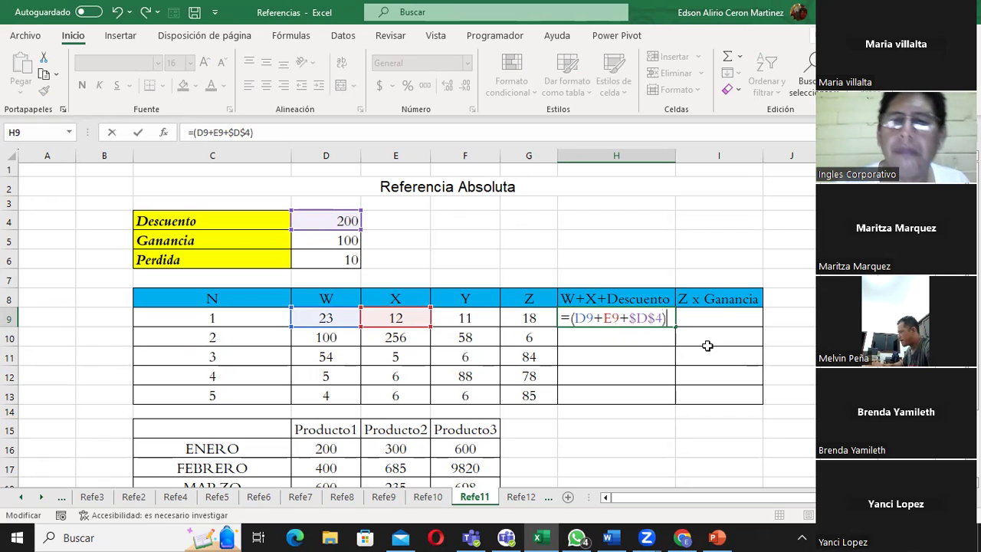
pyautogui.press('Return')
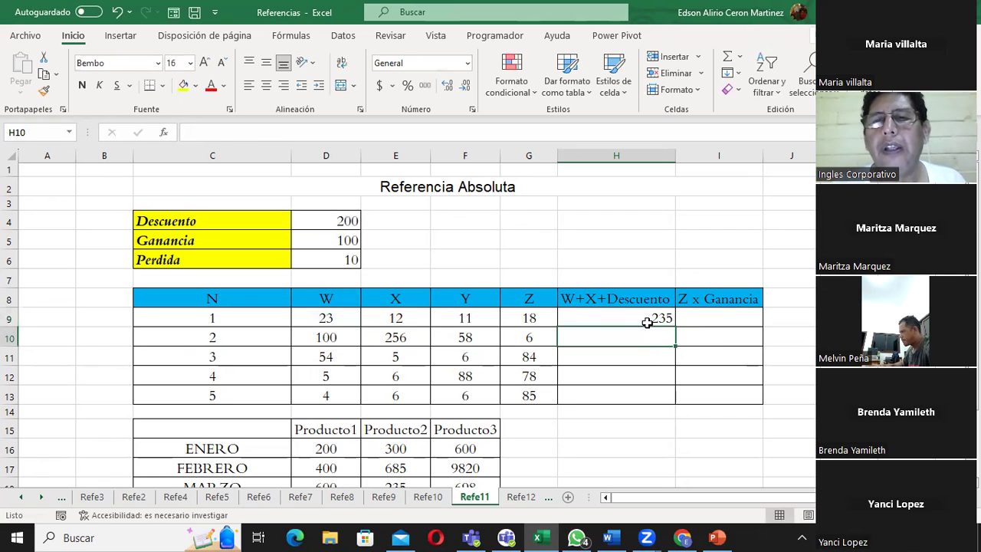
# - Fill the W+X+Descuento formula from H9 down to H13 (235–210)
pyautogui.click(649, 322)
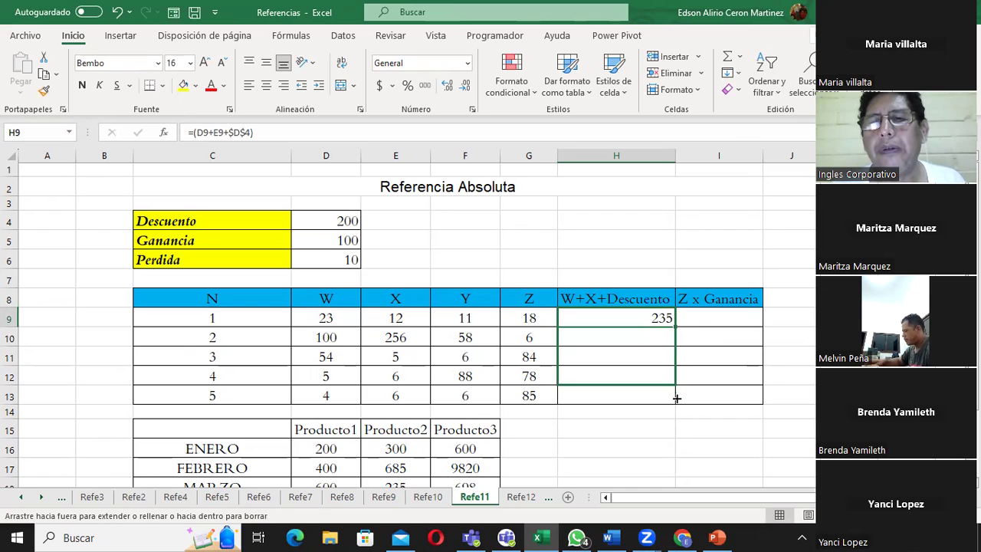
pyautogui.moveTo(675, 326); pyautogui.dragTo(676, 397)
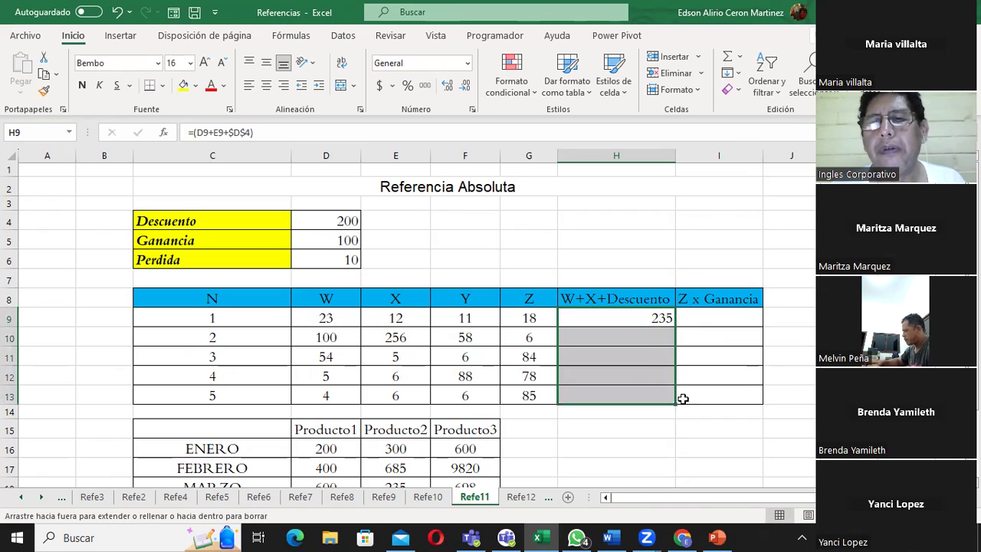
pyautogui.click(712, 321)
pyautogui.click(528, 322)
pyautogui.click(328, 241)
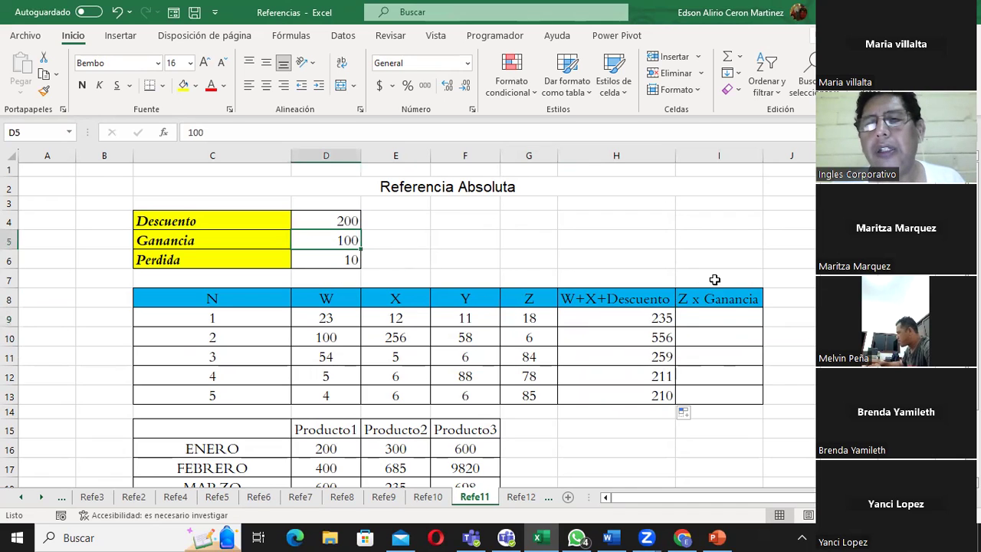
# - Start the Z x Ganancia formula in I9 as G9 times the locked $D$5
pyautogui.doubleClick(722, 318)
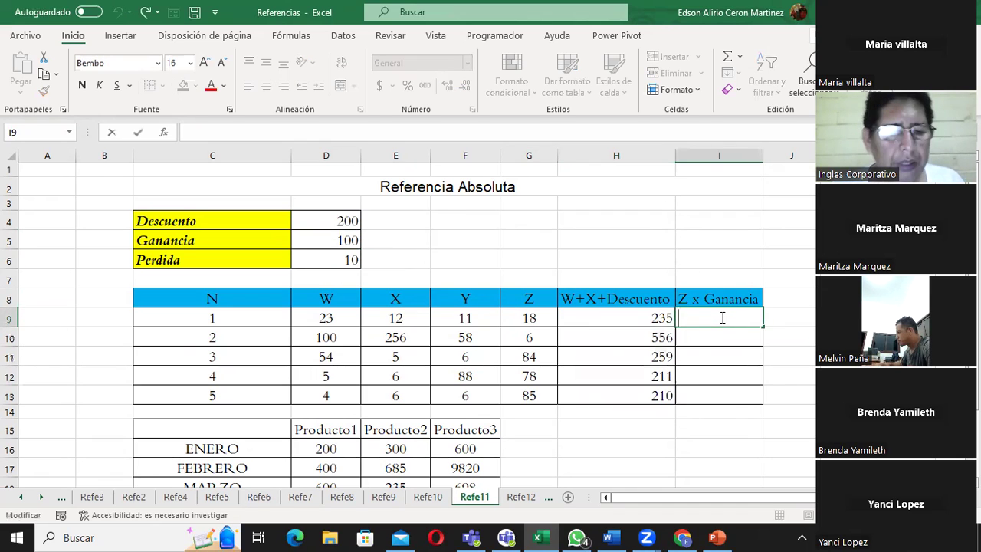
pyautogui.write('=(')
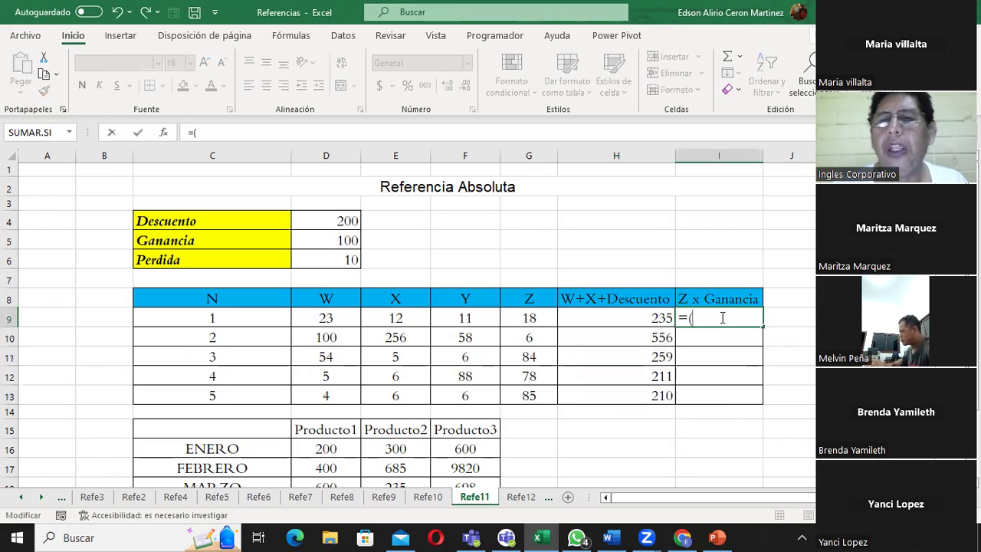
pyautogui.click(520, 320)
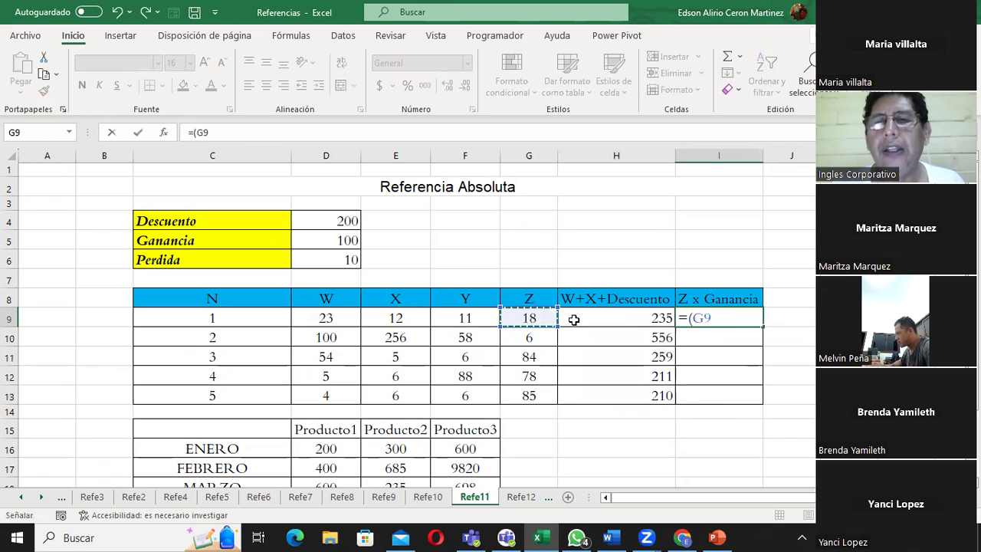
pyautogui.write('*')
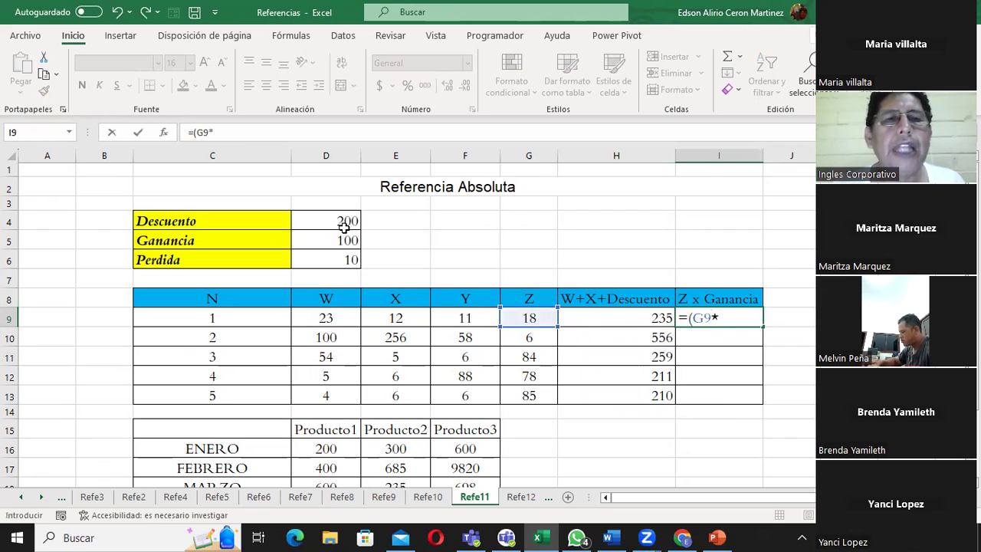
pyautogui.click(331, 240)
pyautogui.click(716, 317)
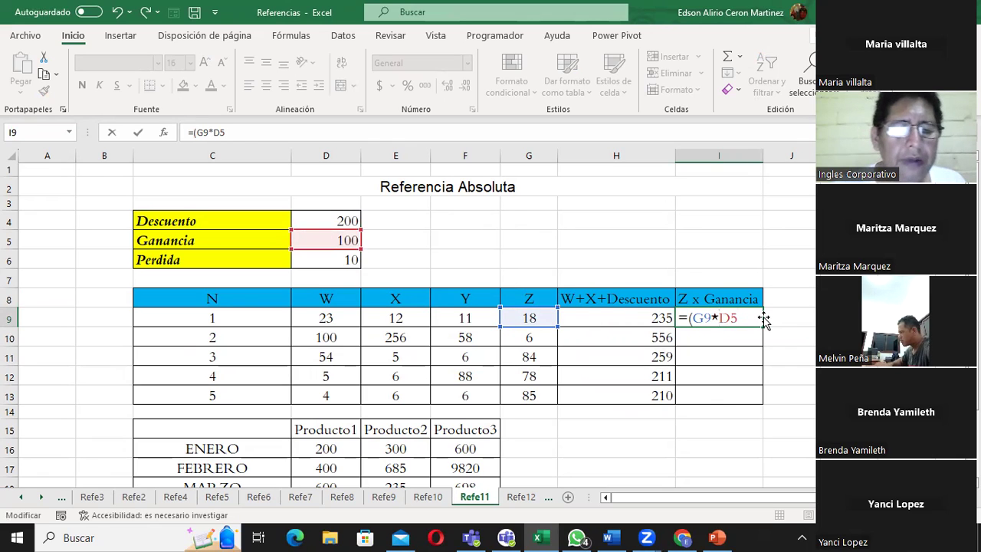
pyautogui.write('$D')
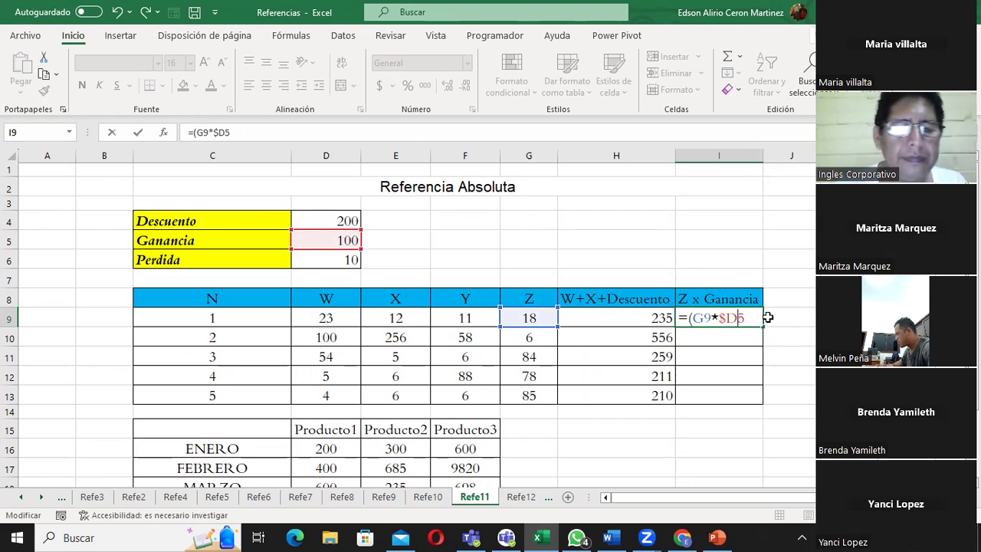
pyautogui.write('$5')
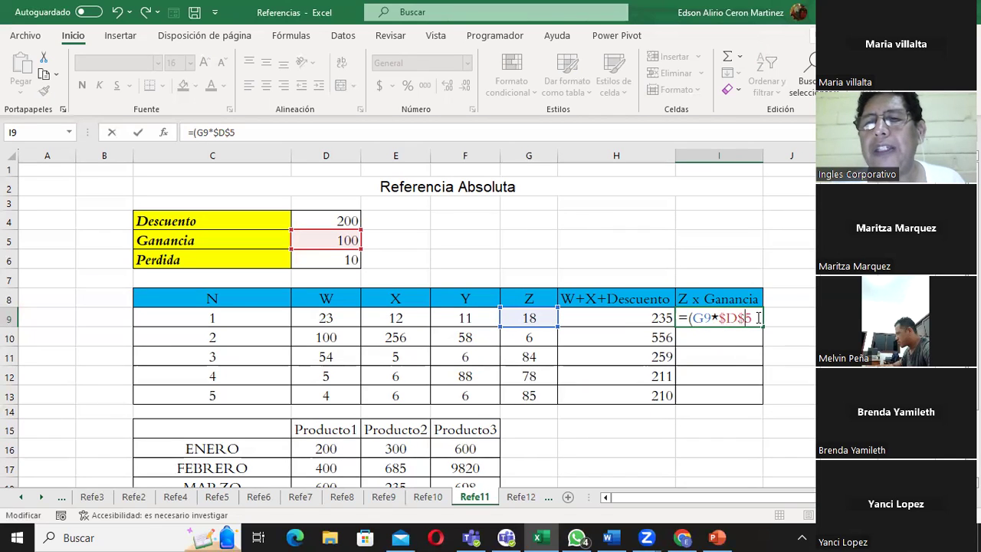
pyautogui.write('(')
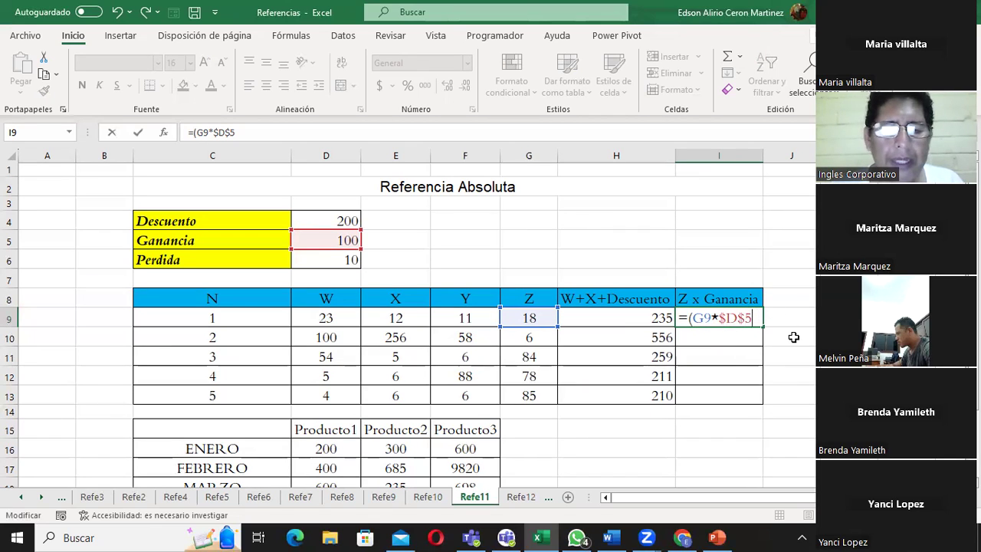
# - Fix the parenthesis error to commit =(G9*$D$5) and fill it to I13 (1800–8500)
pyautogui.press('Return')
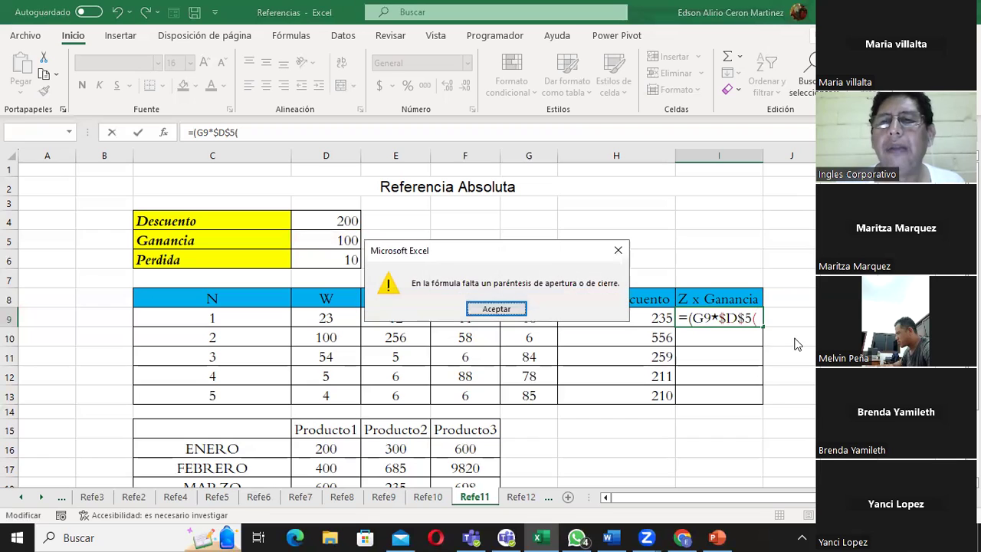
pyautogui.click(496, 309)
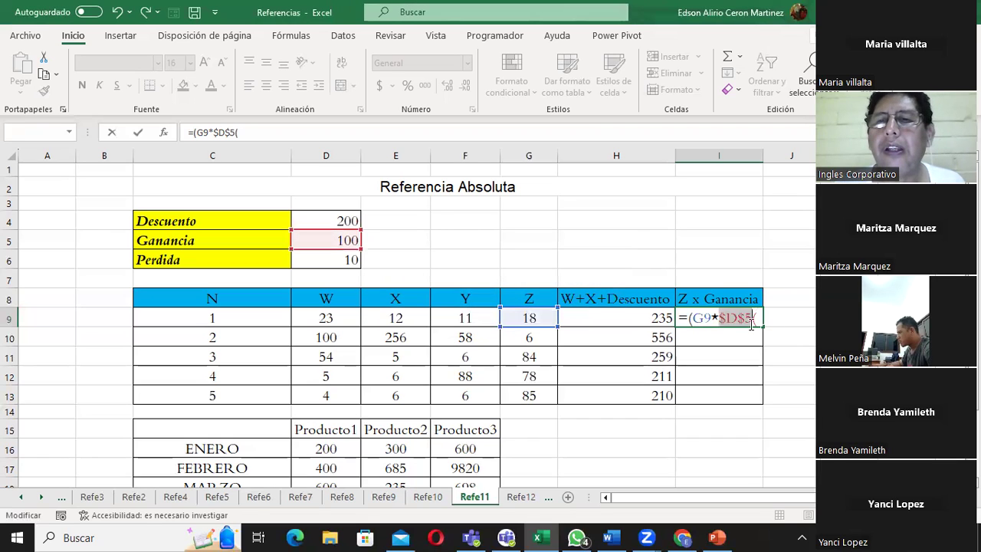
pyautogui.click(756, 318)
pyautogui.press('BackSpace')
pyautogui.write(')')
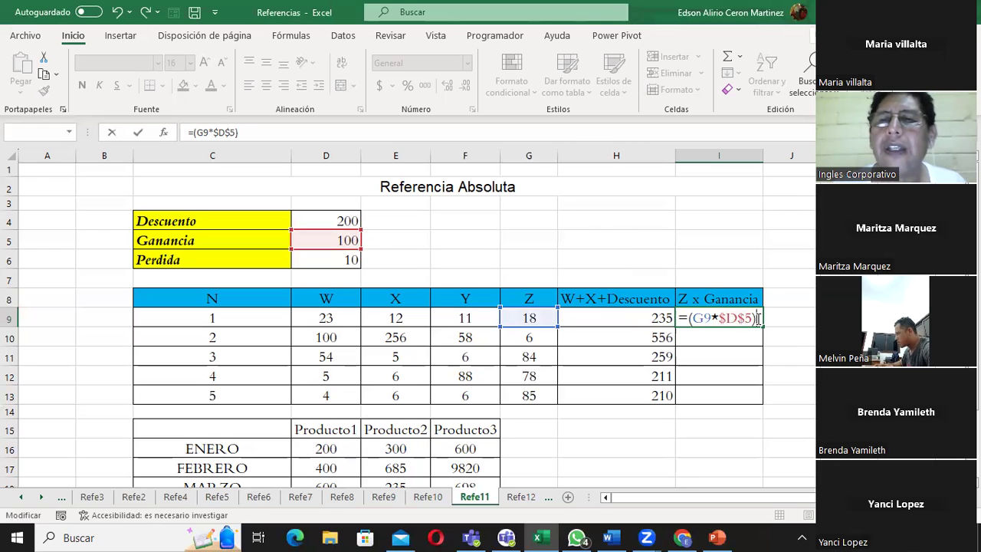
pyautogui.hotkey('ctrl', 'Return')
pyautogui.moveTo(764, 326); pyautogui.dragTo(764, 399)
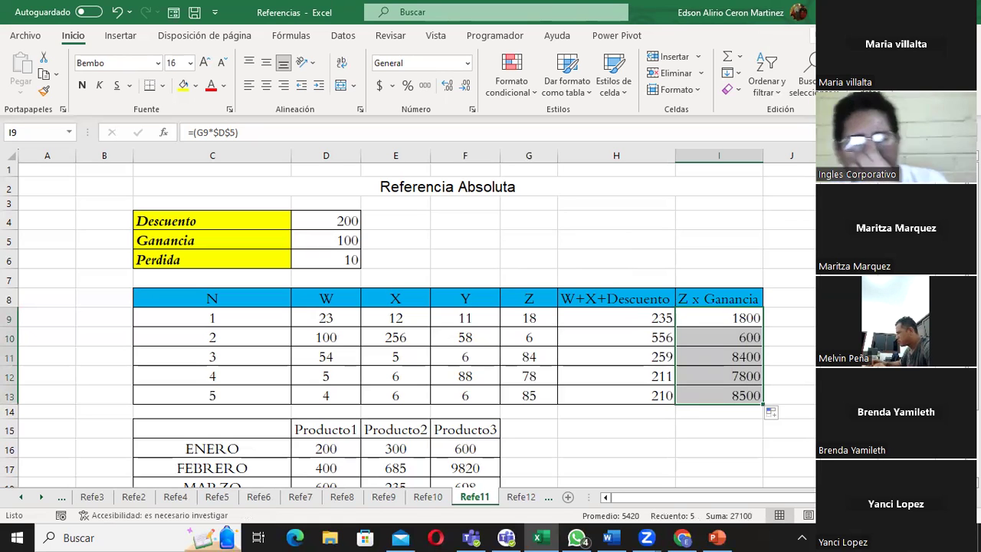
# - Locate the 10% profit in D19 and January's Producto1 amount in D16, moving to D20
pyautogui.scroll(-1, 806, 371)
pyautogui.scroll(-2, 806, 372)
pyautogui.scroll(-2, 806, 372)
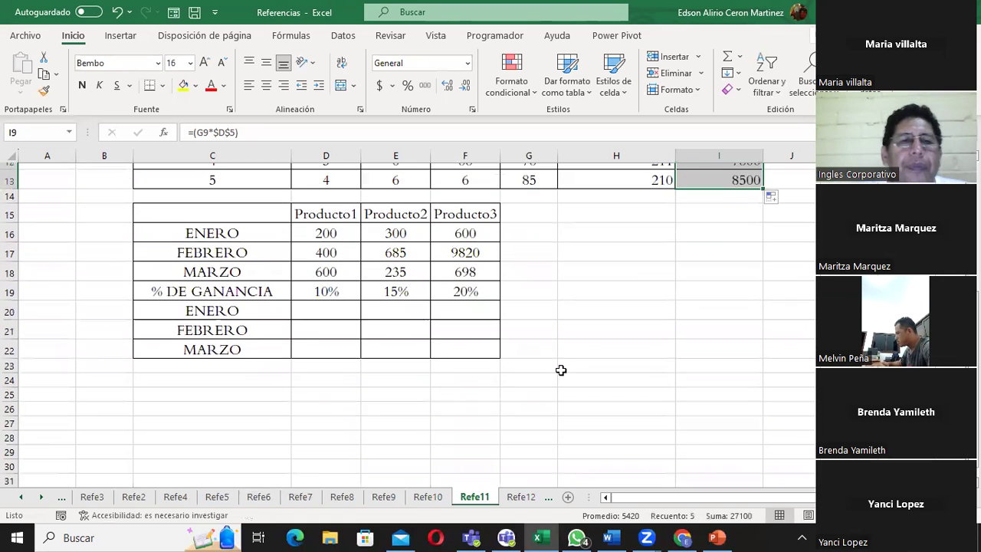
pyautogui.click(240, 293)
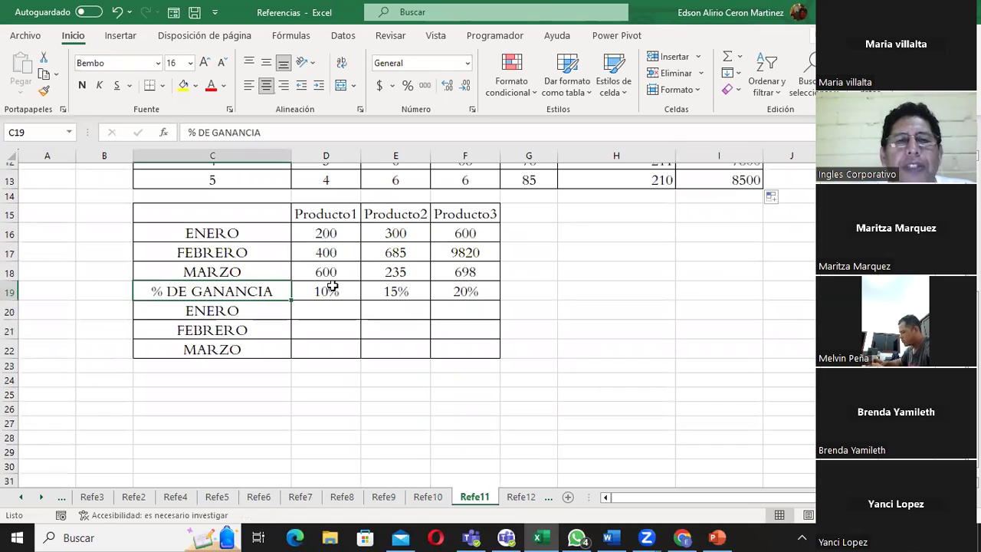
pyautogui.click(330, 288)
pyautogui.click(328, 233)
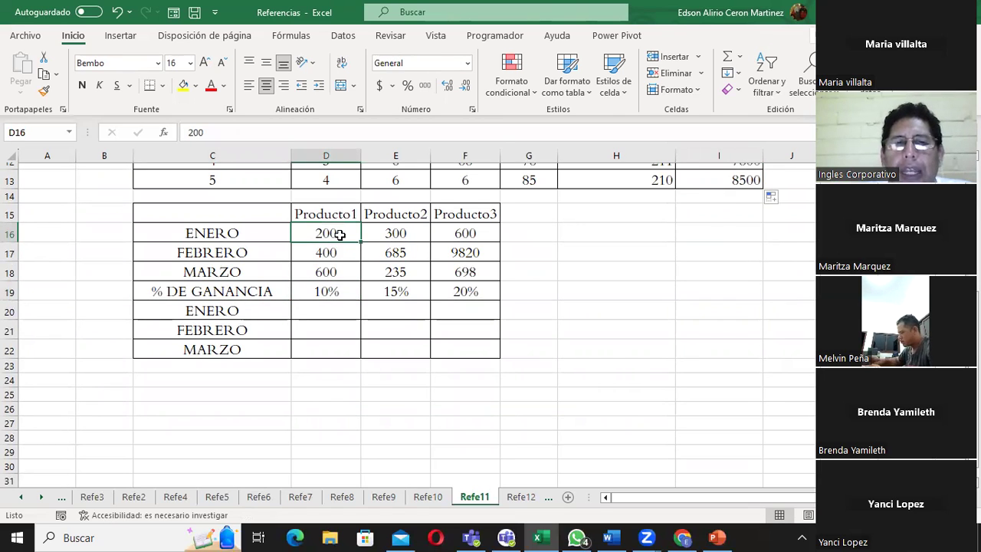
pyautogui.press('Down')
pyautogui.press('Down')
pyautogui.press('Down')
pyautogui.press('Down')
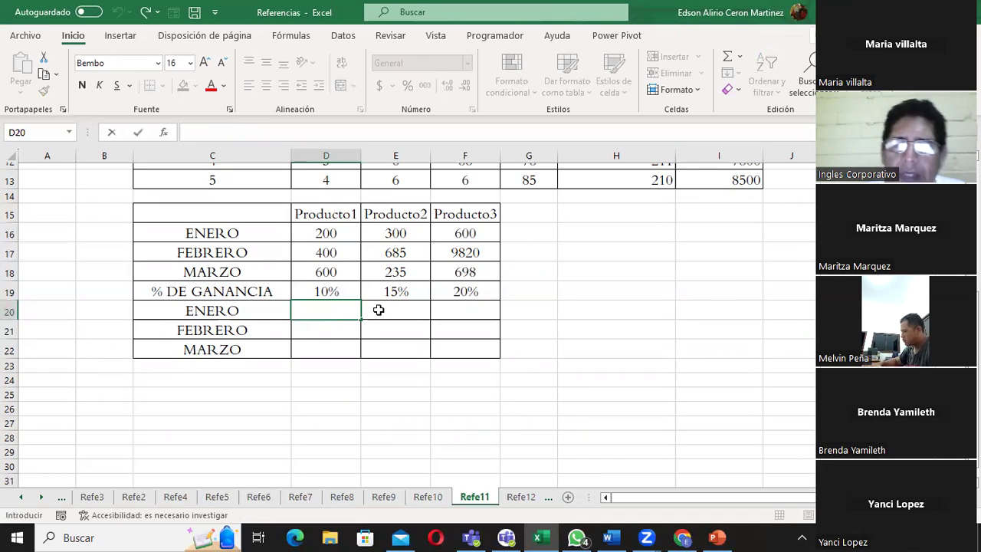
# - Enter =(D16*$D$19) in D20 for January's Producto1 profit
pyautogui.write('=(')
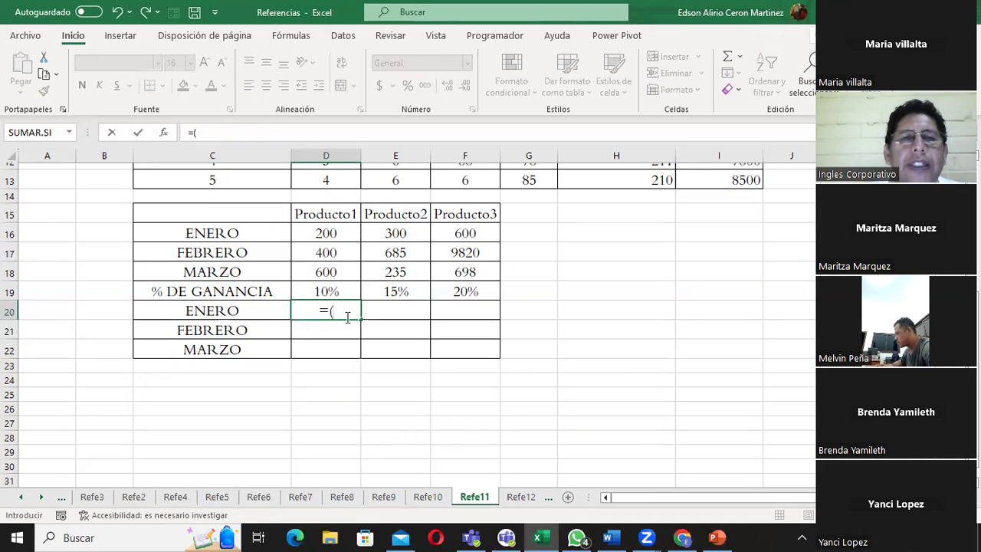
pyautogui.click(323, 234)
pyautogui.write('*')
pyautogui.click(318, 291)
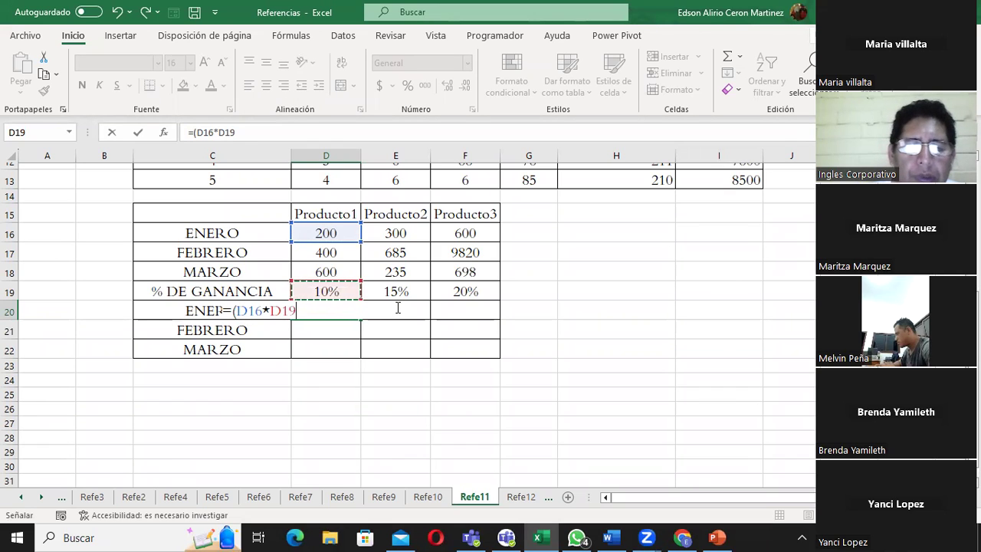
pyautogui.write(')')
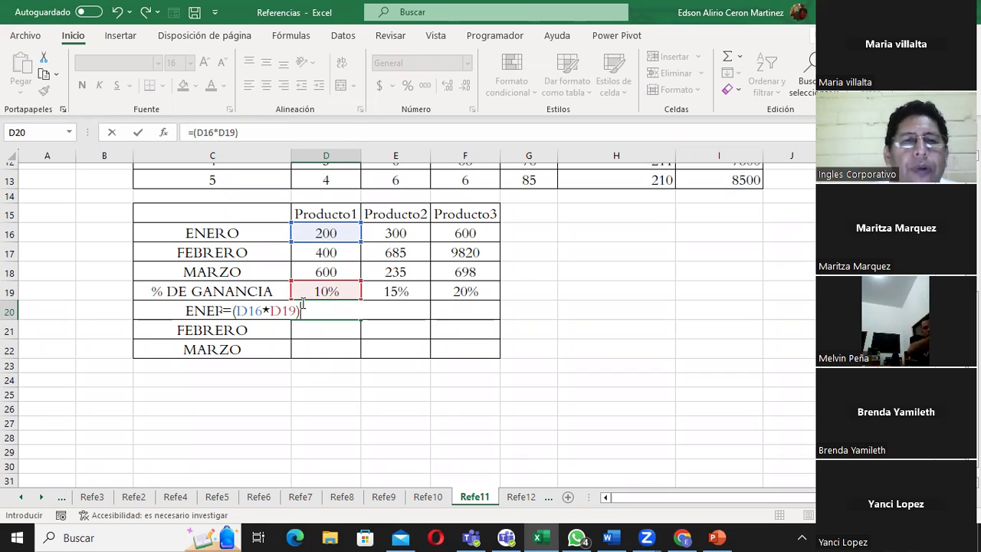
pyautogui.click(272, 311)
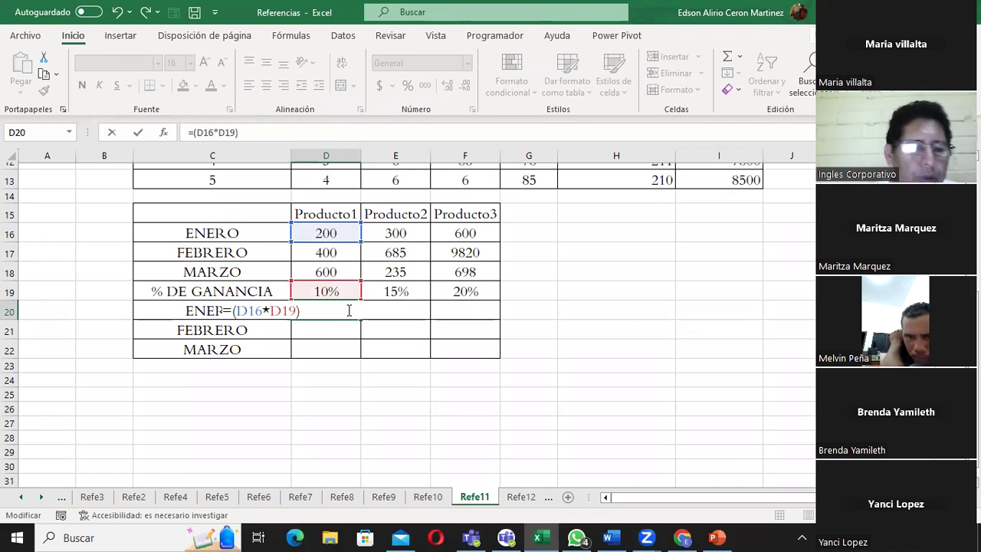
pyautogui.write('$')
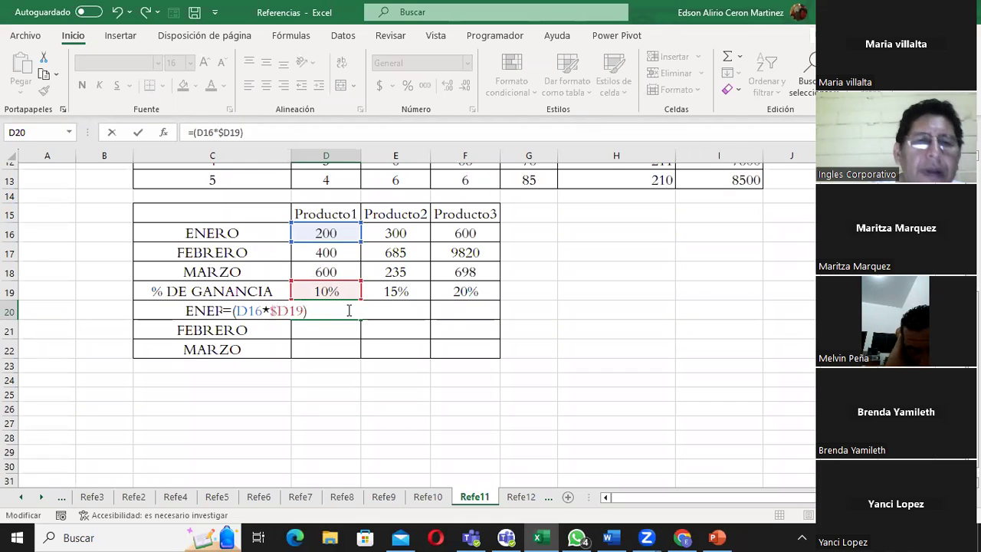
pyautogui.press('Right')
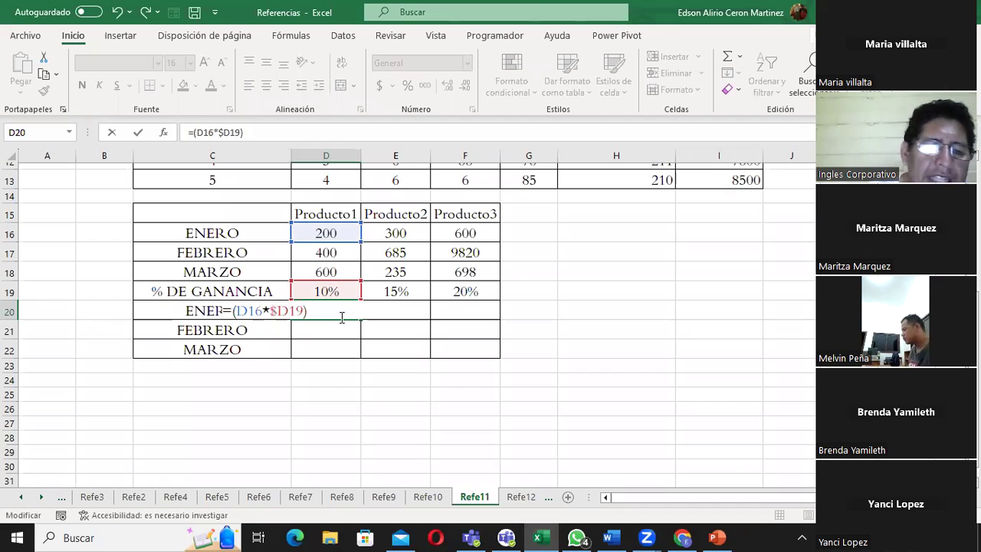
pyautogui.write('$')
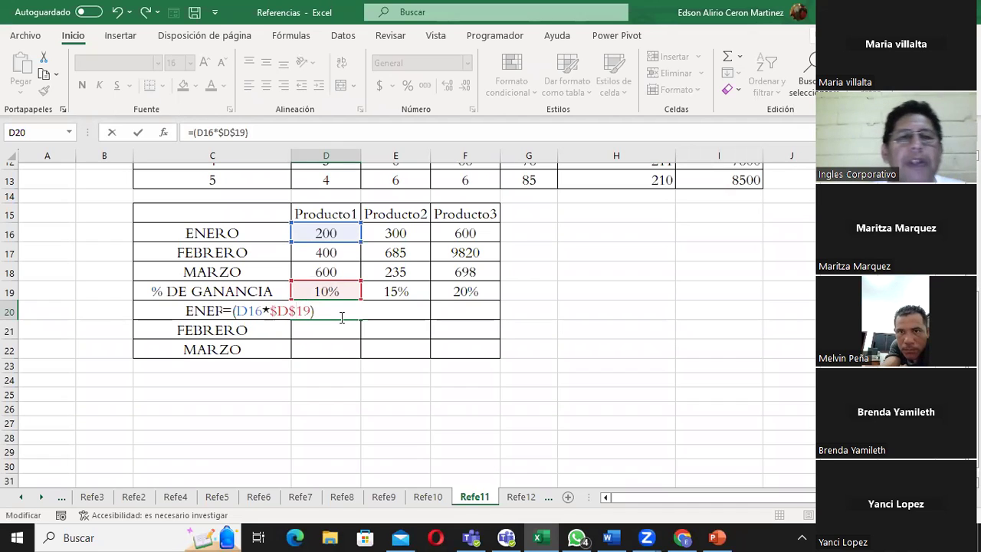
pyautogui.press('Return')
# - Copy the D20 profit formula down to D22, giving 20, 40 and 60
pyautogui.click(340, 306)
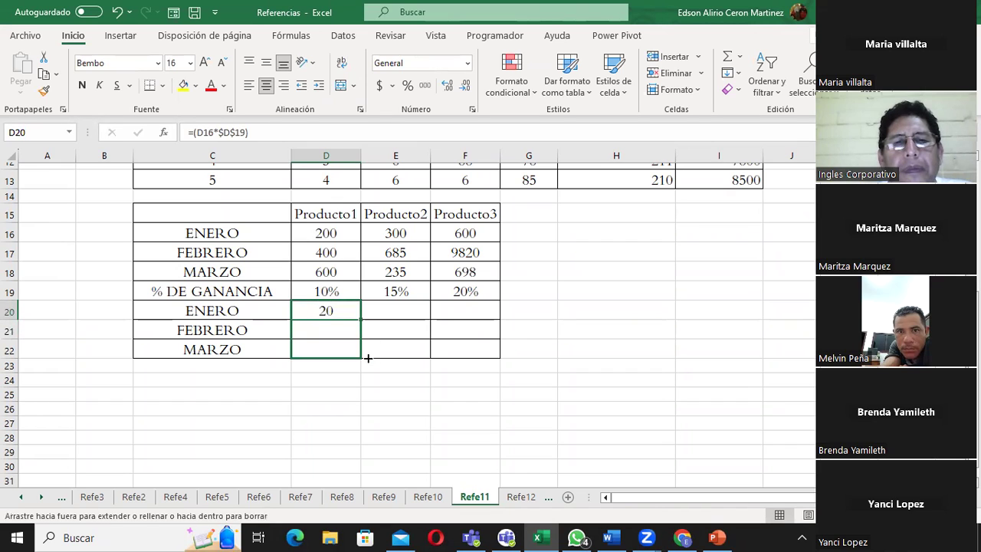
pyautogui.moveTo(365, 335); pyautogui.dragTo(367, 351)
pyautogui.click(407, 309)
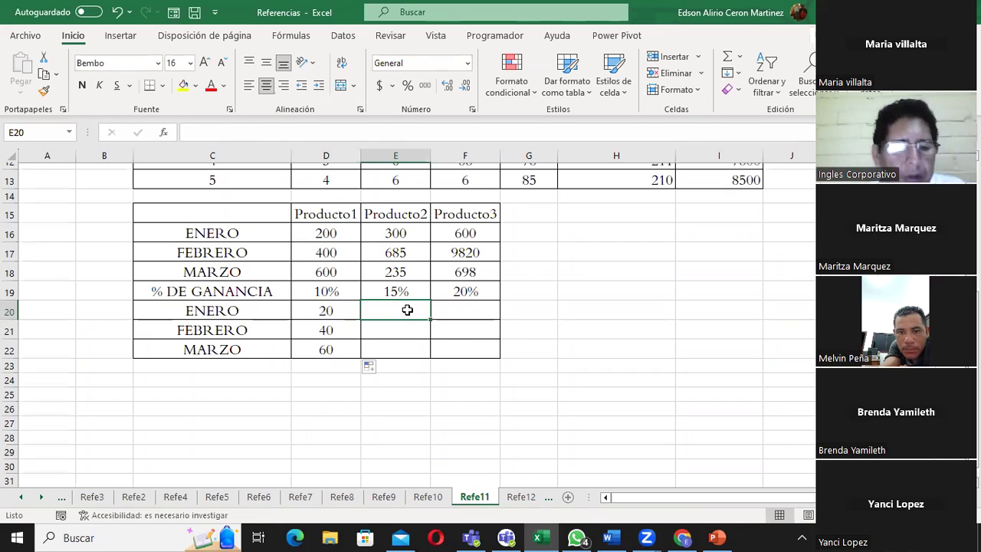
# - Cancel the E20 entry and rewrite D20 as =($D16*D$19), still showing 20
pyautogui.write('=(')
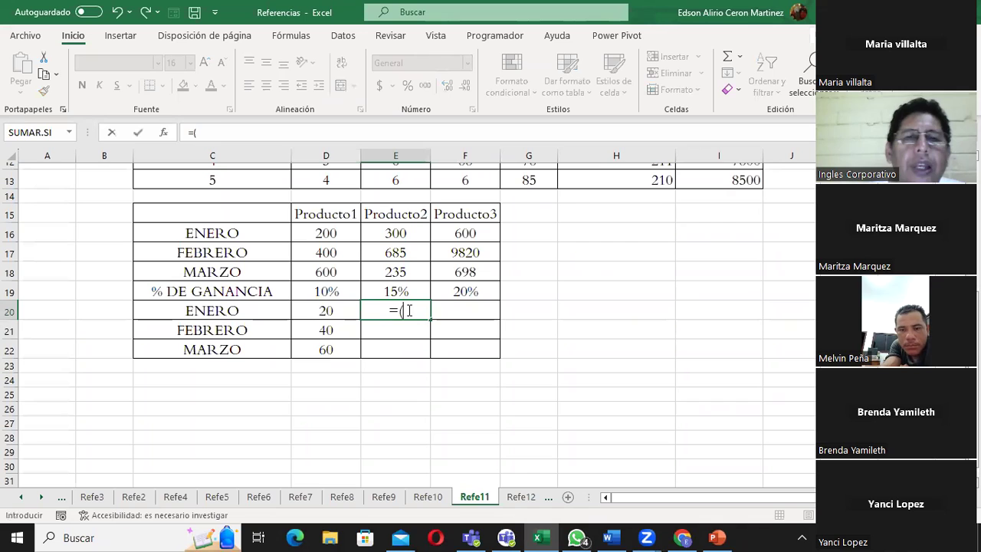
pyautogui.press('Escape')
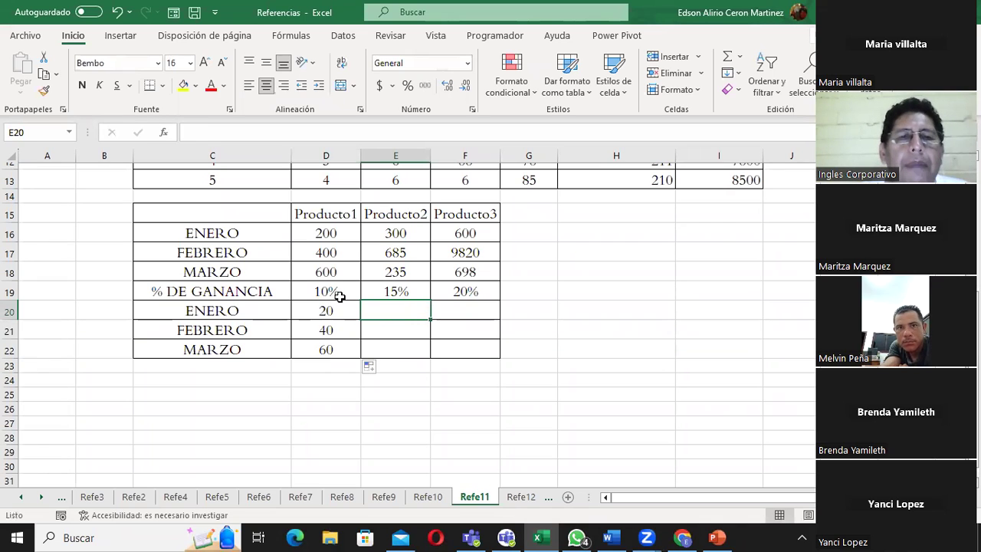
pyautogui.click(334, 291)
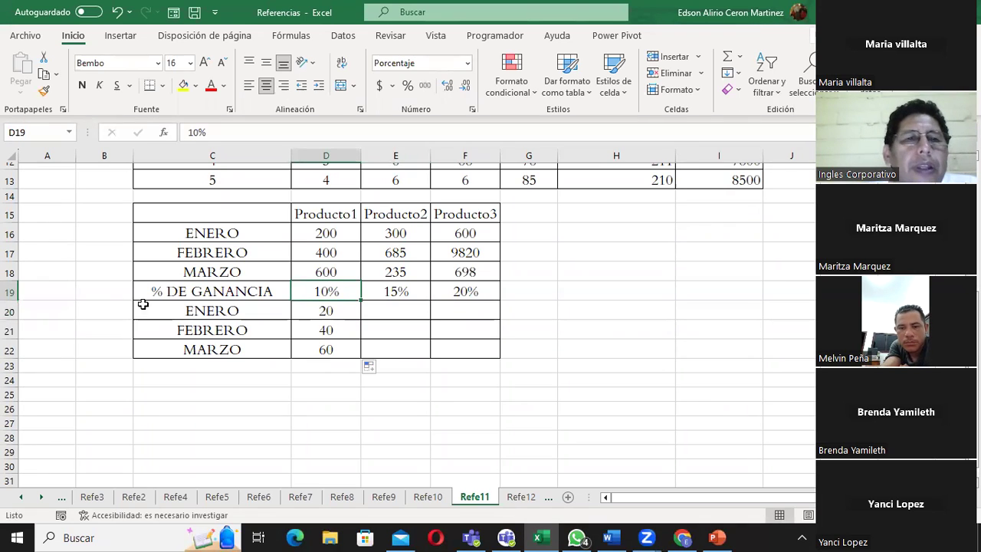
pyautogui.doubleClick(332, 312)
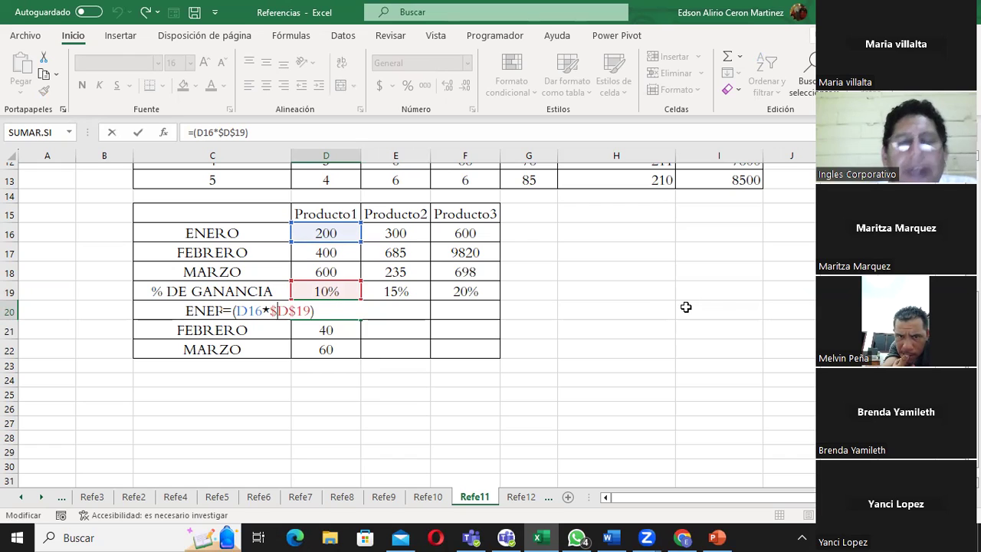
pyautogui.press('BackSpace')
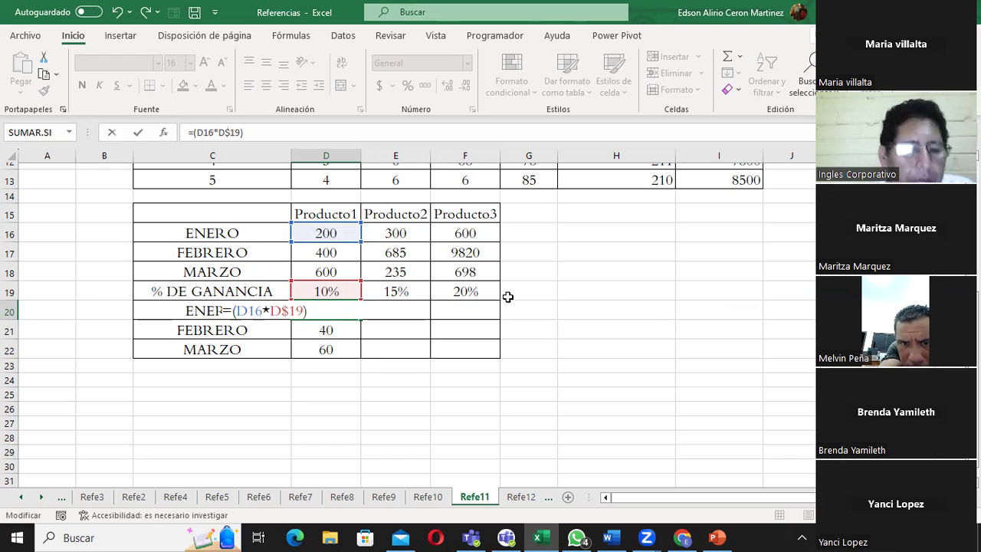
pyautogui.write('$')
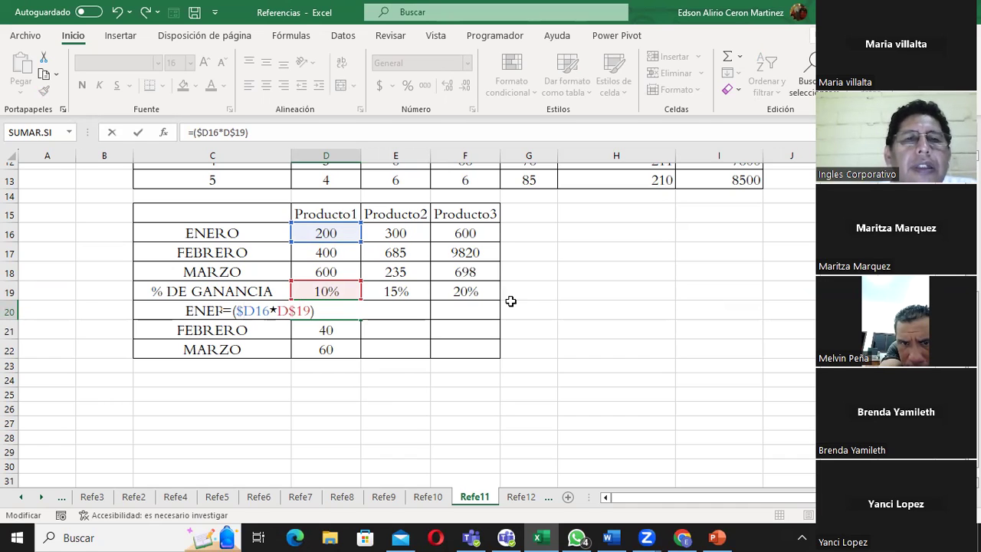
pyautogui.press('Return')
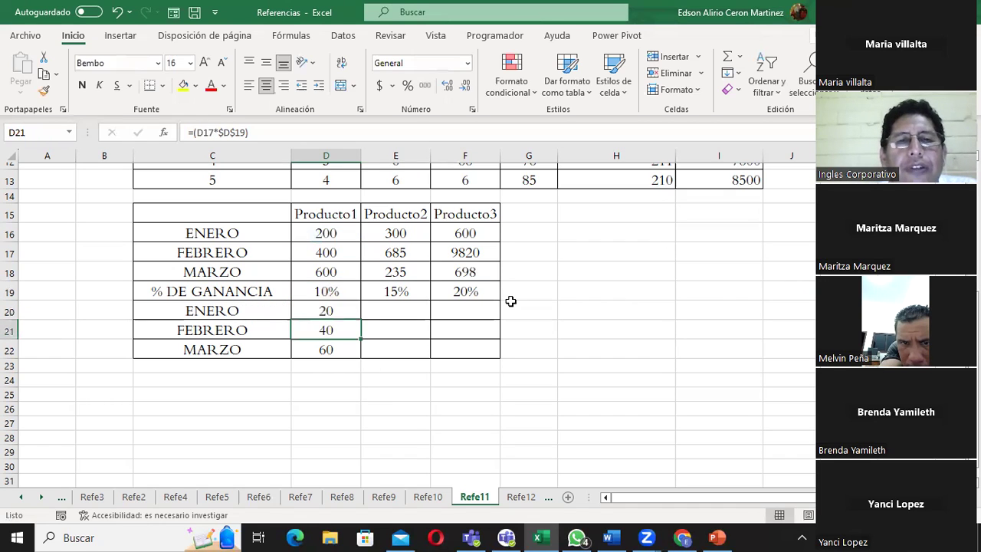
# - Fill D20's mixed-reference formula across D20:F22 (20/30/40, 40/60/80, 60/90/120)
pyautogui.click(327, 309)
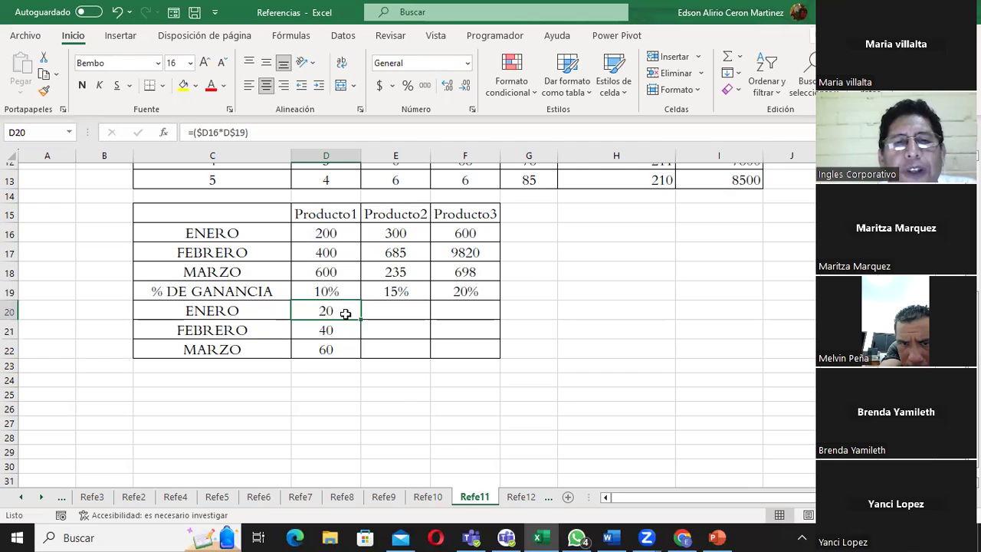
pyautogui.moveTo(359, 319); pyautogui.dragTo(360, 357)
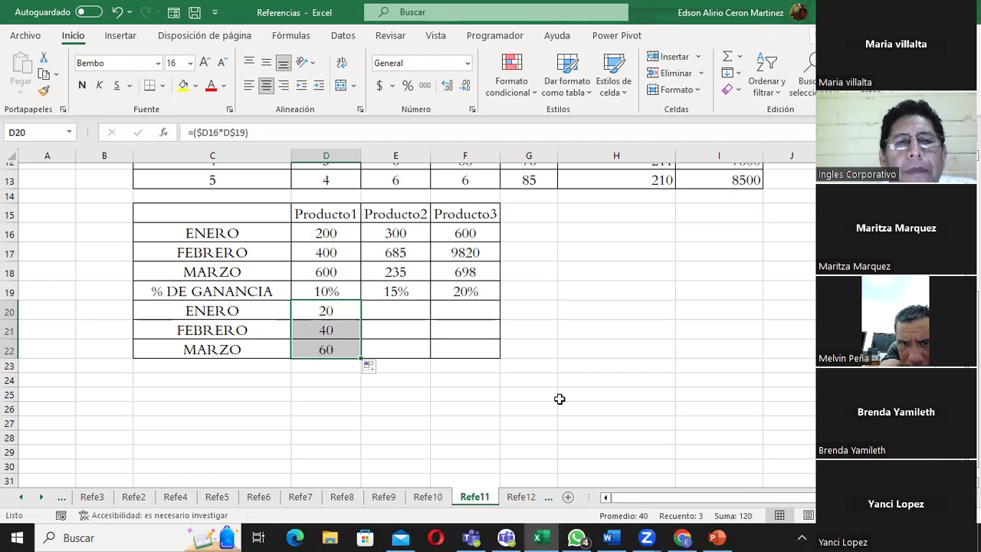
pyautogui.moveTo(360, 357); pyautogui.dragTo(470, 352)
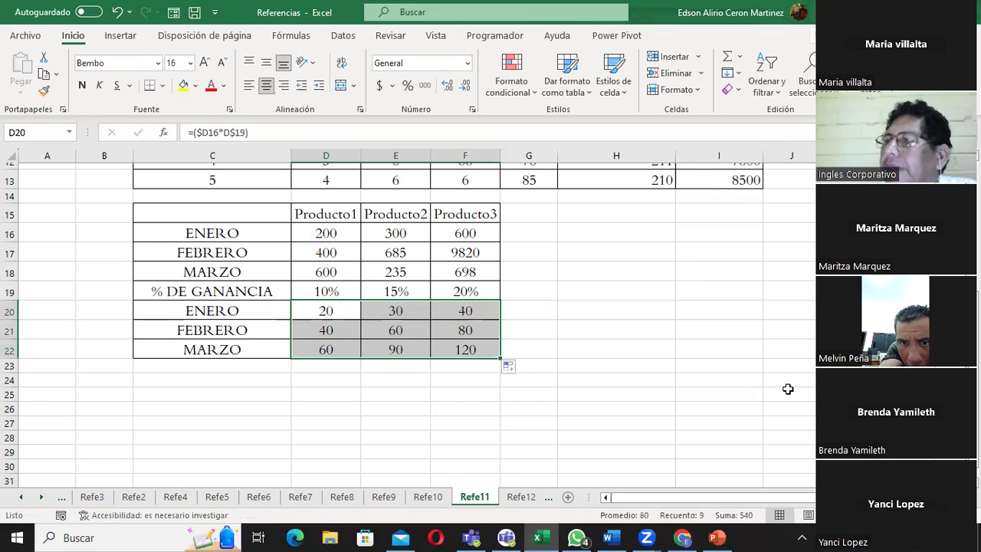
pyautogui.click(331, 312)
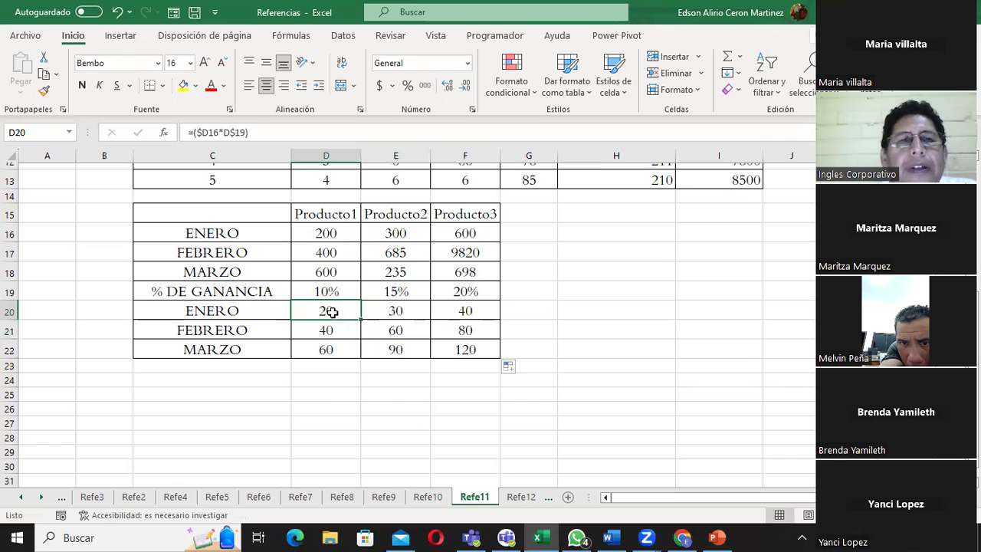
pyautogui.doubleClick(330, 312)
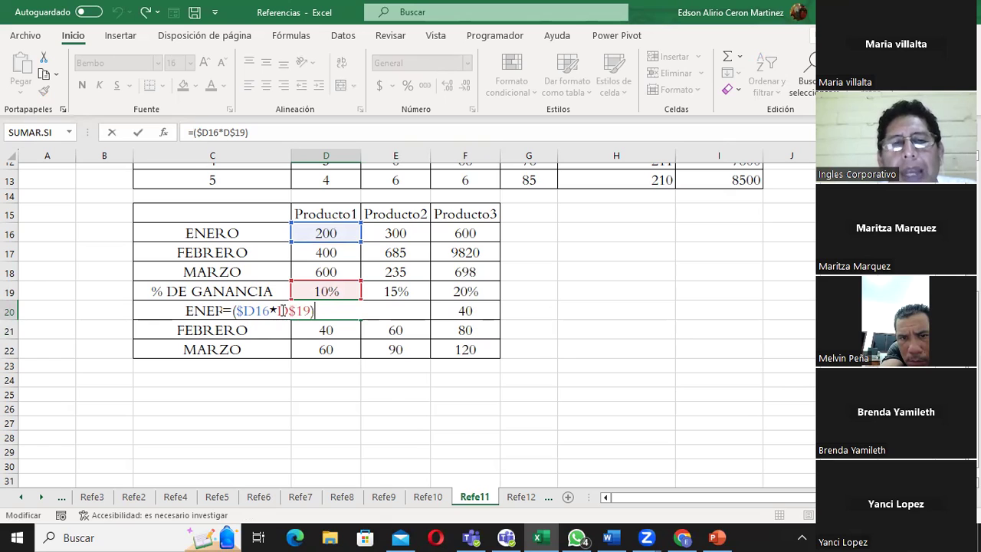
pyautogui.press('Return')
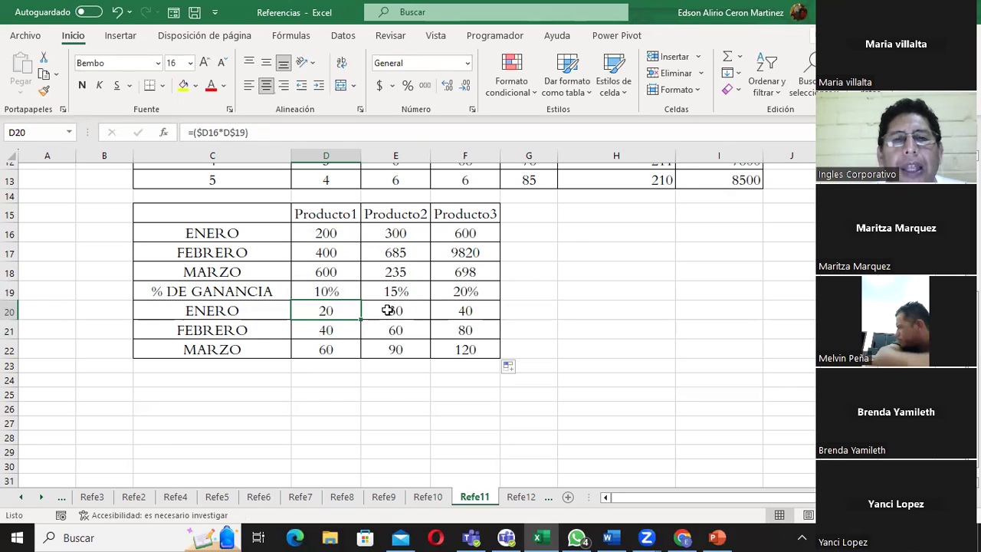
# - Check how the references shifted in the E20, F20 and D21 formulas
pyautogui.doubleClick(388, 310)
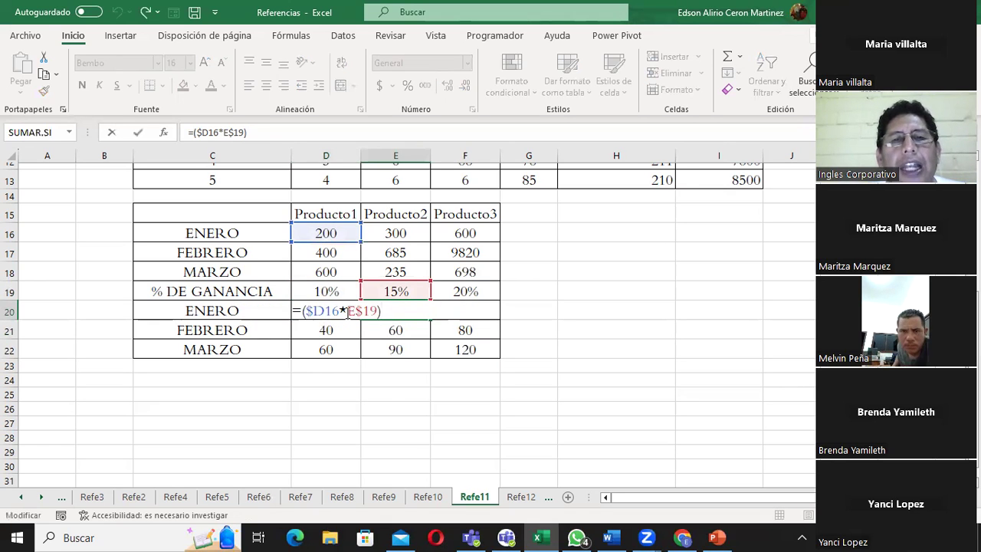
pyautogui.hotkey('ctrl', 'Return')
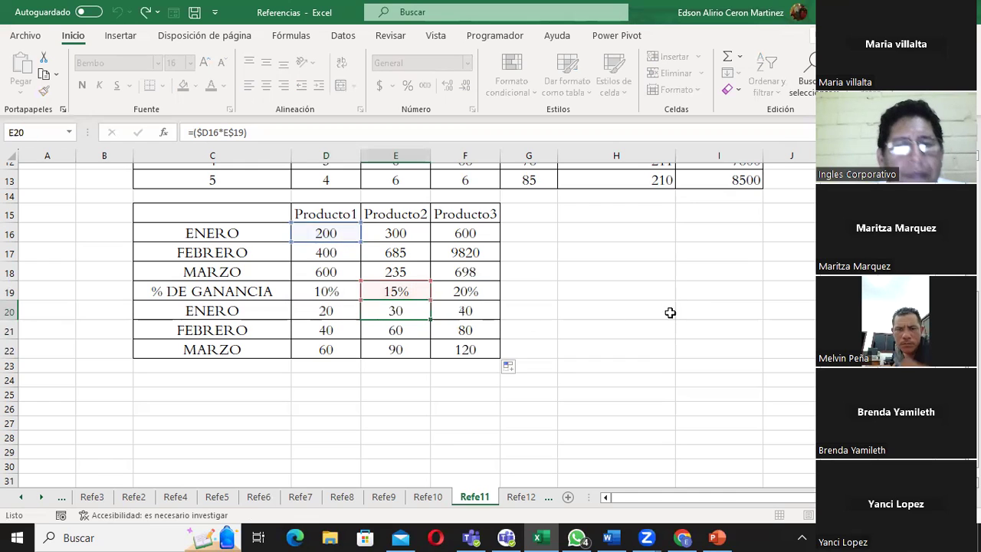
pyautogui.doubleClick(468, 311)
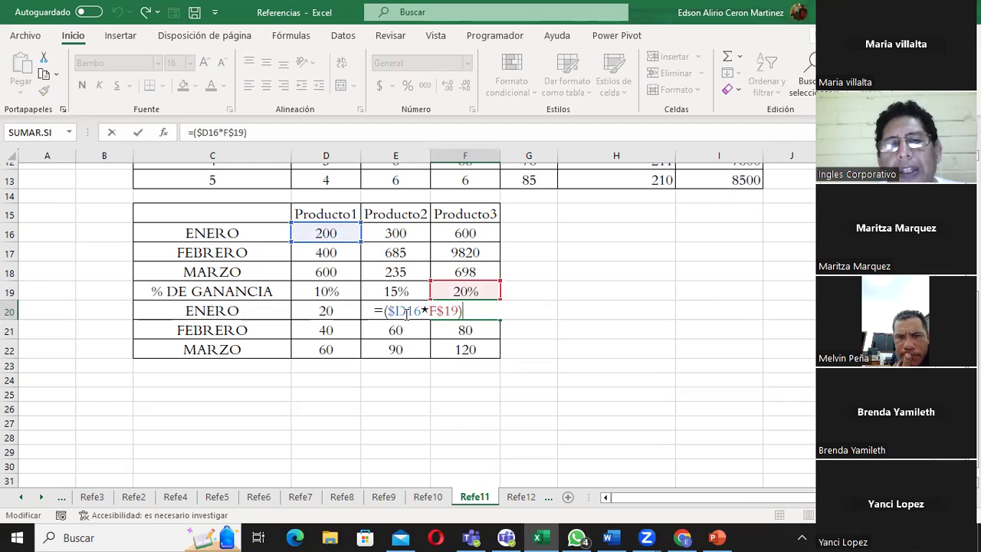
pyautogui.press('Escape')
pyautogui.doubleClick(328, 327)
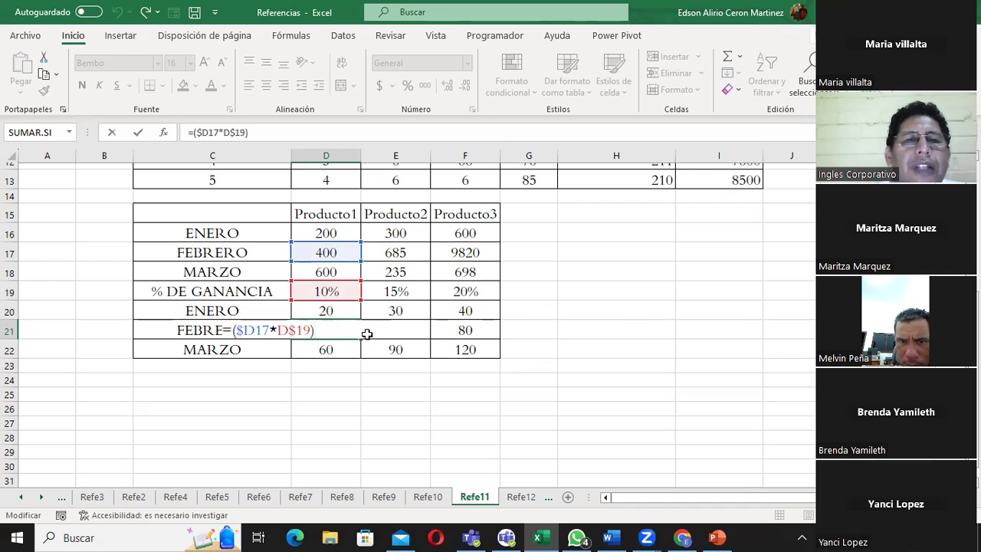
pyautogui.press('Escape')
pyautogui.doubleClick(342, 330)
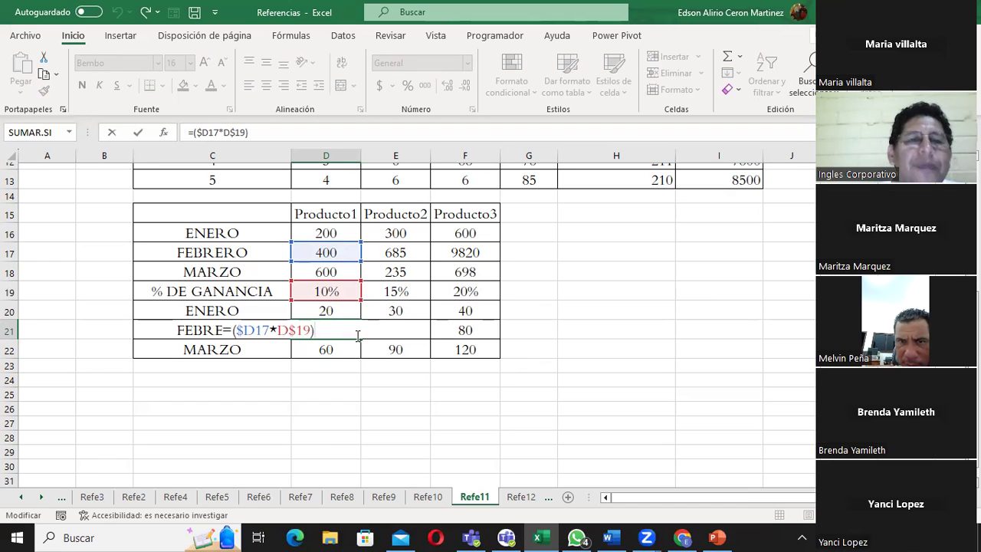
pyautogui.press('Escape')
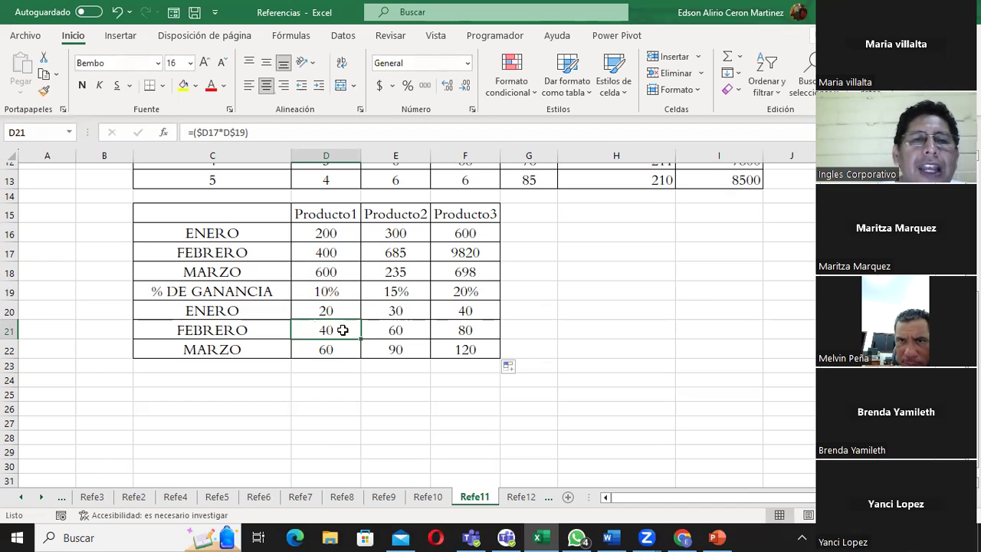
pyautogui.doubleClick(342, 331)
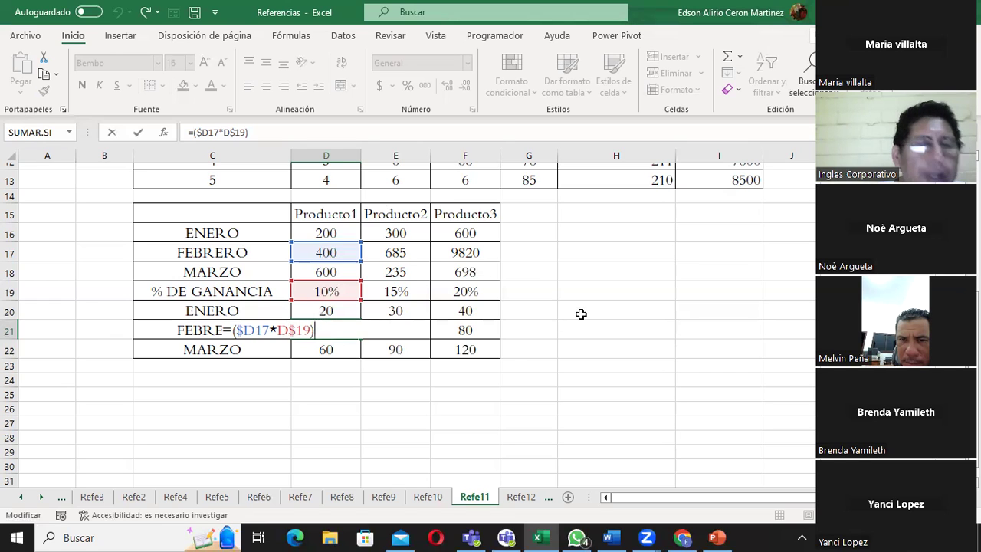
pyautogui.hotkey('ctrl', 'Return')
# - Inspect E21's =($D17*E$19), then reopen E20 at the $ before D16
pyautogui.doubleClick(342, 332)
pyautogui.click(398, 329)
pyautogui.doubleClick(402, 328)
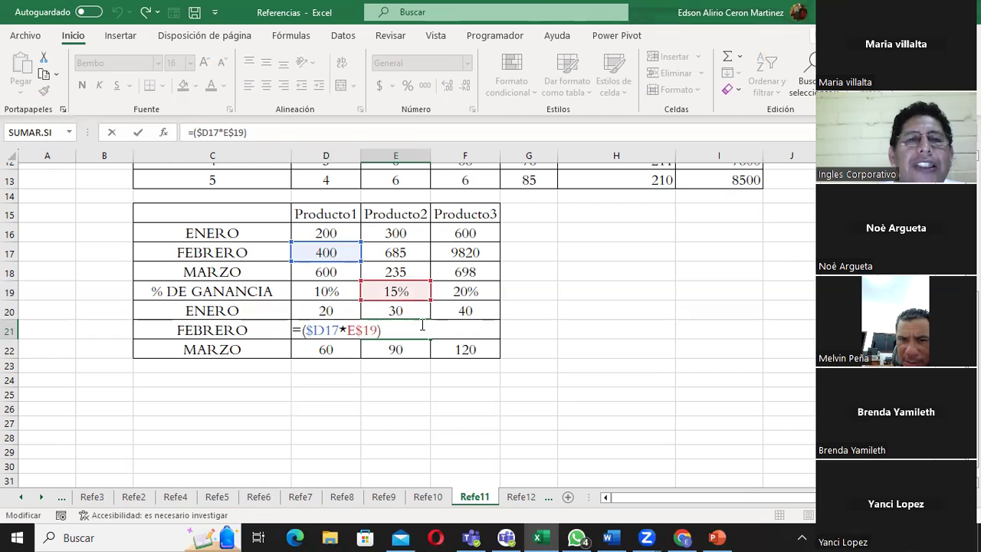
pyautogui.press('Escape')
pyautogui.click(333, 309)
pyautogui.click(390, 308)
pyautogui.doubleClick(404, 311)
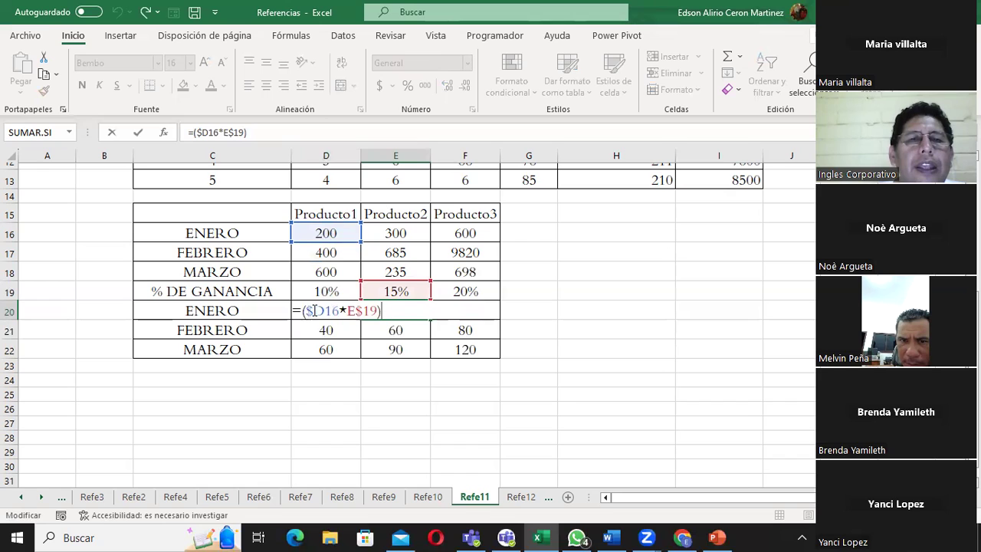
pyautogui.click(314, 309)
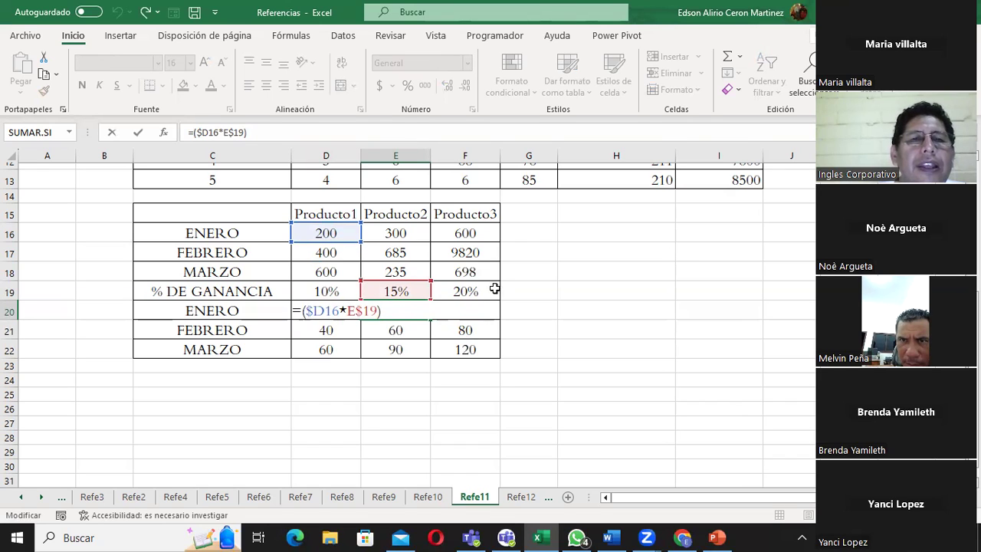
# - Change E20's formula to =(D$16*E$19), now showing 30
pyautogui.press('BackSpace')
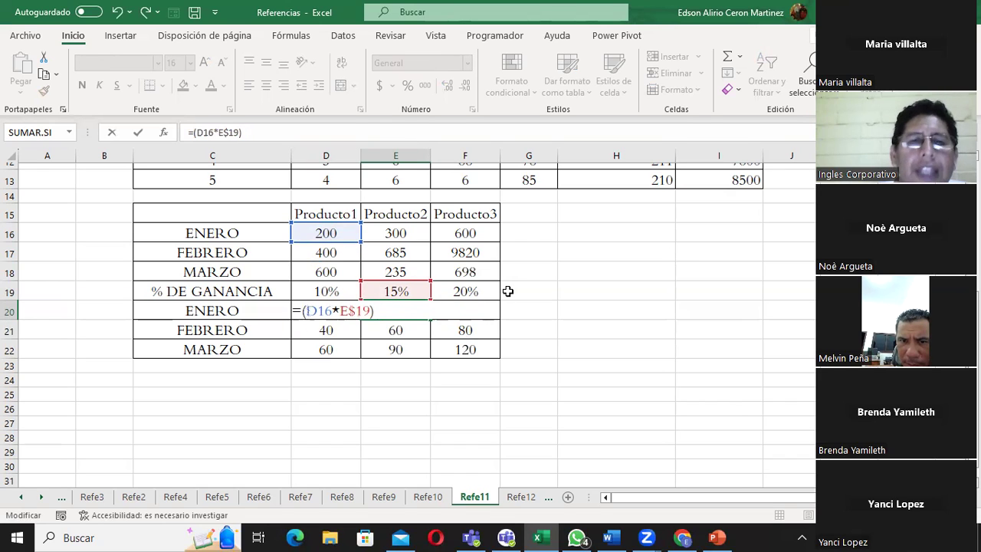
pyautogui.click(316, 310)
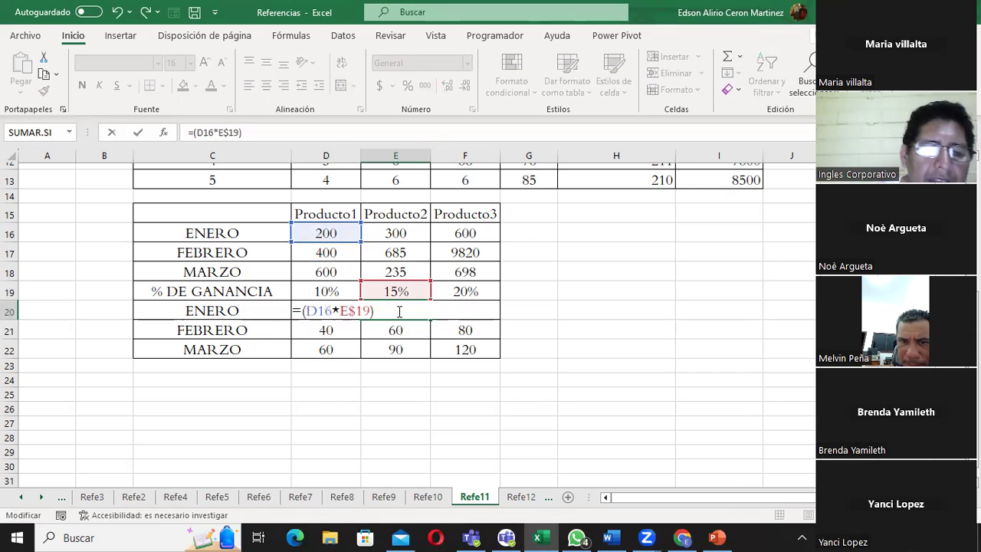
pyautogui.write('$')
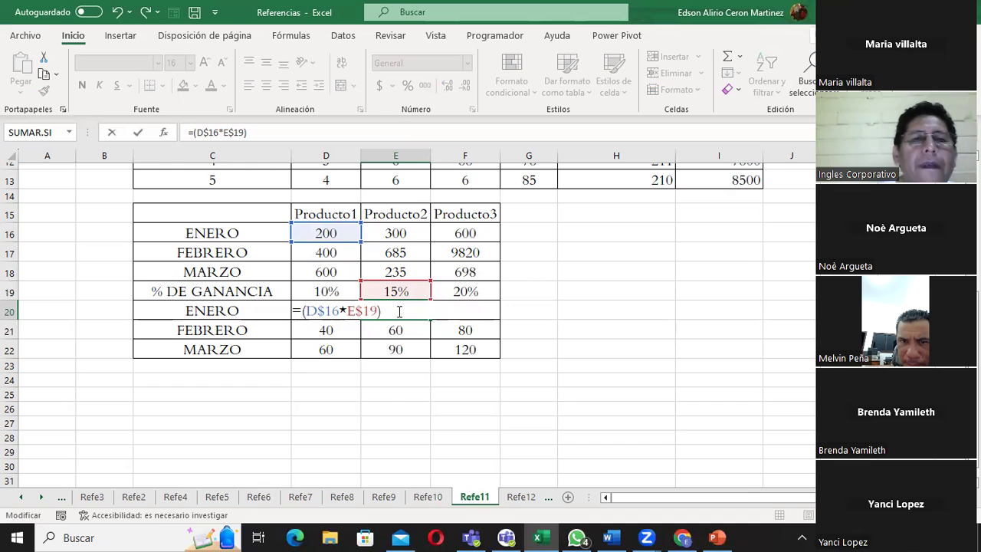
pyautogui.press('Return')
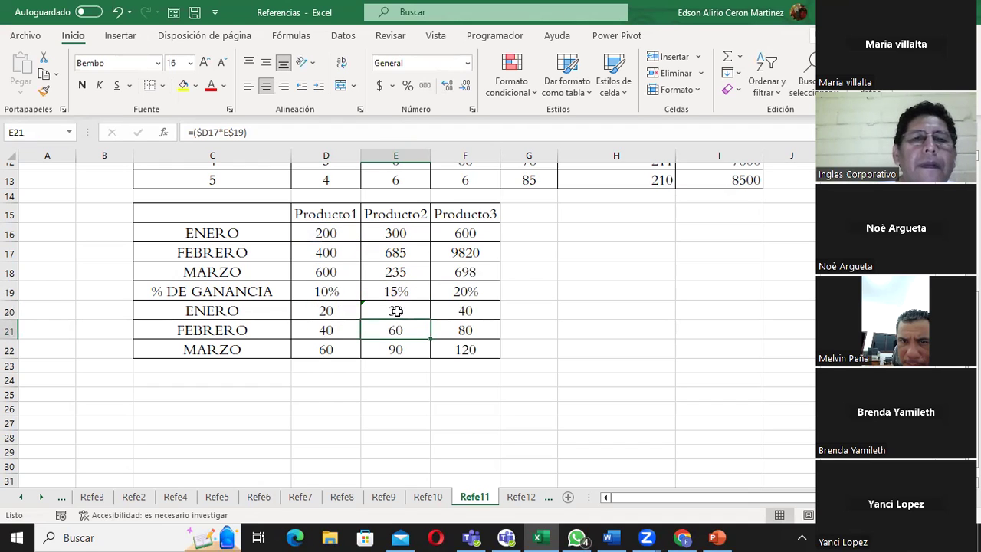
# - Copy E20 into F20, confirming =(E$16*F$19) gives 60, and select D20:F22
pyautogui.click(326, 311)
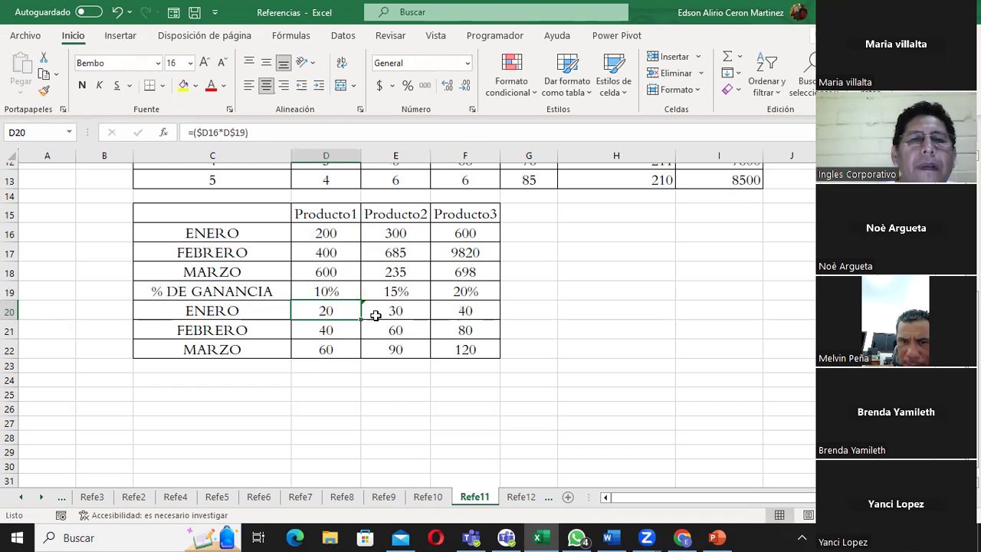
pyautogui.click(376, 314)
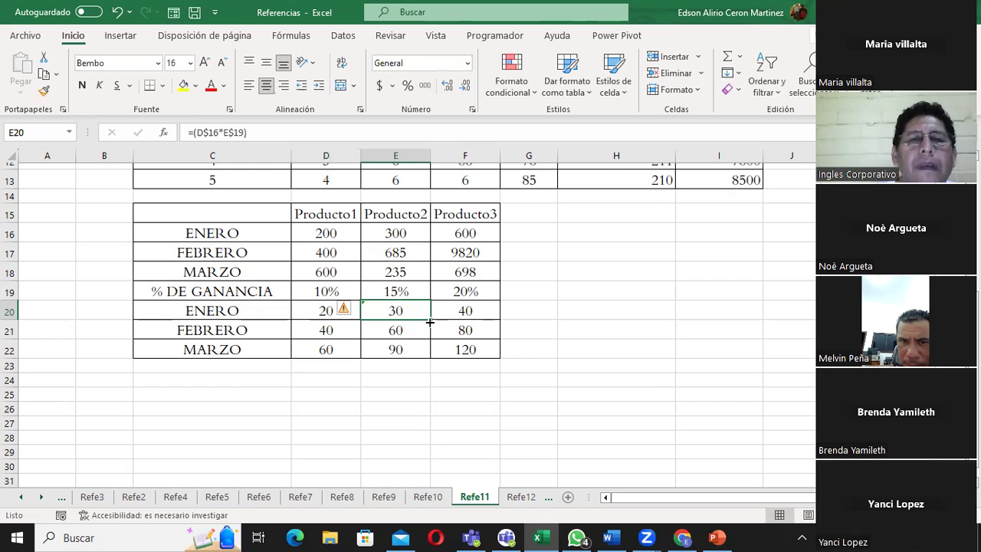
pyautogui.moveTo(431, 320); pyautogui.dragTo(502, 322)
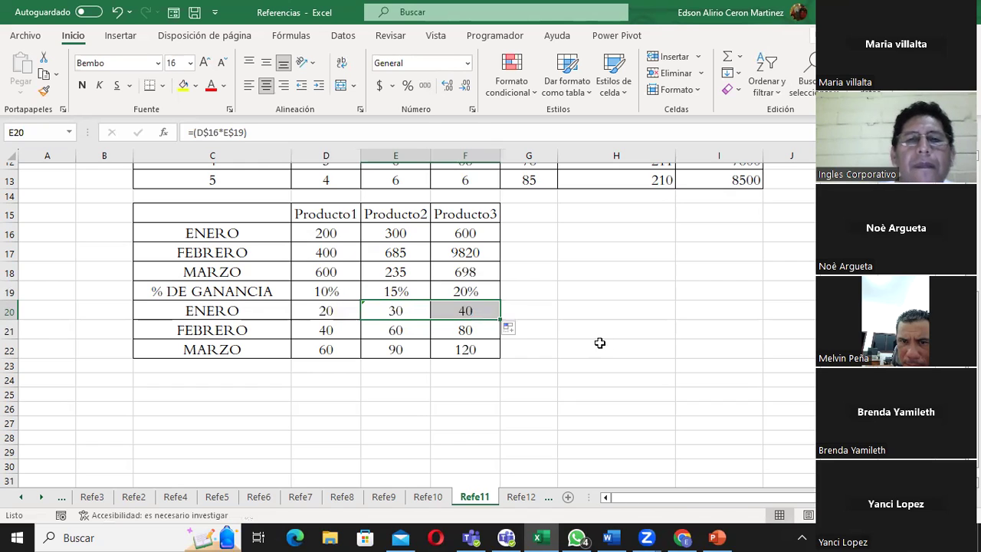
pyautogui.doubleClick(464, 310)
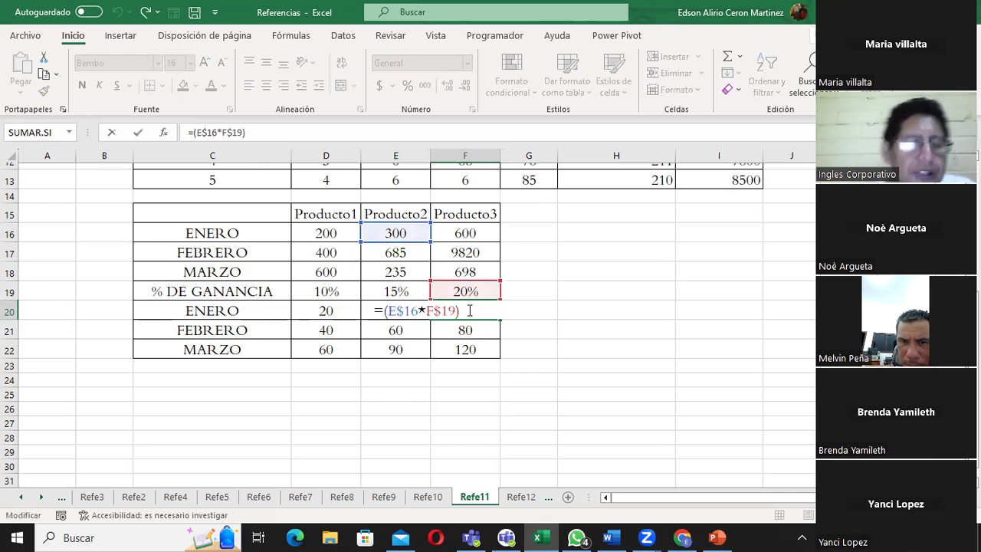
pyautogui.press('Escape')
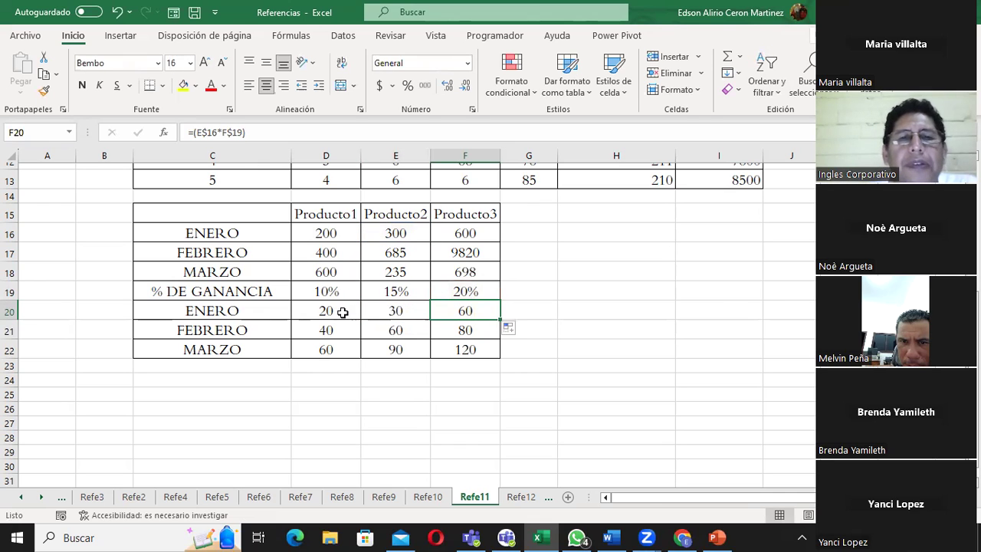
pyautogui.moveTo(326, 310); pyautogui.dragTo(468, 352)
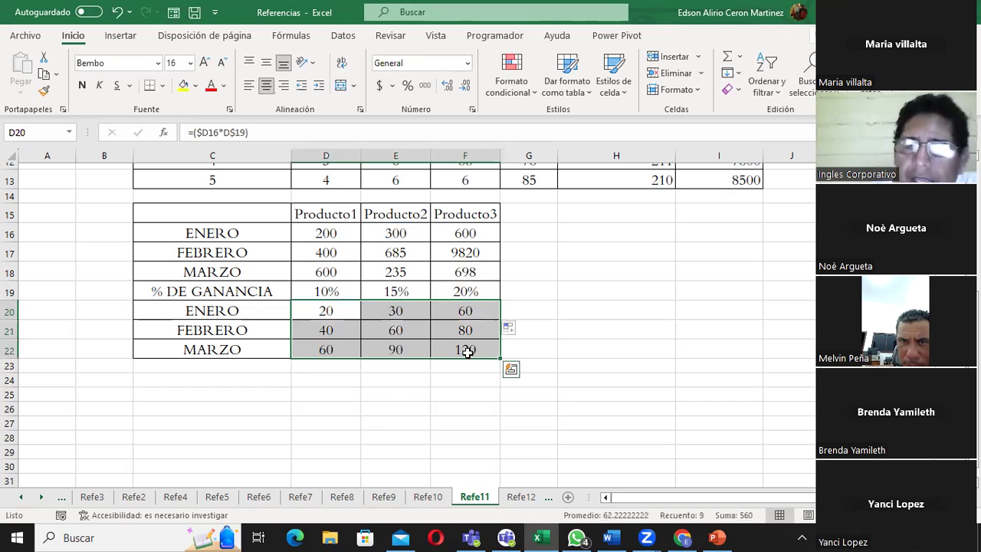
# - Delete the results in D20:F22 and switch over to the browser
pyautogui.press('Delete')
pyautogui.click(332, 314)
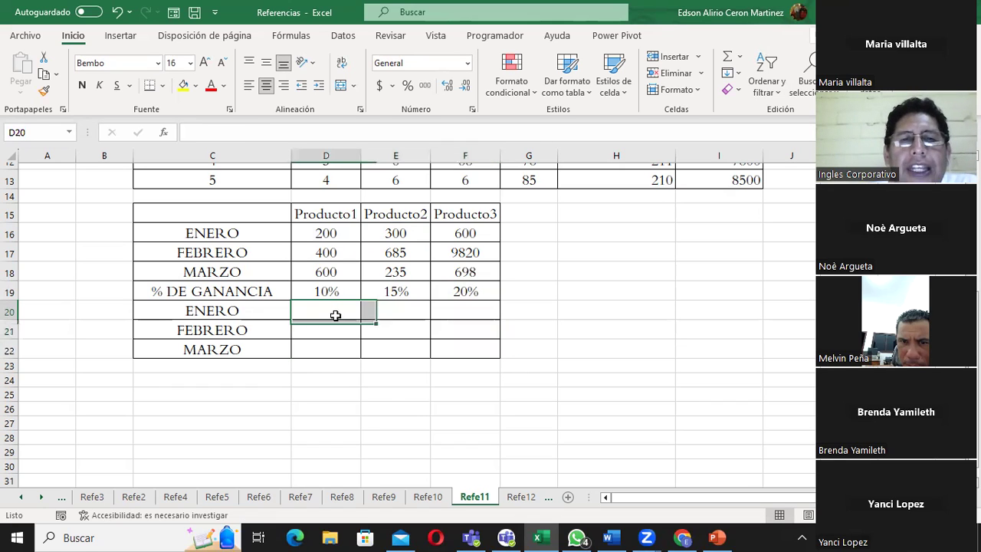
pyautogui.click(329, 291)
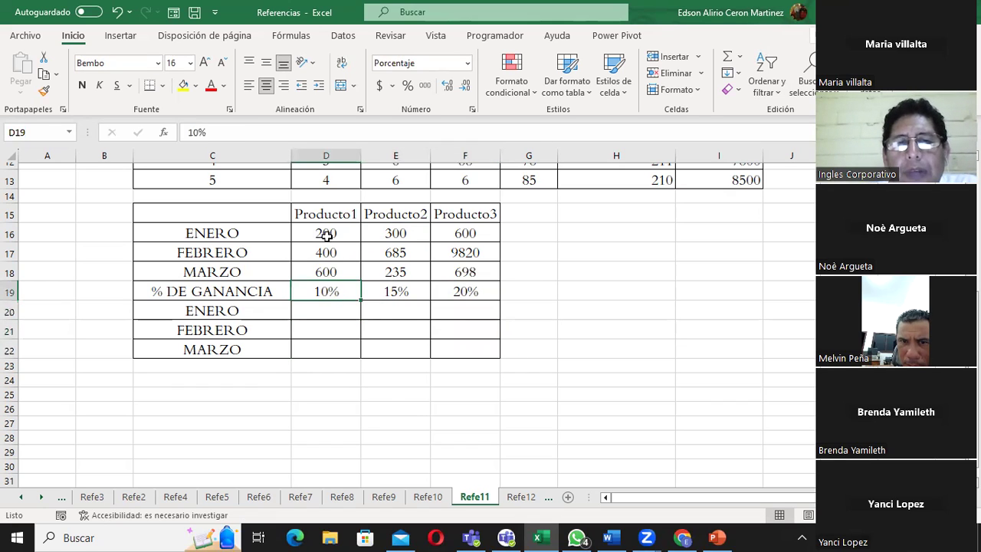
pyautogui.click(326, 316)
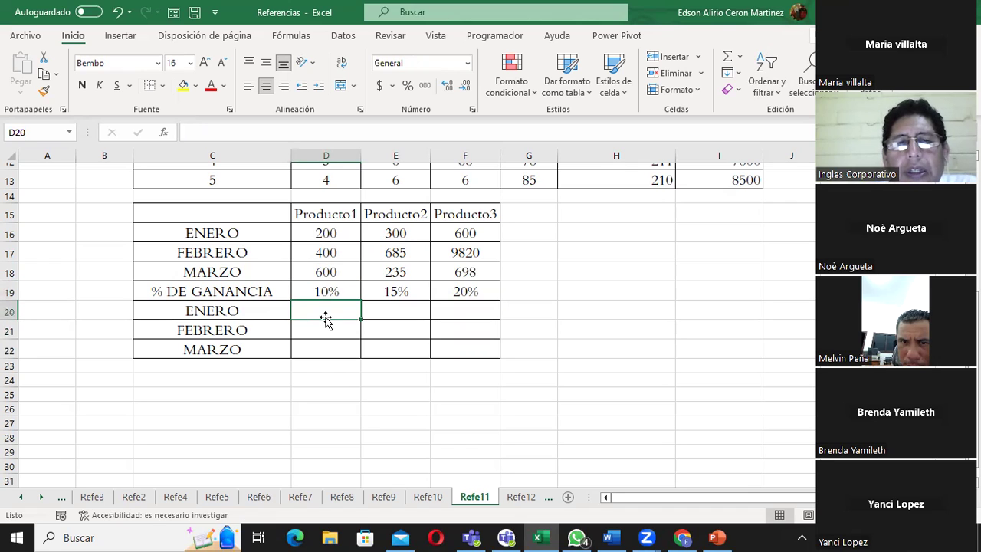
pyautogui.doubleClick(326, 313)
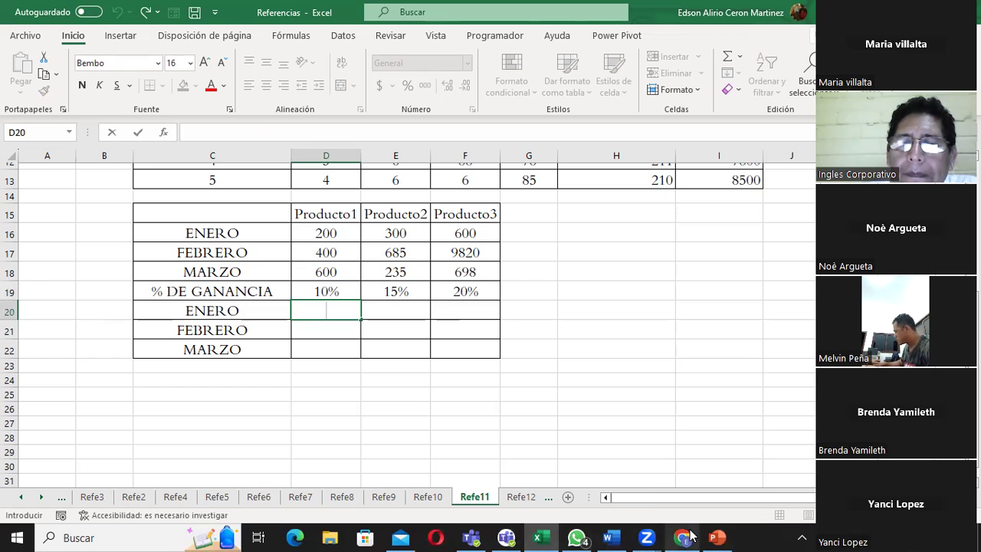
pyautogui.click(683, 485)
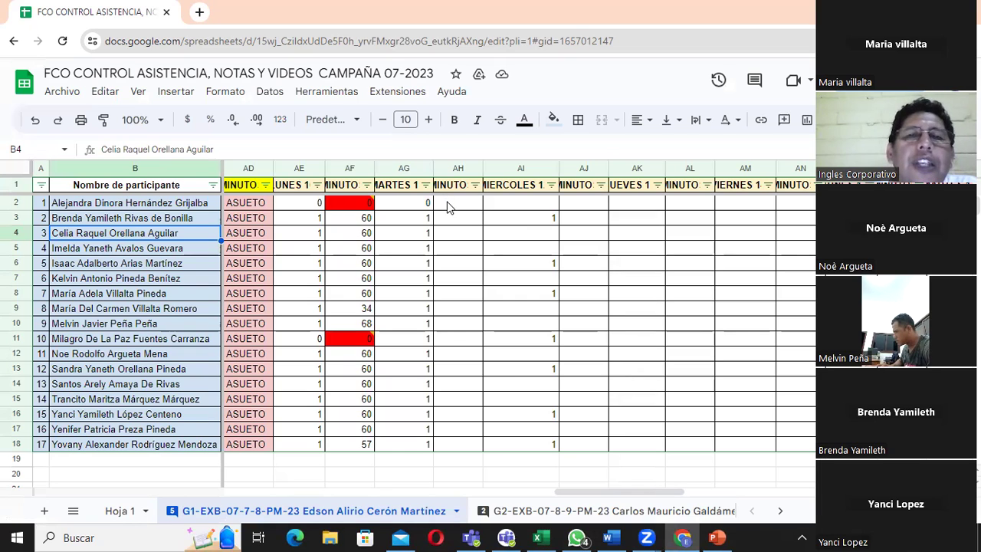
# - Enter 0 in AI2 and 1 in AI4, AI5 and AI6 of the MIERCOLES 1 column
pyautogui.click(507, 207)
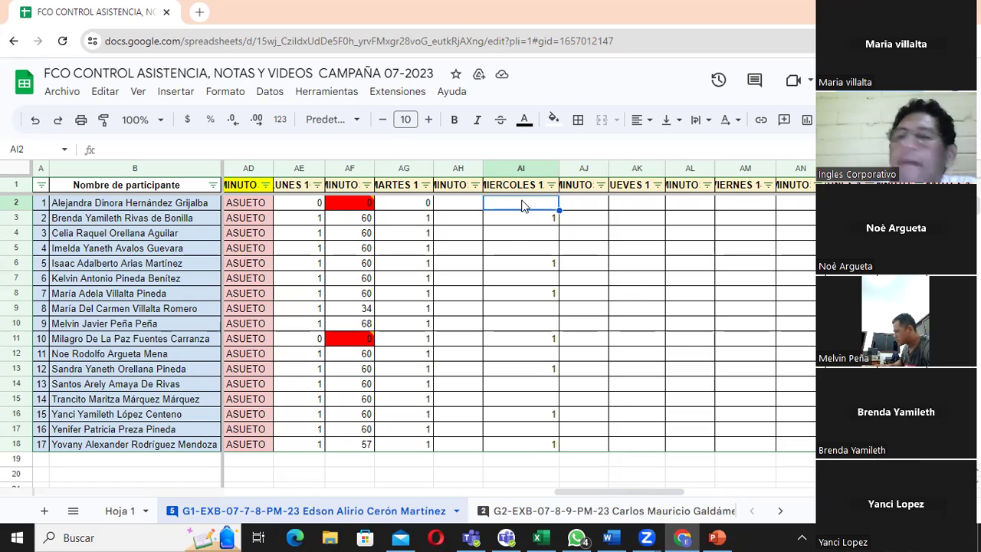
pyautogui.doubleClick(522, 203)
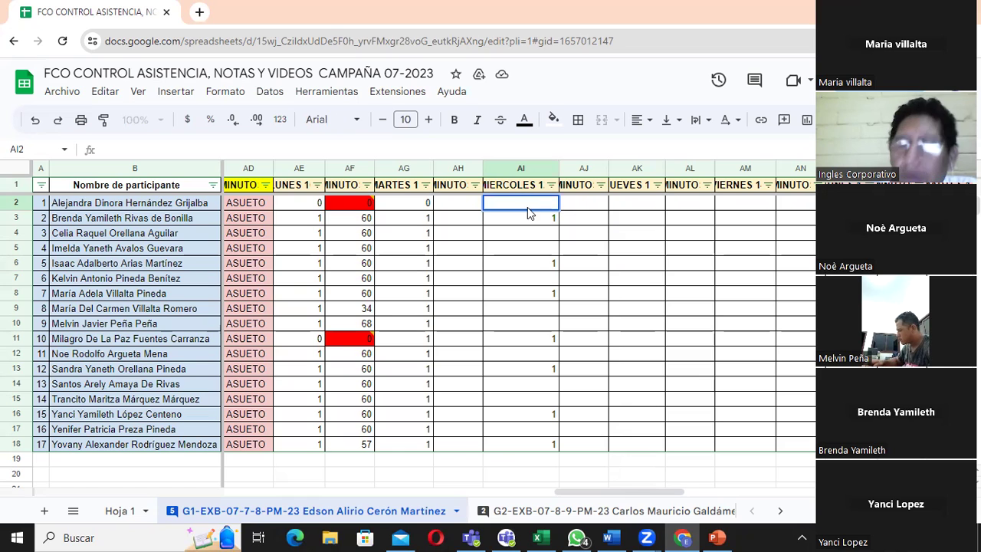
pyautogui.write('0')
pyautogui.press('Return')
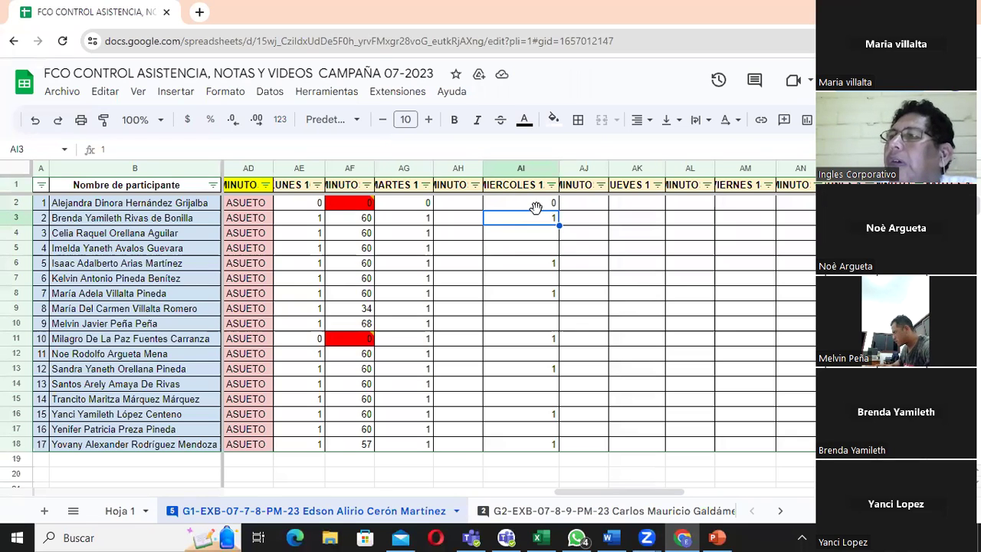
pyautogui.press('Down')
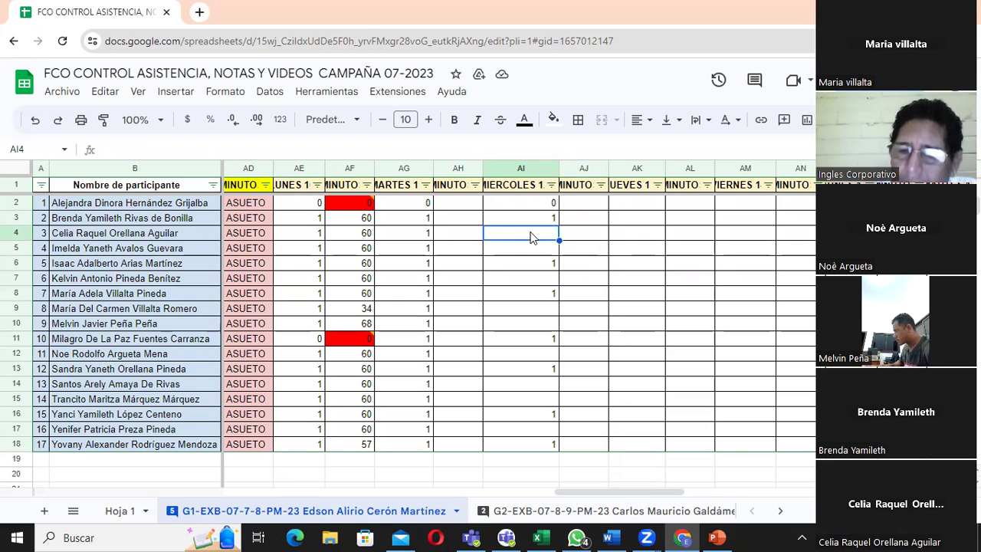
pyautogui.write('1')
pyautogui.press('Return')
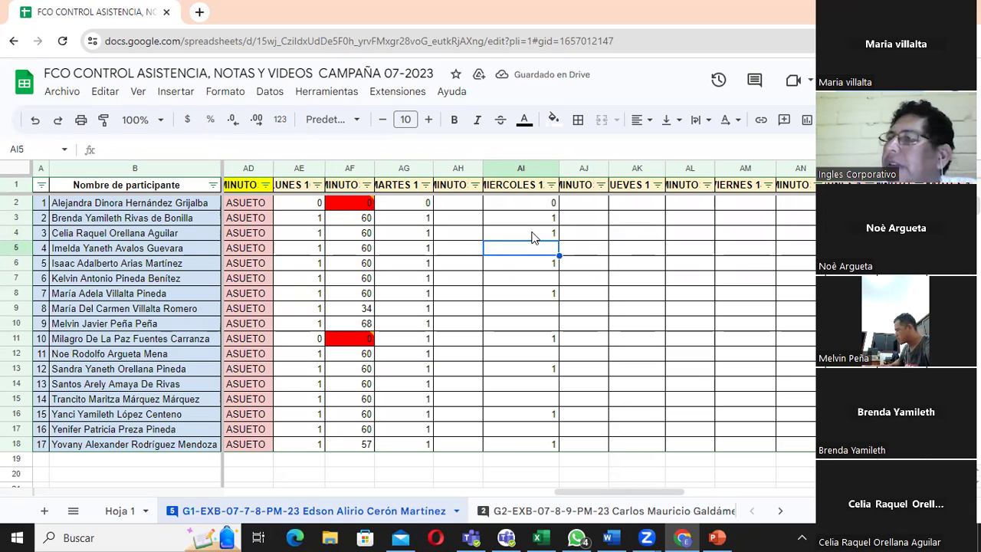
pyautogui.write('1')
pyautogui.press('Return')
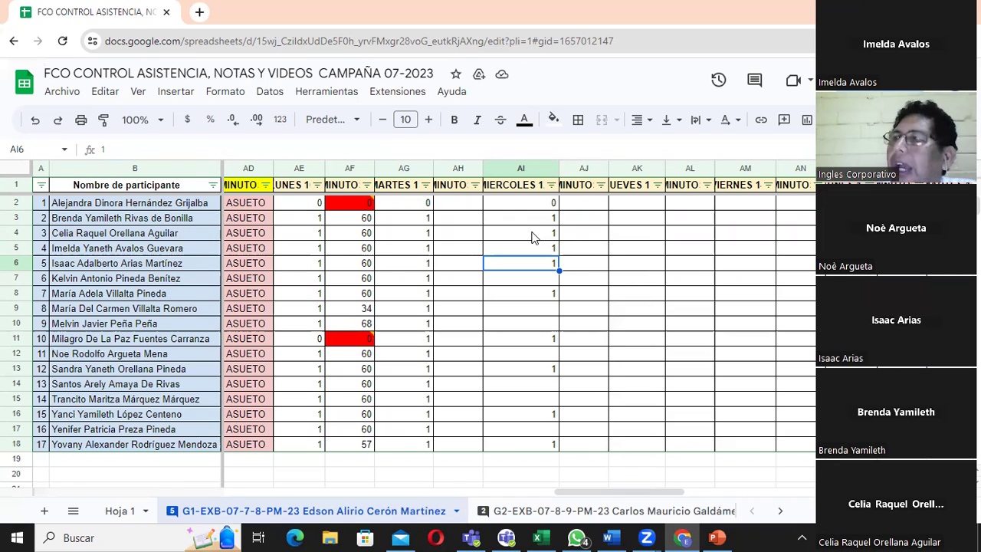
pyautogui.write('1')
pyautogui.press('Return')
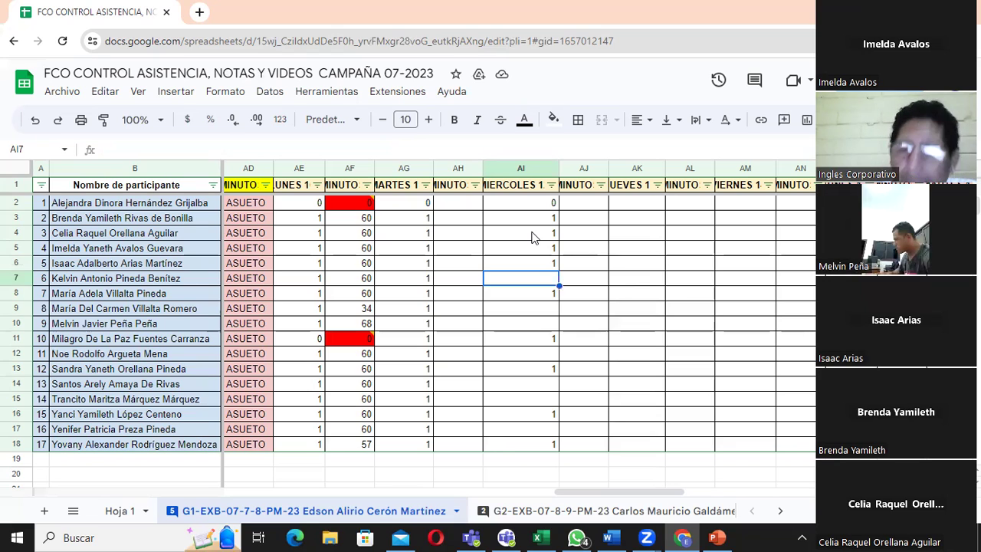
# - Mark attendance 1 in cells AI7 and AI9
pyautogui.write('1')
pyautogui.press('Return')
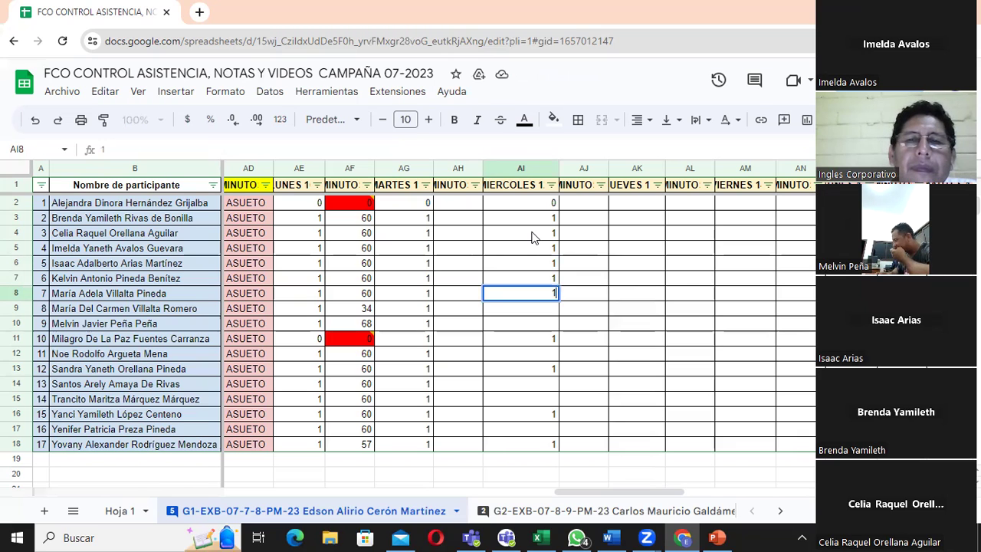
pyautogui.press('Down')
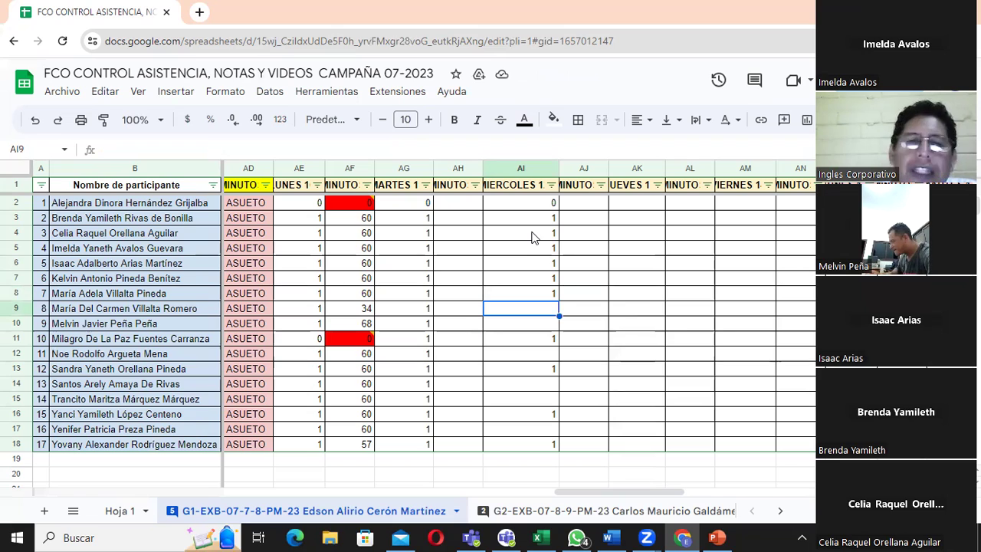
pyautogui.write('1')
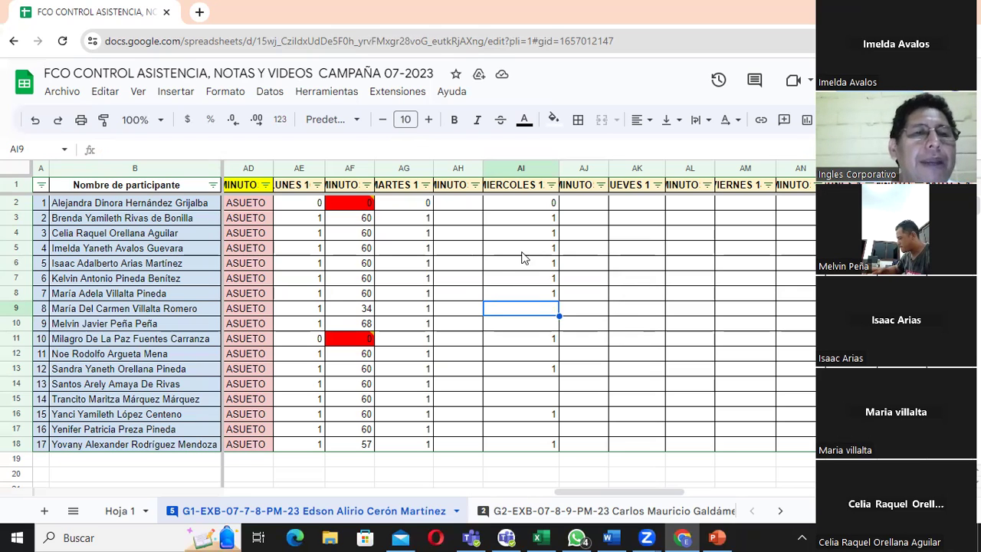
pyautogui.doubleClick(522, 309)
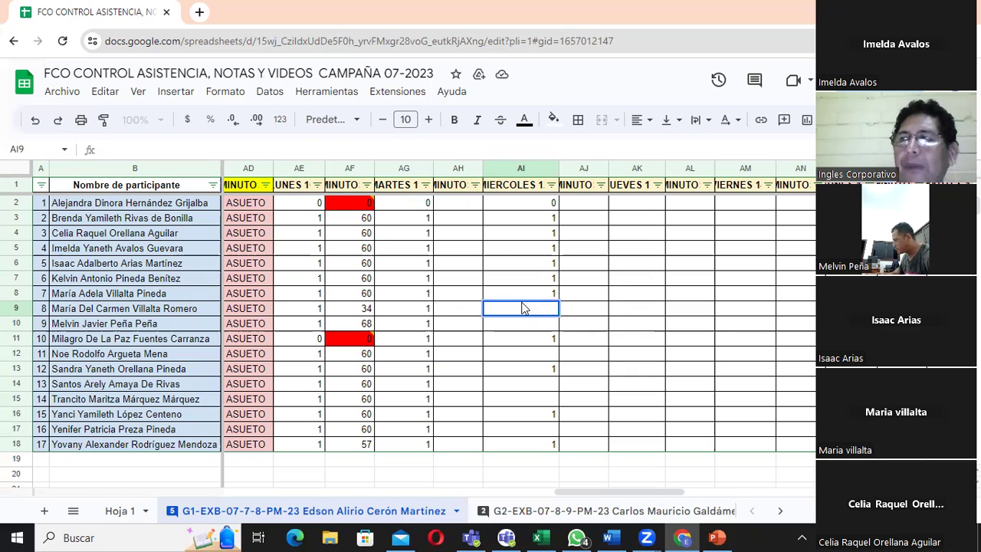
pyautogui.write('1')
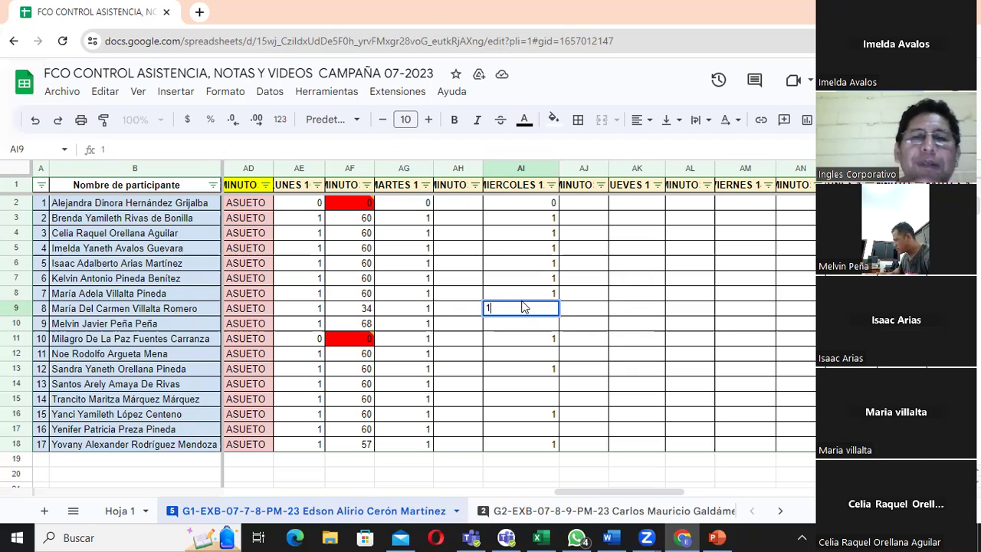
pyautogui.press('Return')
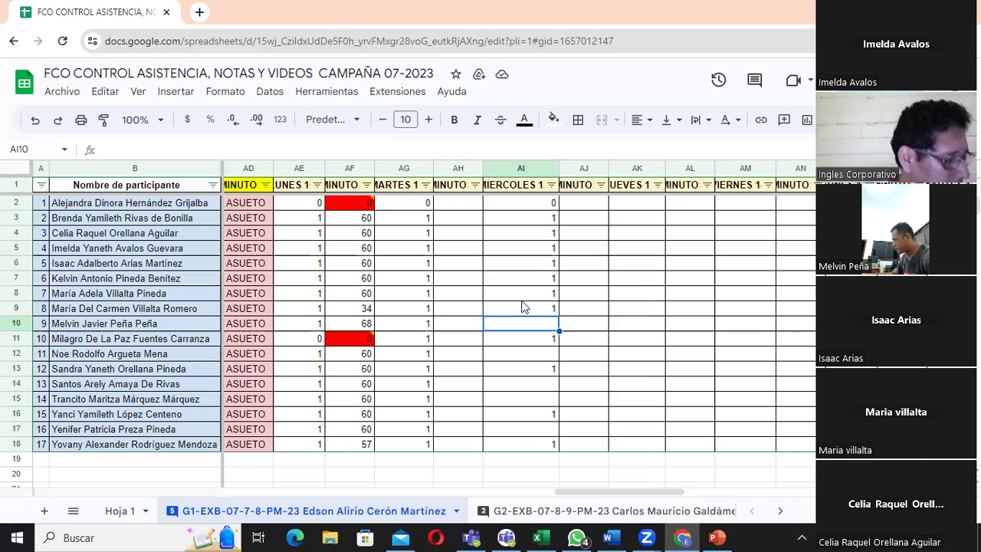
# - Enter 1 in the remaining attendance cells AI10 through AI17, then return to the top of column AI
pyautogui.press('Return')
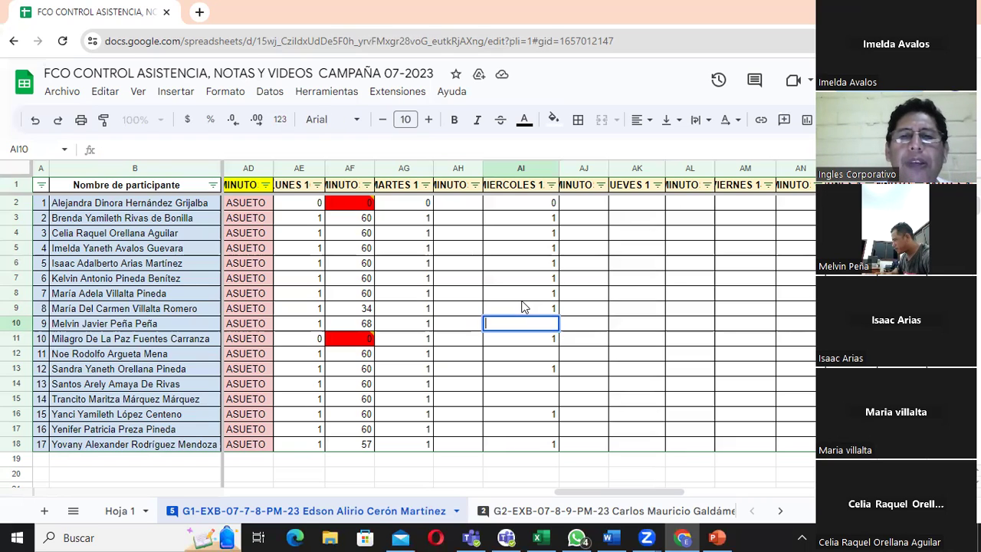
pyautogui.press('Return')
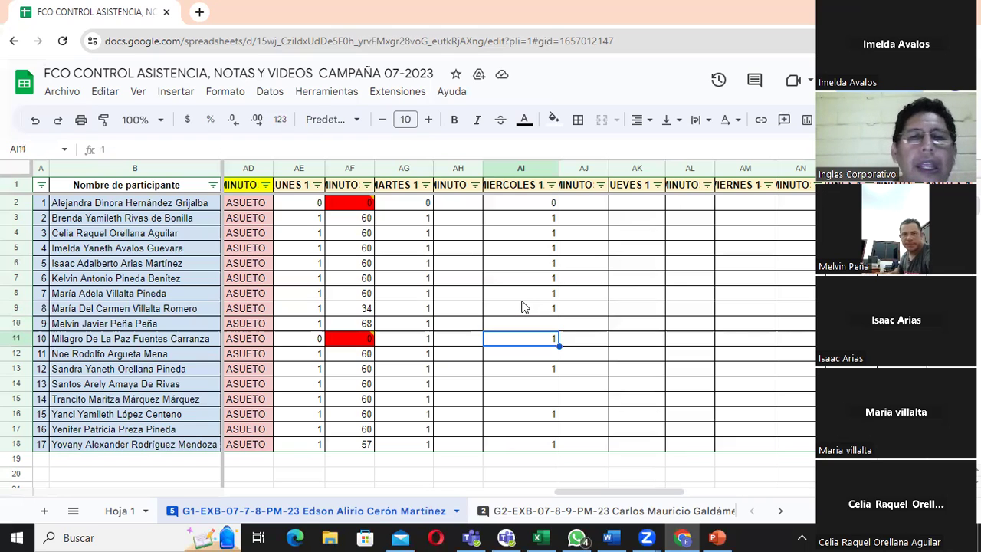
pyautogui.press('Up')
pyautogui.write('1')
pyautogui.press('Return')
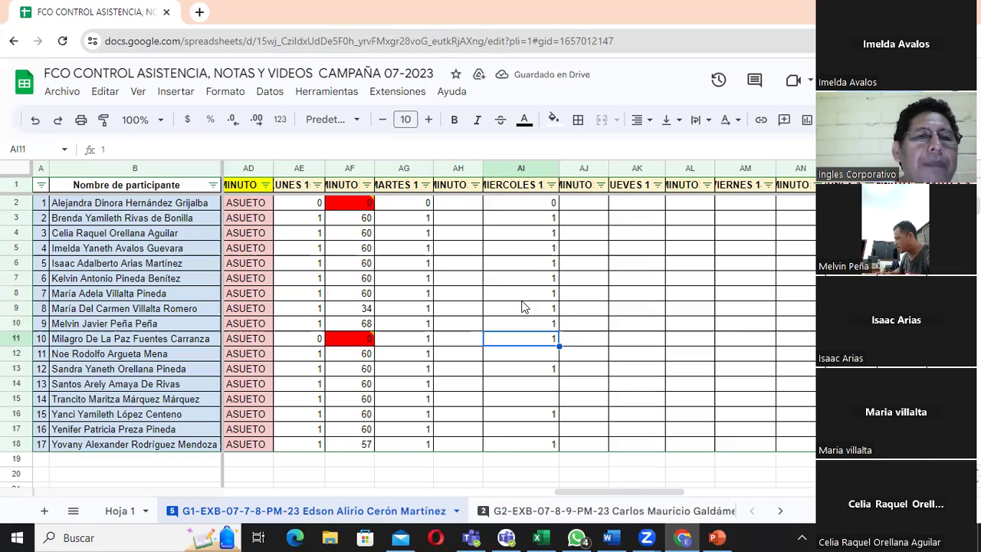
pyautogui.press('Return')
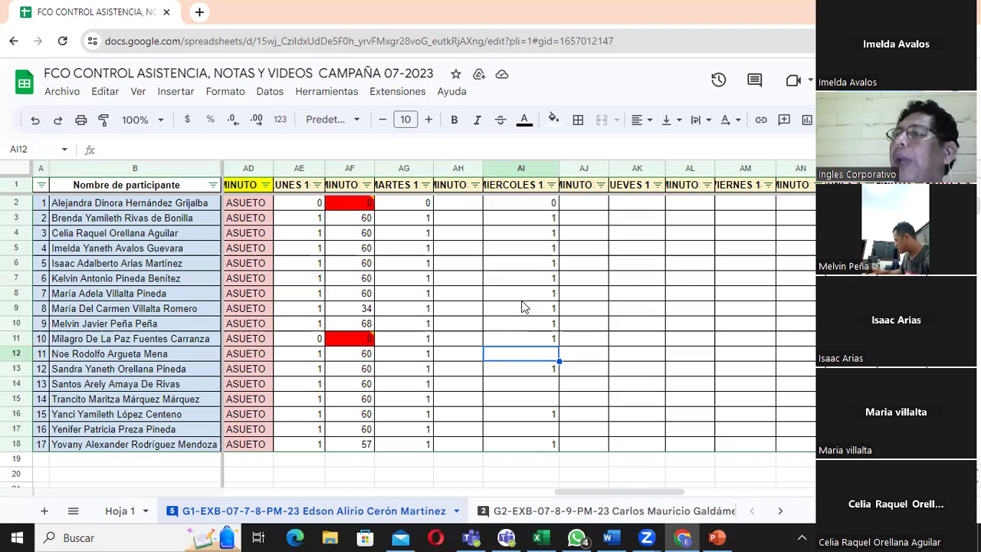
pyautogui.write('1')
pyautogui.press('Return')
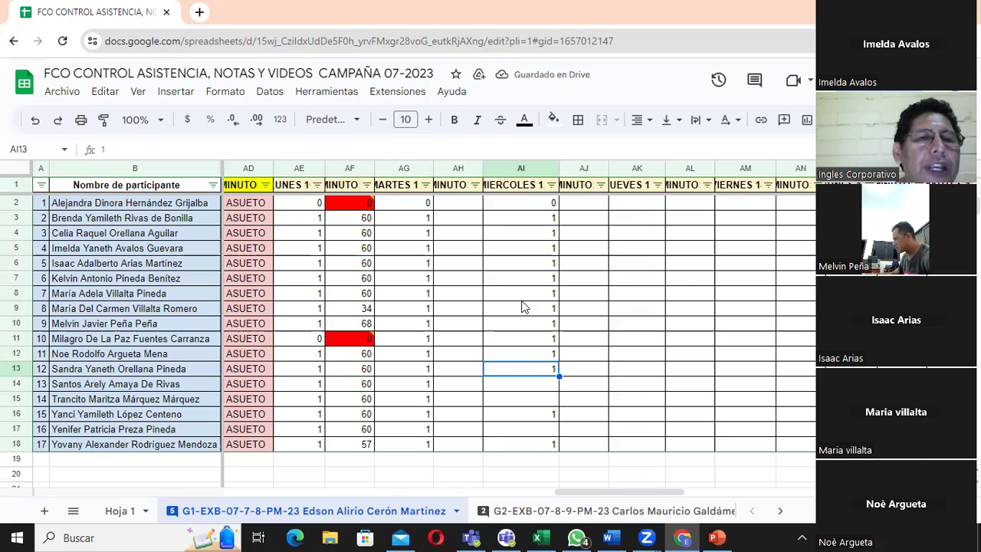
pyautogui.press('Return')
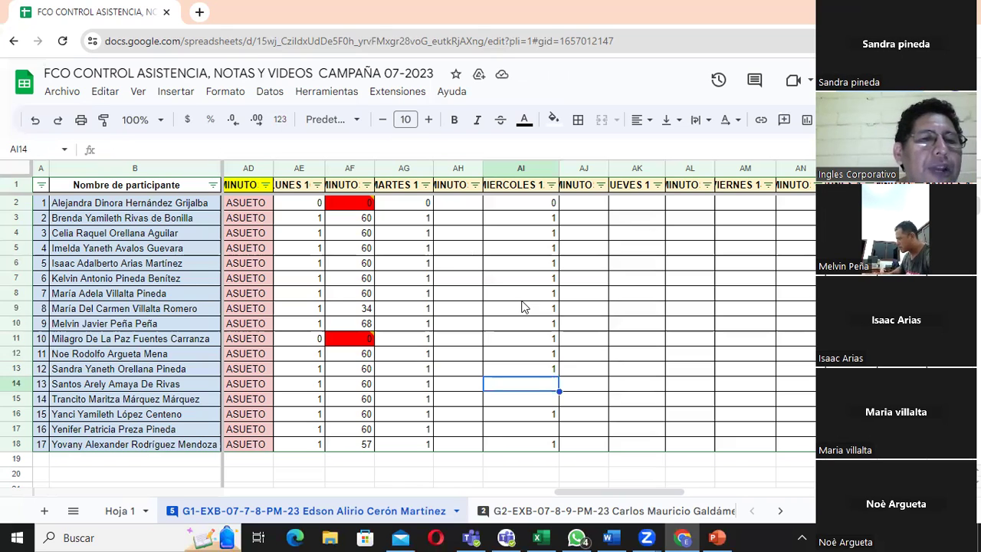
pyautogui.write('1')
pyautogui.press('Return')
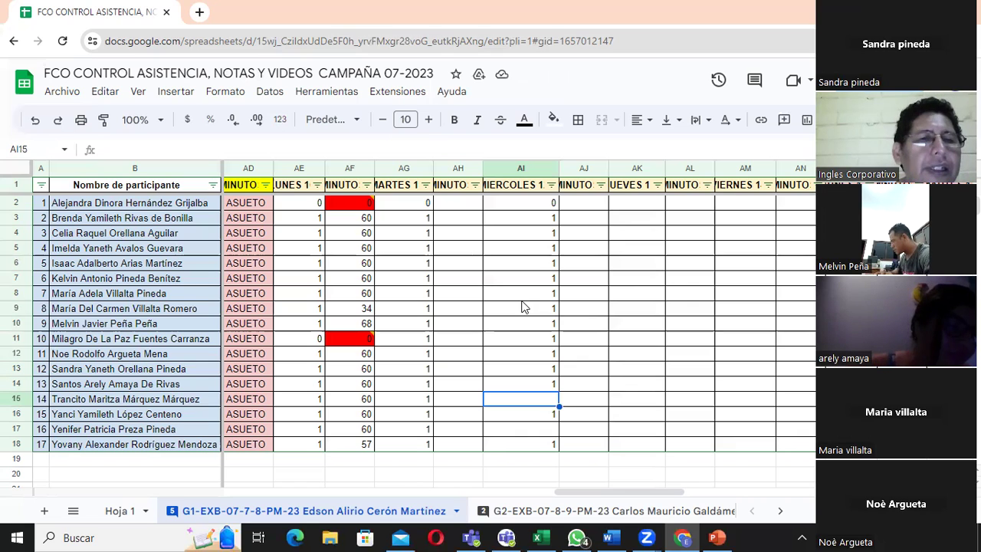
pyautogui.write('1')
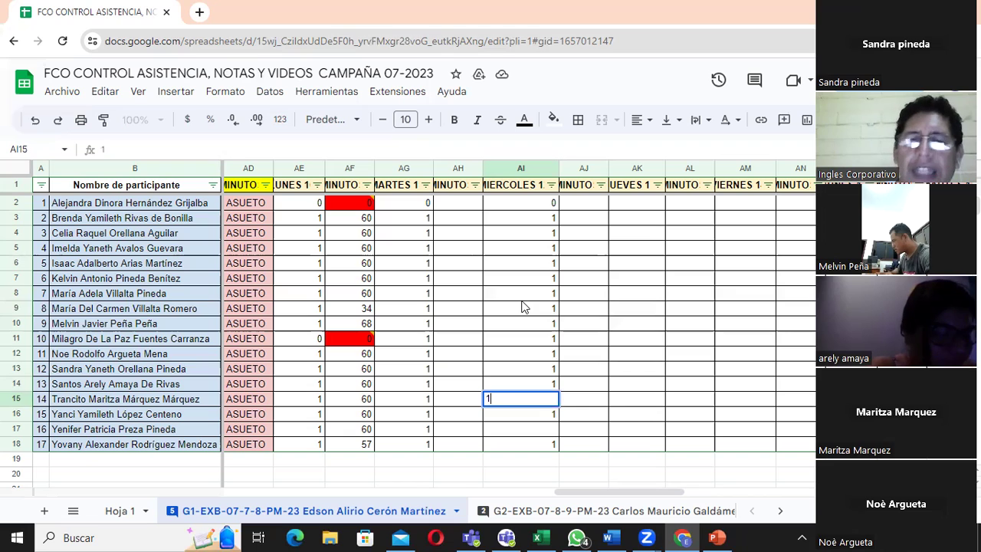
pyautogui.press('Return')
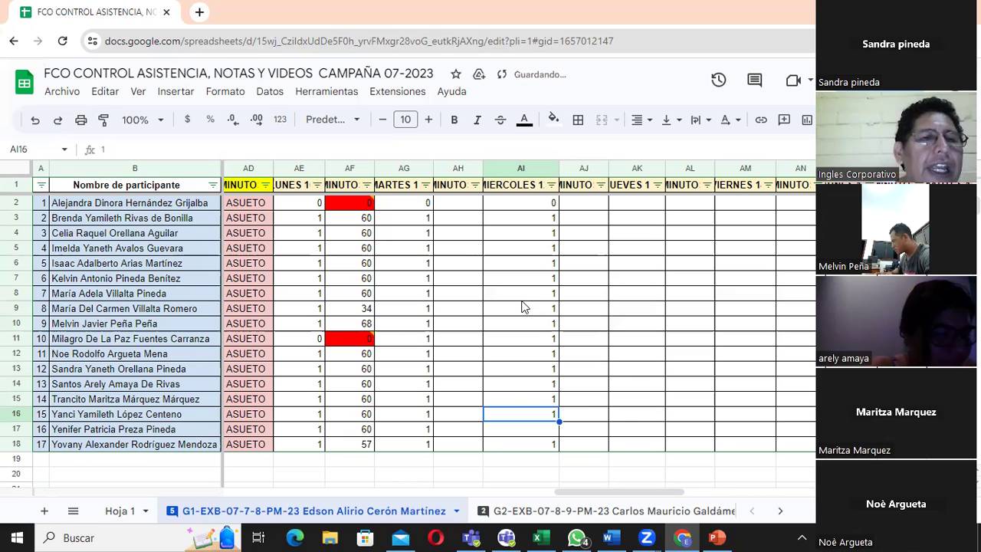
pyautogui.write('1')
pyautogui.press('Return')
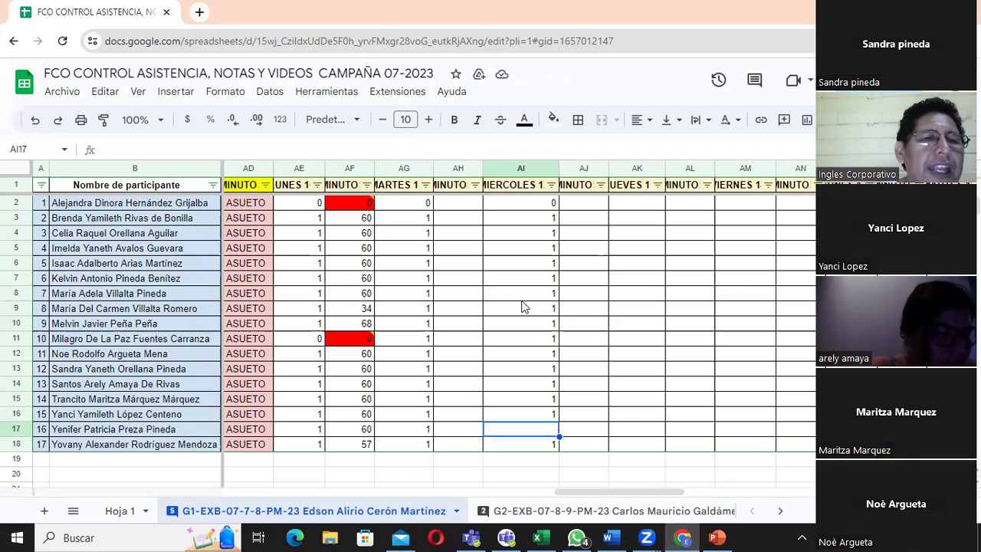
pyautogui.write('1')
pyautogui.press('Return')
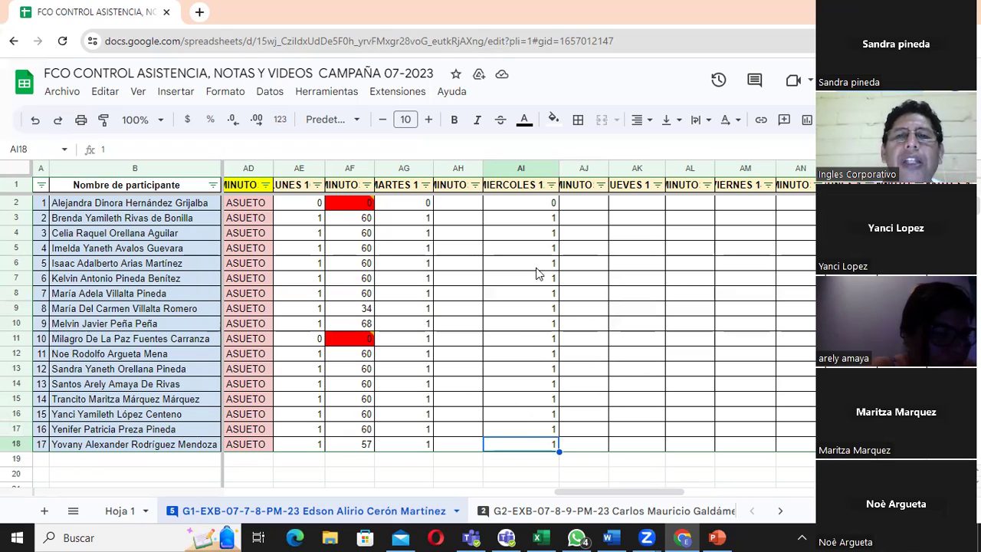
pyautogui.click(534, 191)
pyautogui.click(528, 208)
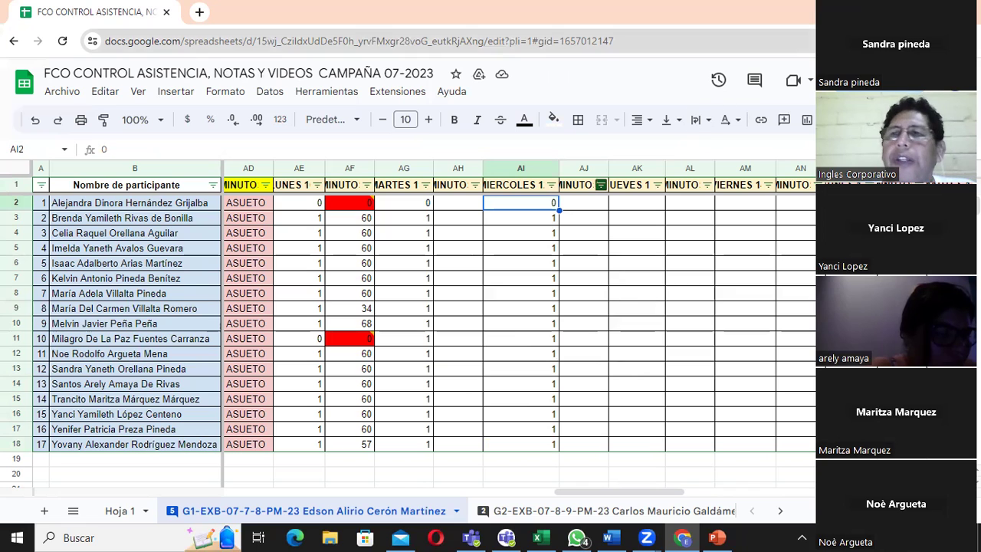
# - Switch to the Excel Referencias workbook and open the Refe3 sheet
pyautogui.click(537, 537)
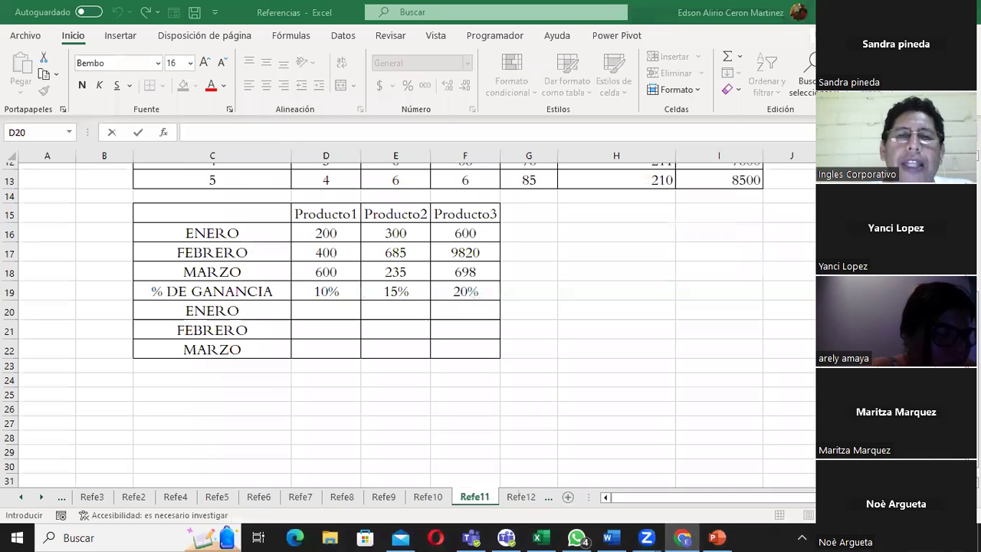
pyautogui.click(23, 496)
pyautogui.click(134, 497)
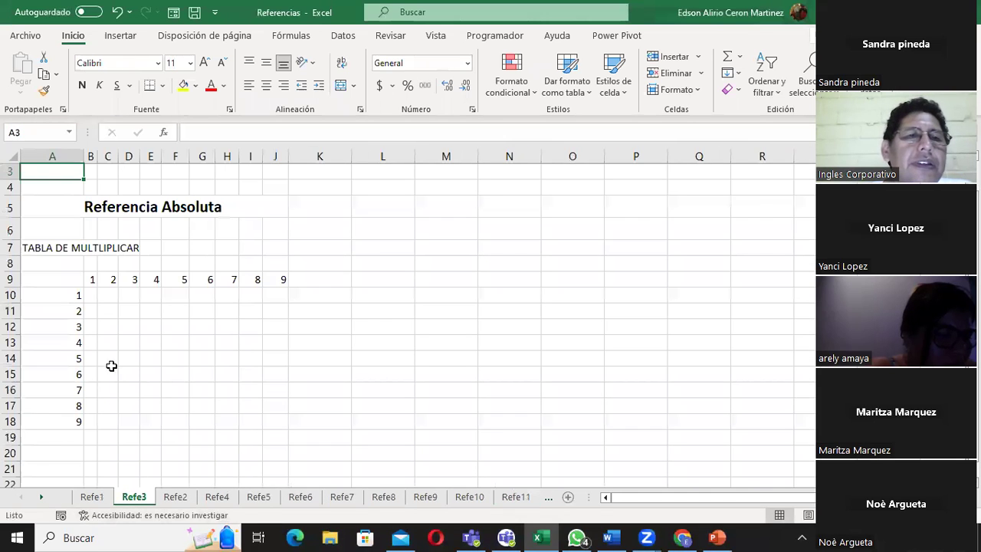
# - Point out the table's factors in A10, C9 and D9 and its product range B10:J18
pyautogui.click(91, 295)
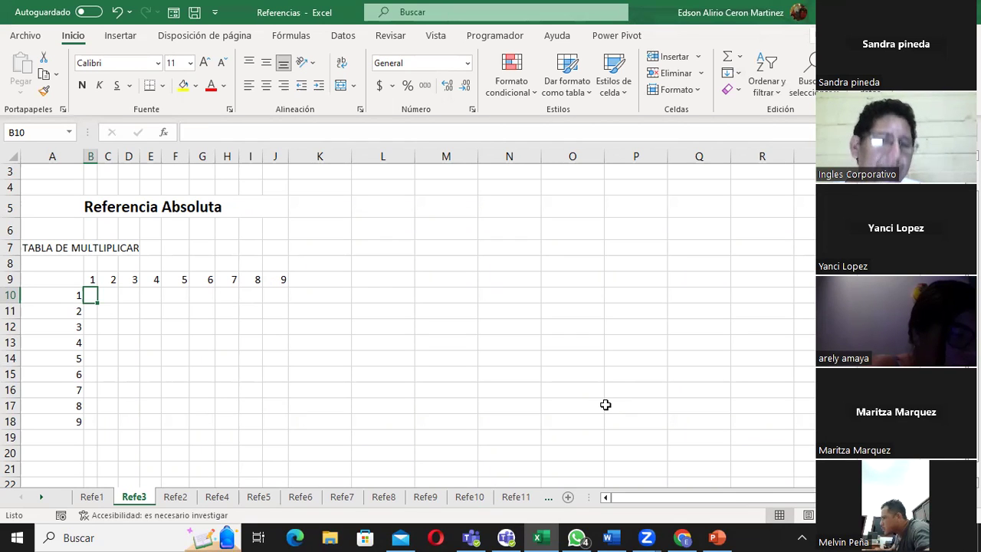
pyautogui.click(72, 295)
pyautogui.click(92, 282)
pyautogui.click(90, 298)
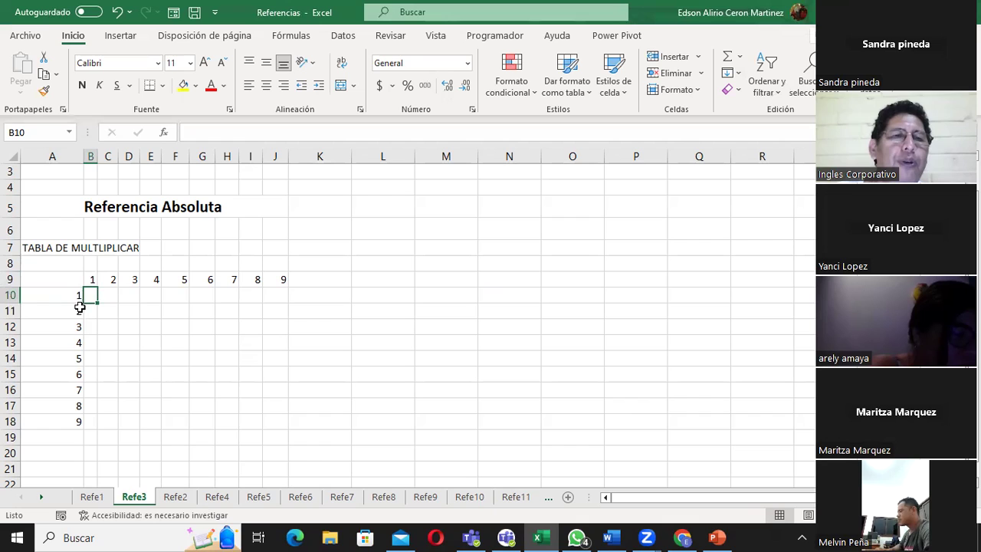
pyautogui.click(78, 295)
pyautogui.click(90, 281)
pyautogui.click(79, 297)
pyautogui.click(109, 280)
pyautogui.click(73, 295)
pyautogui.click(132, 279)
pyautogui.click(287, 290)
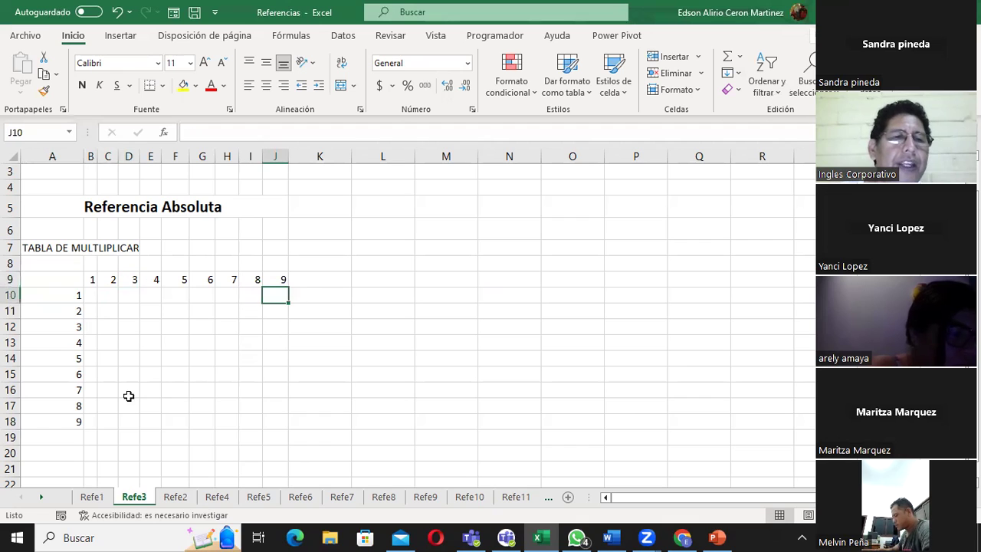
pyautogui.click(88, 420)
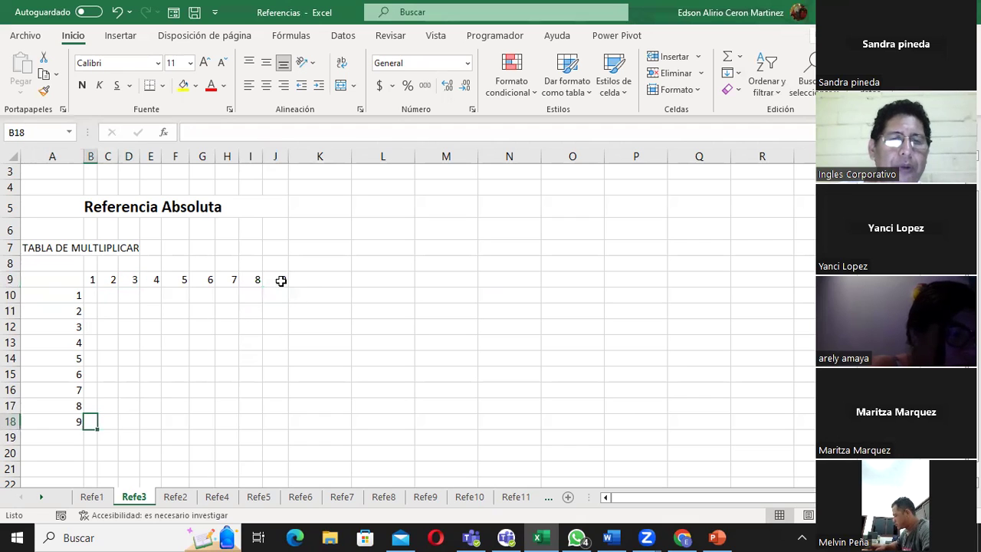
pyautogui.click(277, 424)
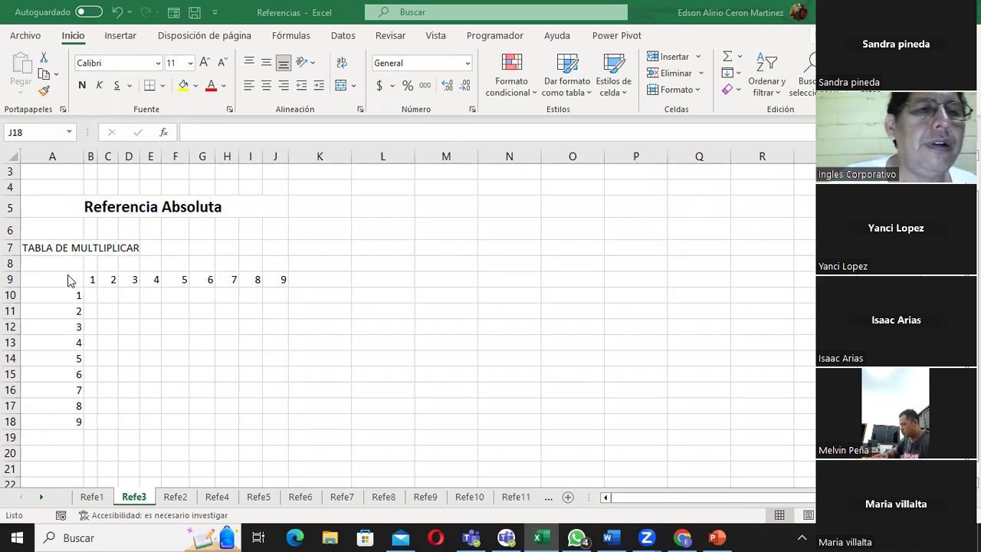
# - Copy the table A9:J18 to M9 using Paste > Keep Source Column Widths
pyautogui.moveTo(69, 279)
pyautogui.mouseDown()
pyautogui.moveTo(103, 425)
pyautogui.moveTo(276, 414)
pyautogui.mouseUp()
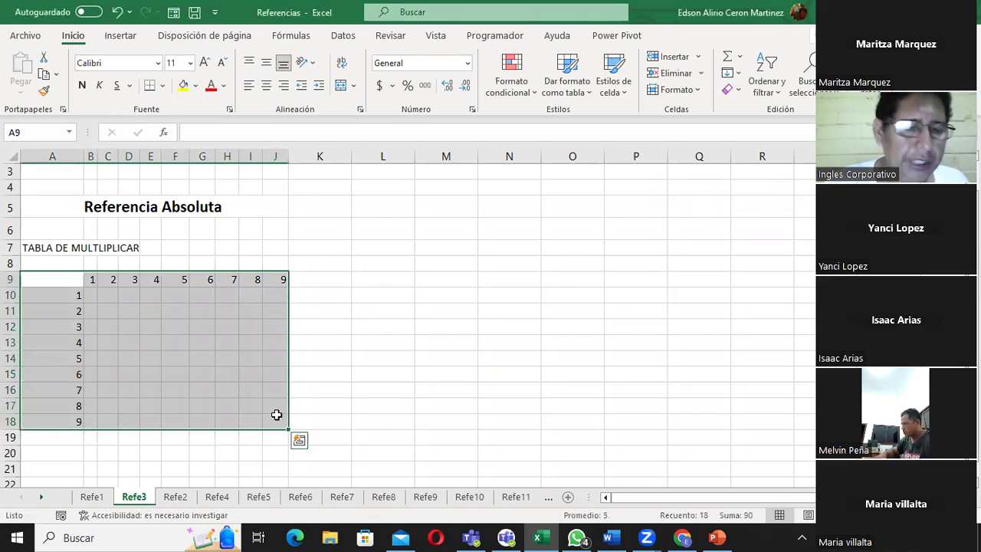
pyautogui.hotkey('ctrl', 'c')
pyautogui.click(454, 283)
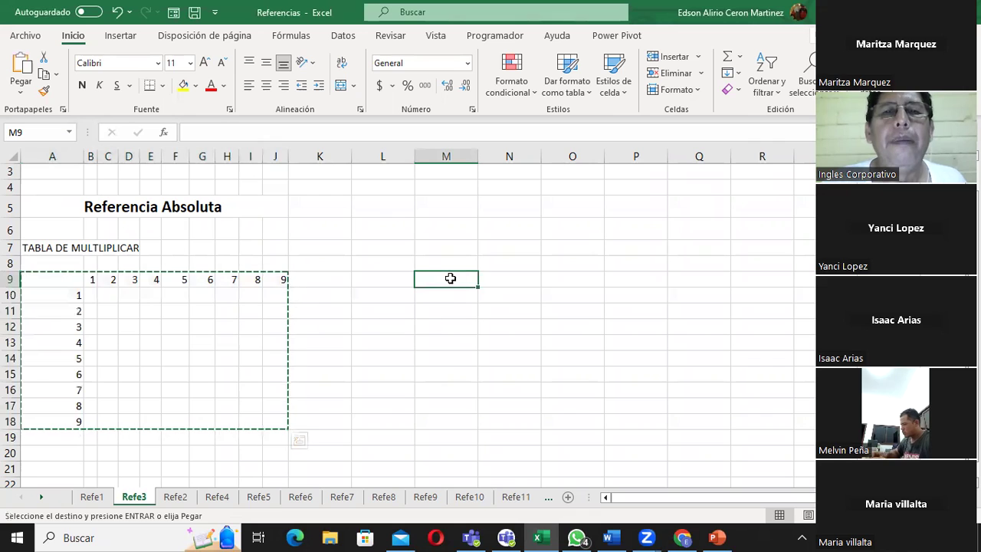
pyautogui.hotkey('ctrl', 'v')
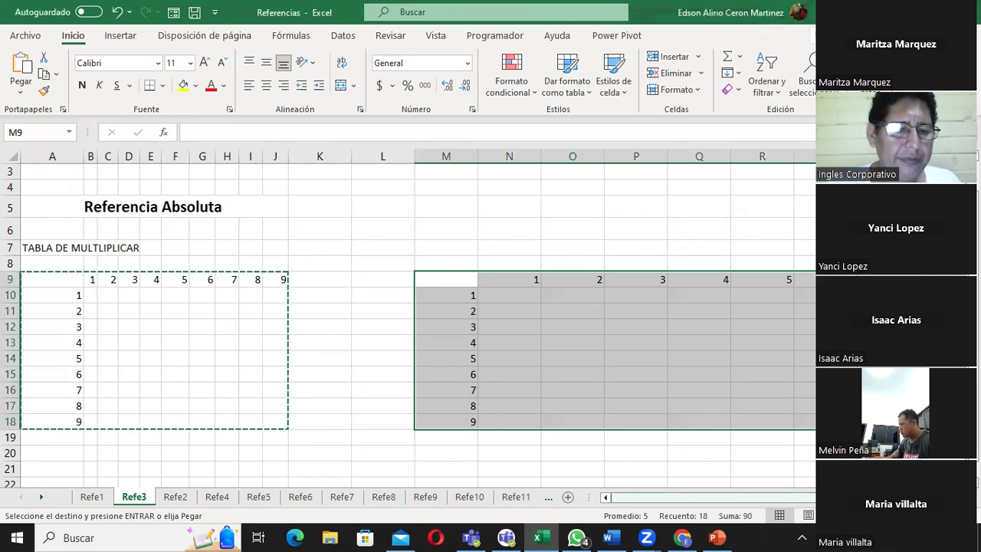
pyautogui.press('Delete')
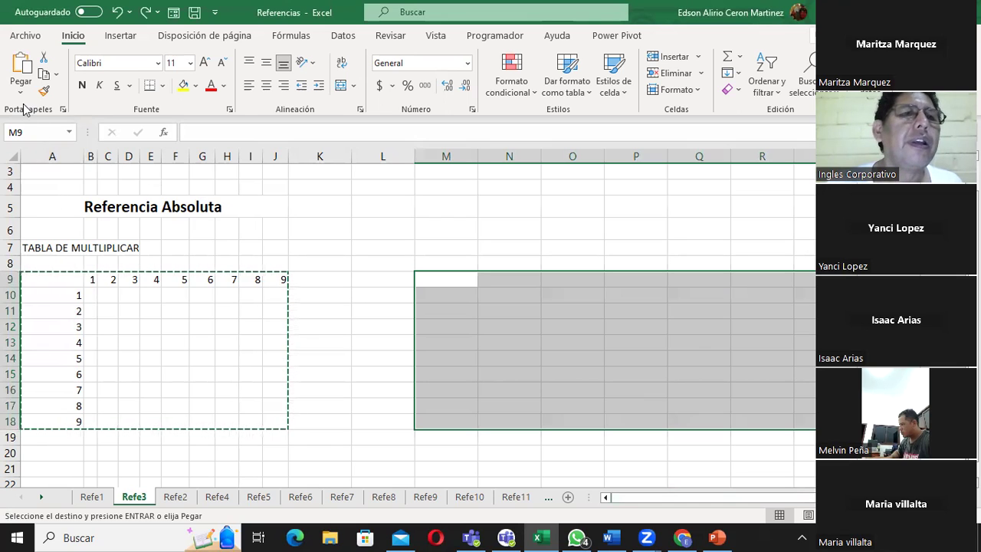
pyautogui.click(21, 93)
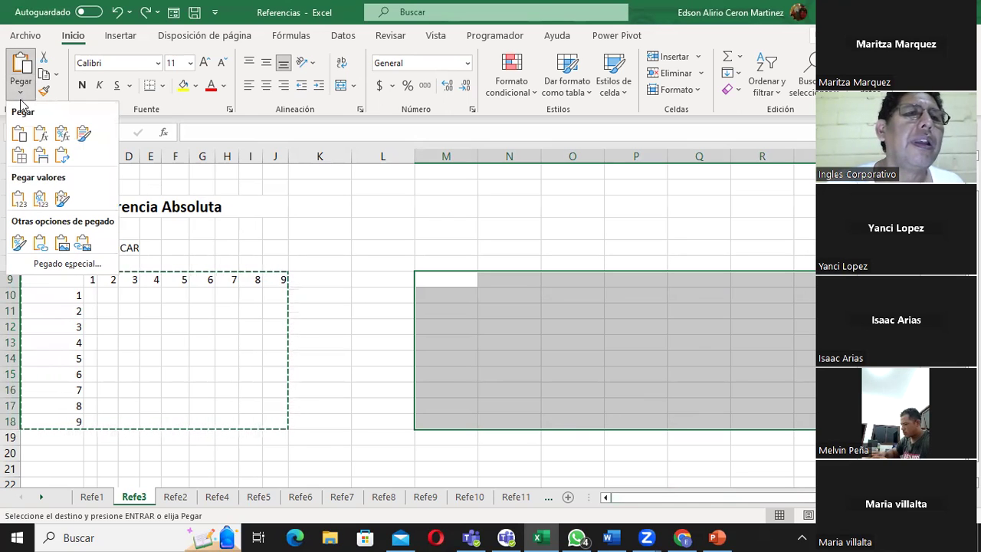
pyautogui.click(41, 157)
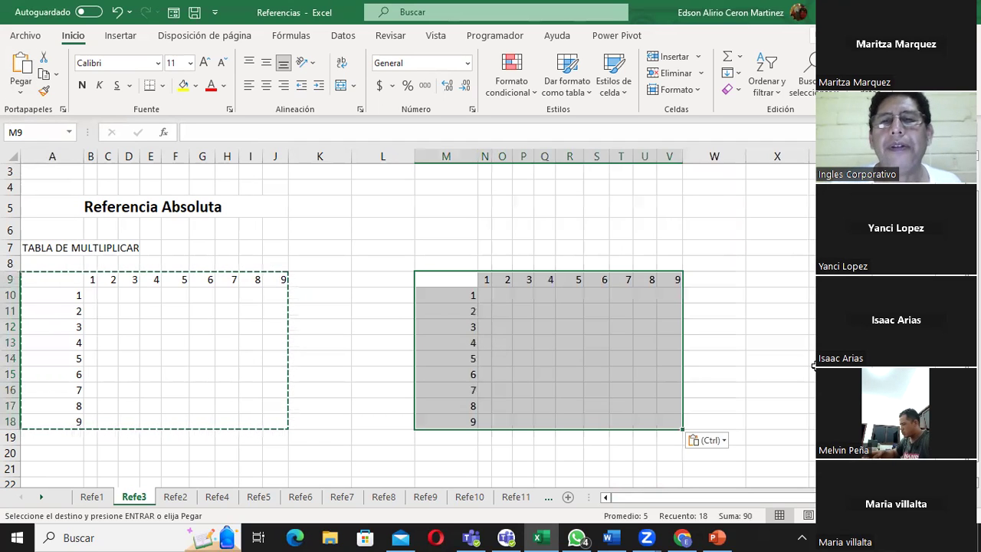
pyautogui.click(798, 356)
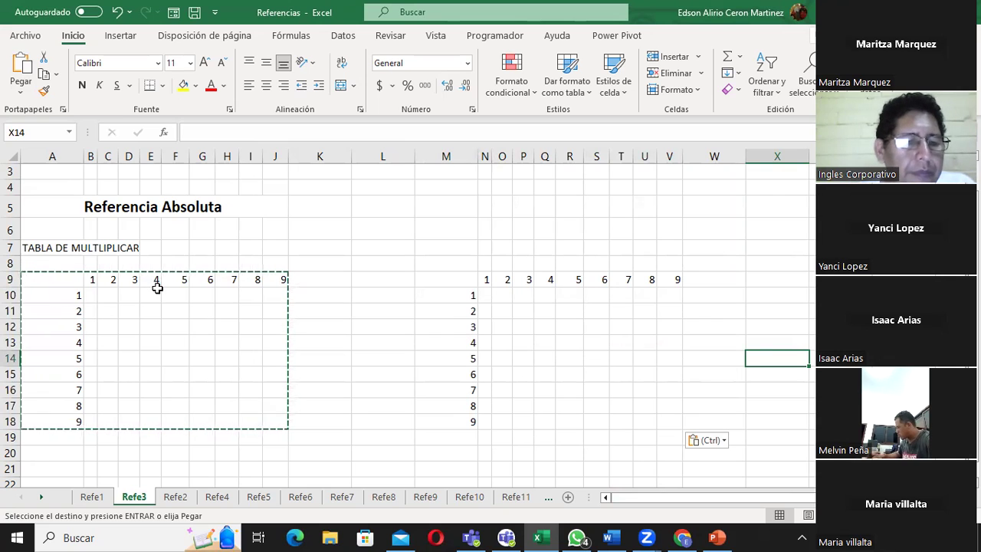
pyautogui.press('Escape')
# - Enter =(A10*$B$9) in B10 with an absolute reference to the B9 header
pyautogui.click(92, 295)
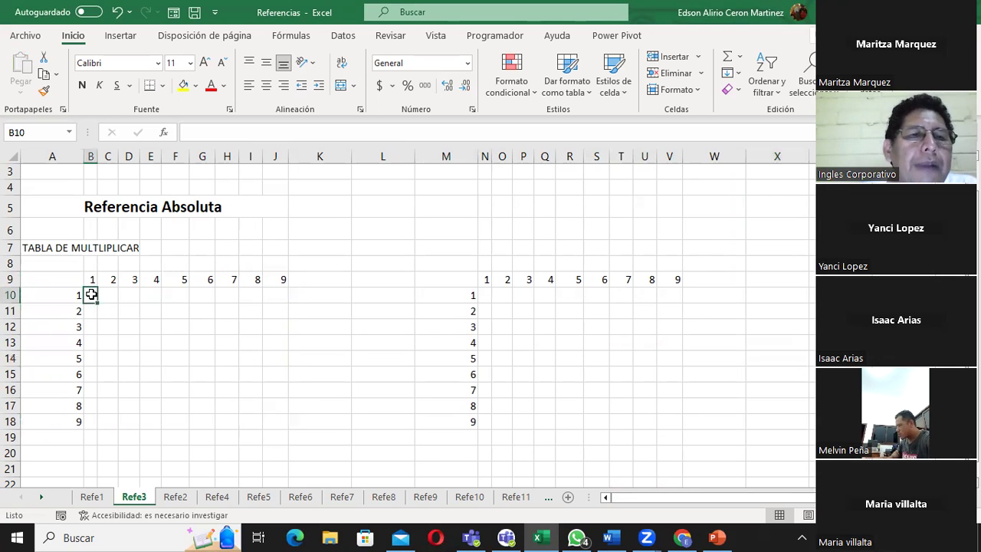
pyautogui.write('=')
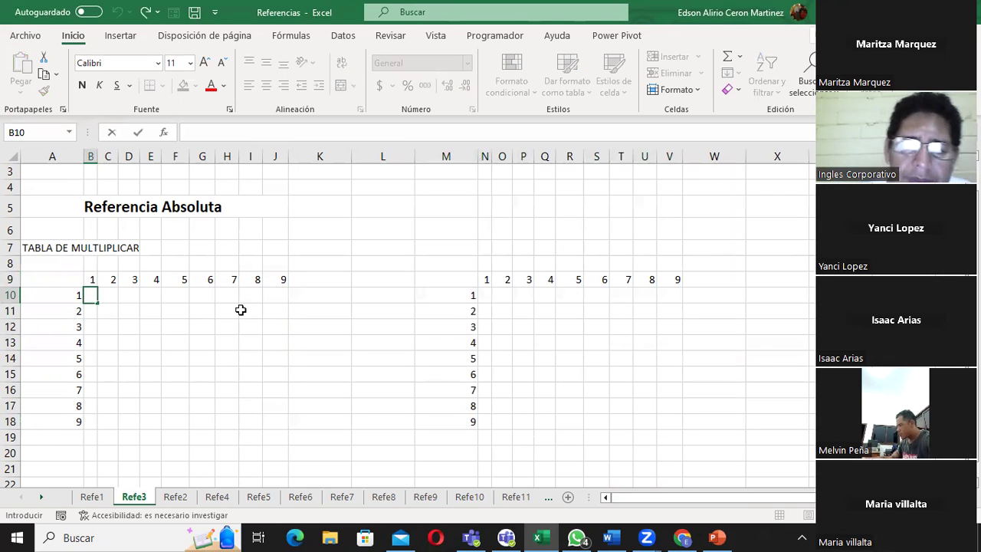
pyautogui.write('=(')
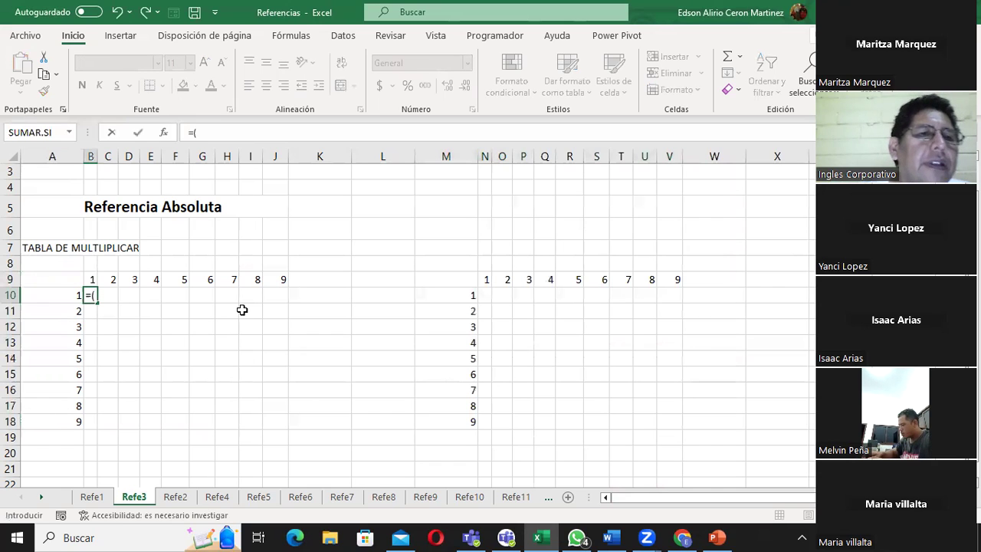
pyautogui.click(73, 295)
pyautogui.write('*')
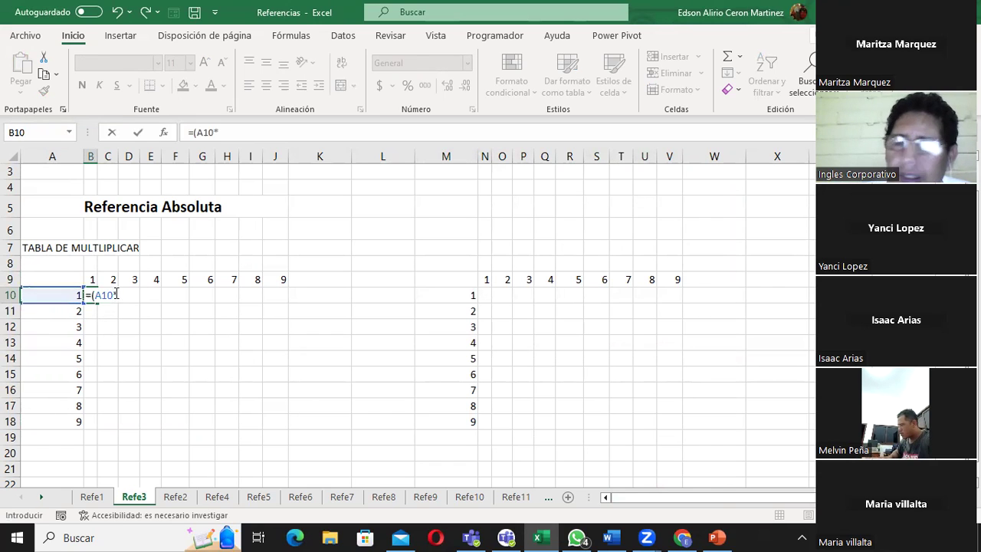
pyautogui.click(90, 280)
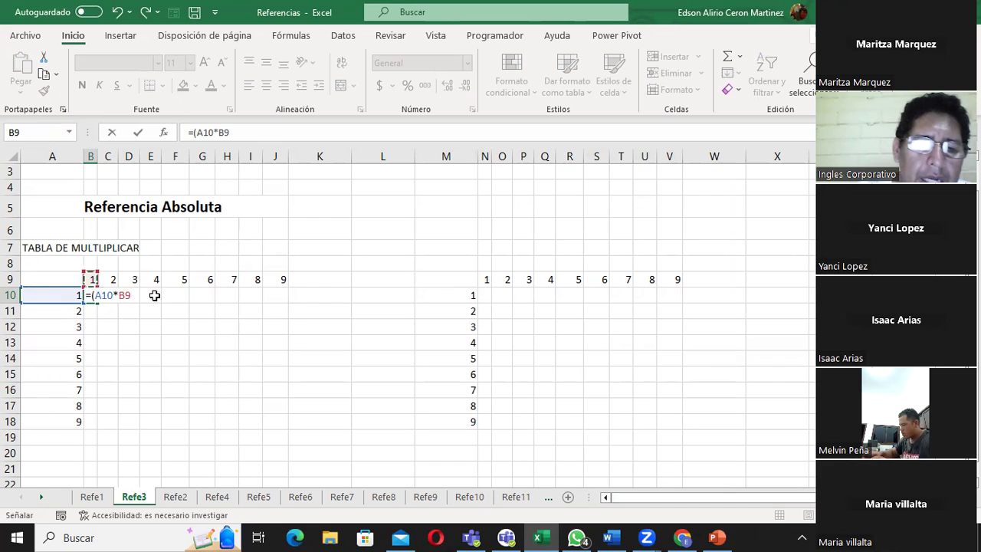
pyautogui.write(')')
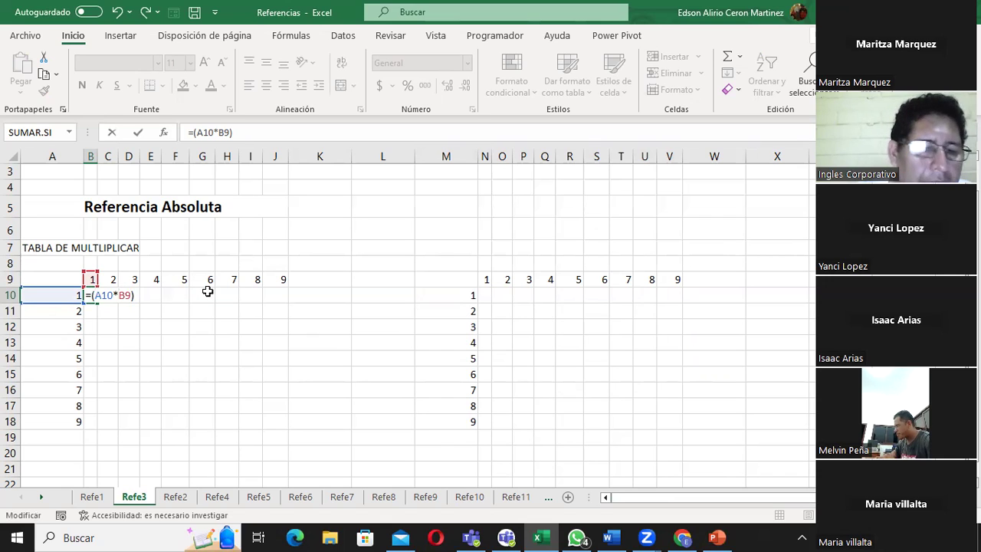
pyautogui.write('$B')
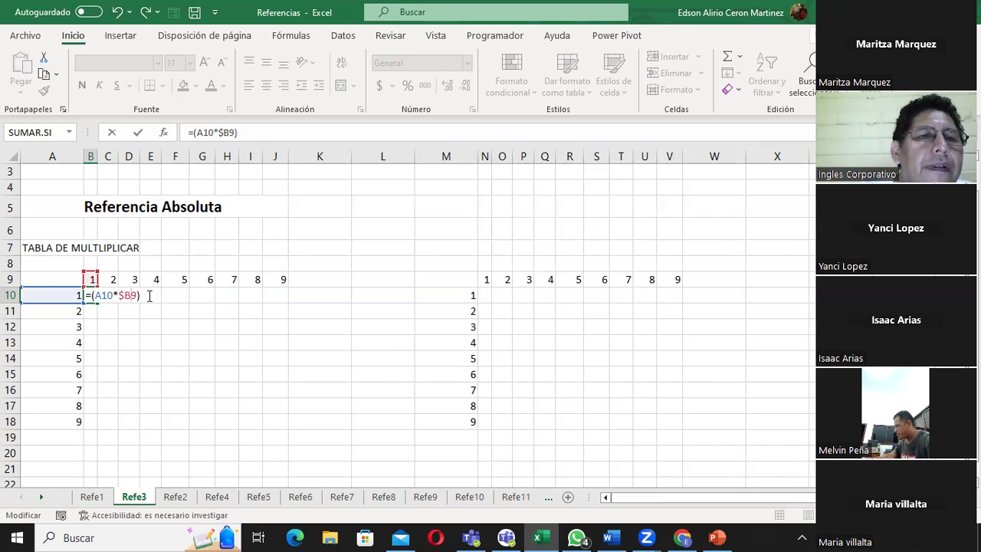
pyautogui.write('$')
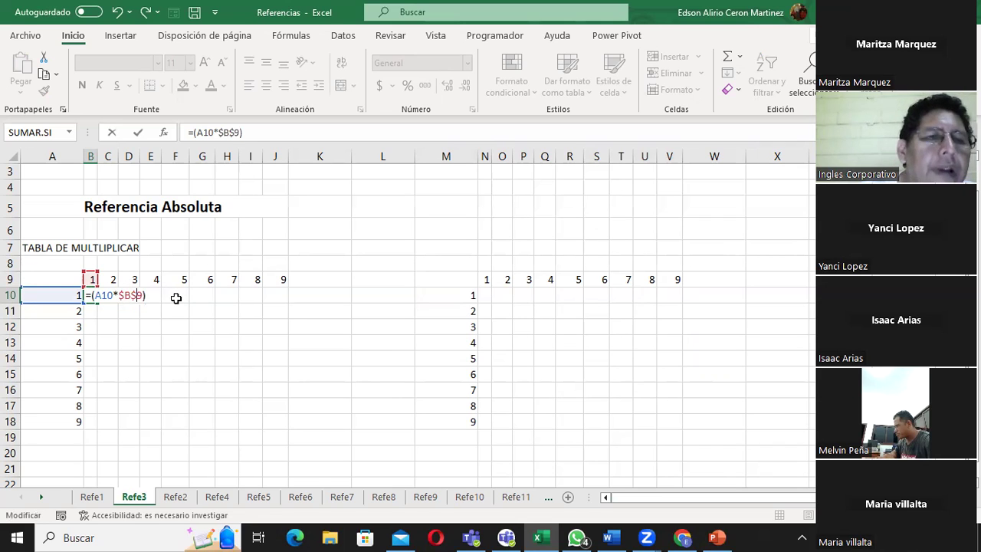
pyautogui.press('Return')
# - Fill B10's formula down to B18 and check the copied formulas in B11 and B12
pyautogui.click(94, 293)
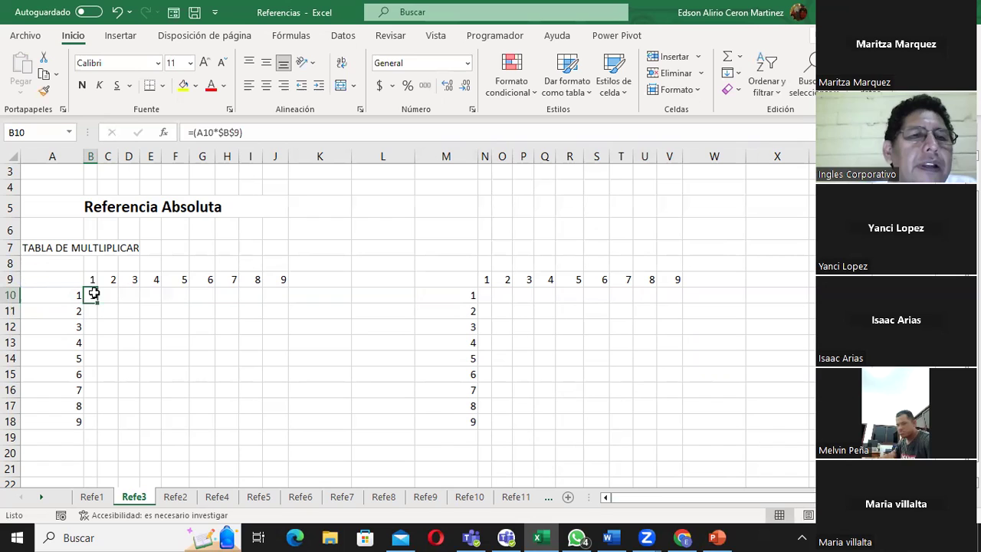
pyautogui.moveTo(97, 302); pyautogui.dragTo(115, 426)
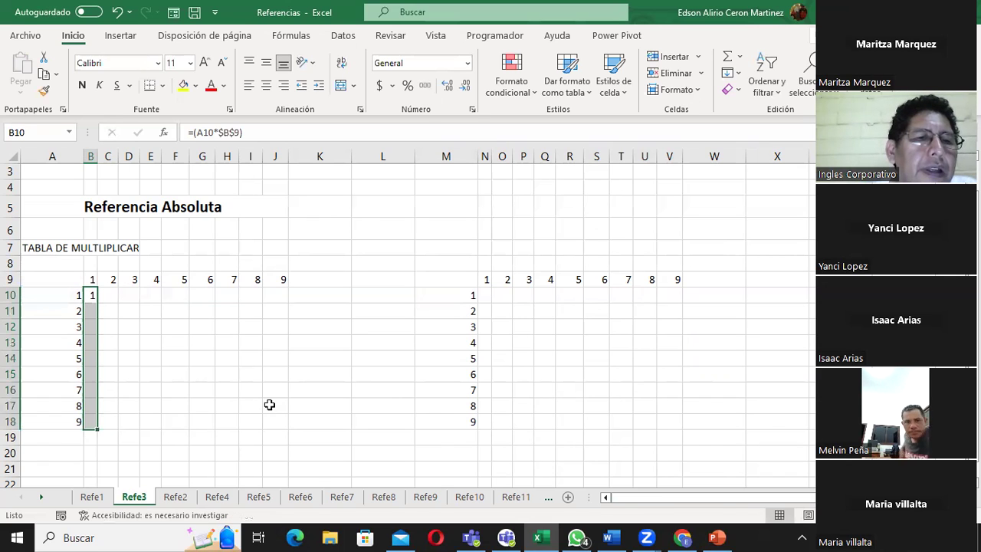
pyautogui.doubleClick(90, 310)
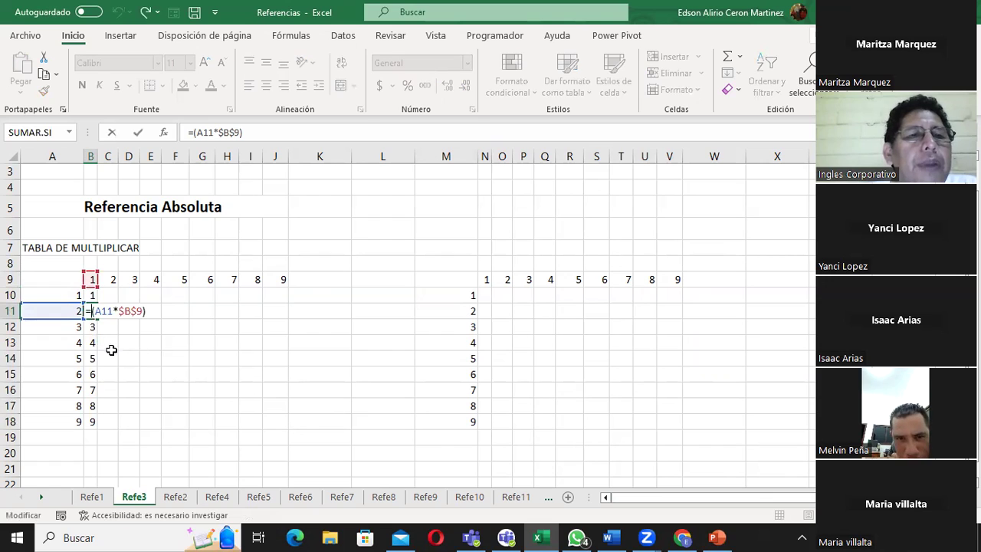
pyautogui.click(89, 327)
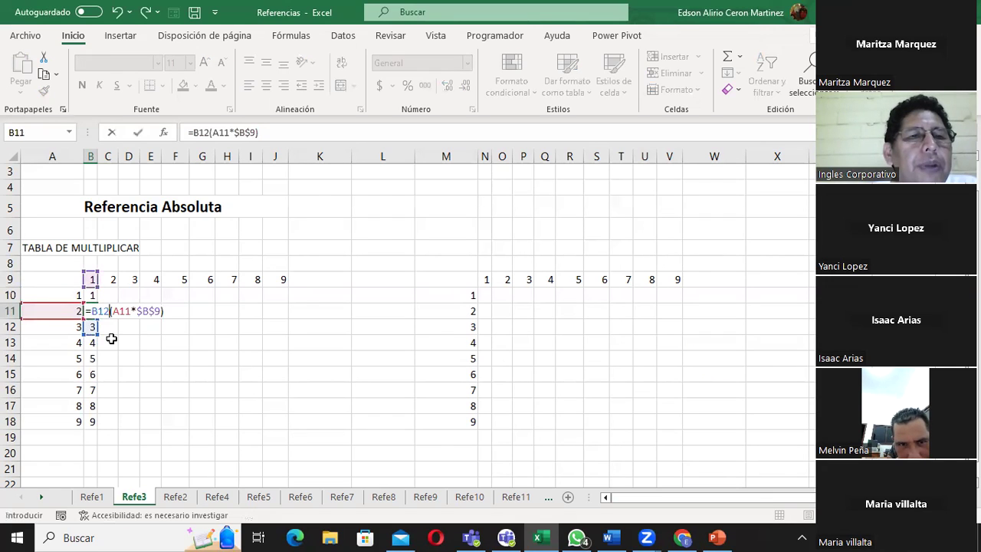
pyautogui.press('Escape')
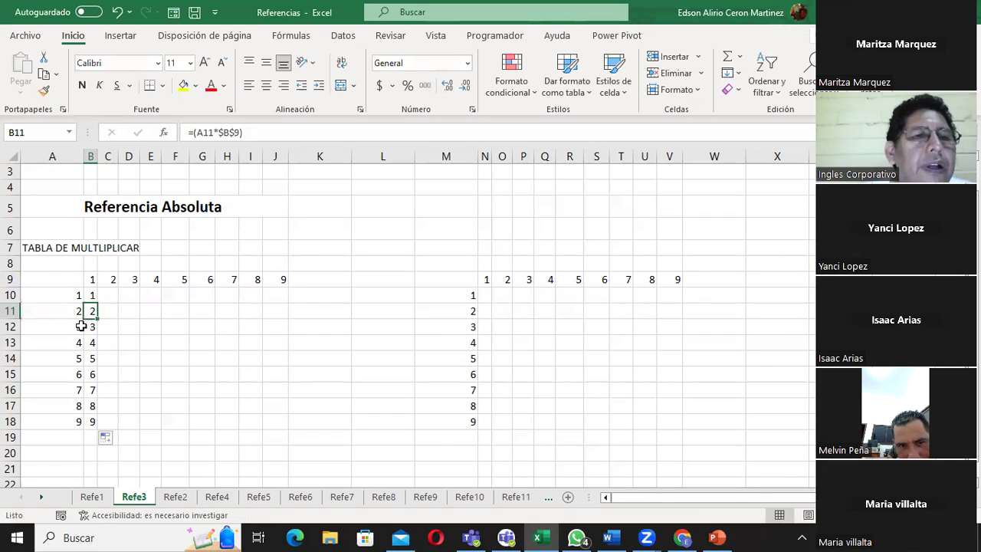
pyautogui.doubleClick(94, 328)
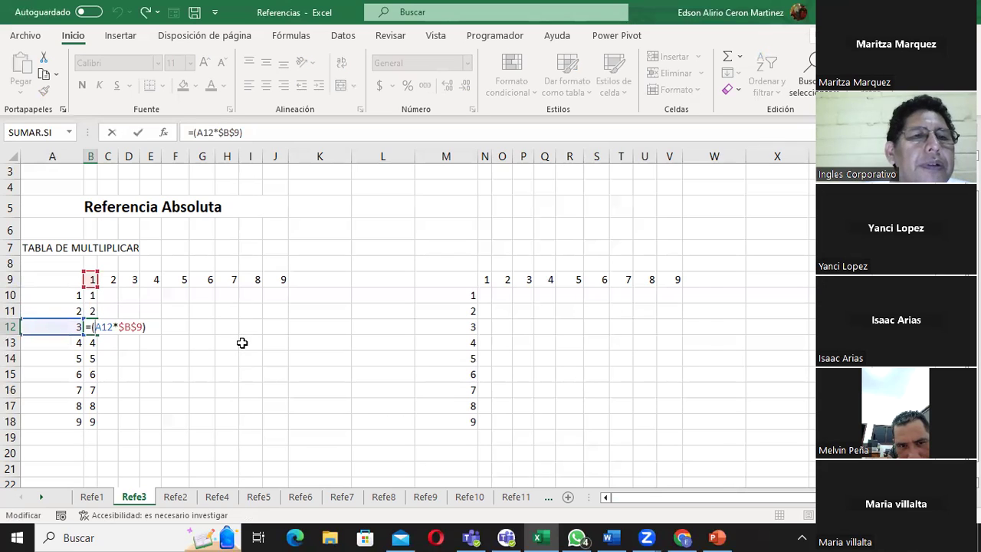
pyautogui.press('Escape')
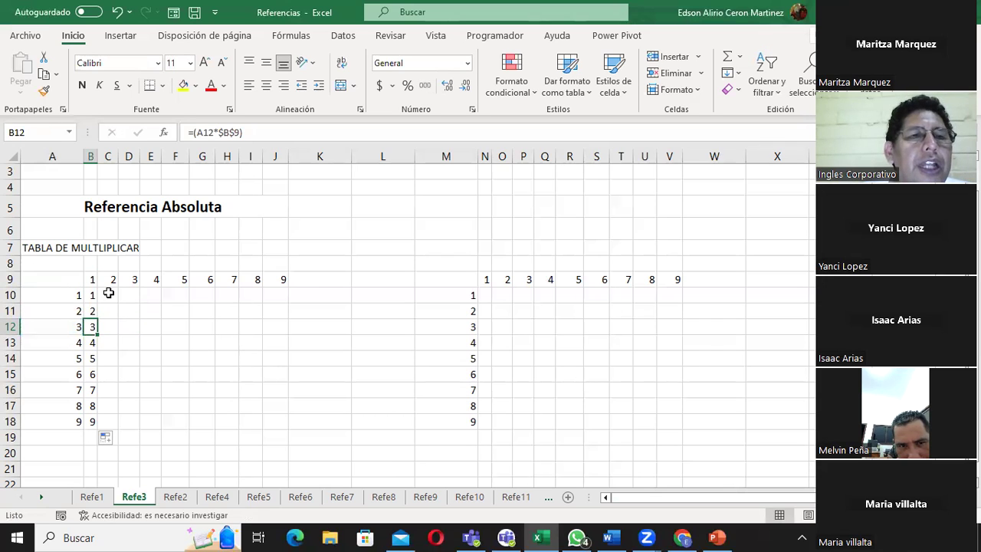
# - Enter =(A10*$C$9) in C10, making the C9 reference absolute with F4
pyautogui.click(108, 294)
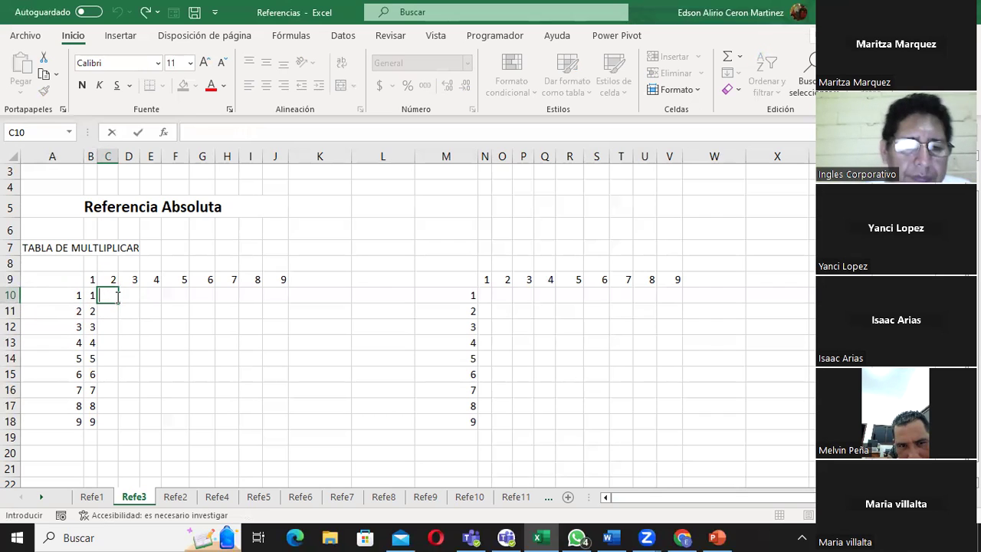
pyautogui.write('=')
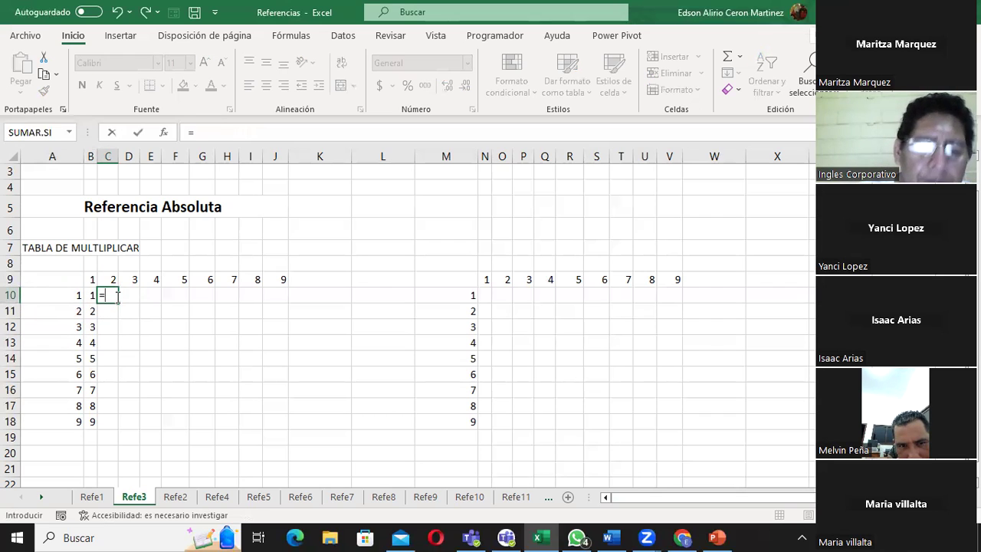
pyautogui.write('(')
pyautogui.click(69, 298)
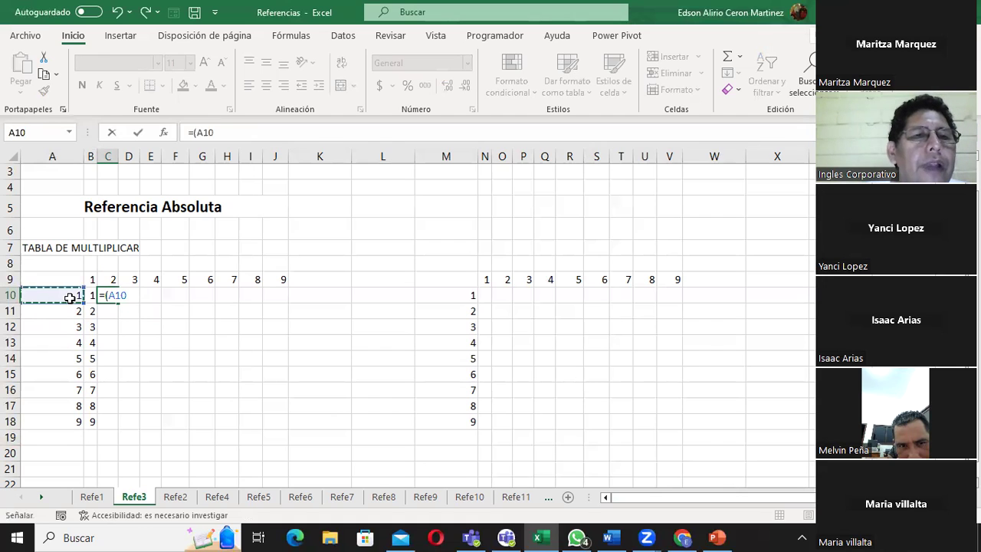
pyautogui.write('*')
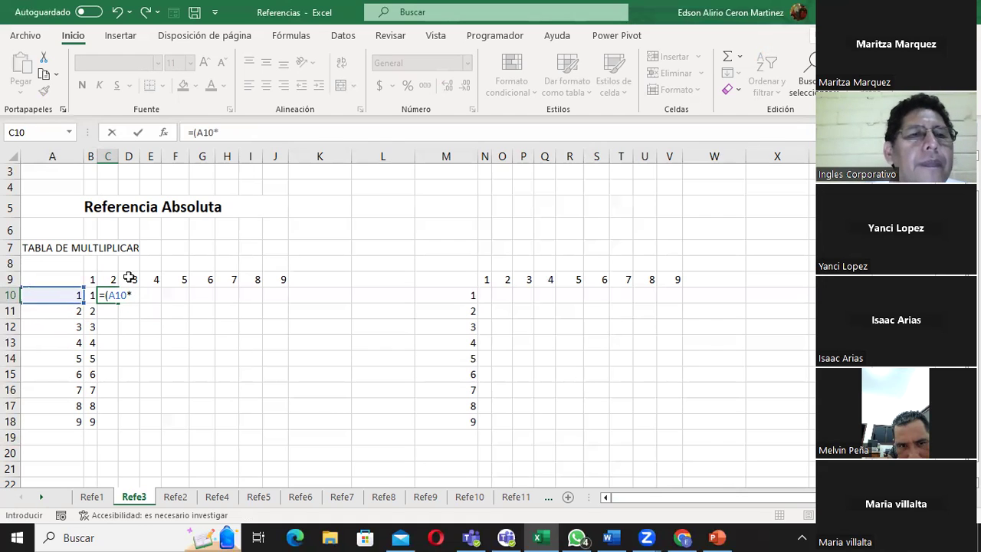
pyautogui.click(113, 281)
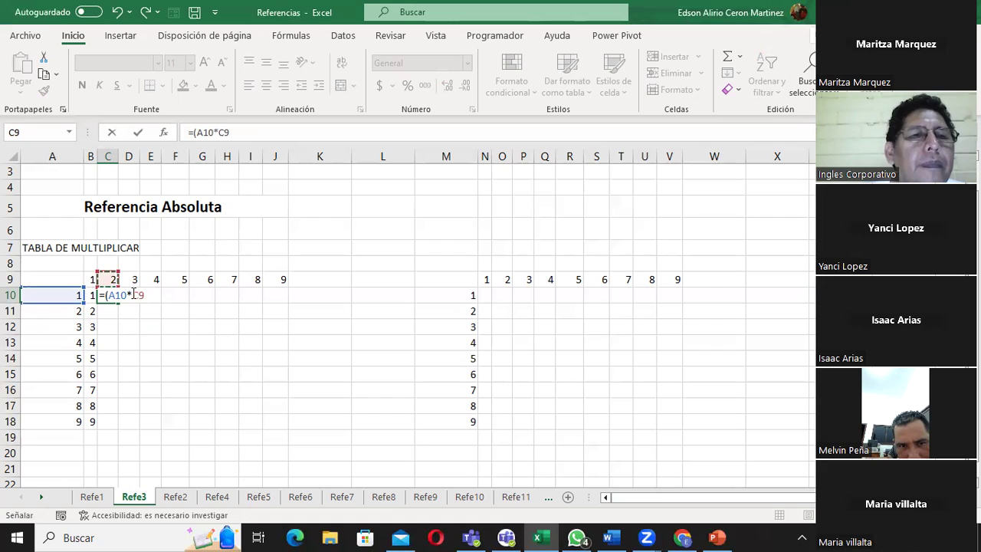
pyautogui.click(133, 294)
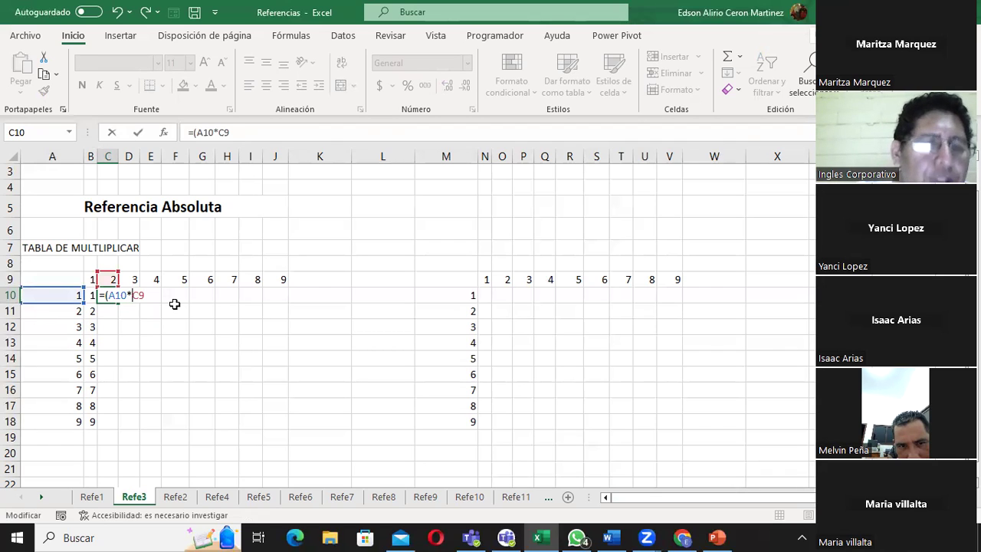
pyautogui.press('F4')
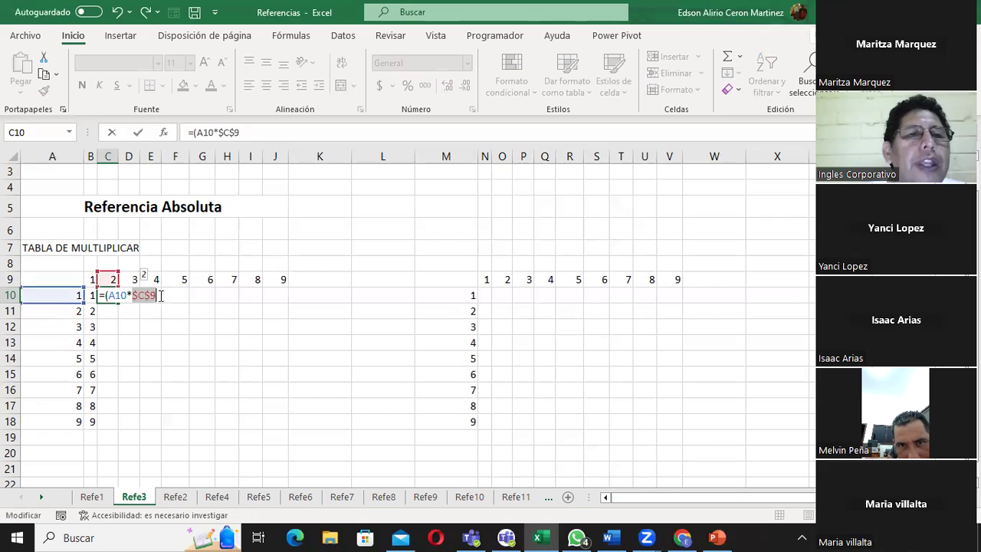
pyautogui.click(160, 294)
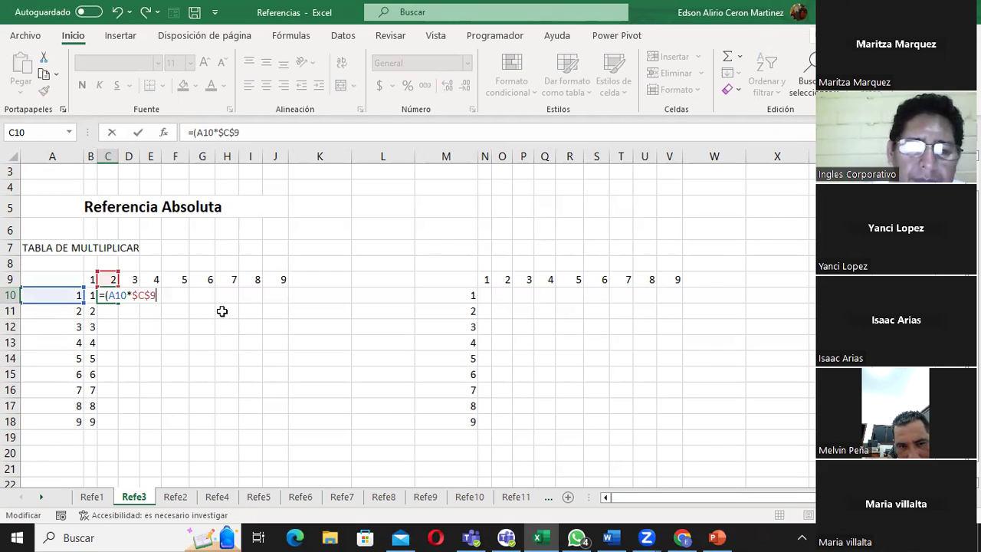
pyautogui.write(')')
pyautogui.press('Return')
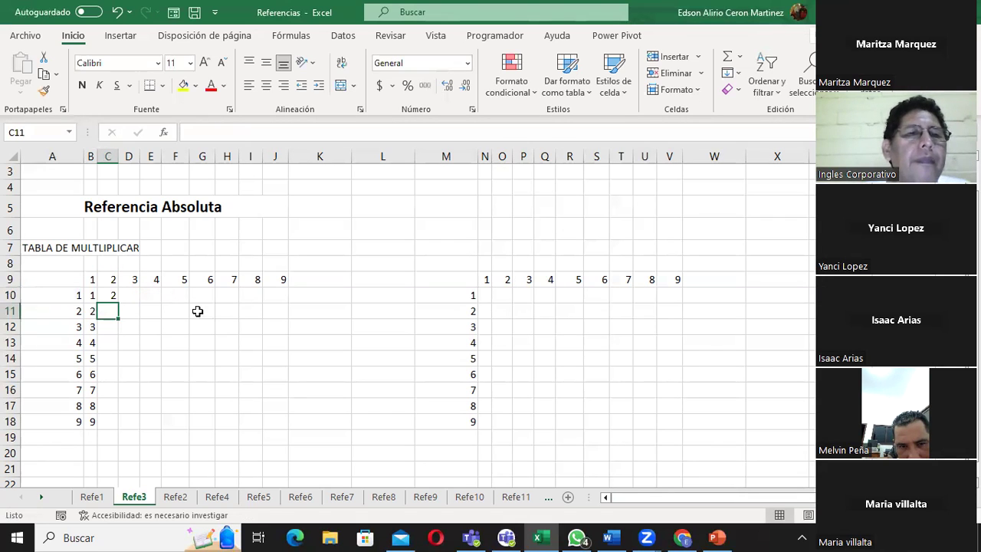
pyautogui.click(112, 298)
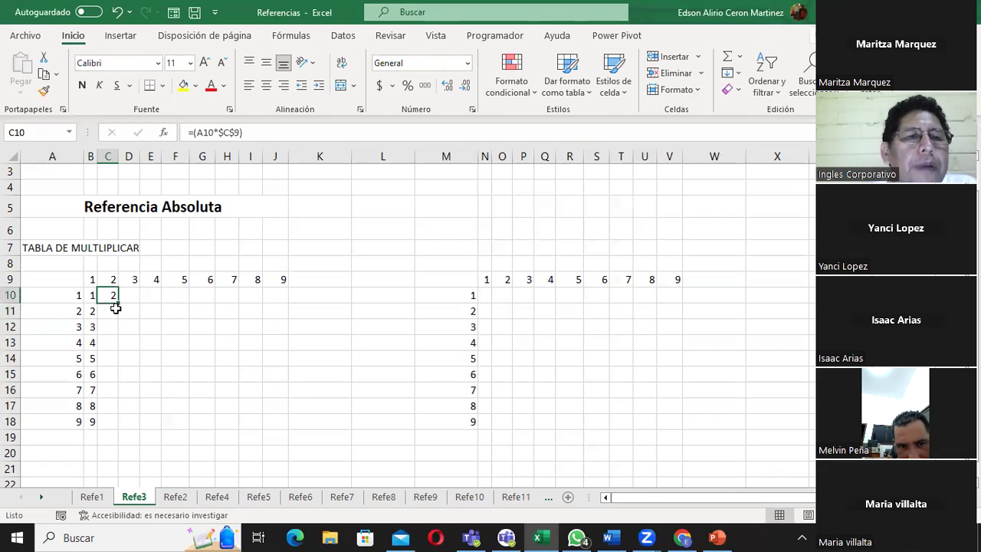
# - Fill C10's formula down to C18 for products 2–18 and review C10's references
pyautogui.moveTo(115, 303); pyautogui.dragTo(123, 422)
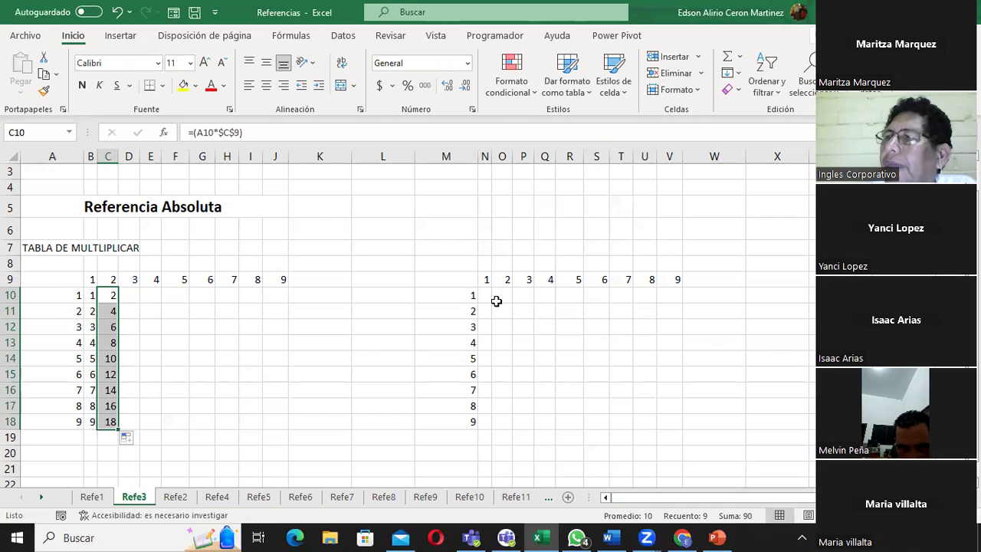
pyautogui.click(110, 278)
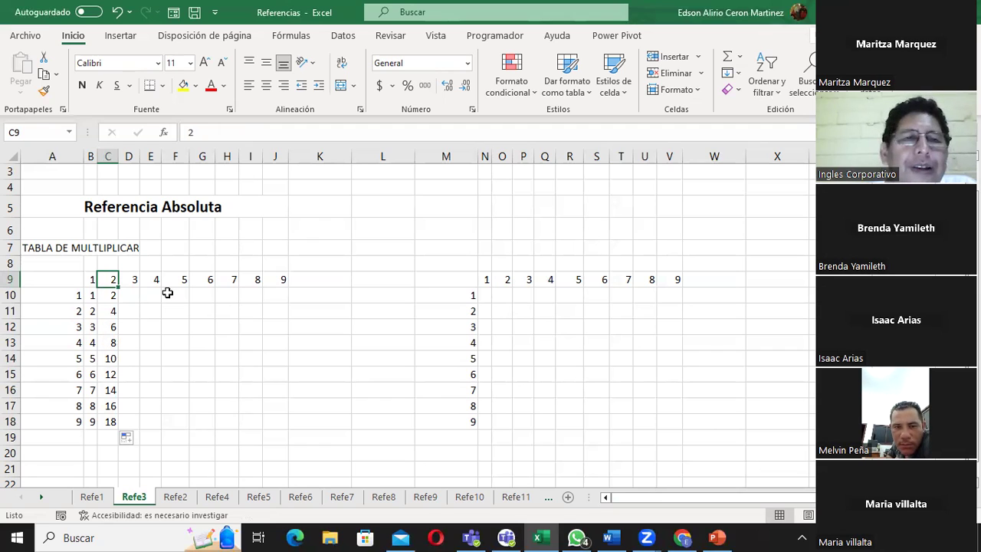
pyautogui.click(129, 296)
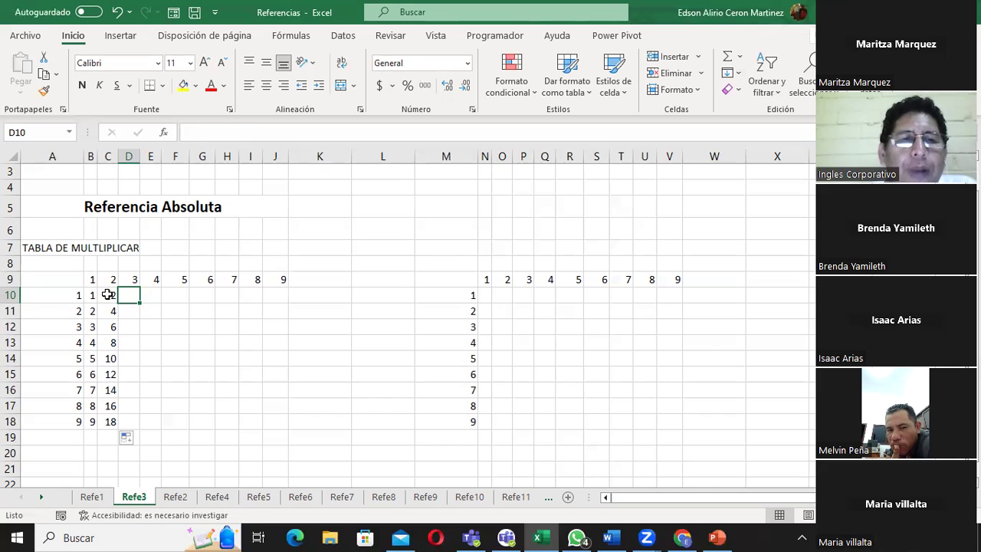
pyautogui.doubleClick(111, 296)
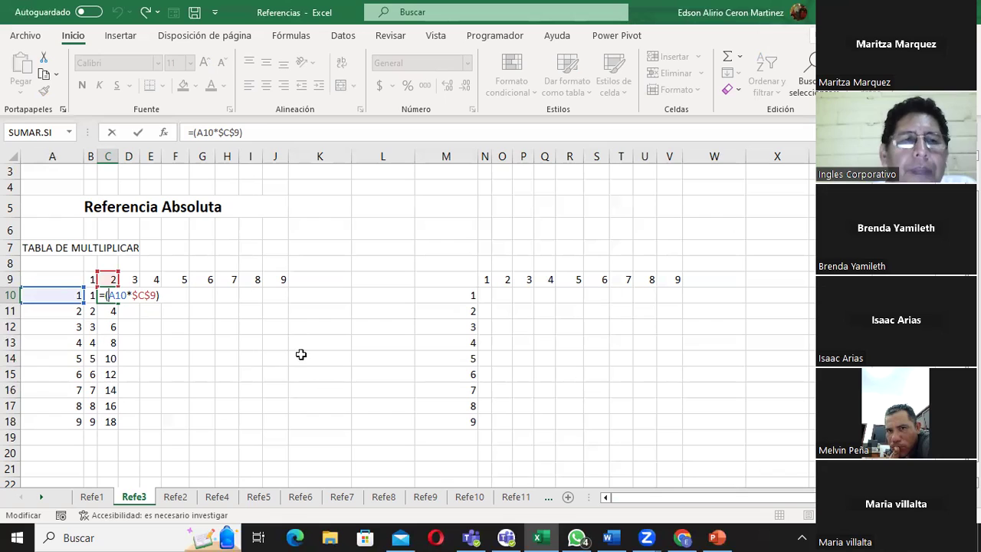
pyautogui.press('Escape')
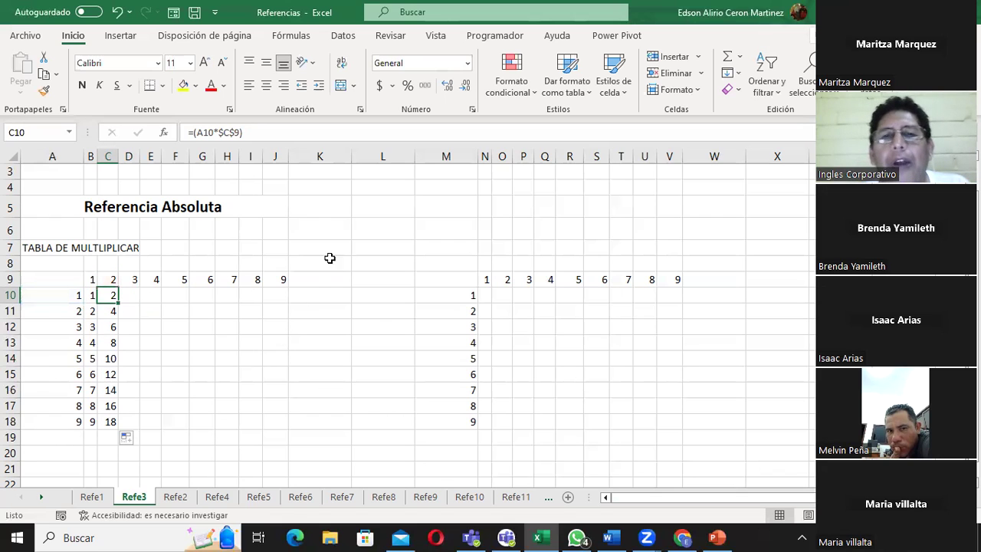
pyautogui.click(482, 296)
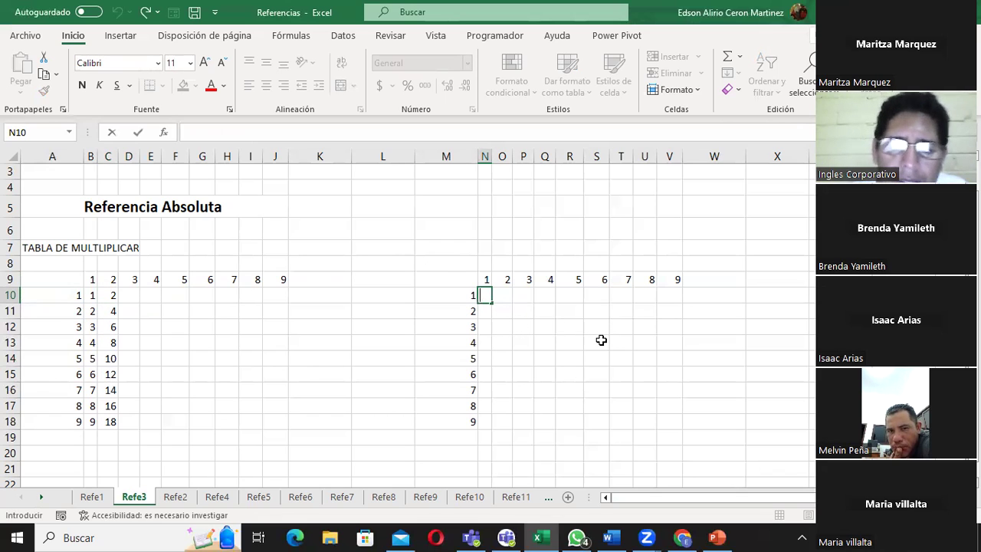
# - Enter the mixed-reference formula =($M10*N$9) in N10, showing 1
pyautogui.write('=(')
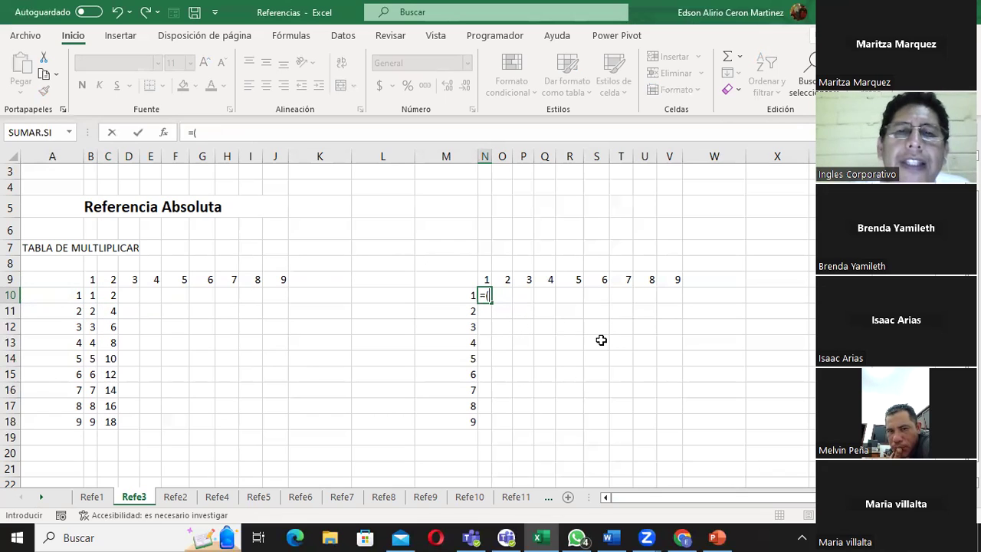
pyautogui.click(465, 295)
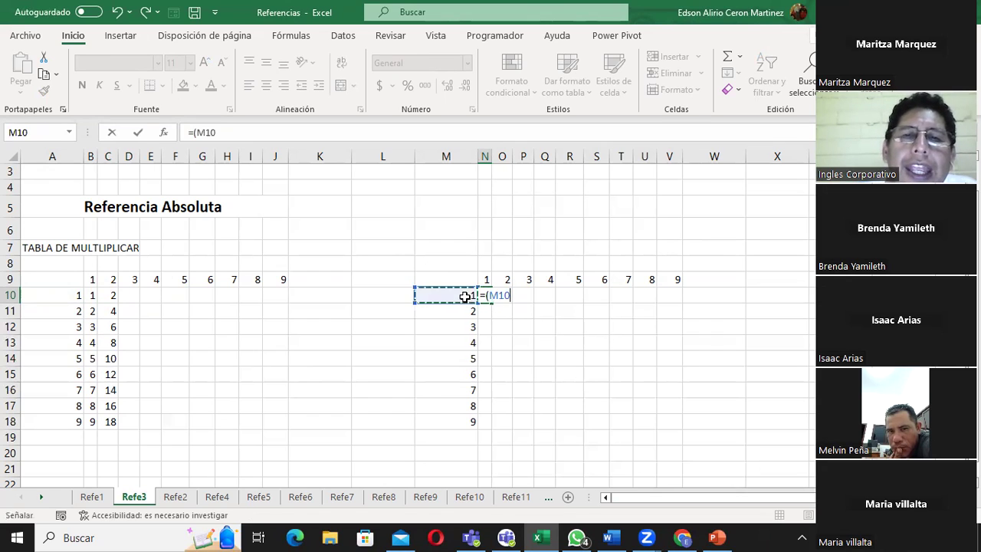
pyautogui.write('*')
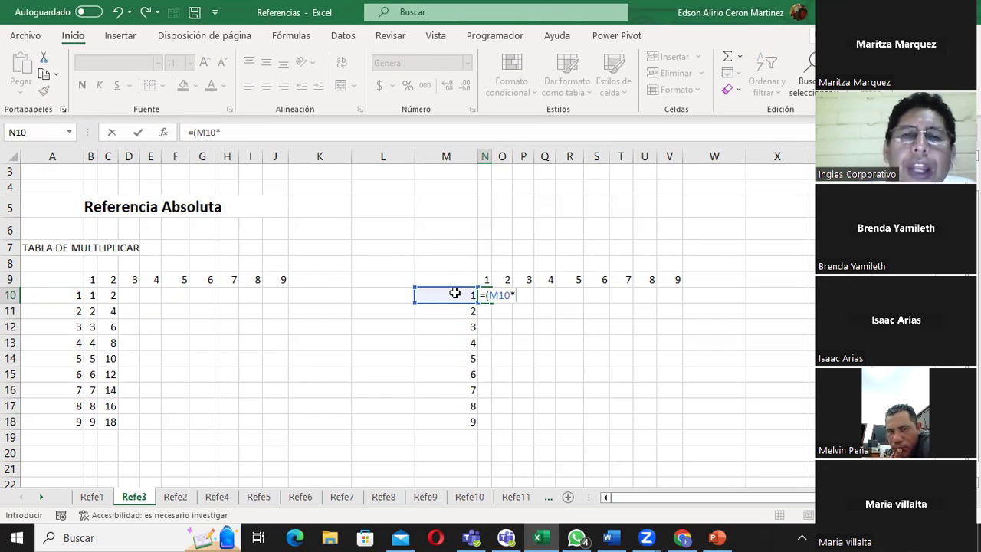
pyautogui.click(489, 276)
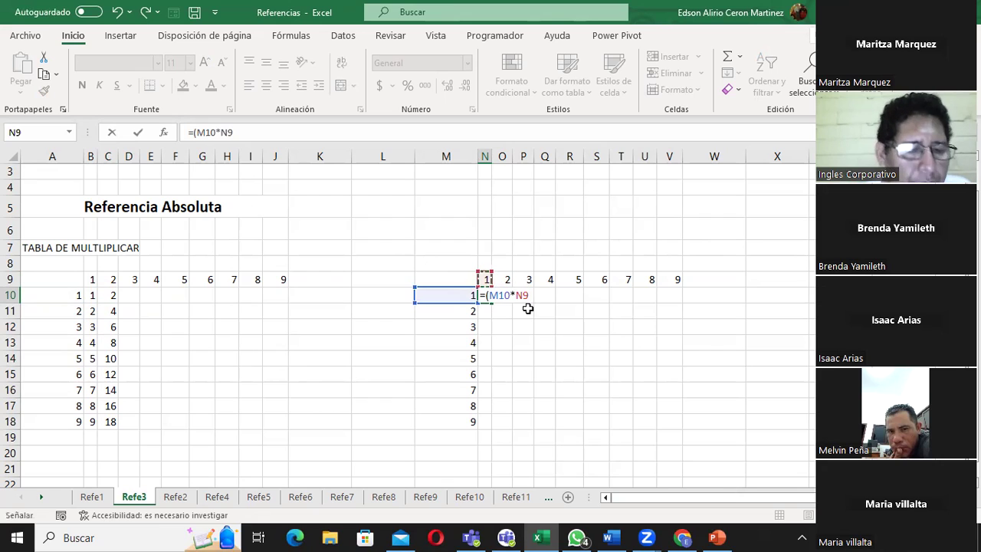
pyautogui.write(')')
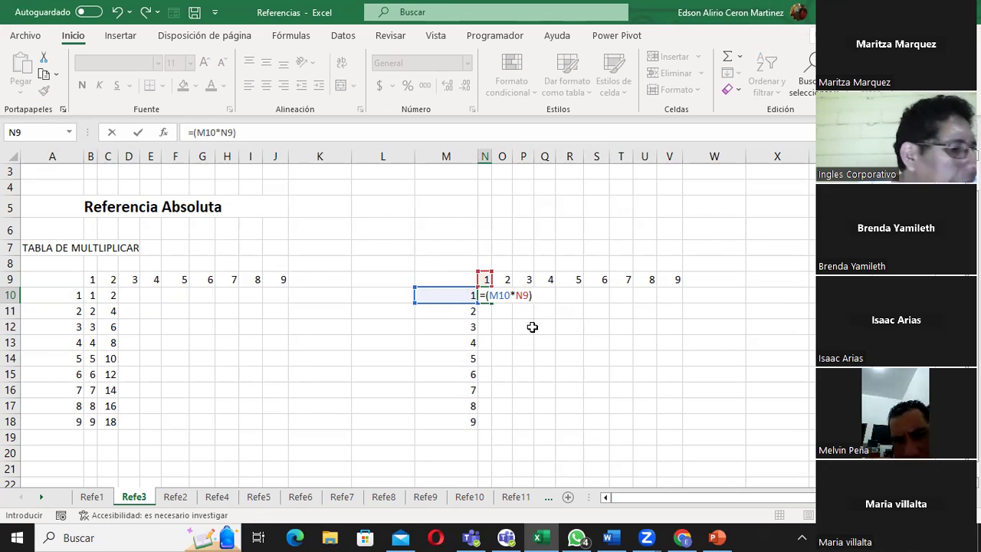
pyautogui.press('F2')
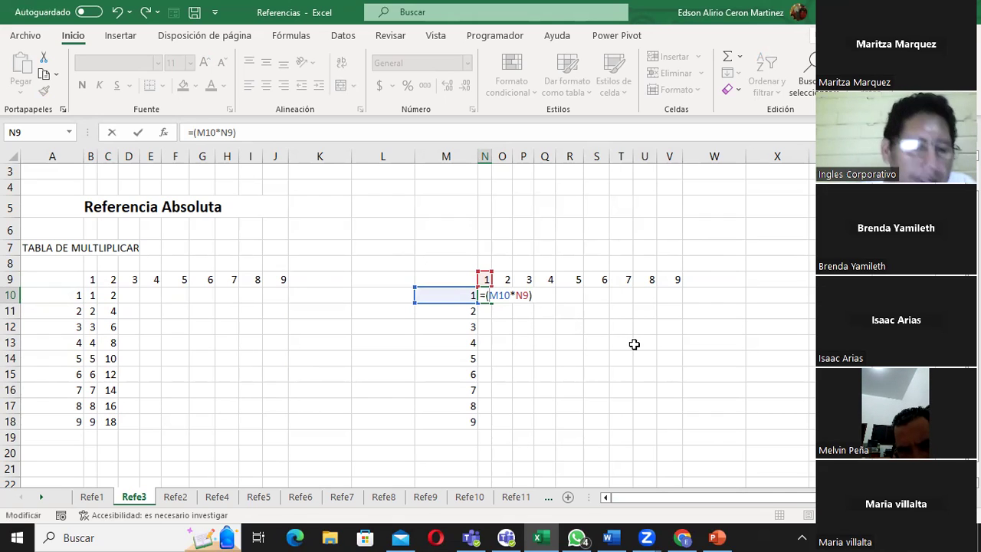
pyautogui.write('$')
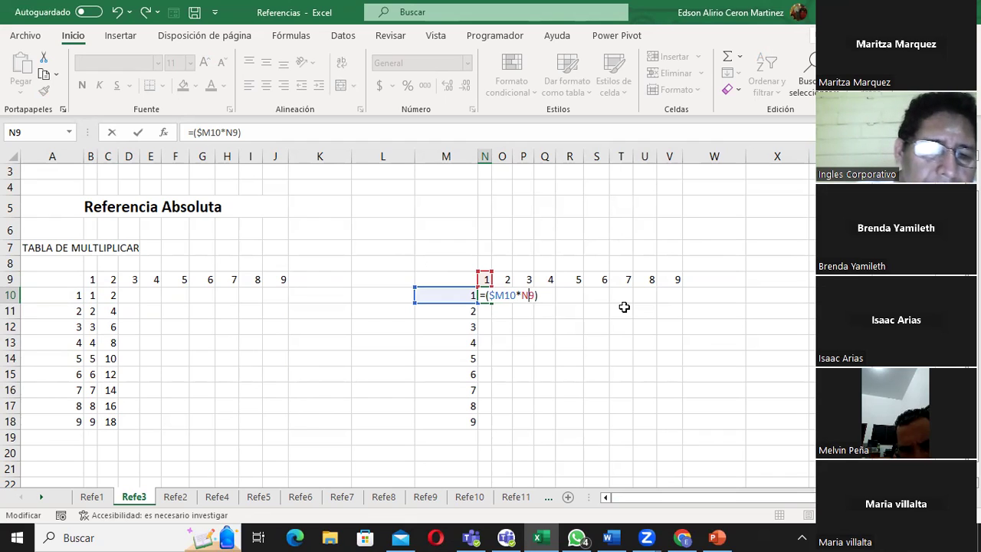
pyautogui.write('$')
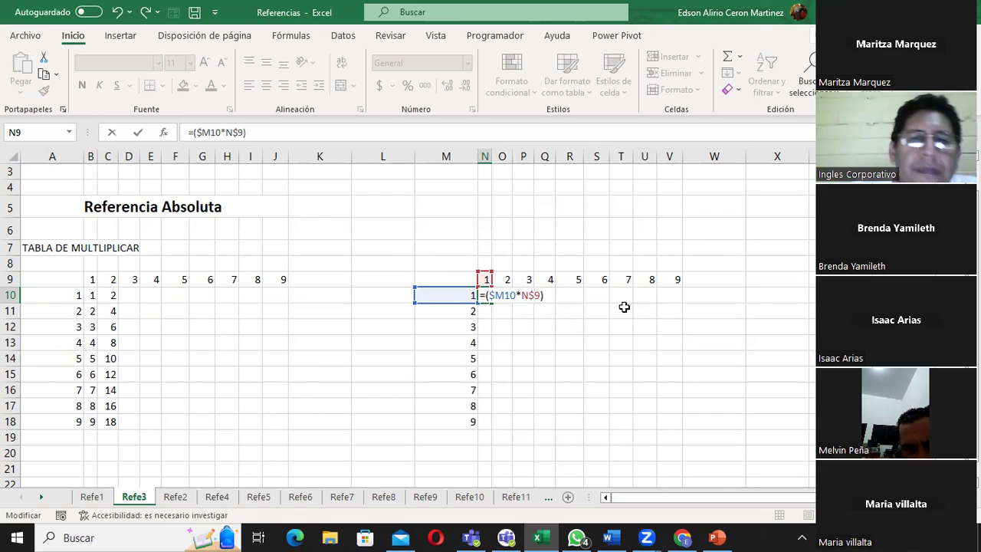
pyautogui.press('Return')
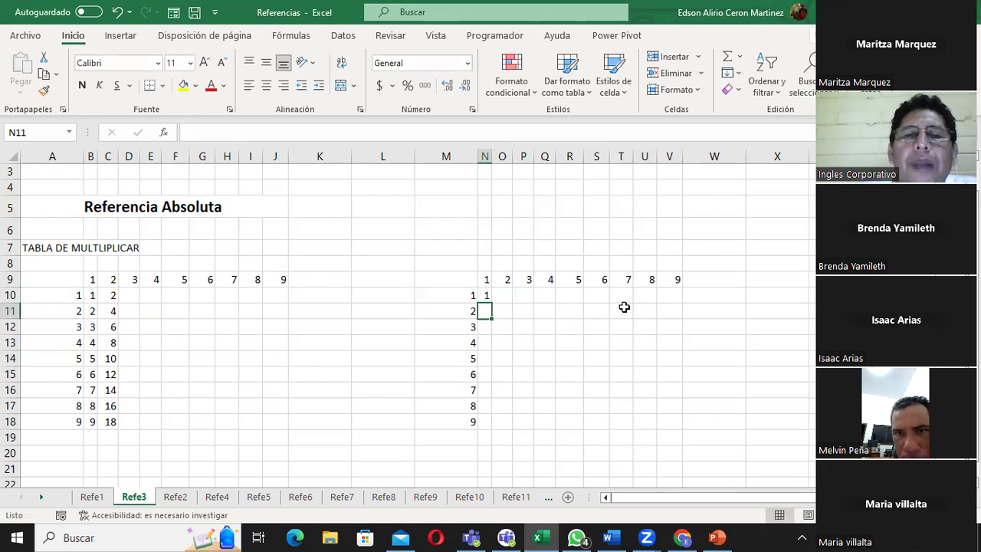
pyautogui.click(486, 299)
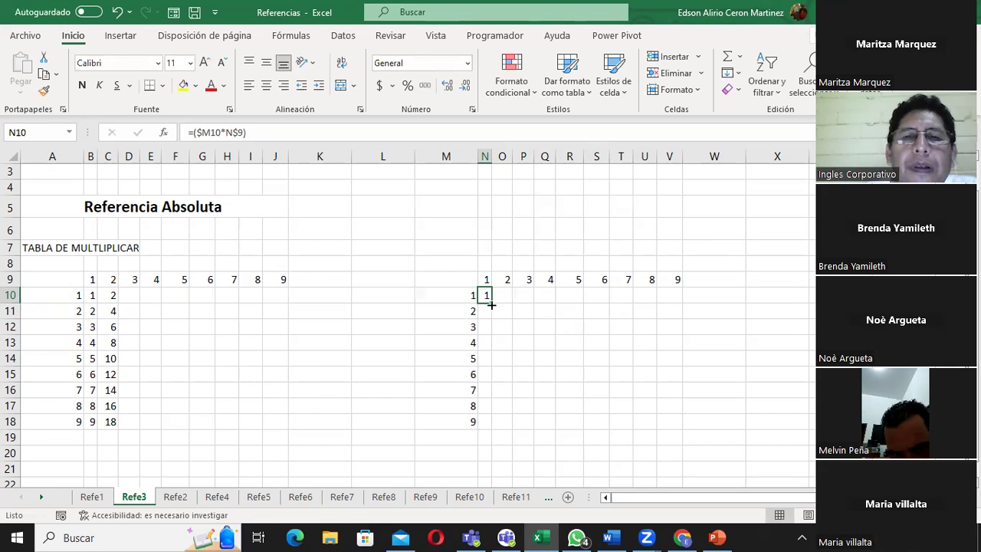
# - Fill N10's formula across N10:V18 and confirm O10 reads =($M10*O$9)
pyautogui.moveTo(491, 305)
pyautogui.mouseDown()
pyautogui.moveTo(682, 307)
pyautogui.moveTo(739, 438)
pyautogui.mouseUp()
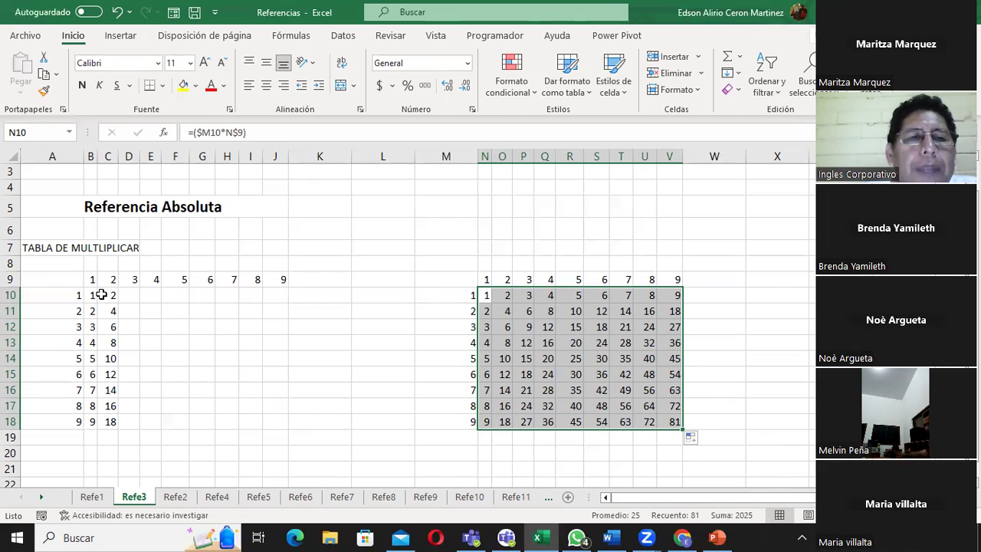
pyautogui.click(527, 298)
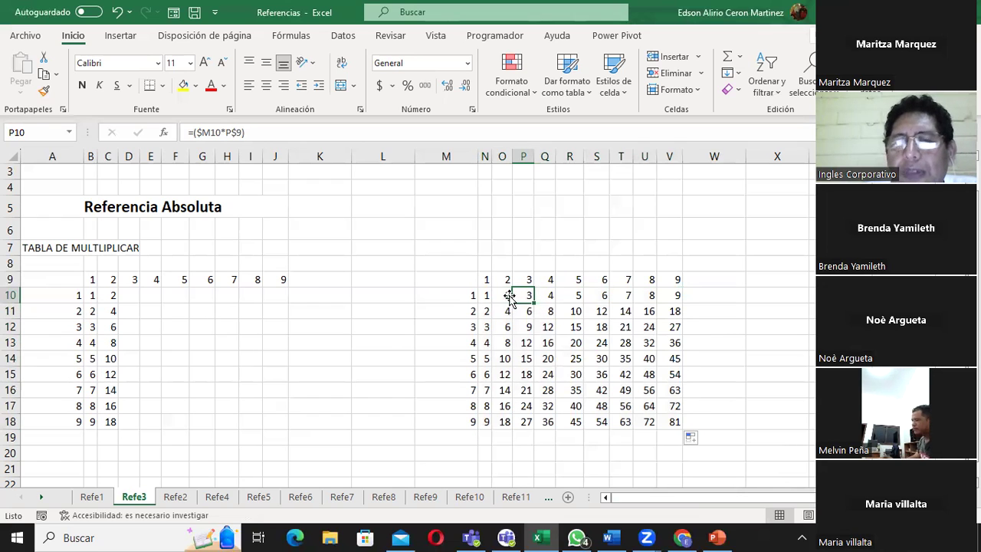
pyautogui.doubleClick(505, 295)
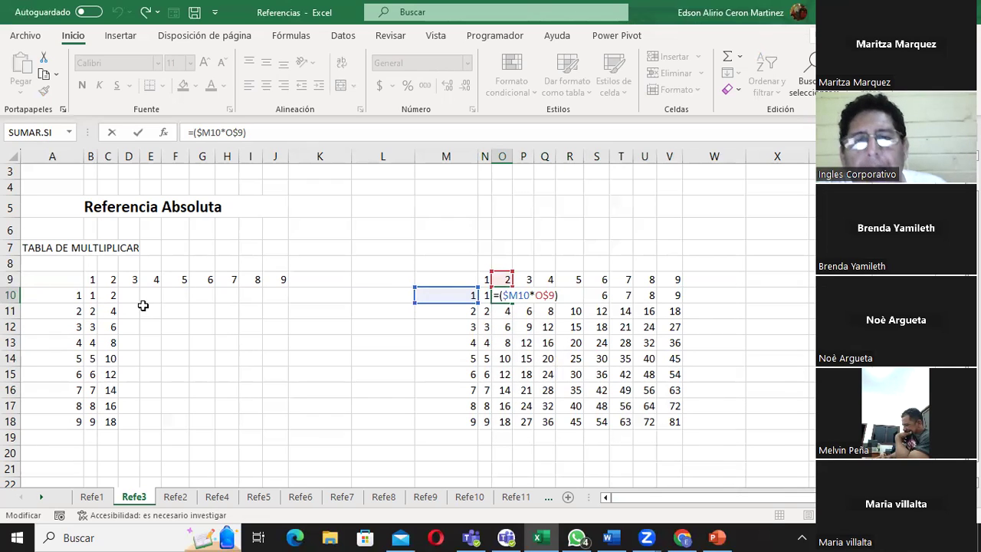
pyautogui.hotkey('ctrl', 'Return')
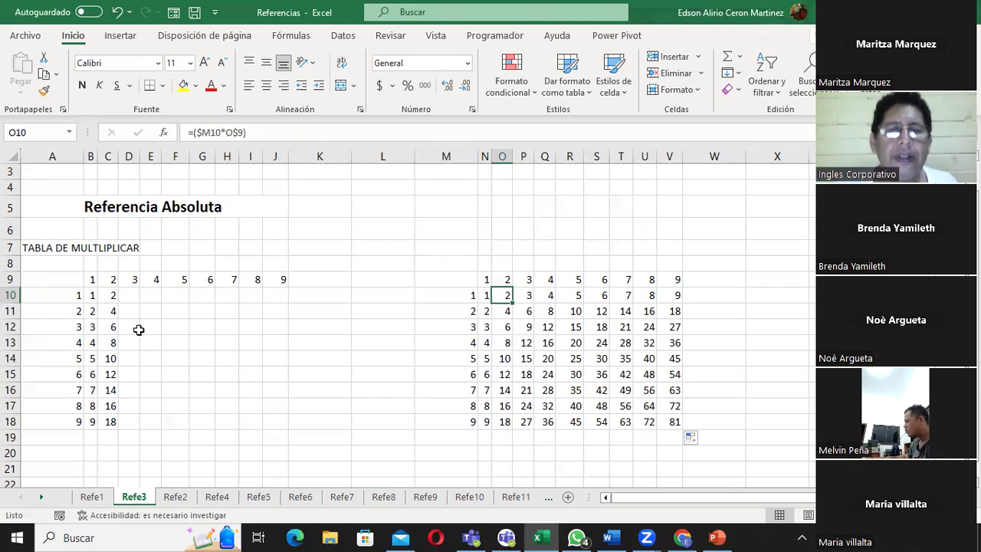
# - On Refe12, review Enero 9018 in B8, Febrero 9318 in C8 and the empty Diferencia D8
pyautogui.click(42, 496)
pyautogui.click(41, 497)
pyautogui.click(41, 496)
pyautogui.click(344, 497)
pyautogui.click(437, 496)
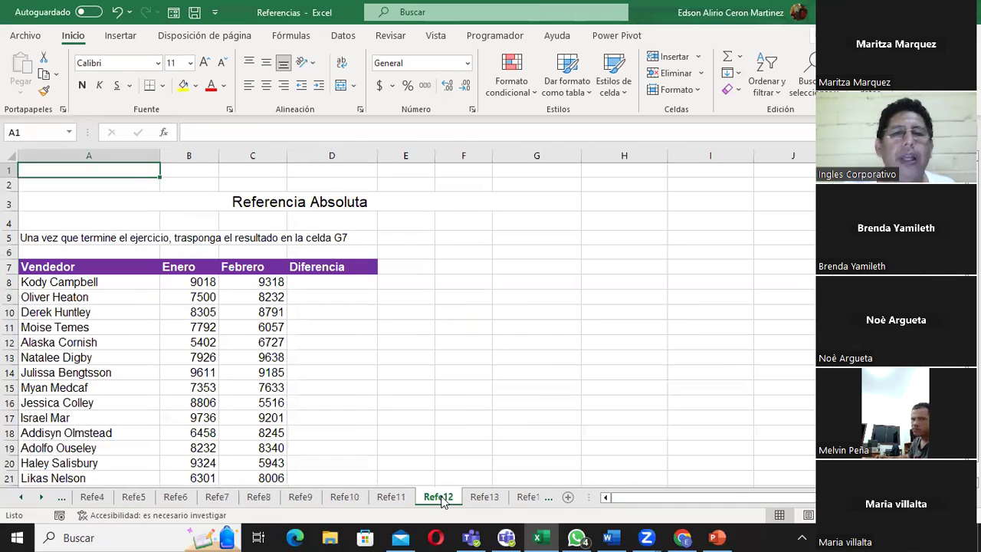
pyautogui.click(315, 280)
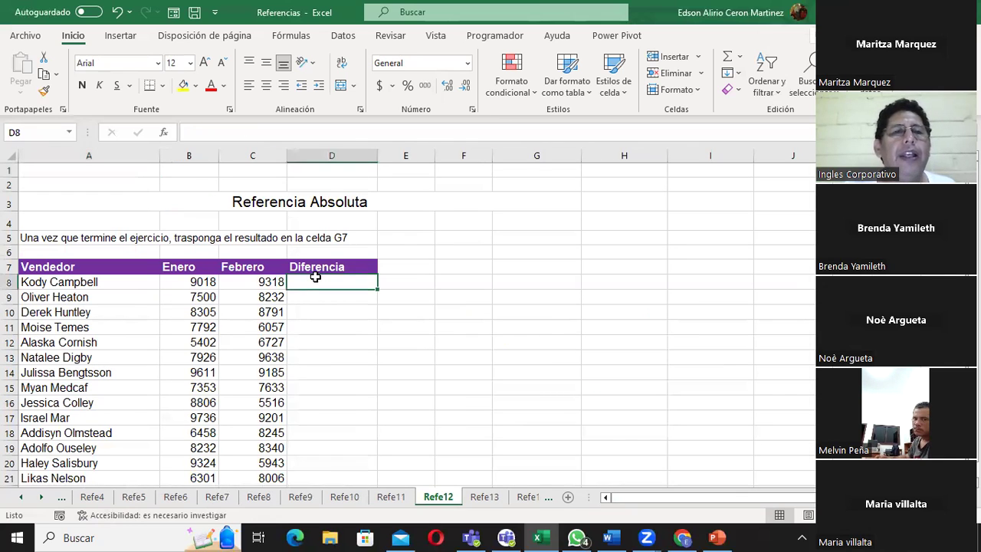
pyautogui.click(199, 283)
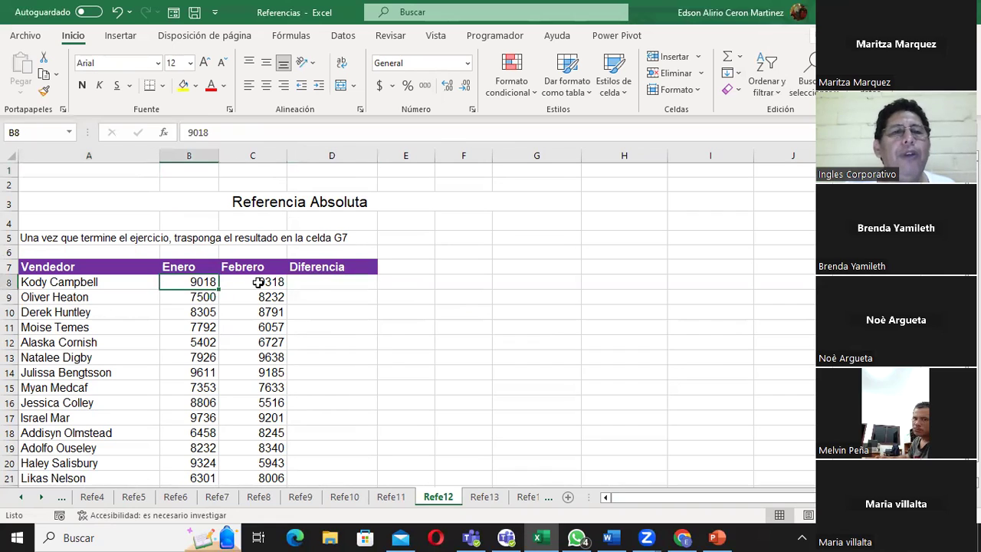
pyautogui.click(259, 282)
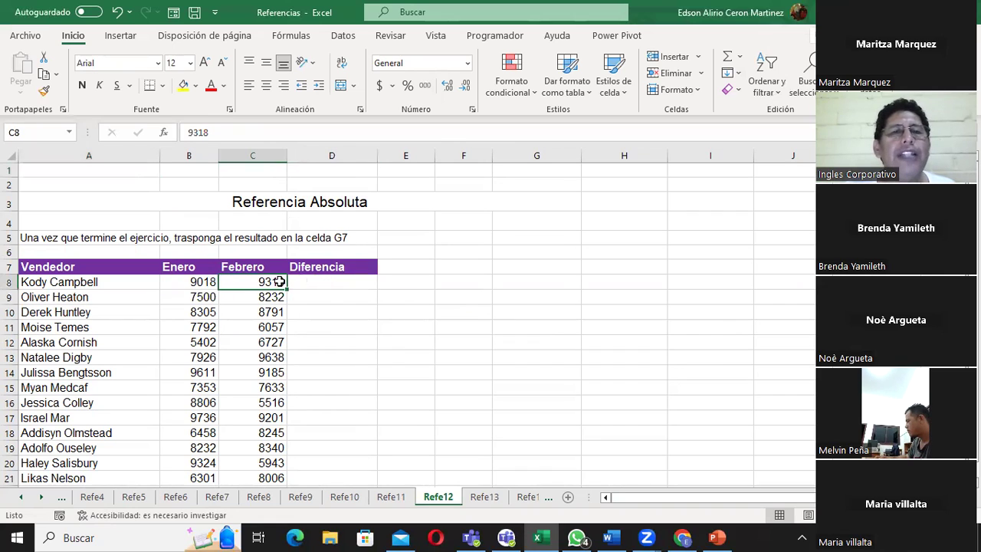
pyautogui.click(313, 281)
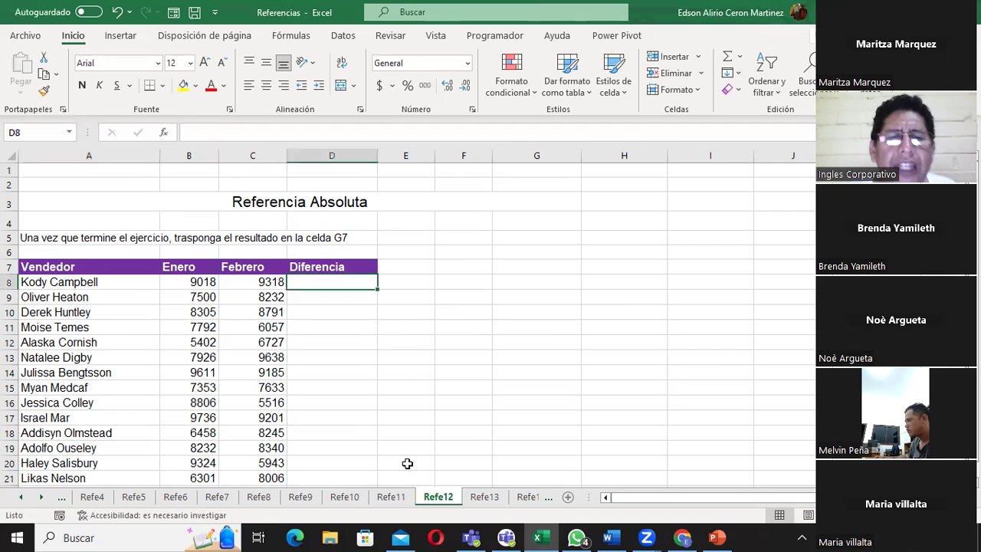
pyautogui.click(397, 499)
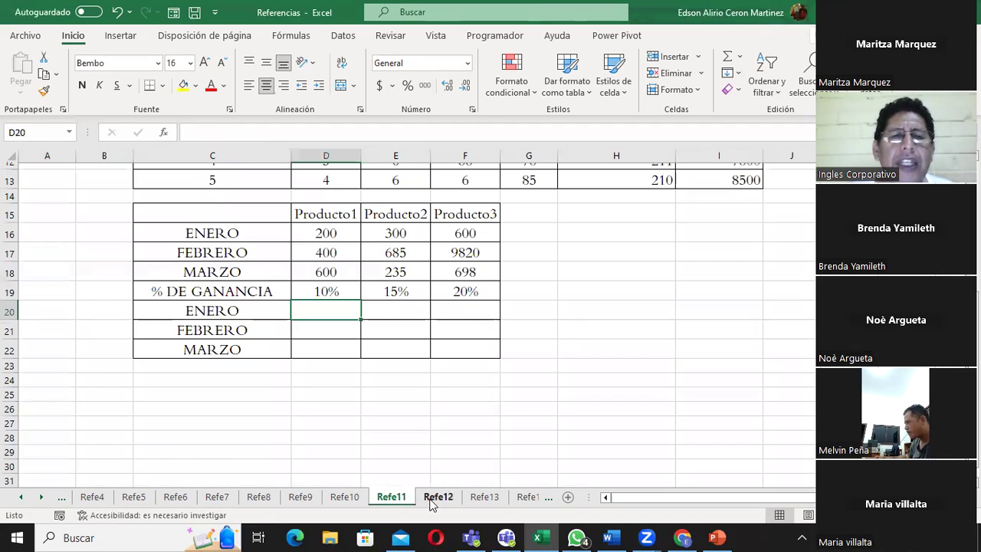
pyautogui.click(434, 498)
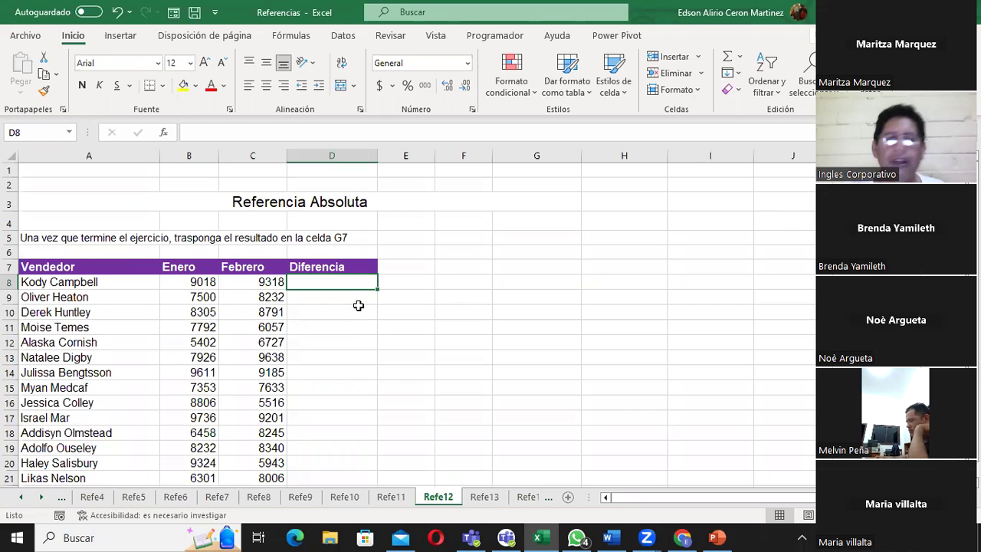
# - Flip through Refe10–Refe12, then settle on Refe9's CASA DE CAMBIO tables, pointing at Dólar
pyautogui.click(300, 497)
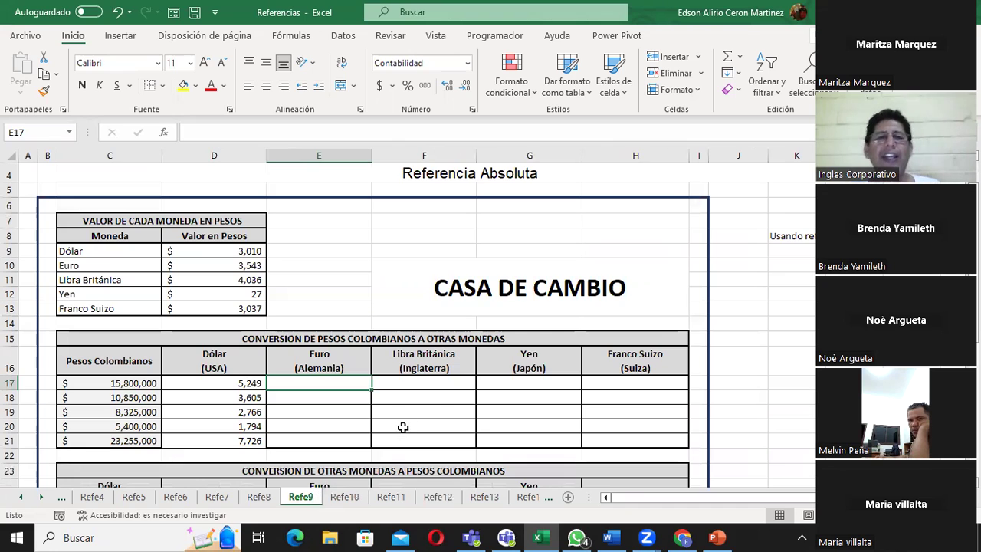
pyautogui.scroll(-1, 426, 399)
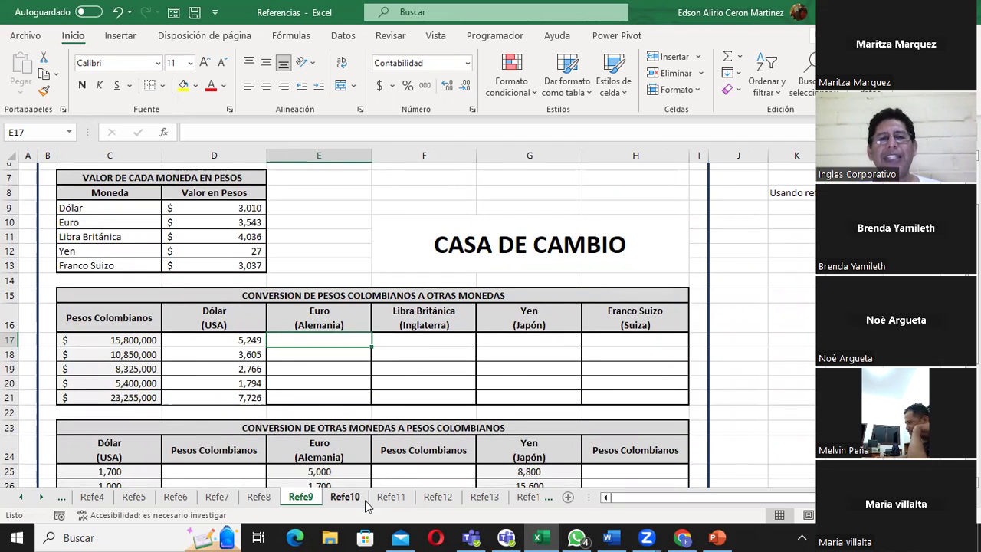
pyautogui.click(391, 496)
pyautogui.click(438, 496)
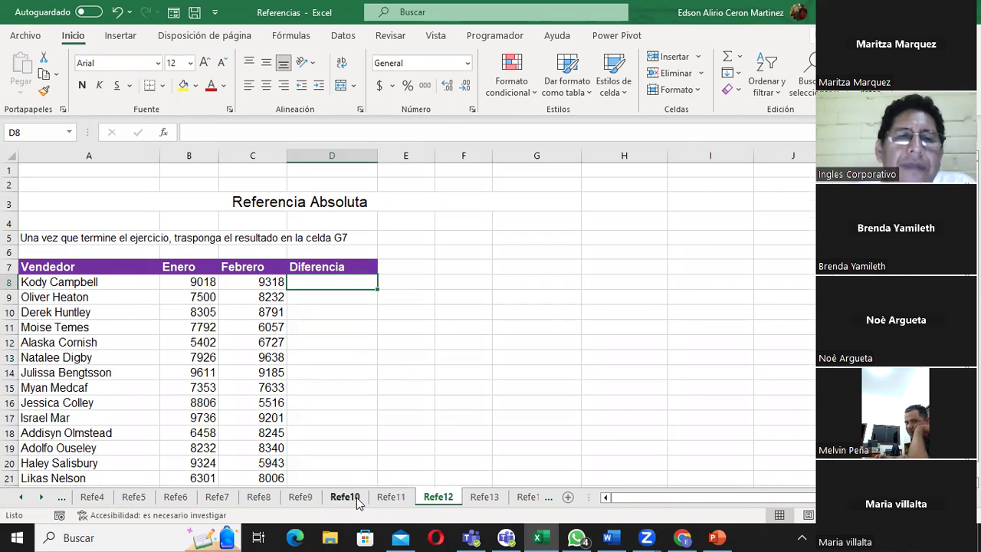
pyautogui.click(354, 498)
pyautogui.click(391, 496)
pyautogui.click(435, 498)
pyautogui.click(301, 497)
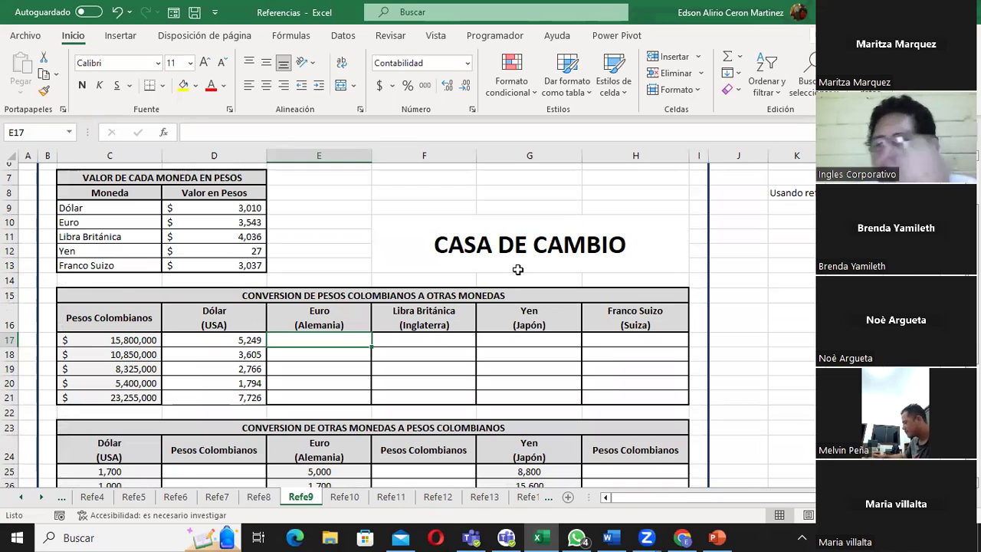
pyautogui.click(76, 209)
pyautogui.click(204, 208)
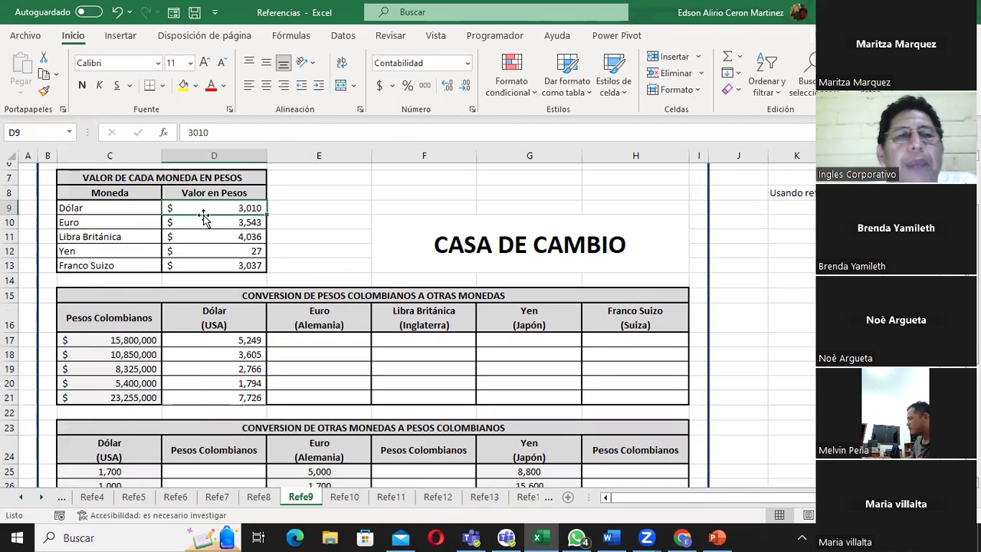
pyautogui.click(104, 221)
pyautogui.click(233, 222)
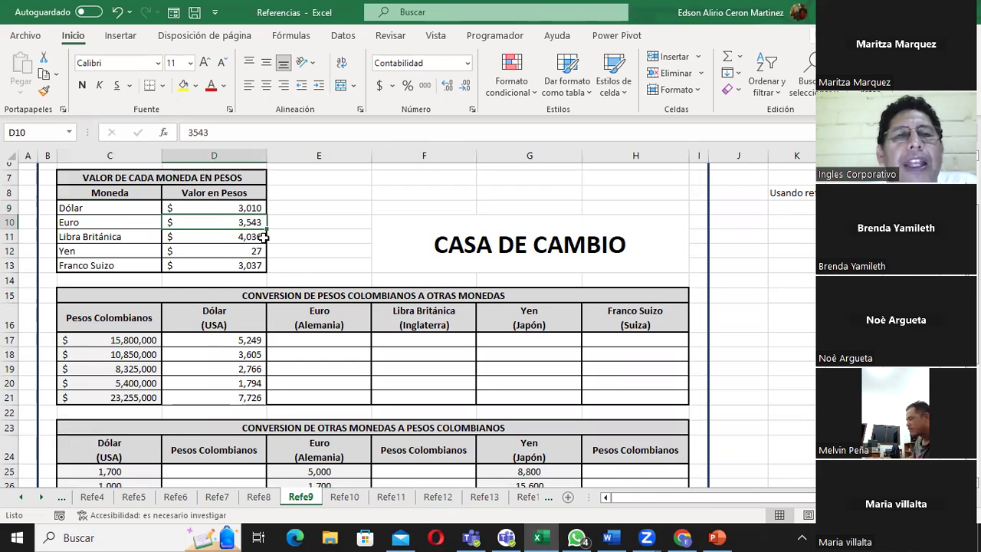
pyautogui.click(88, 236)
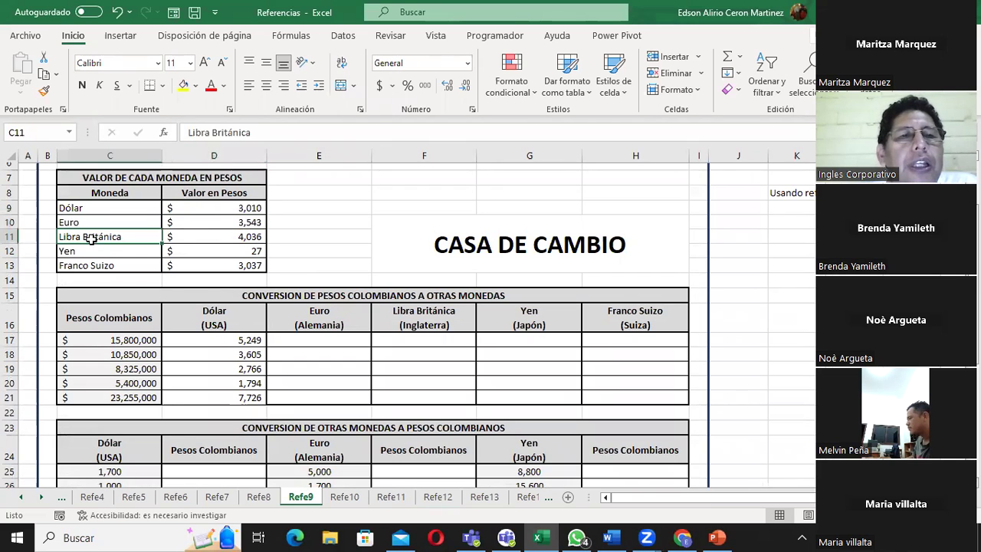
pyautogui.click(237, 236)
pyautogui.click(111, 252)
pyautogui.click(220, 245)
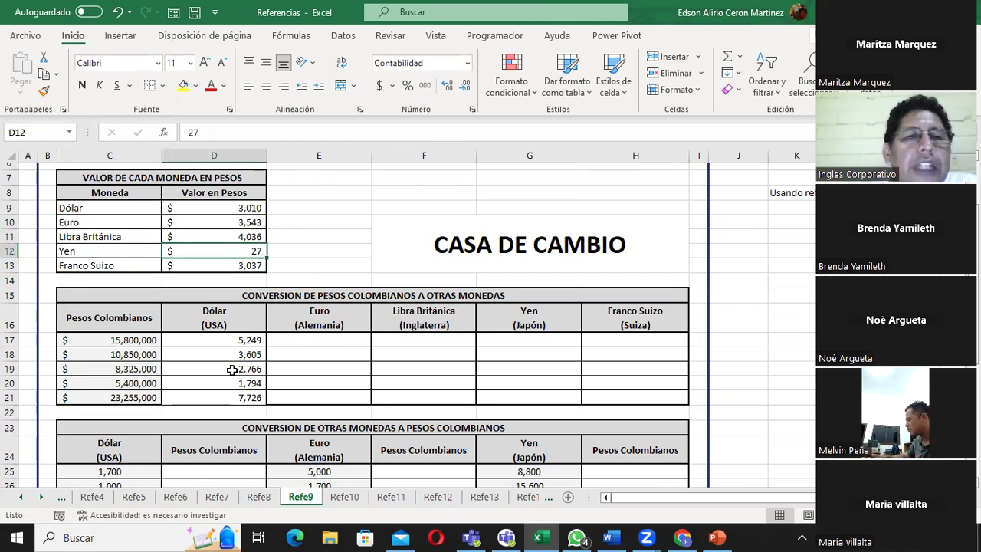
pyautogui.click(304, 341)
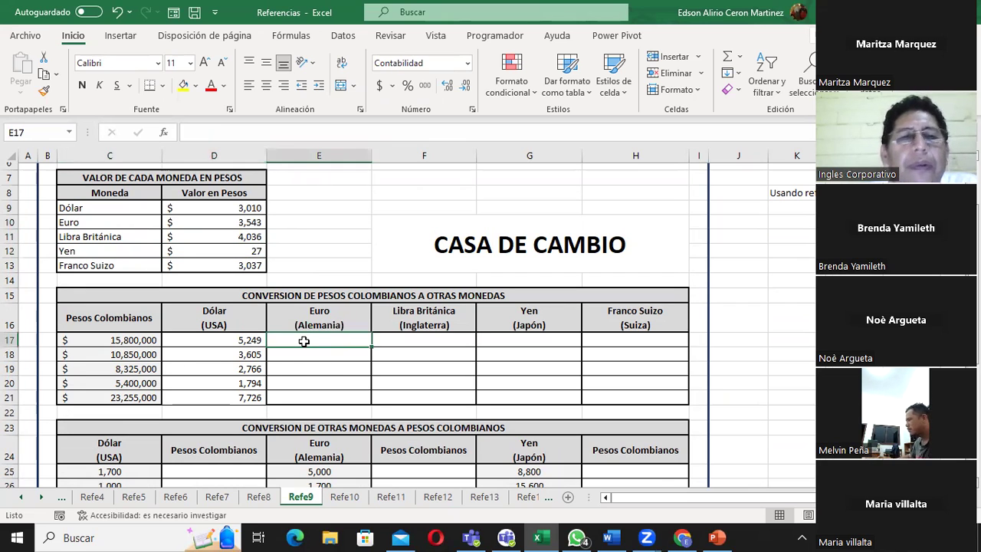
pyautogui.click(196, 233)
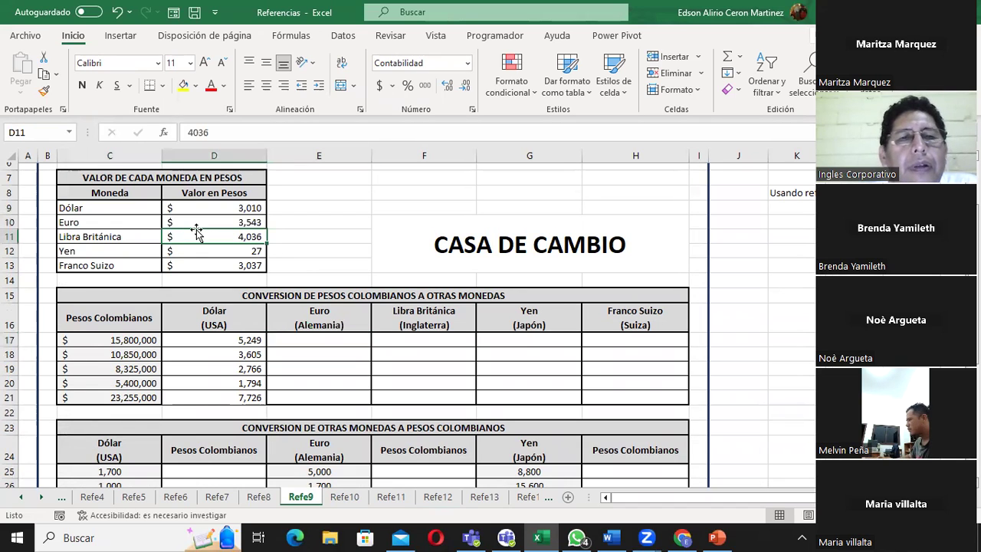
pyautogui.click(129, 340)
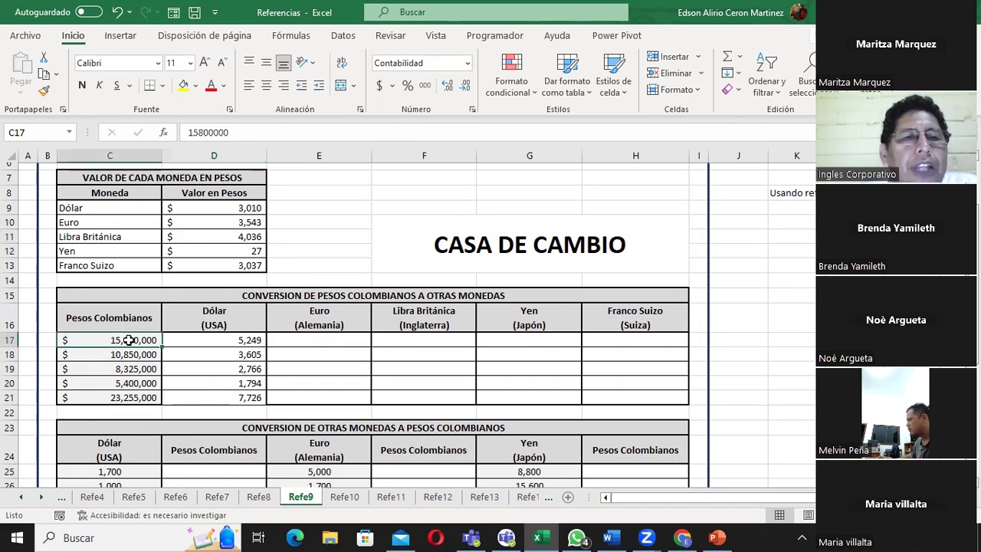
pyautogui.click(316, 343)
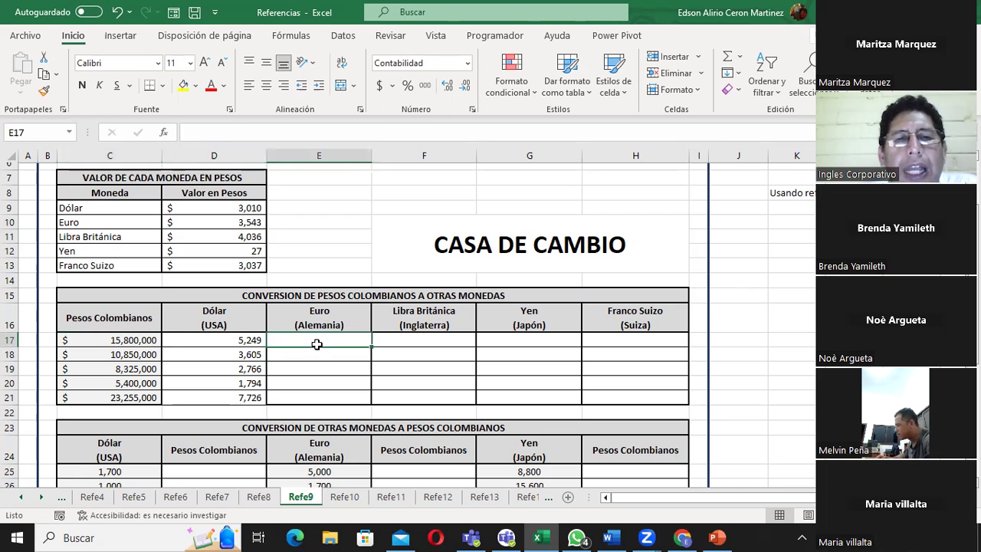
pyautogui.click(153, 339)
pyautogui.click(243, 335)
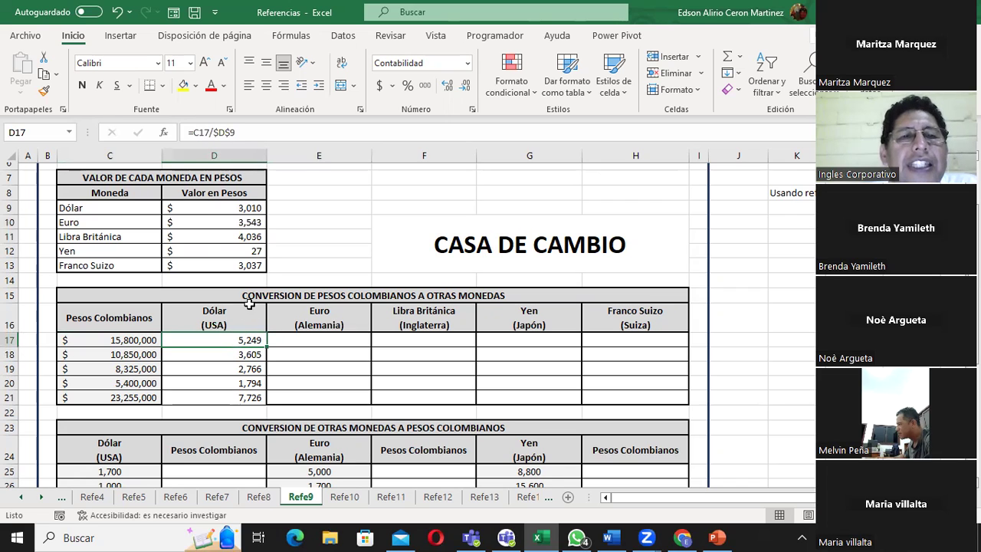
pyautogui.doubleClick(242, 340)
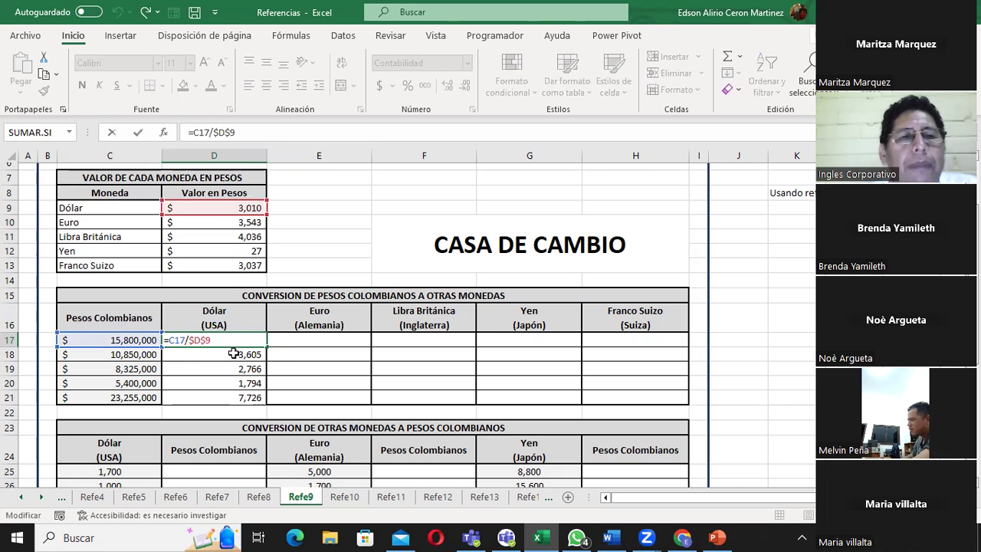
pyautogui.hotkey('ctrl', 'Return')
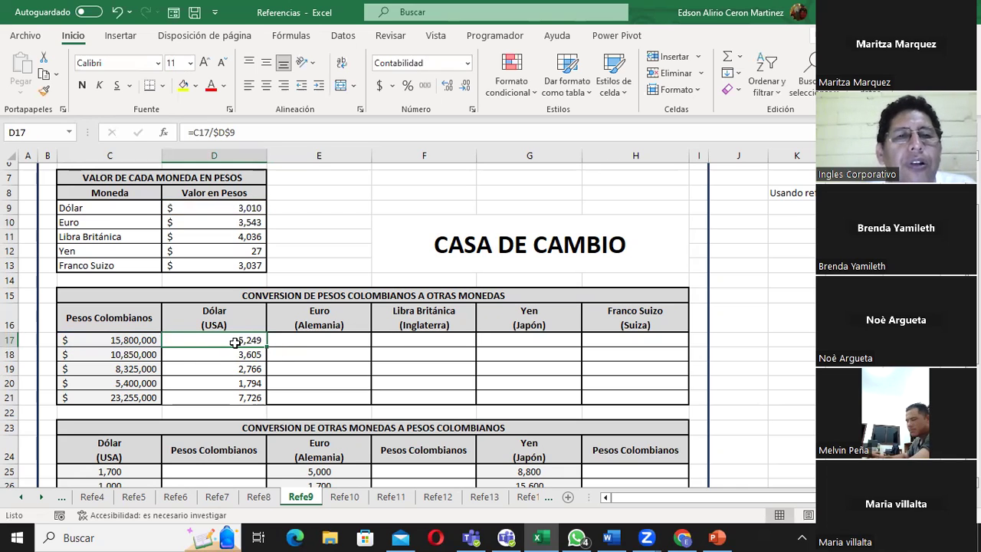
pyautogui.click(301, 340)
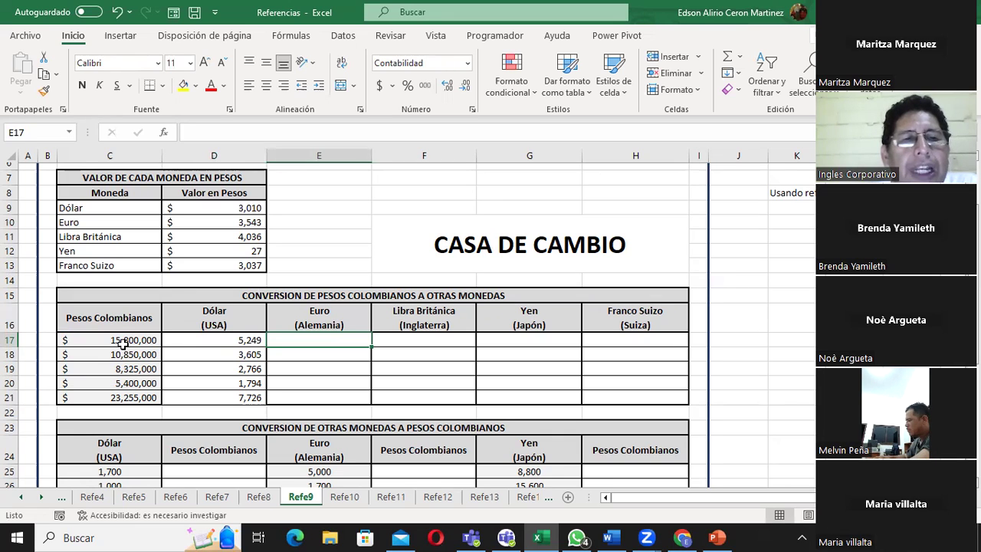
pyautogui.click(123, 344)
pyautogui.click(206, 223)
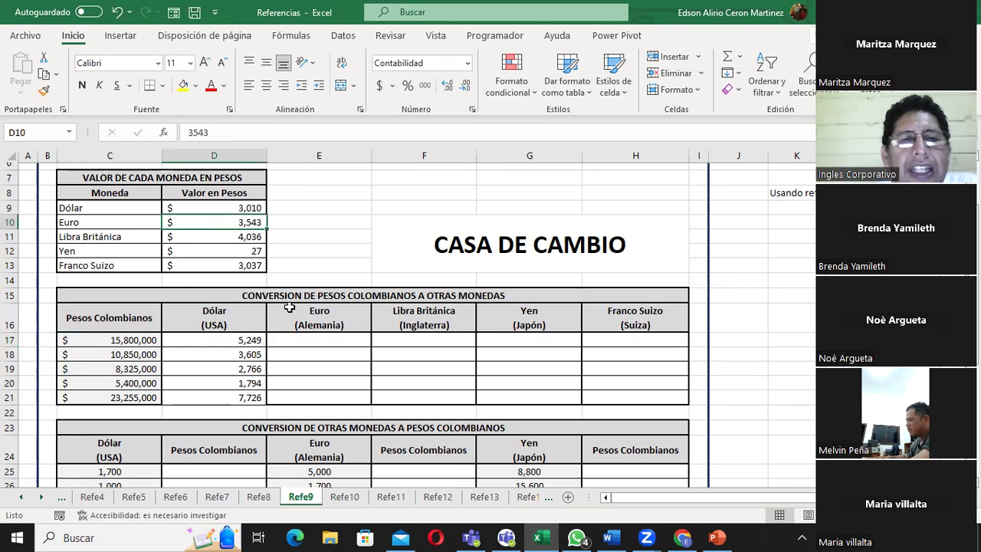
pyautogui.click(307, 341)
pyautogui.click(144, 354)
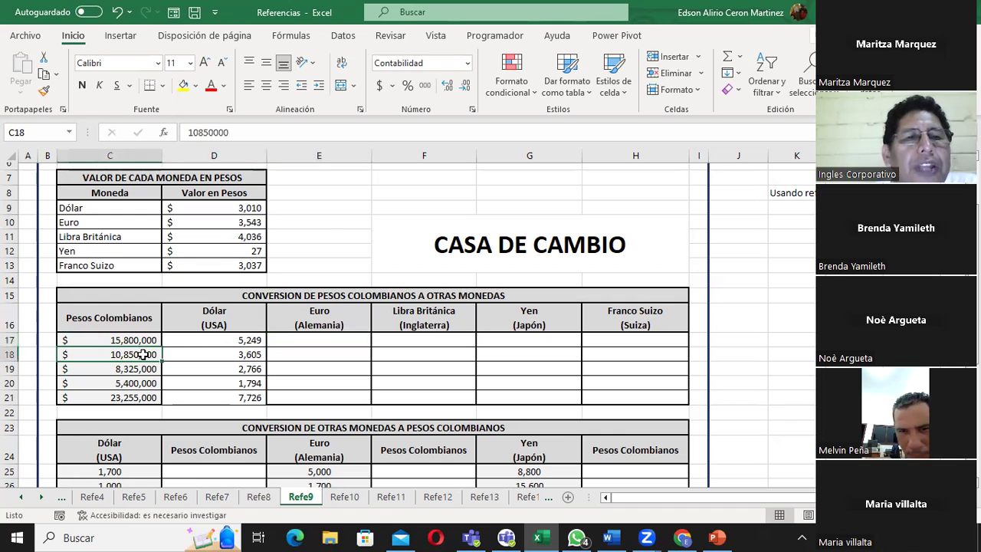
pyautogui.click(240, 222)
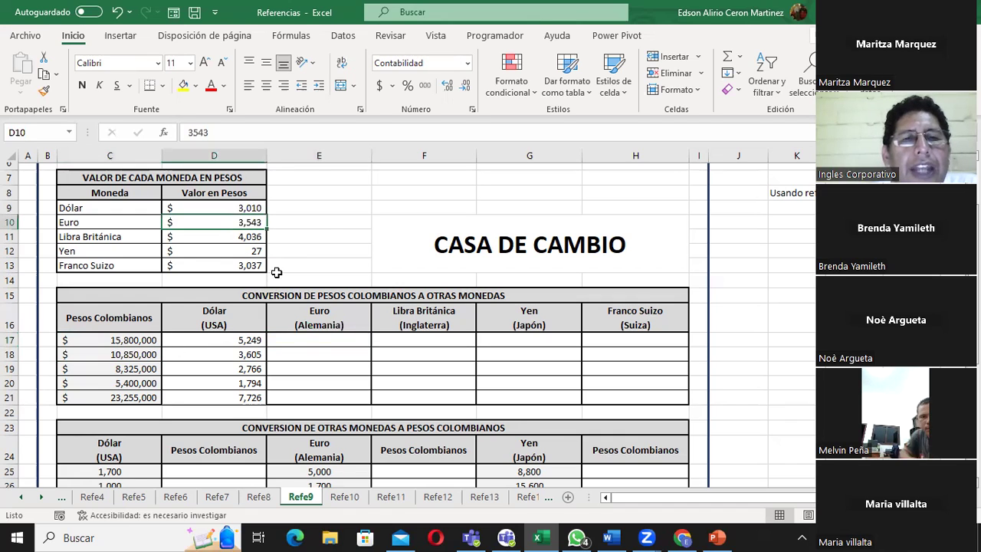
pyautogui.click(299, 356)
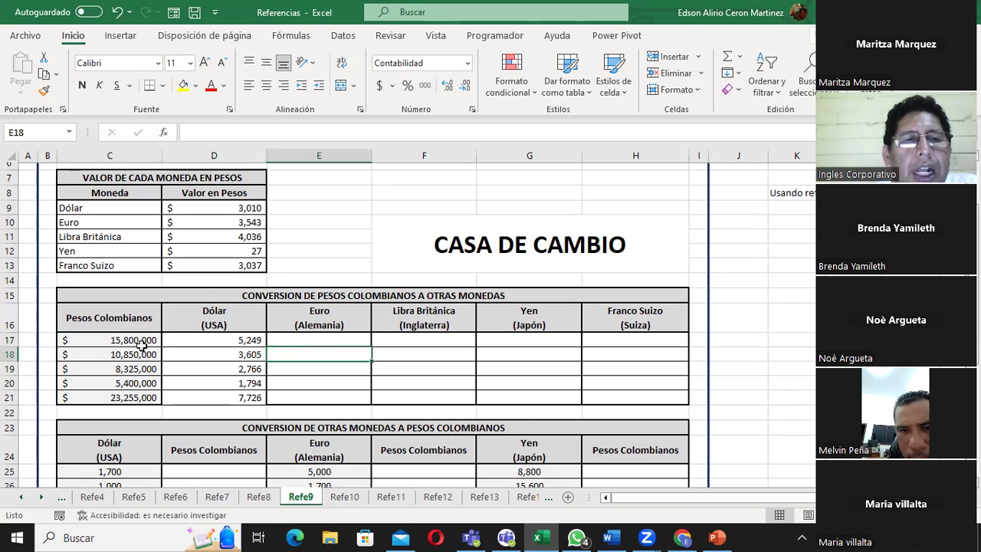
pyautogui.moveTo(140, 342); pyautogui.dragTo(140, 399)
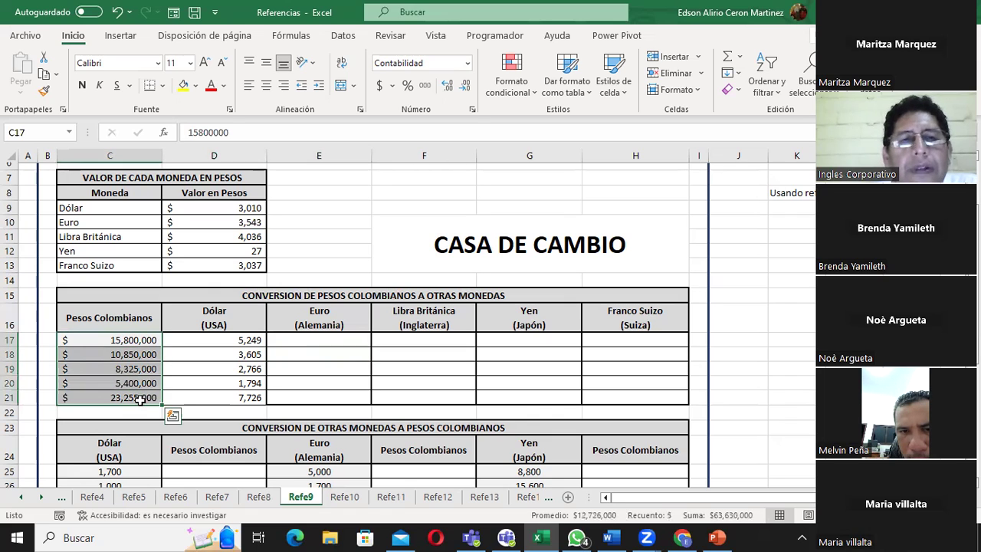
pyautogui.click(216, 222)
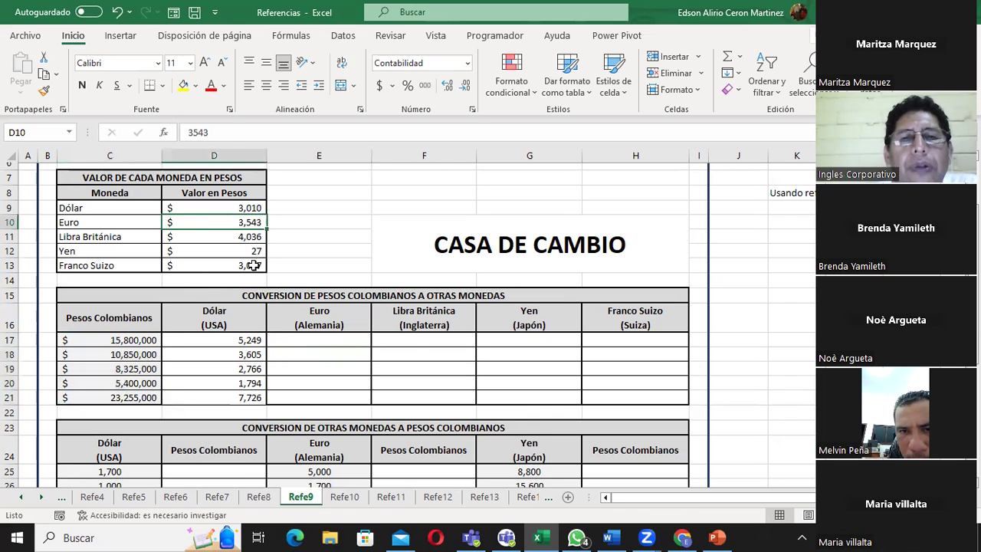
pyautogui.click(414, 344)
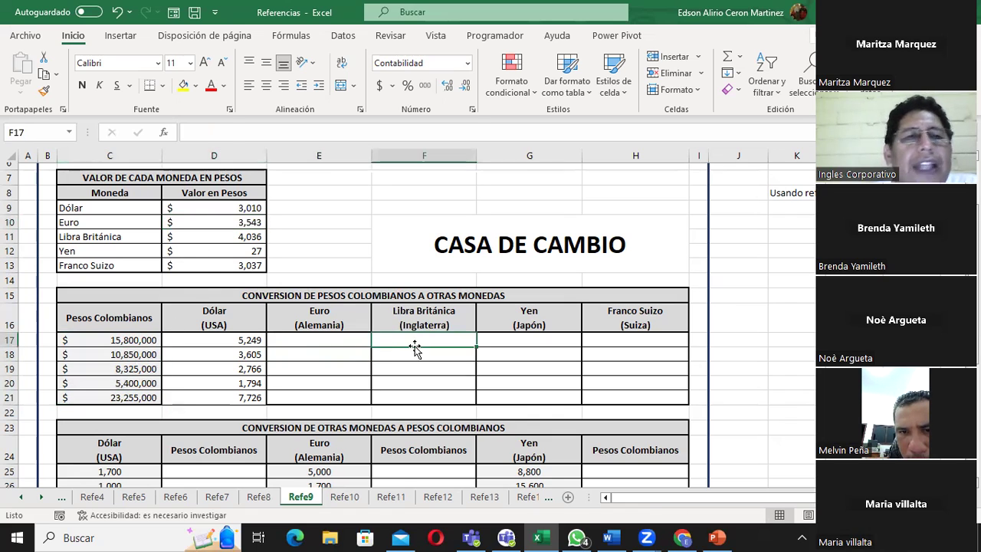
pyautogui.click(100, 250)
pyautogui.click(229, 236)
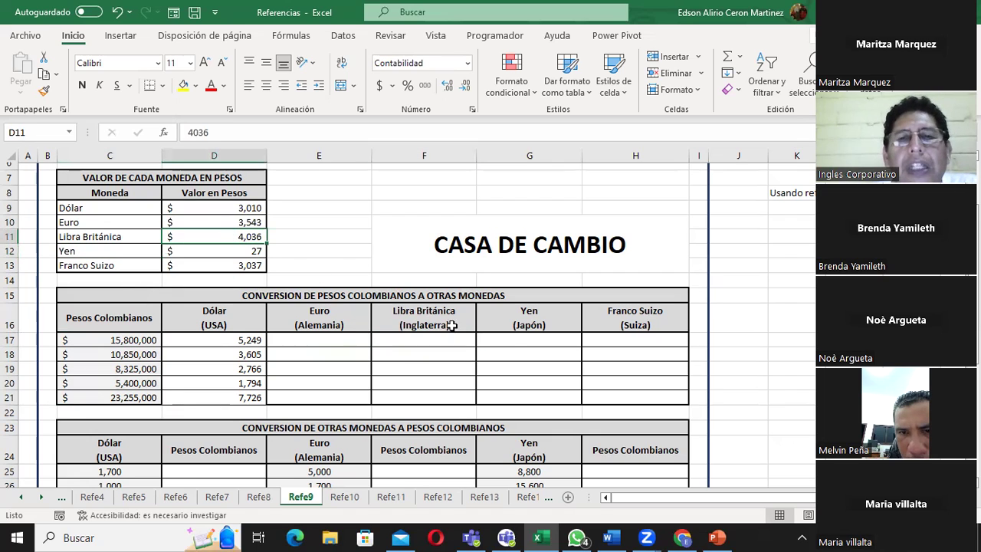
pyautogui.click(511, 340)
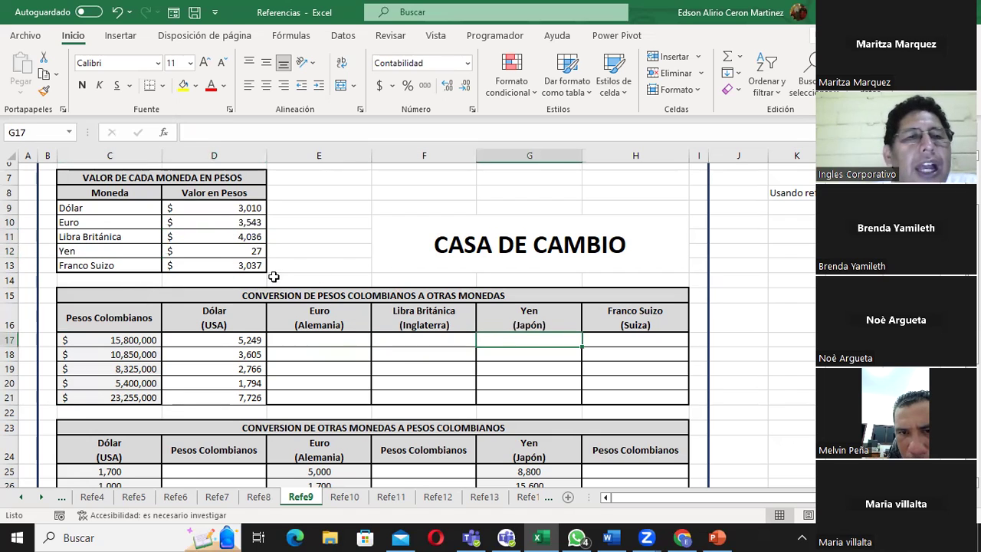
pyautogui.click(222, 246)
pyautogui.click(608, 349)
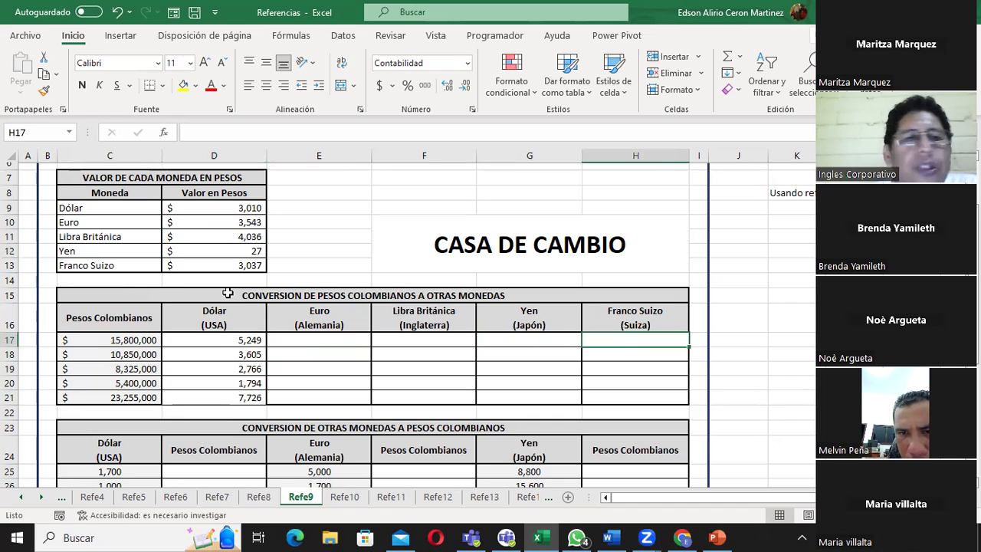
pyautogui.click(206, 265)
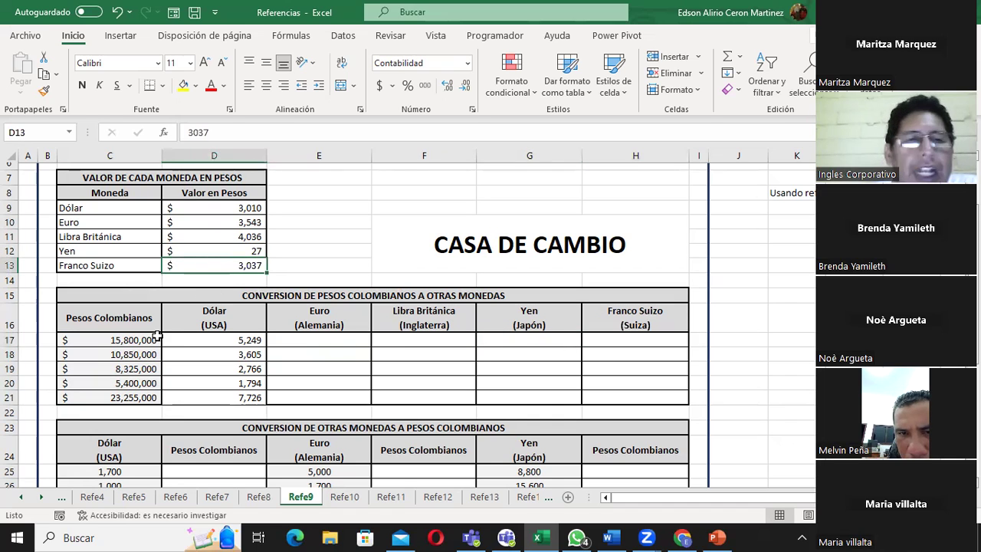
pyautogui.click(126, 340)
pyautogui.moveTo(222, 208); pyautogui.dragTo(230, 269)
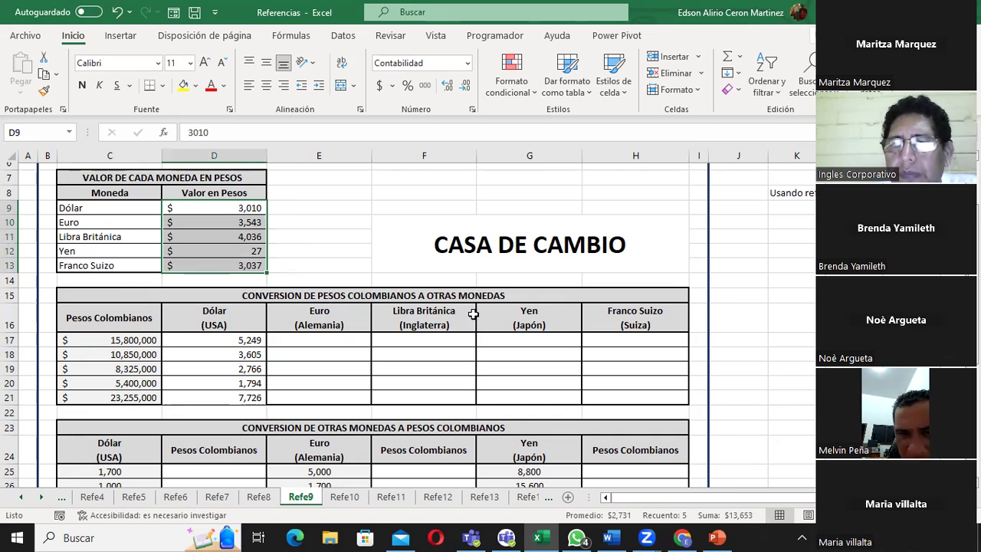
# - Review Refe9's lower tables: 1,700 in C25, empty Pesos Colombianos H25 and Corona Danesa D35
pyautogui.scroll(-3, 536, 316)
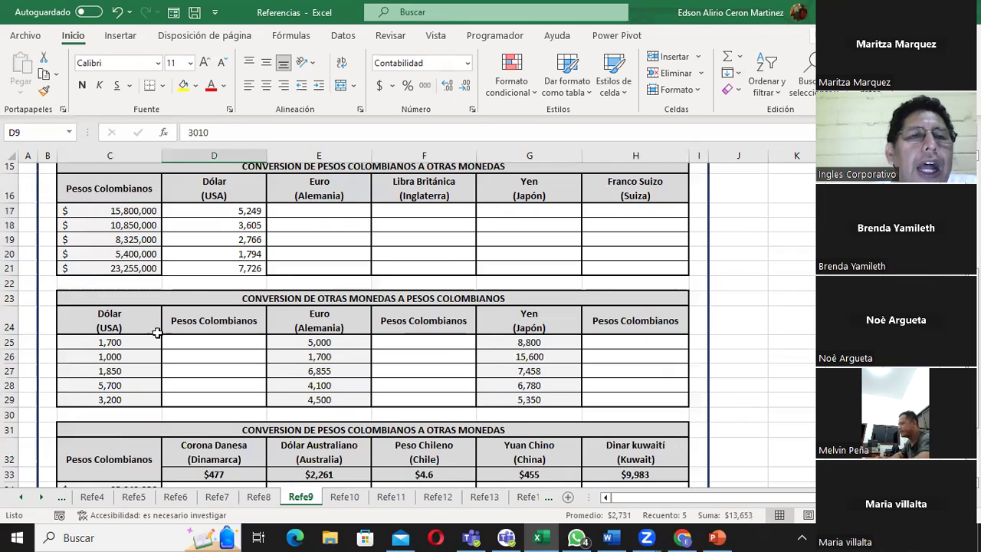
pyautogui.click(131, 342)
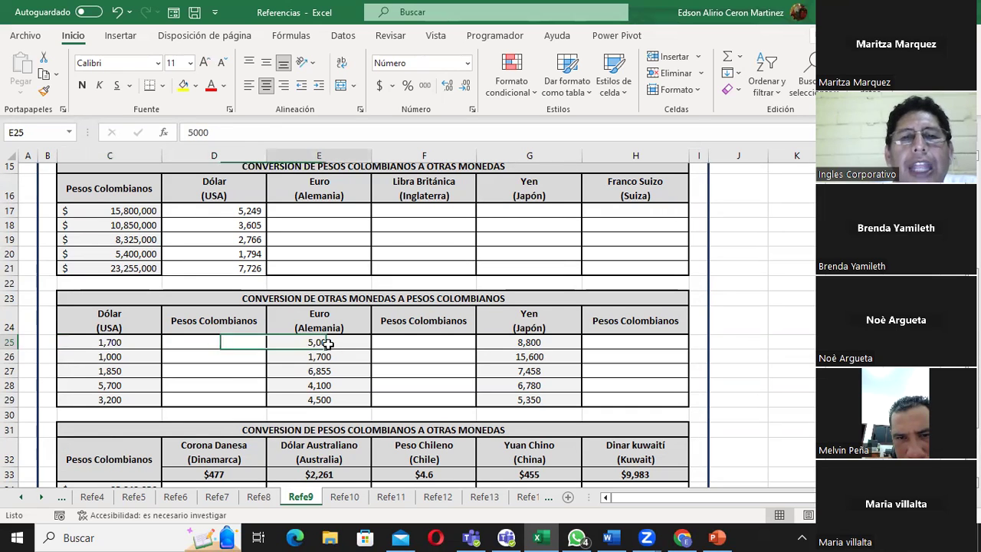
pyautogui.click(431, 325)
pyautogui.click(521, 337)
pyautogui.click(617, 340)
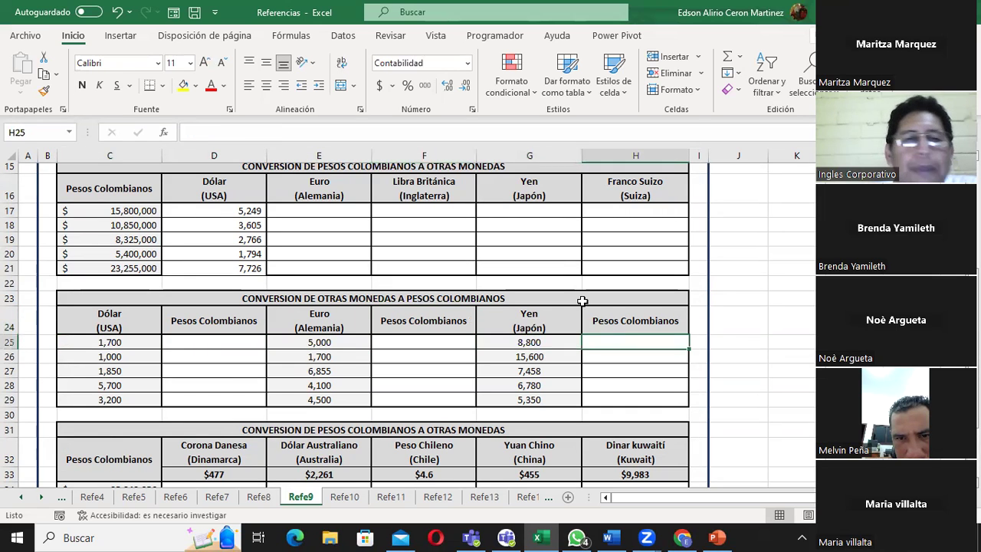
pyautogui.scroll(-3, 583, 299)
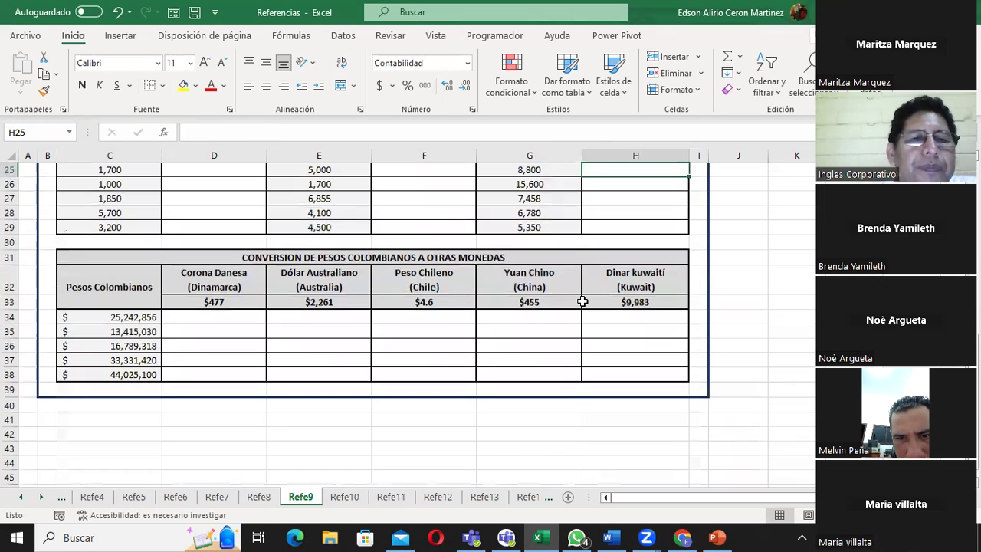
pyautogui.click(123, 317)
pyautogui.click(203, 300)
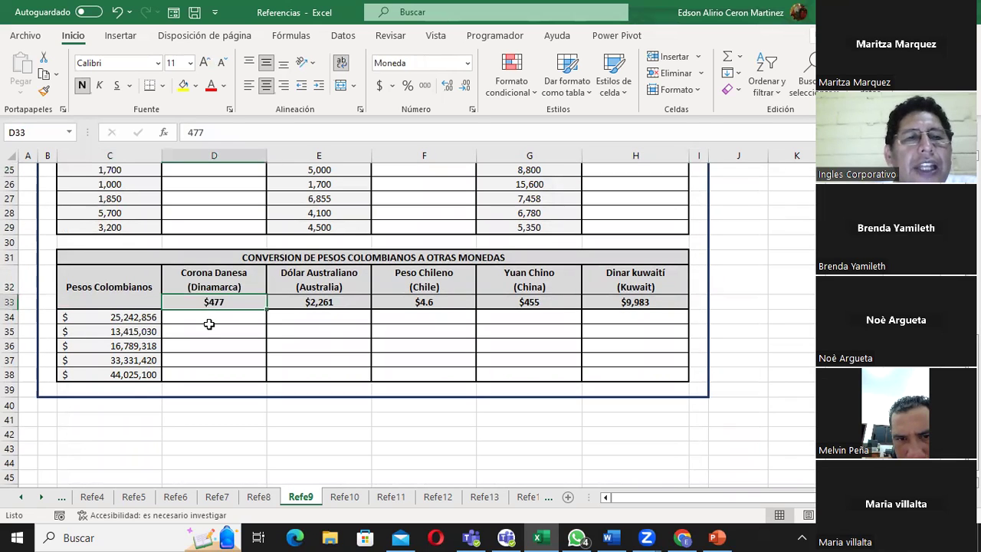
pyautogui.click(207, 330)
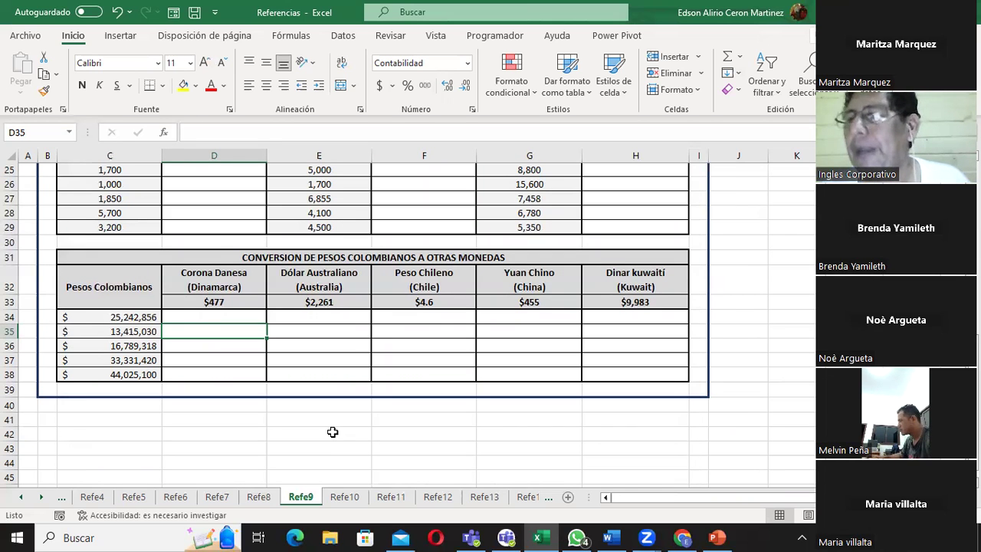
# - Look back at the Euro rate in D10, then move through Refe10 and Refe11 to Refe12
pyautogui.scroll(3, 441, 258)
pyautogui.scroll(4, 444, 253)
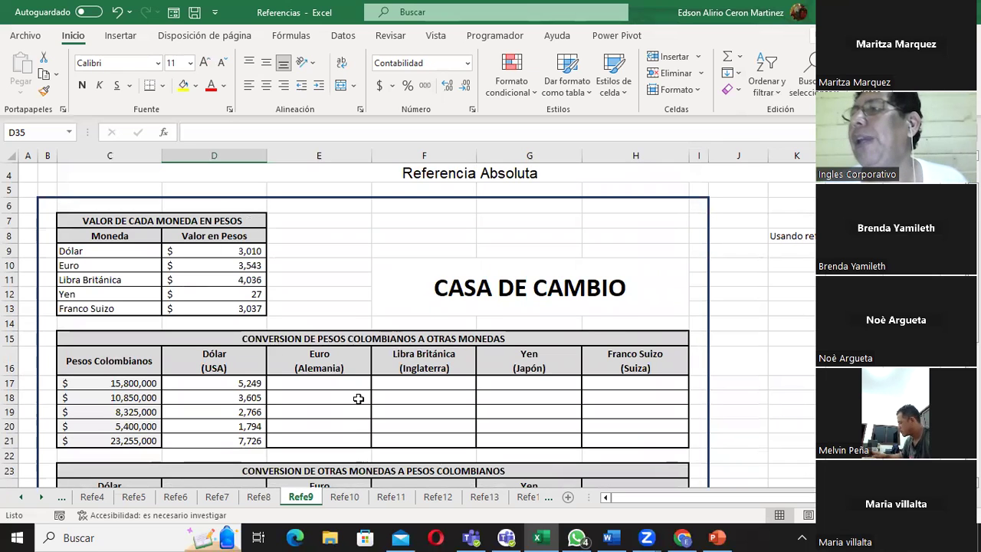
pyautogui.click(212, 263)
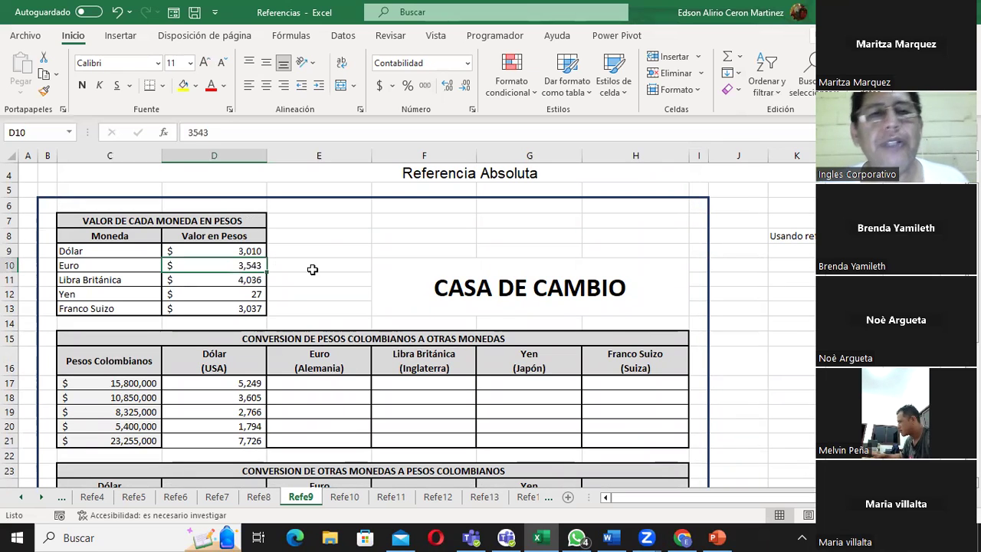
pyautogui.scroll(-1, 371, 287)
pyautogui.scroll(-2, 370, 287)
pyautogui.scroll(-2, 371, 287)
pyautogui.scroll(-1, 370, 288)
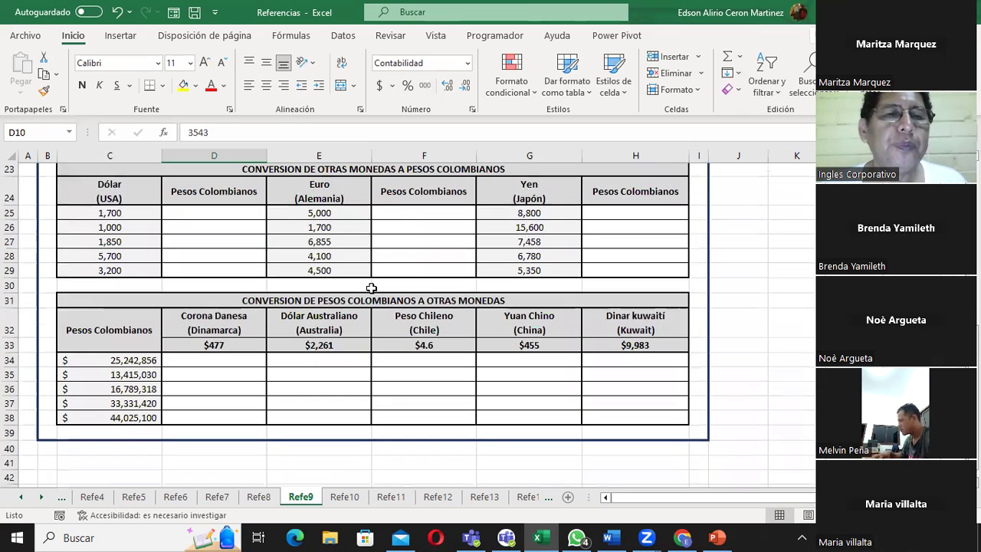
pyautogui.click(344, 496)
pyautogui.click(391, 497)
pyautogui.click(437, 497)
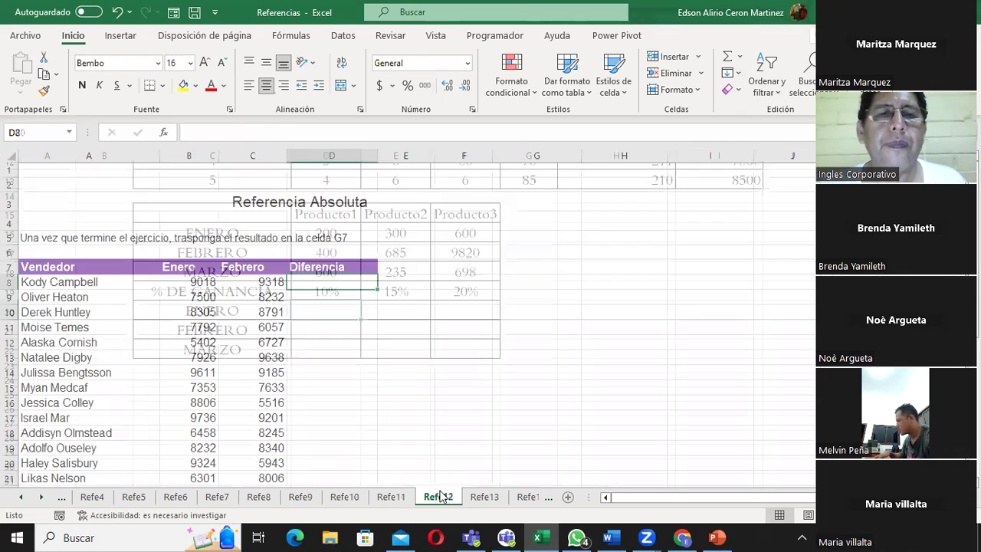